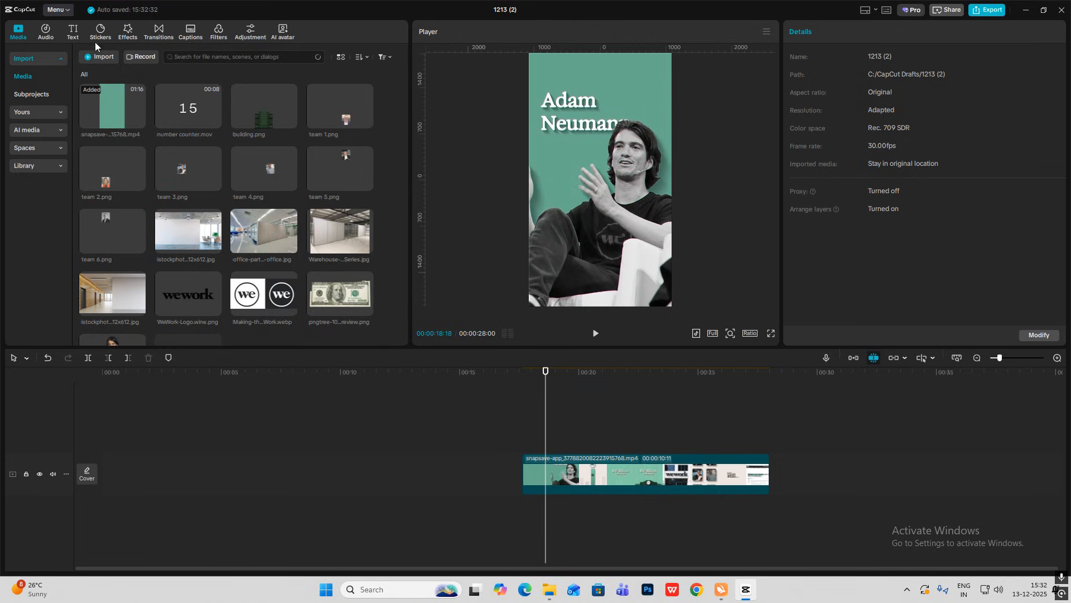
Add a default text clip at the start of the timeline and replace its text with a solid square symbol
click(73, 32)
drag(102, 73, 102, 443)
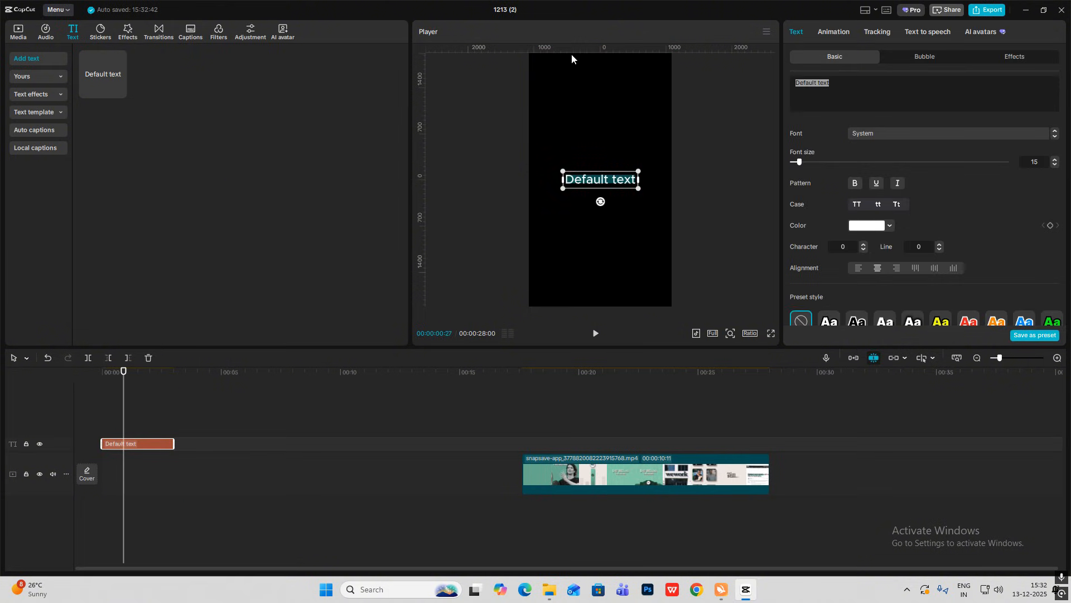
key(super+period)
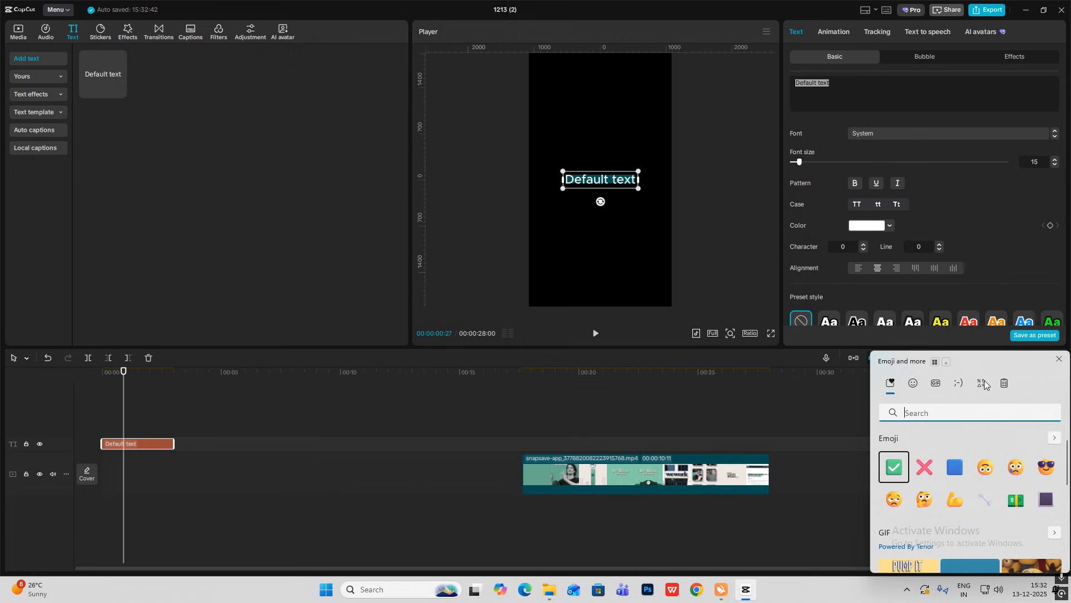
click(984, 383)
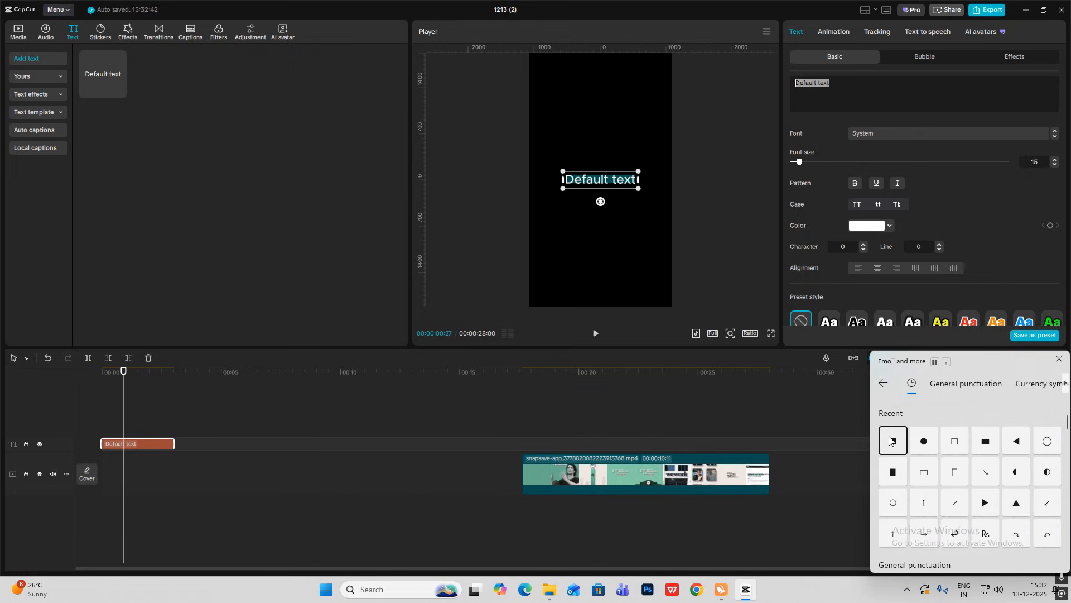
click(891, 441)
Enlarge the square with font size 143 and scaling until it fills the frame, and extend its clip to about 17 seconds
click(891, 162)
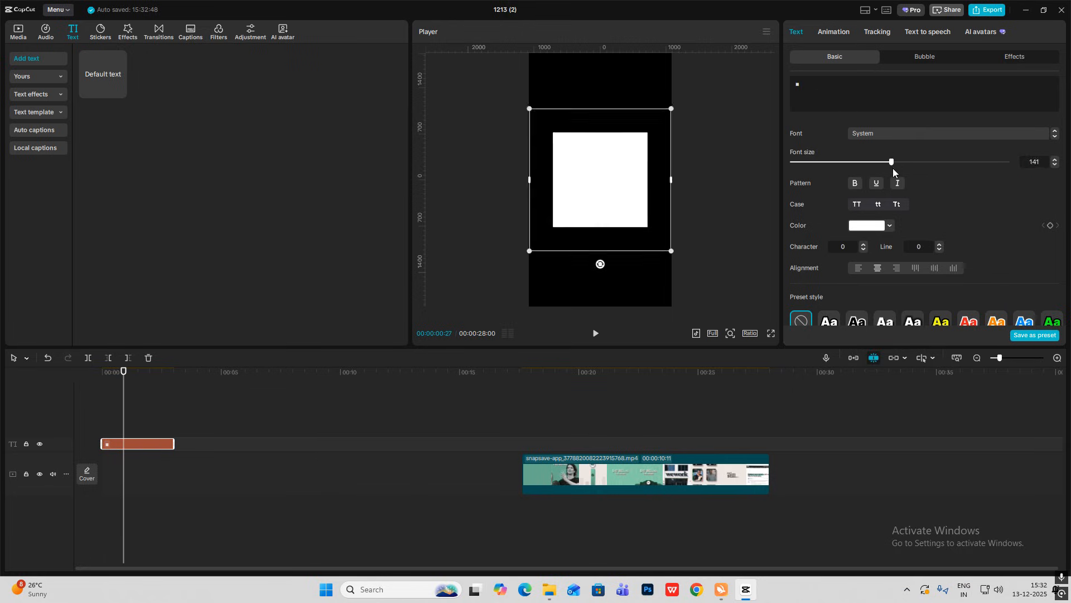
scroll(840, 194, down, 4)
drag(831, 300, 904, 300)
drag(174, 444, 507, 446)
Sample the green background of the reference video as the square's color, giving hex 67AA8F
scroll(881, 179, up, 3)
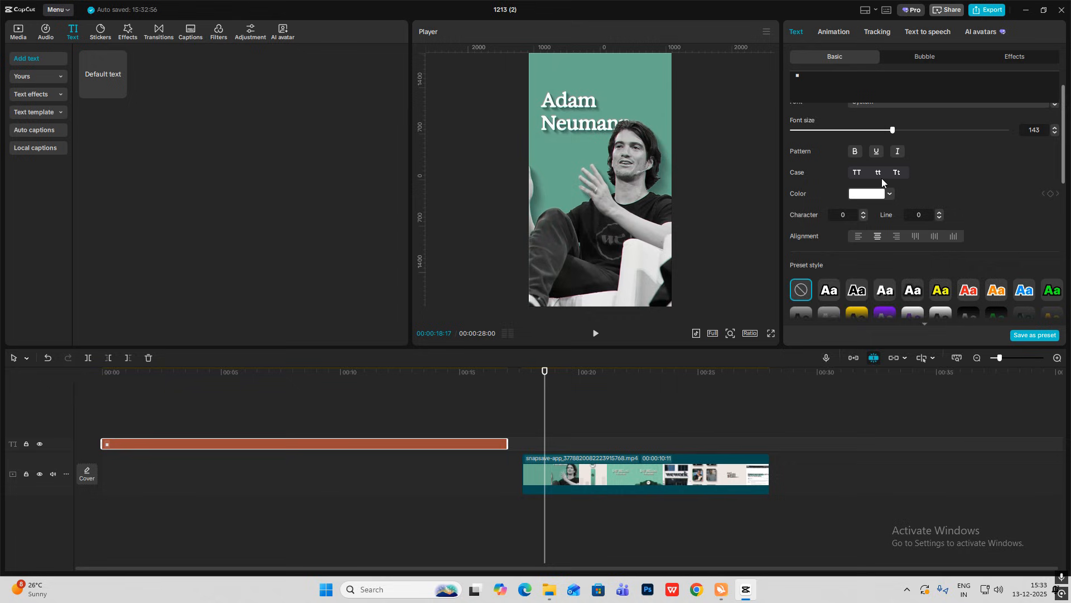
click(871, 196)
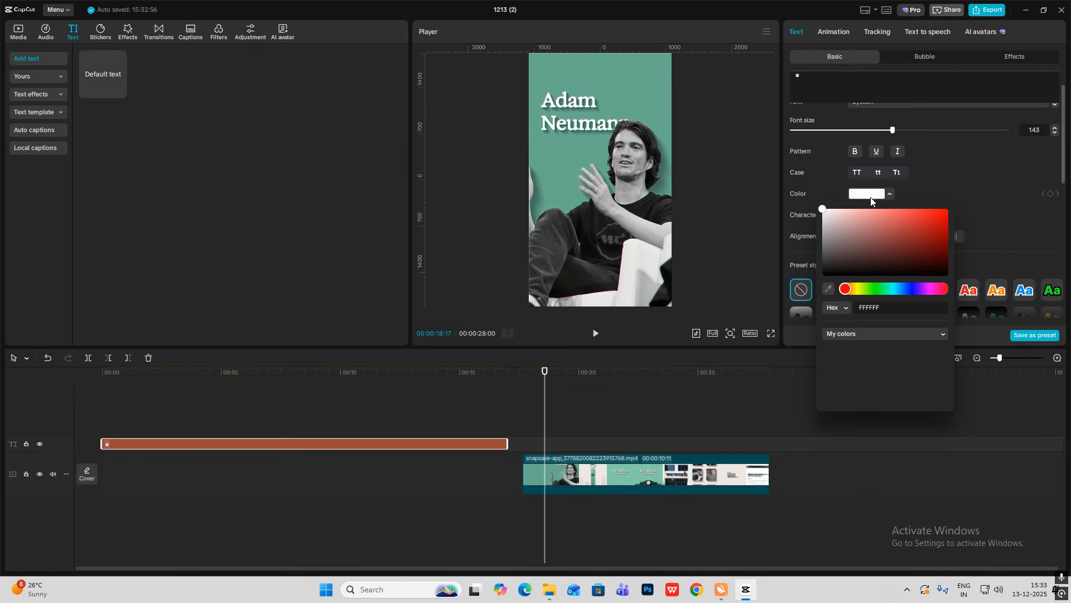
click(829, 290)
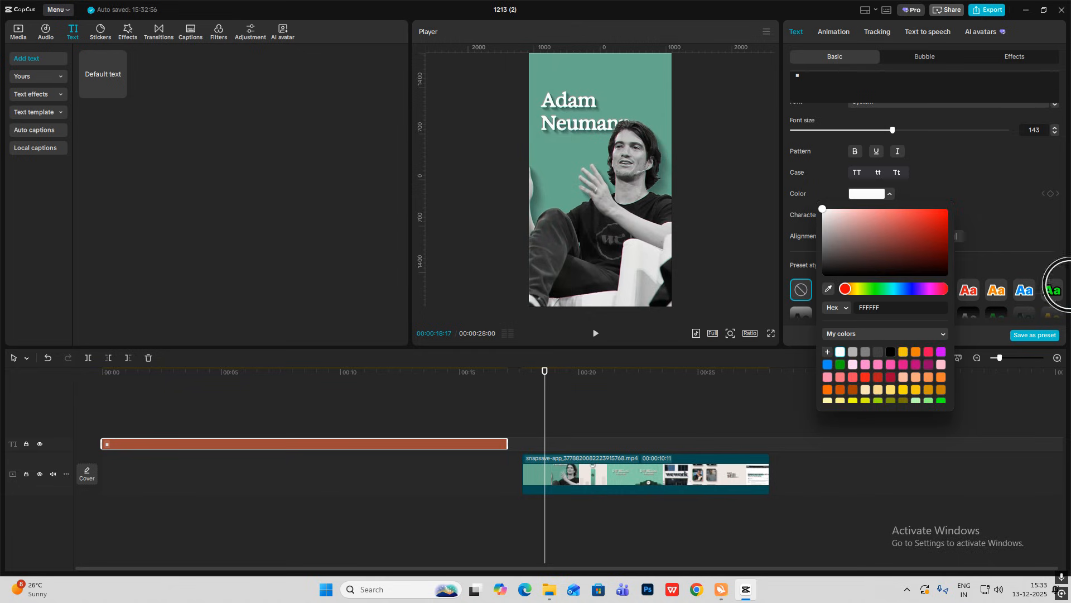
click(603, 72)
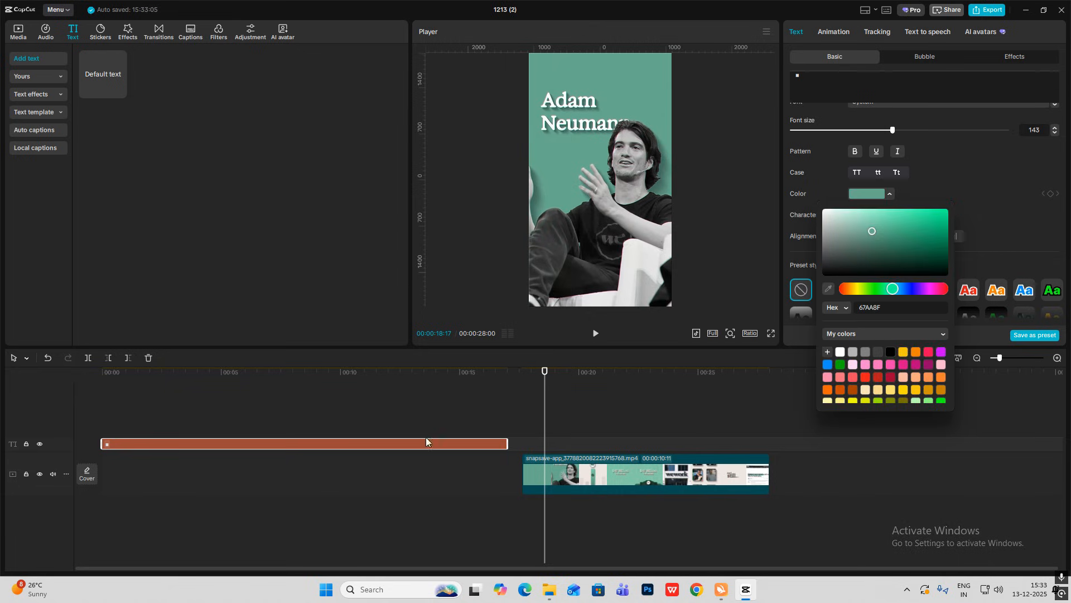
Place the seated man's cutout image above the square at the timeline start and lower it to Y -837 at the frame's bottom edge
click(151, 401)
drag(151, 401, 14, 280)
click(20, 33)
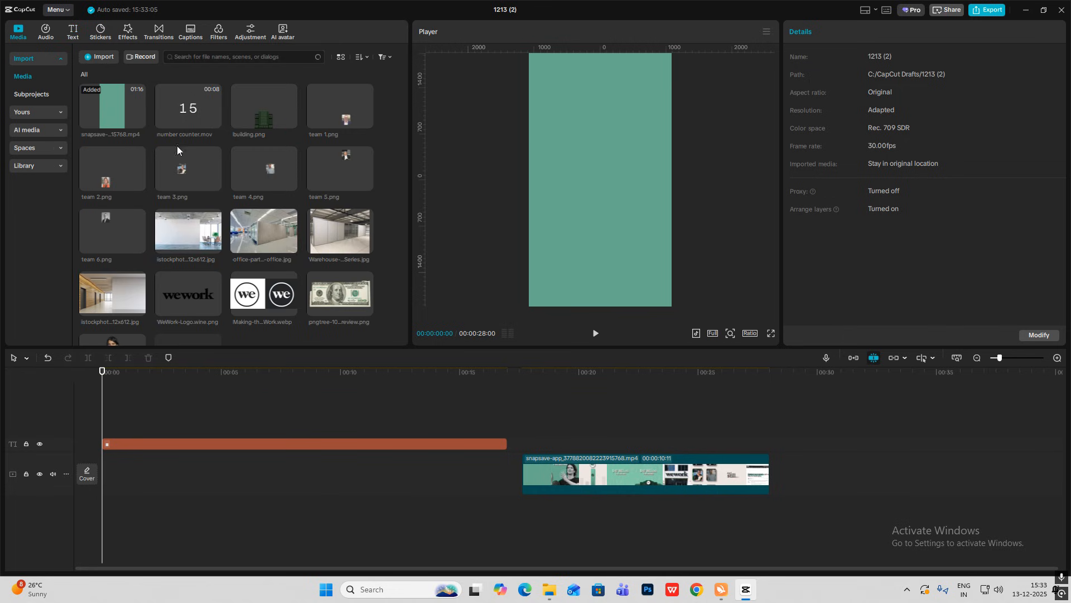
scroll(218, 217, down, 1)
drag(112, 306, 106, 410)
mouse_move(673, 251)
mouse_down()
mouse_move(737, 321)
mouse_move(677, 256)
mouse_move(667, 260)
mouse_up()
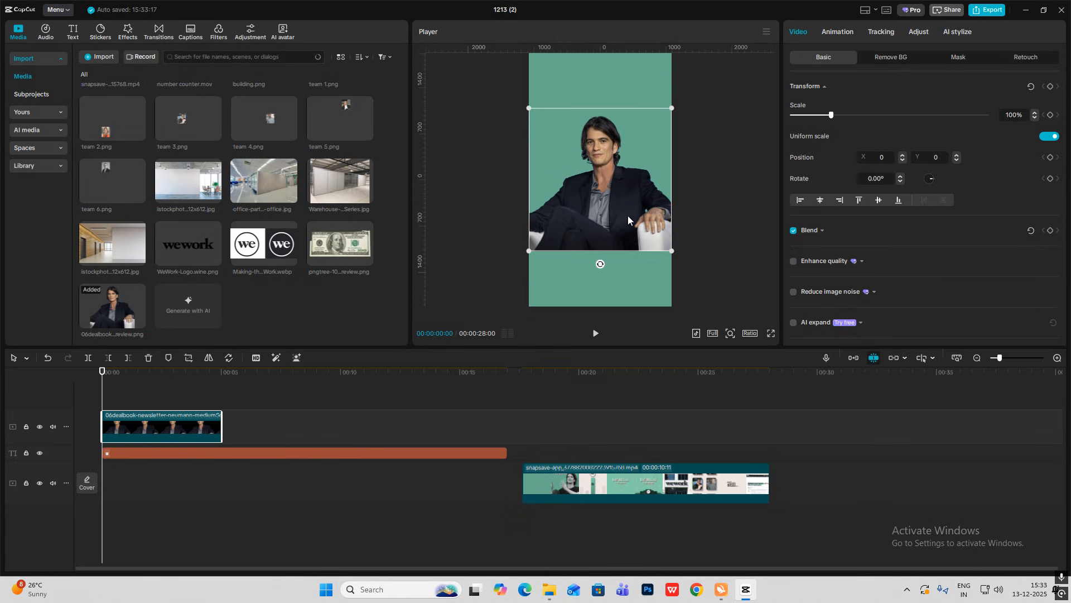
drag(628, 216, 626, 266)
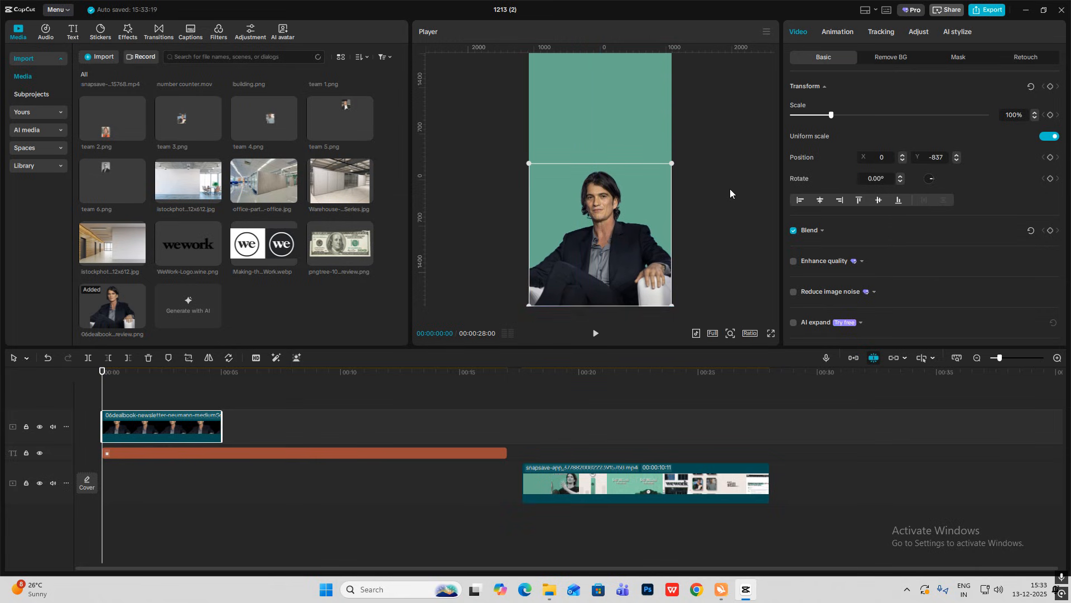
click(730, 189)
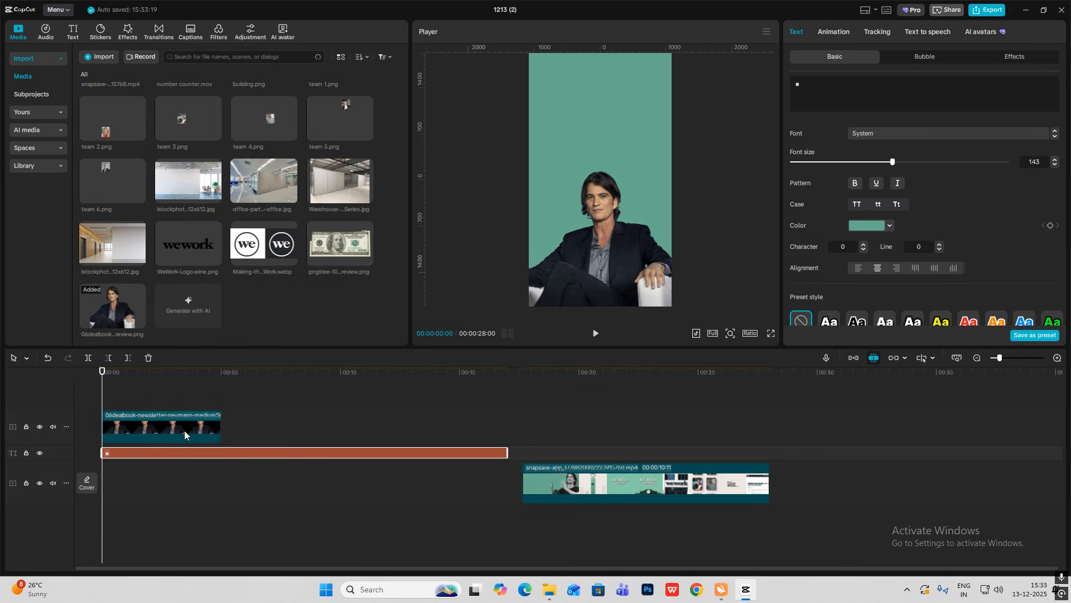
Turn the portrait image black and white by removing its saturation
click(630, 302)
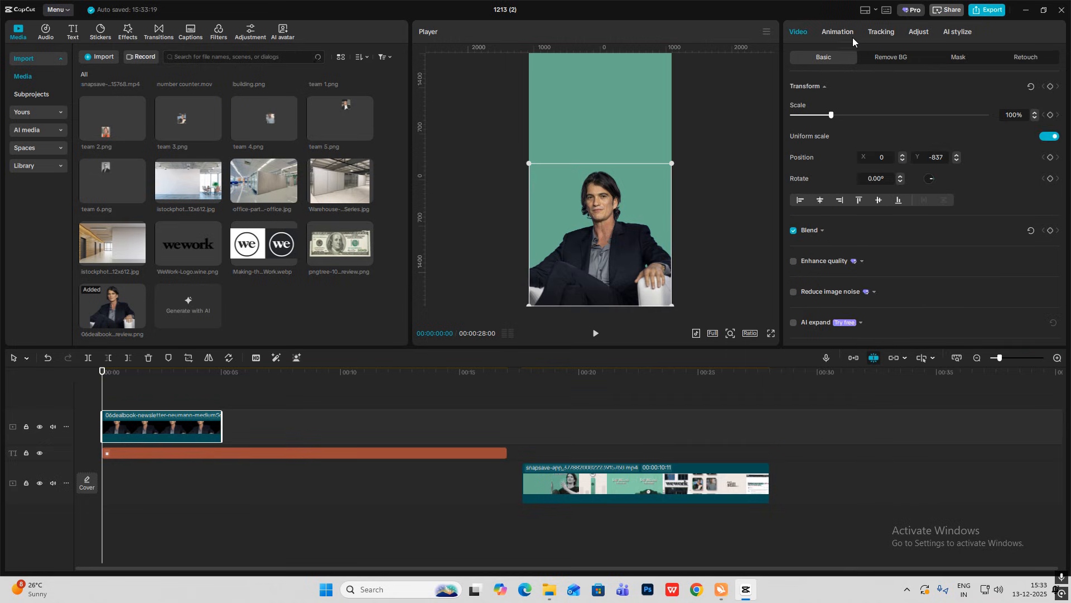
click(918, 32)
scroll(886, 249, down, 5)
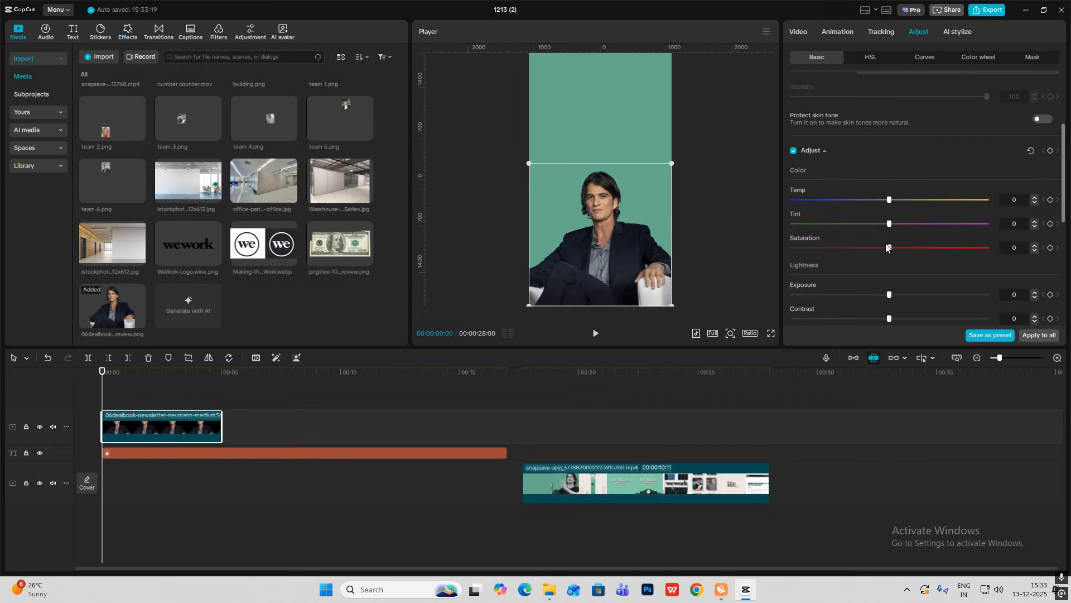
click(741, 182)
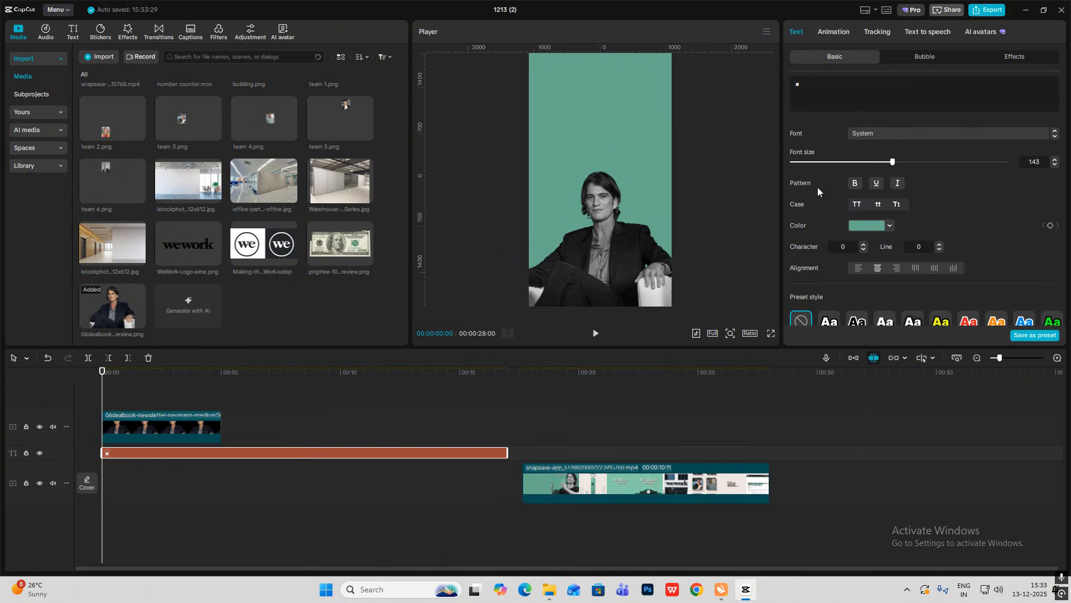
Enlarge the portrait beyond the frame's sides and reposition it so the man fills the lower part of the frame
click(146, 429)
drag(672, 162, 694, 141)
drag(626, 240, 624, 232)
click(739, 196)
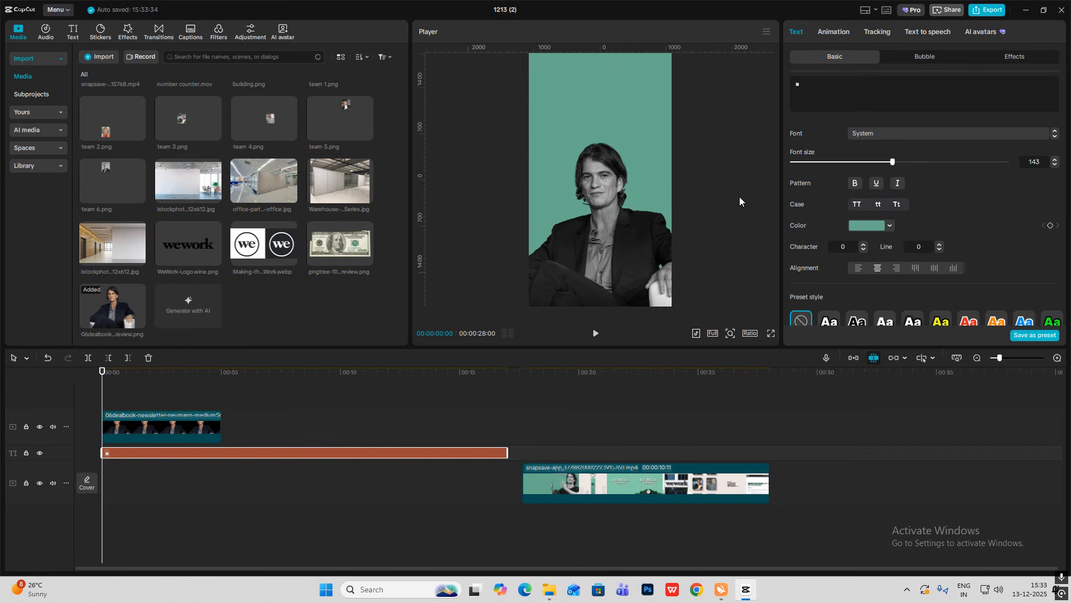
Extend the portrait clip to 17 seconds to match the green square clip, and duplicate it onto a new track above
click(529, 437)
drag(529, 437, 549, 444)
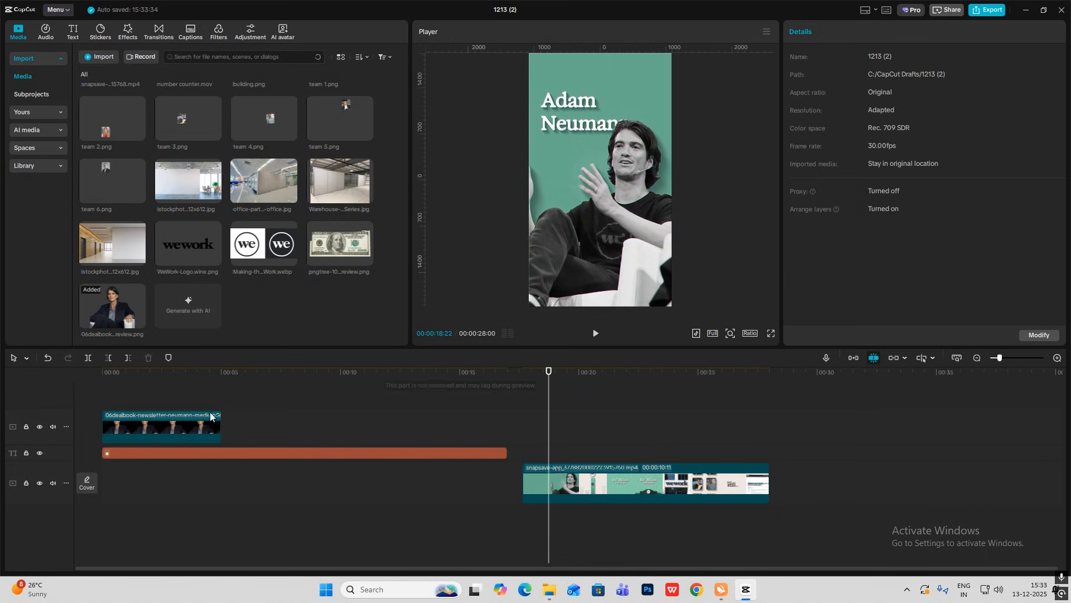
drag(156, 400, 117, 406)
click(173, 428)
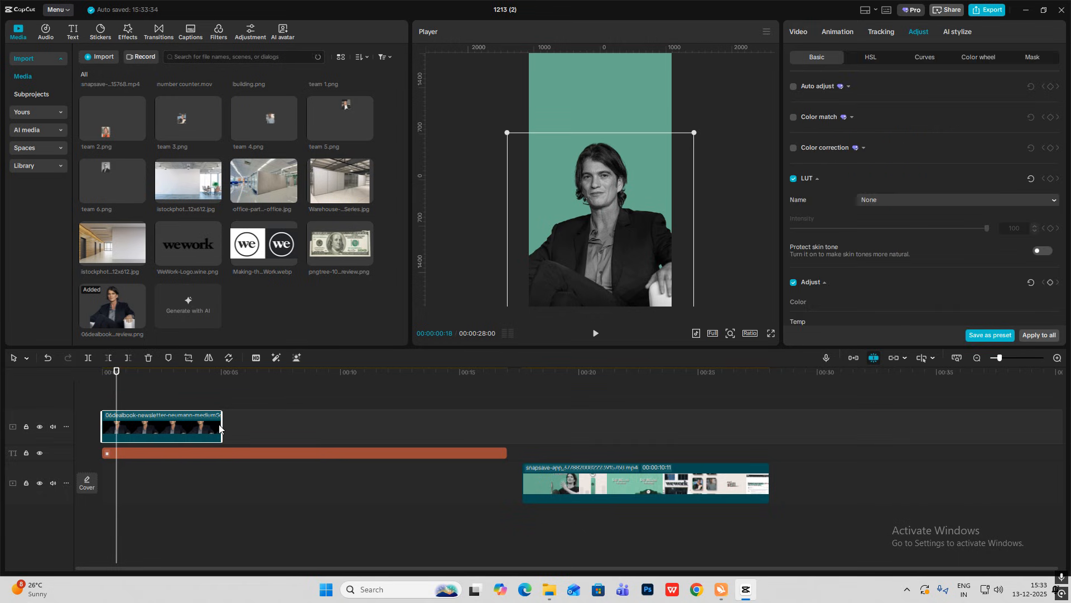
drag(222, 425, 507, 425)
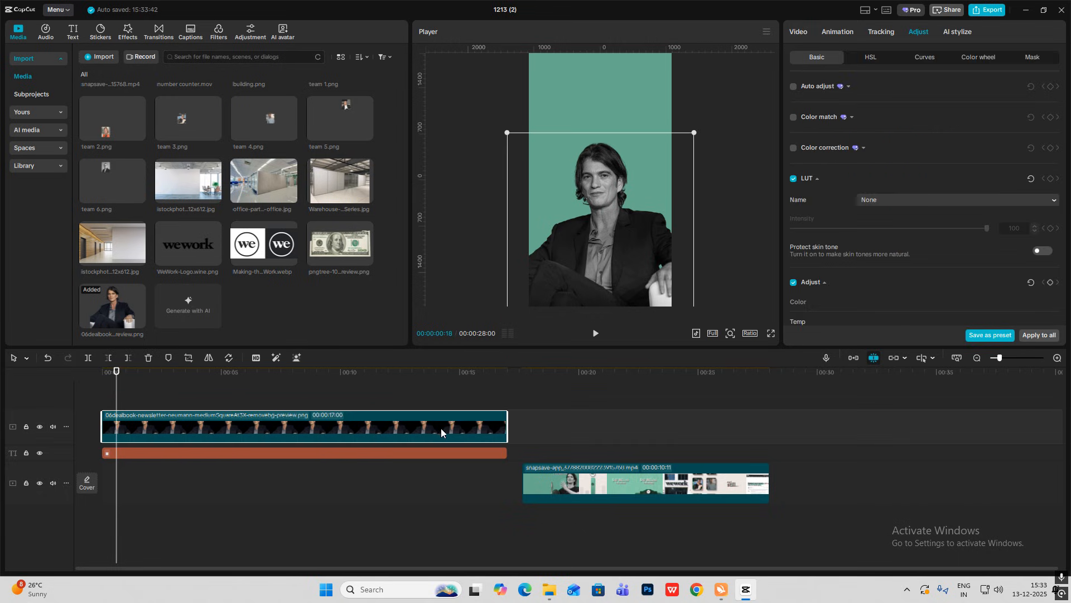
drag(229, 435, 215, 404)
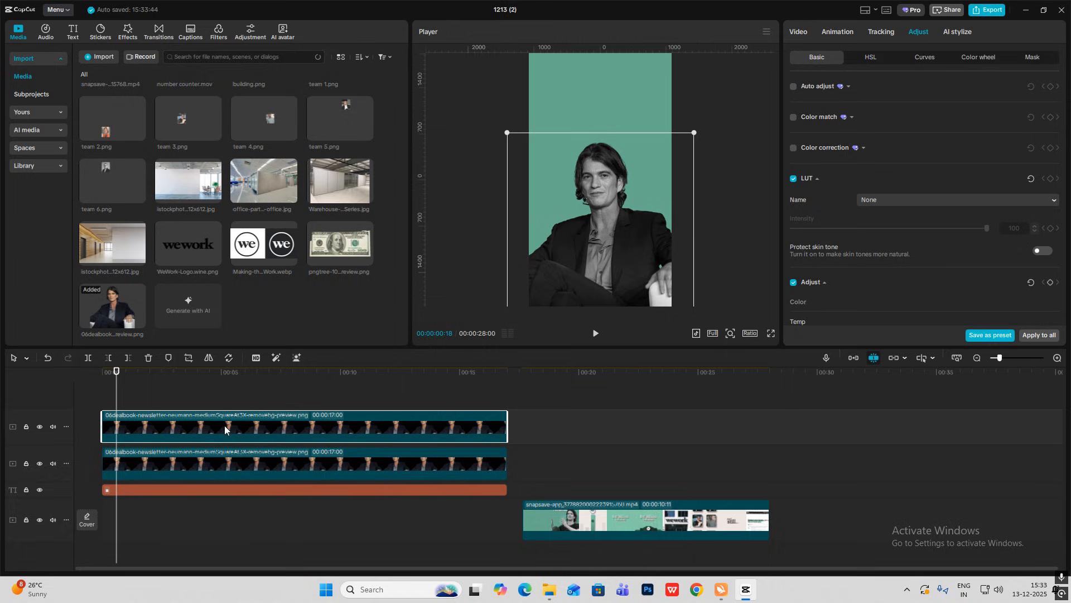
Flatten the luma, red, green and blue curves of the lower portrait copy to black and shift that copy slightly right as a shadow
click(189, 449)
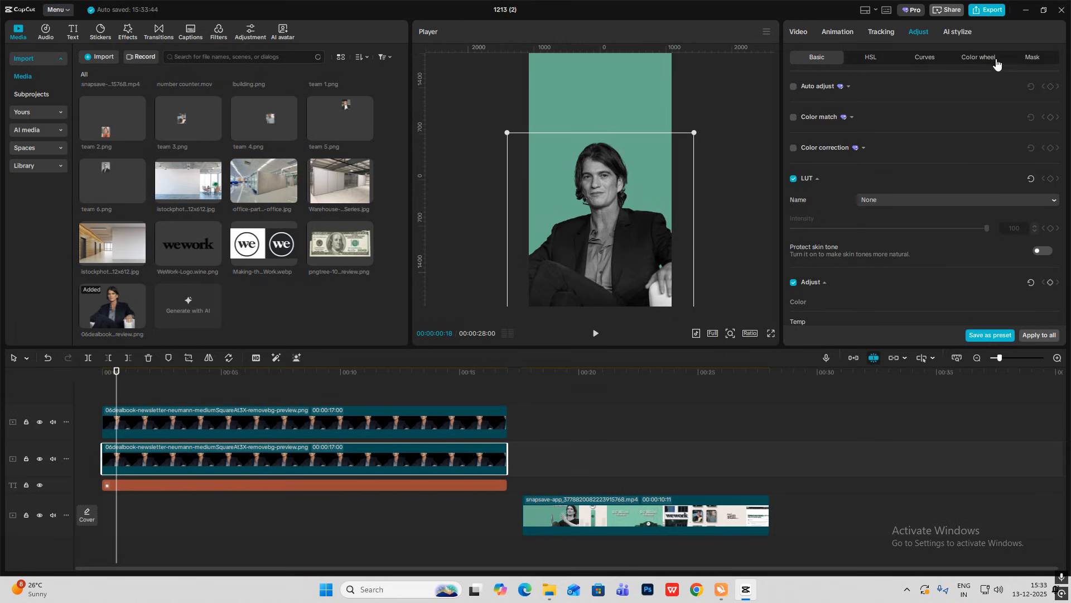
click(924, 57)
scroll(1011, 193, down, 2)
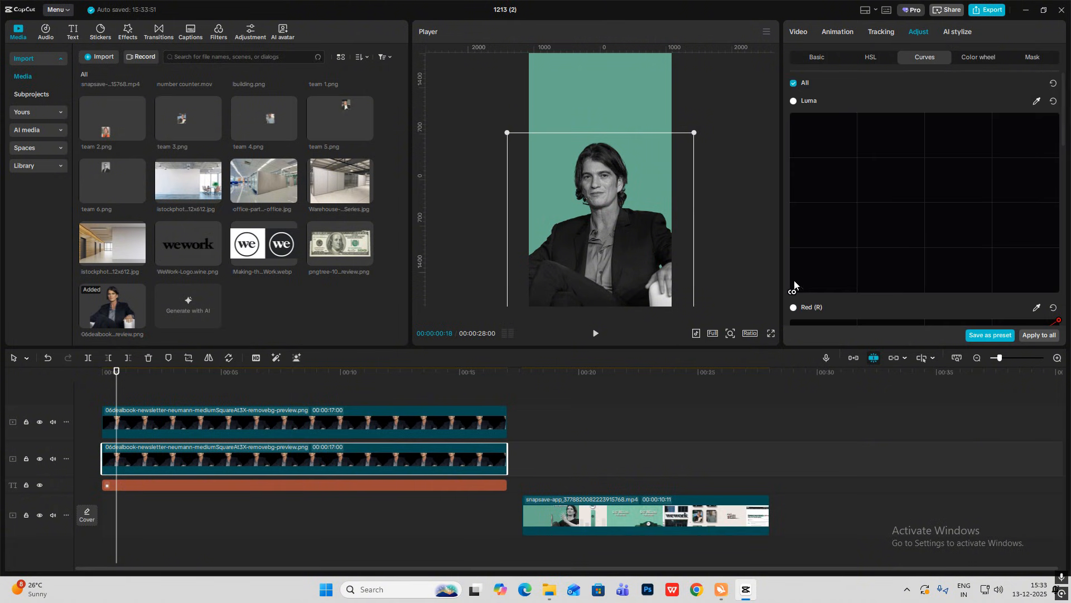
scroll(1038, 219, down, 3)
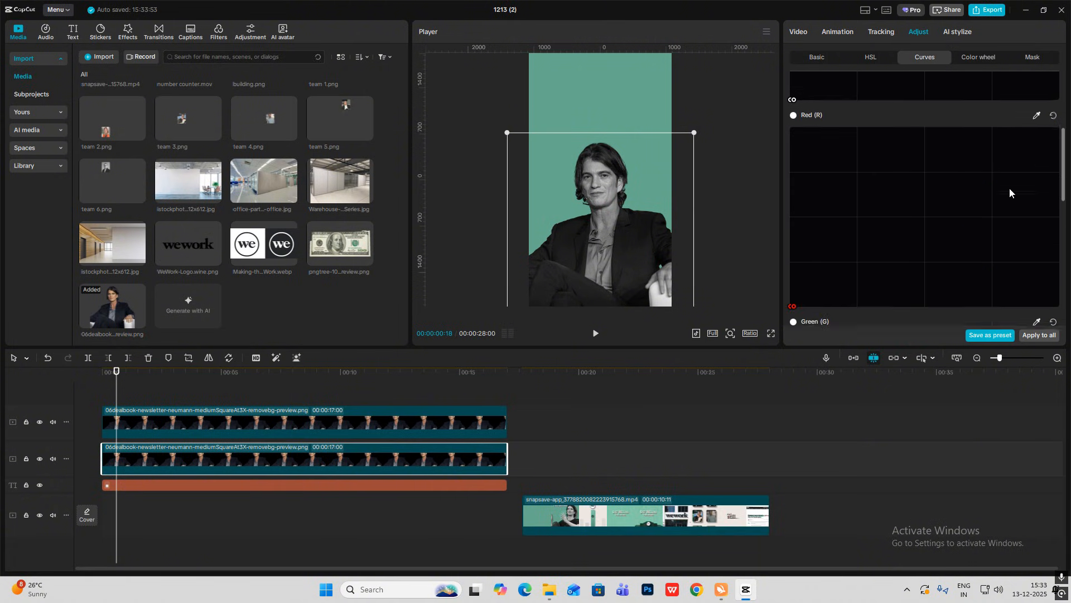
scroll(1054, 207, down, 3)
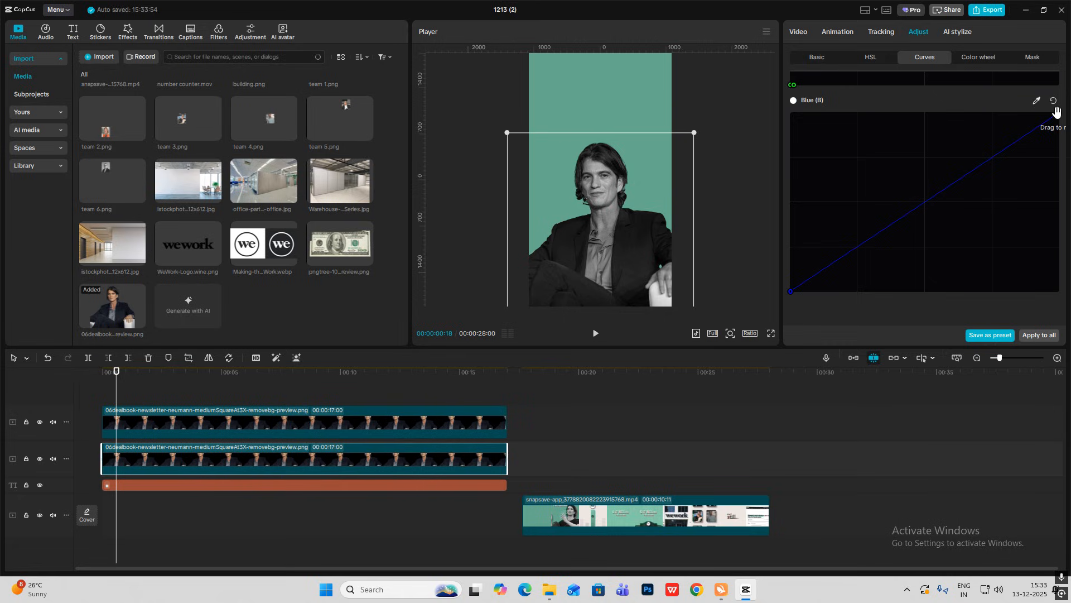
drag(1056, 112, 787, 268)
drag(598, 218, 602, 218)
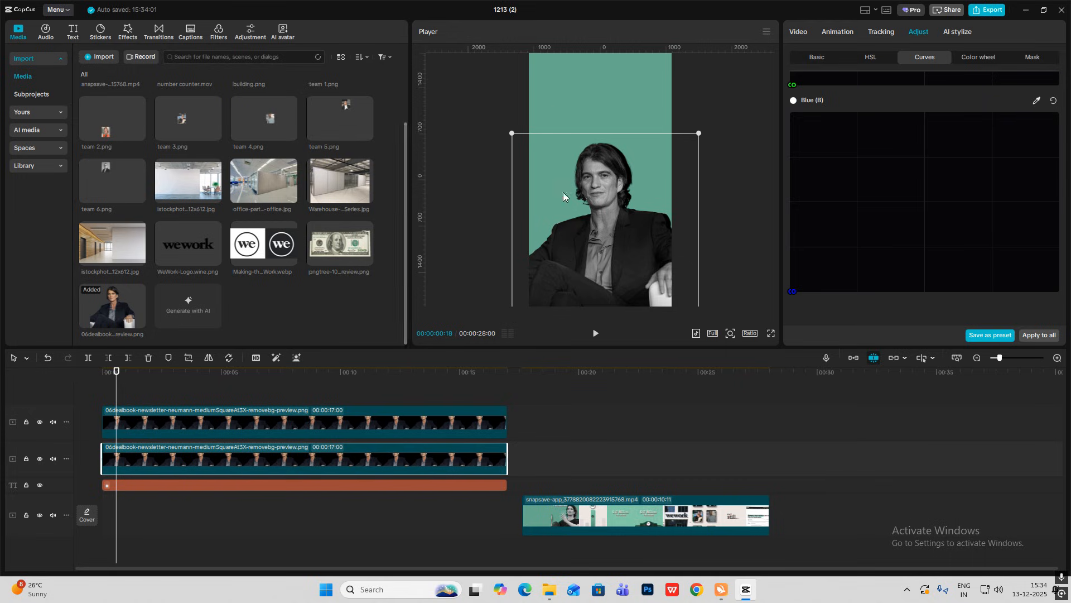
Search the video effects for "blur" and apply the Blur effect to the lower portrait copy
click(730, 334)
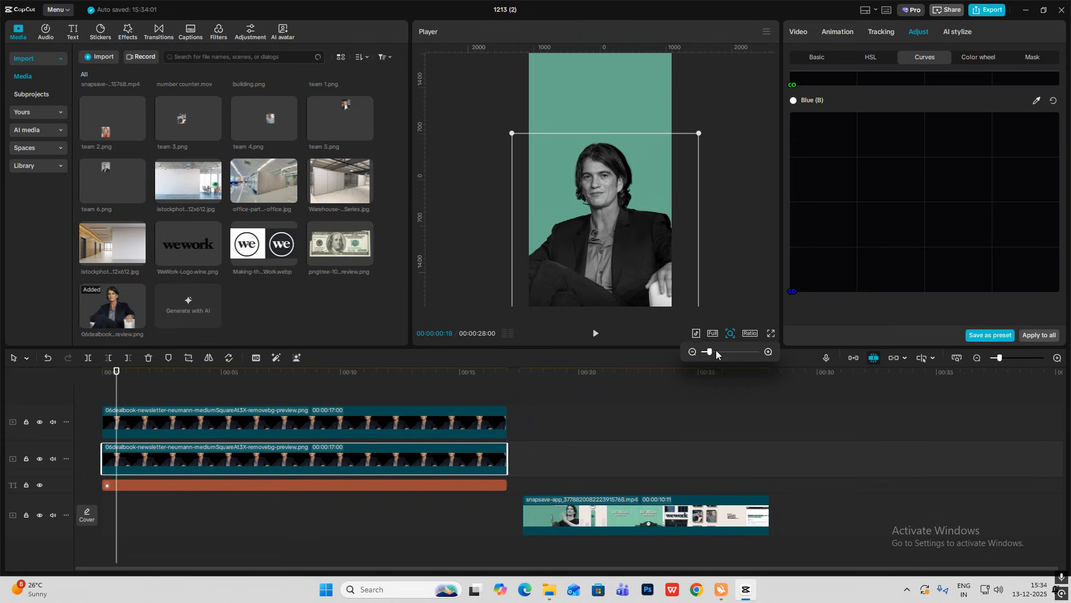
scroll(679, 194, up, 3)
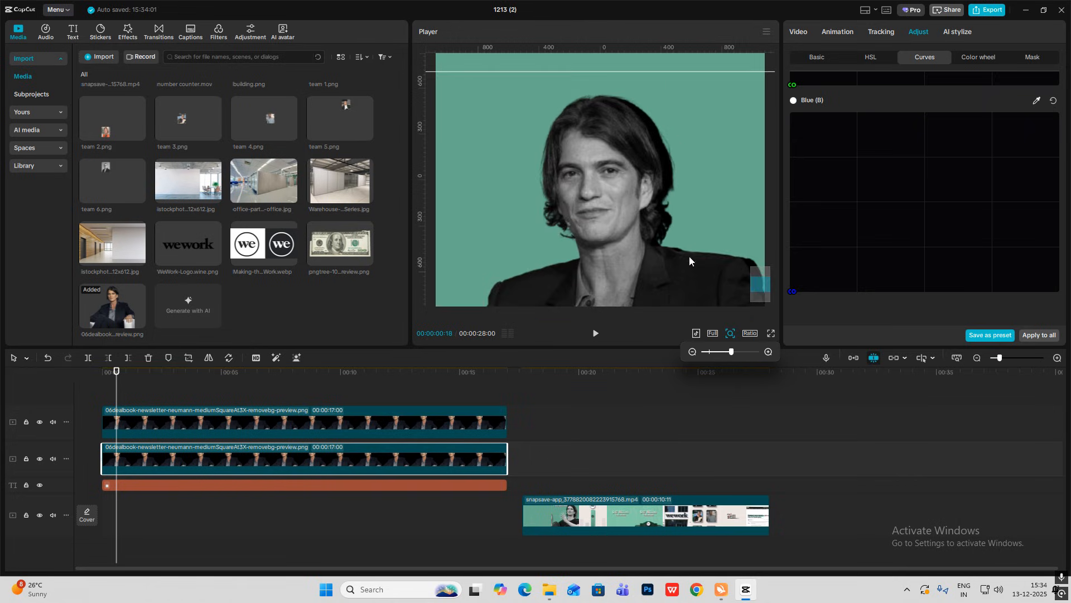
click(129, 32)
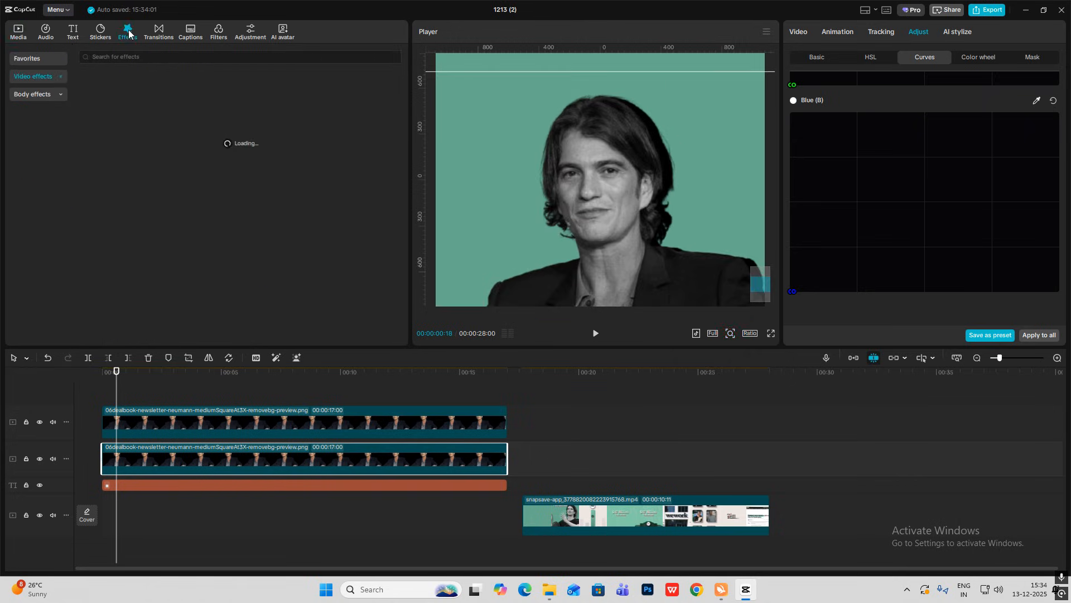
click(162, 57)
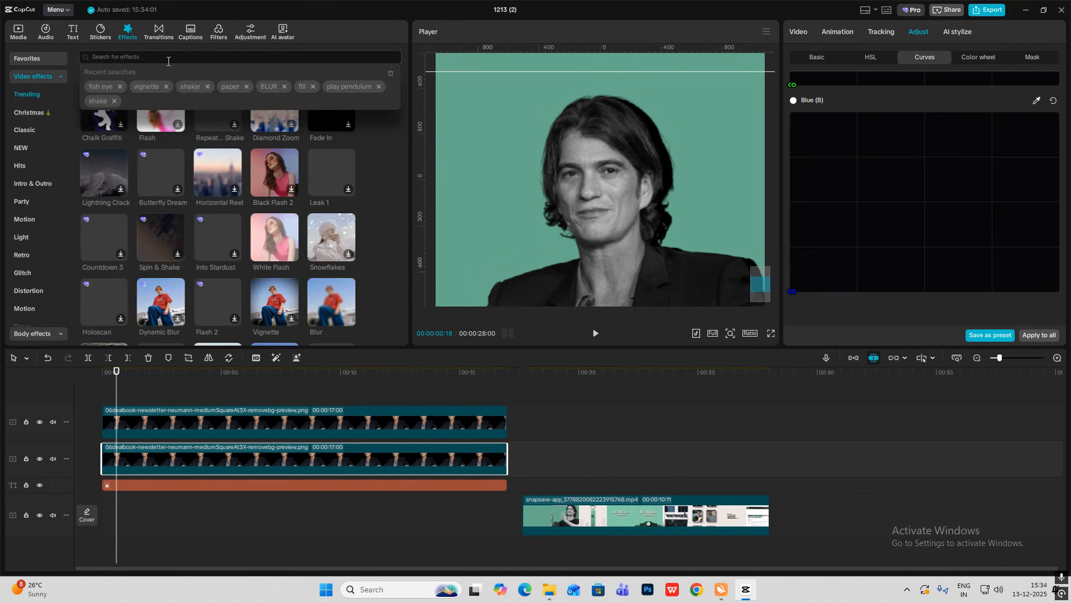
text(blur)
key(Return)
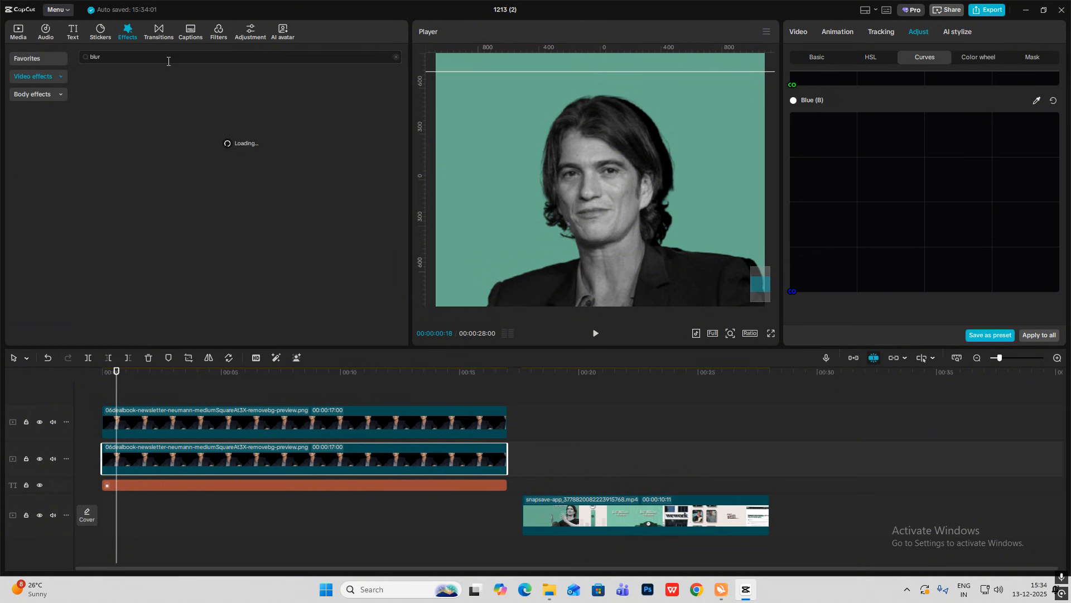
drag(167, 106, 198, 450)
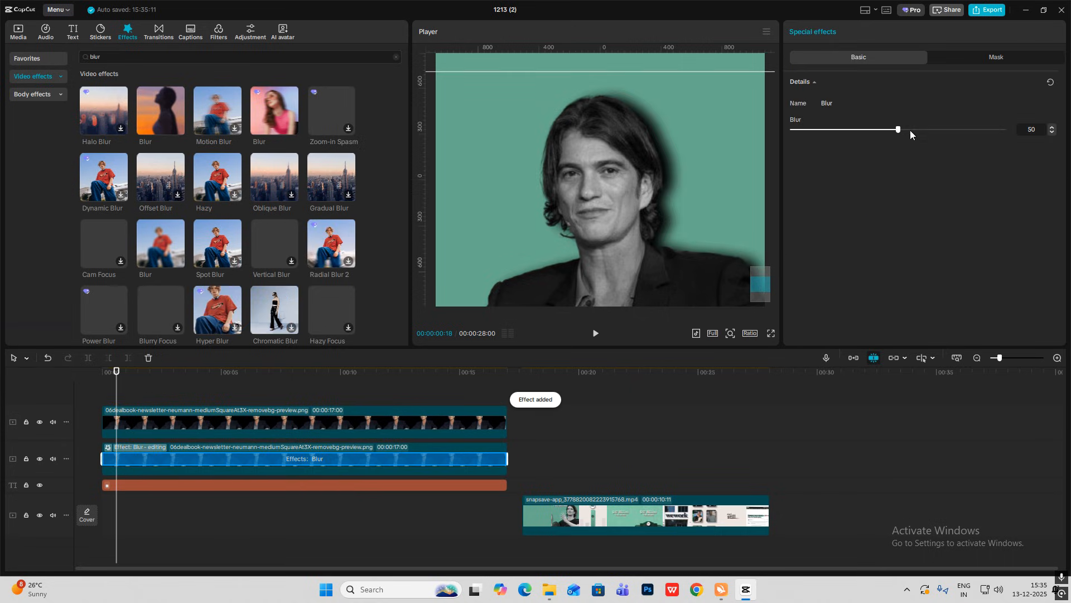
Set the shadow copy's Blur strength to 68 while checking the result on the whole frame, and return to the imported media
drag(899, 130, 955, 143)
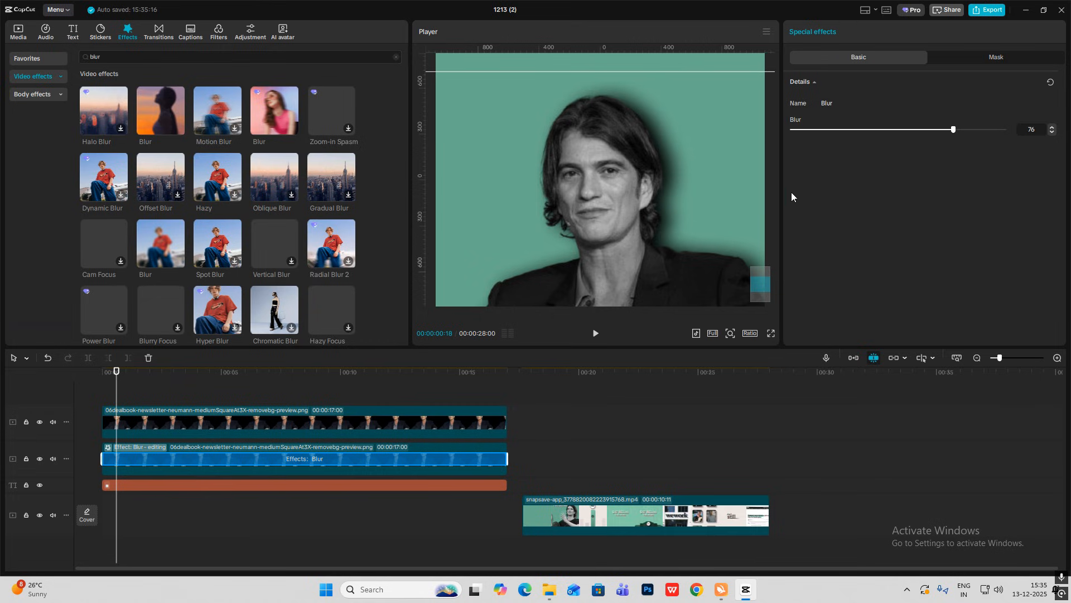
click(732, 334)
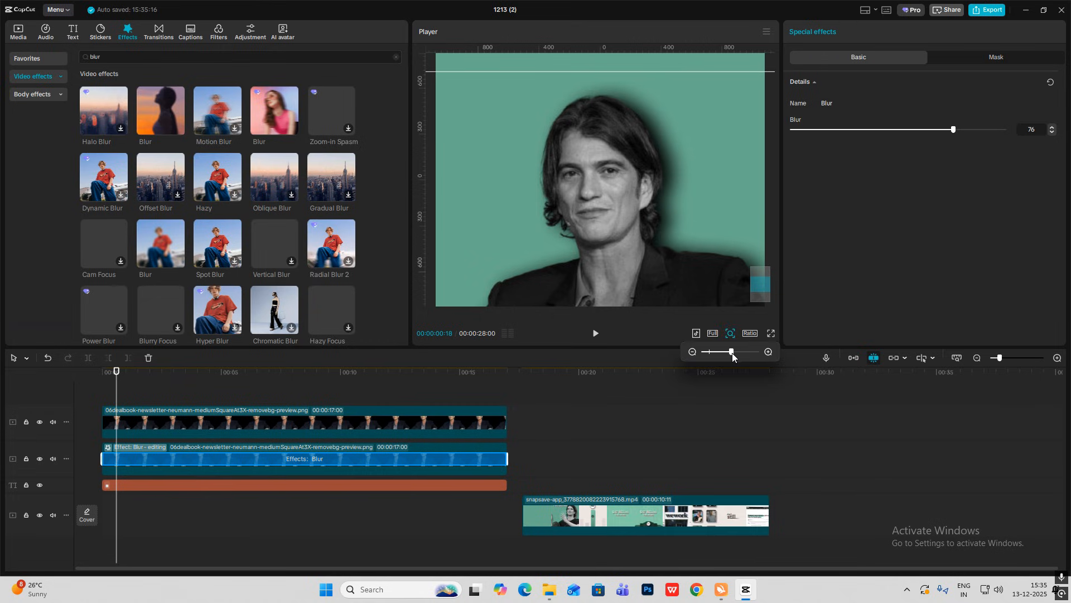
drag(733, 352, 706, 352)
drag(953, 129, 934, 131)
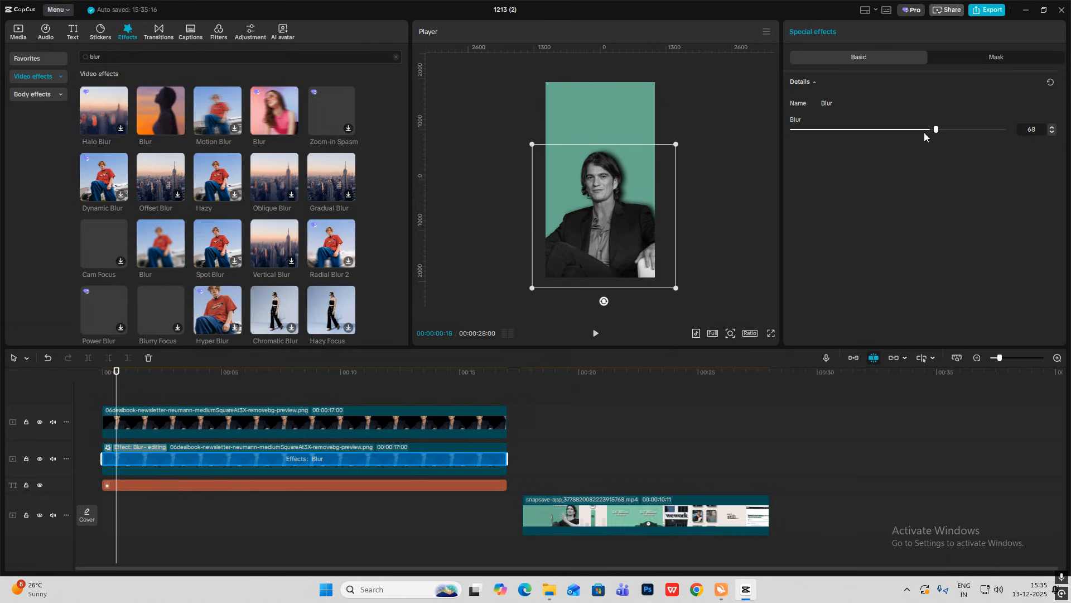
click(334, 485)
click(18, 32)
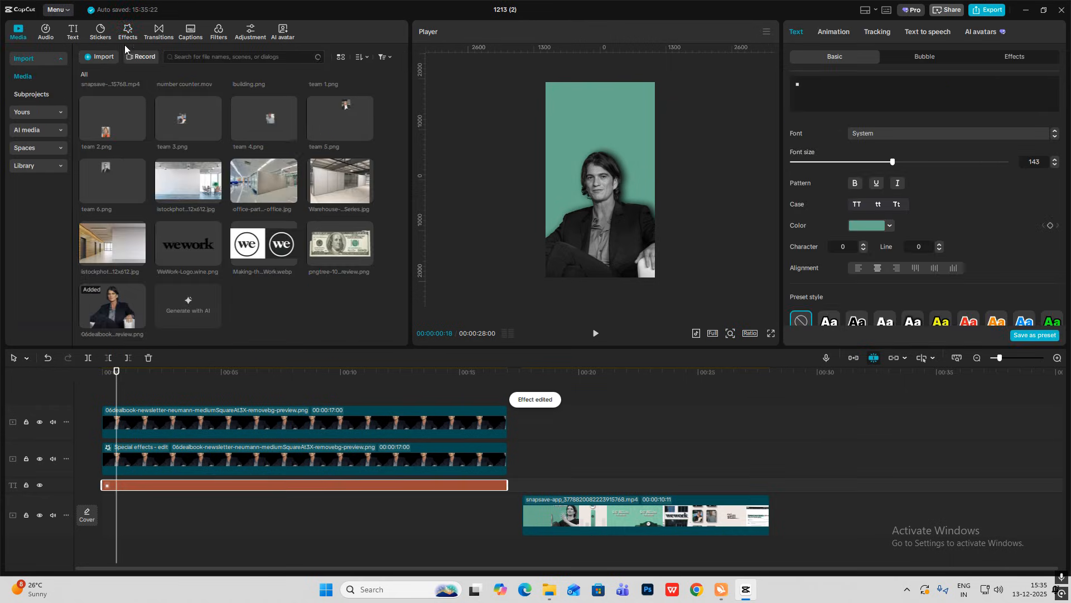
Add a default text clip on a new track above the portrait clips, starting at the beginning of the timeline
click(73, 32)
drag(102, 74, 134, 395)
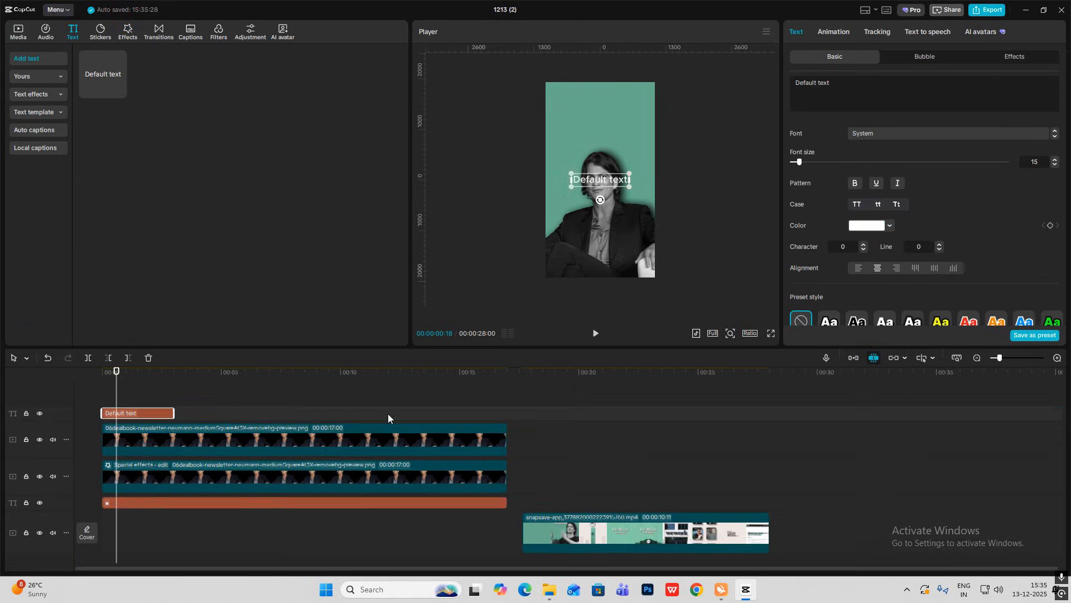
click(560, 493)
click(94, 414)
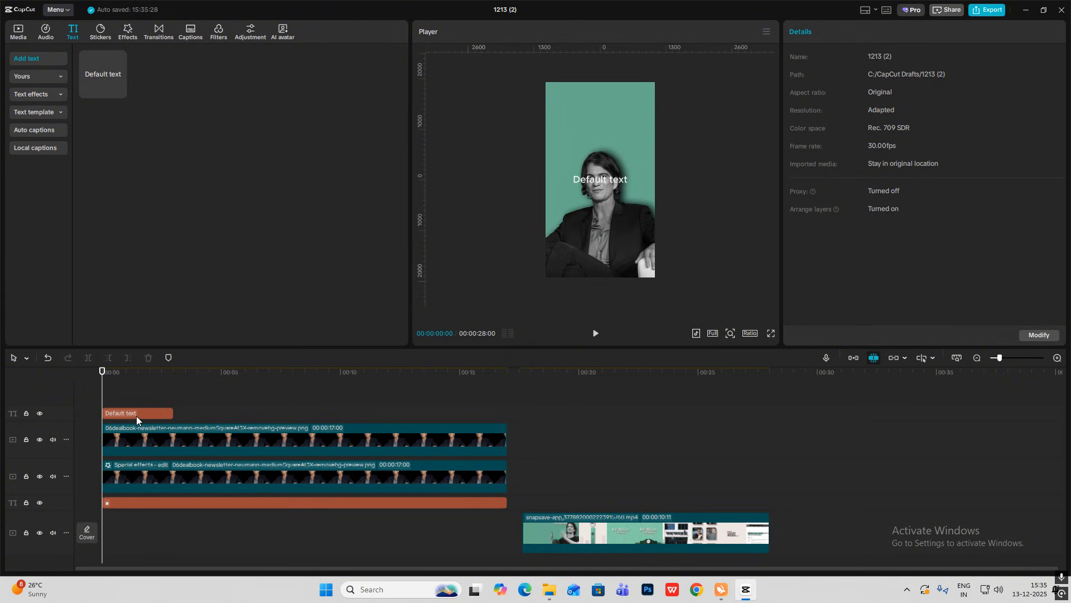
Change the title text to "Adam" and "Neuman" on two lines, place it at the frame's upper left and left-align it
click(138, 416)
drag(832, 83, 679, 63)
text(Adam)
key(Return)
text(Neuman)
drag(600, 180, 571, 104)
click(116, 372)
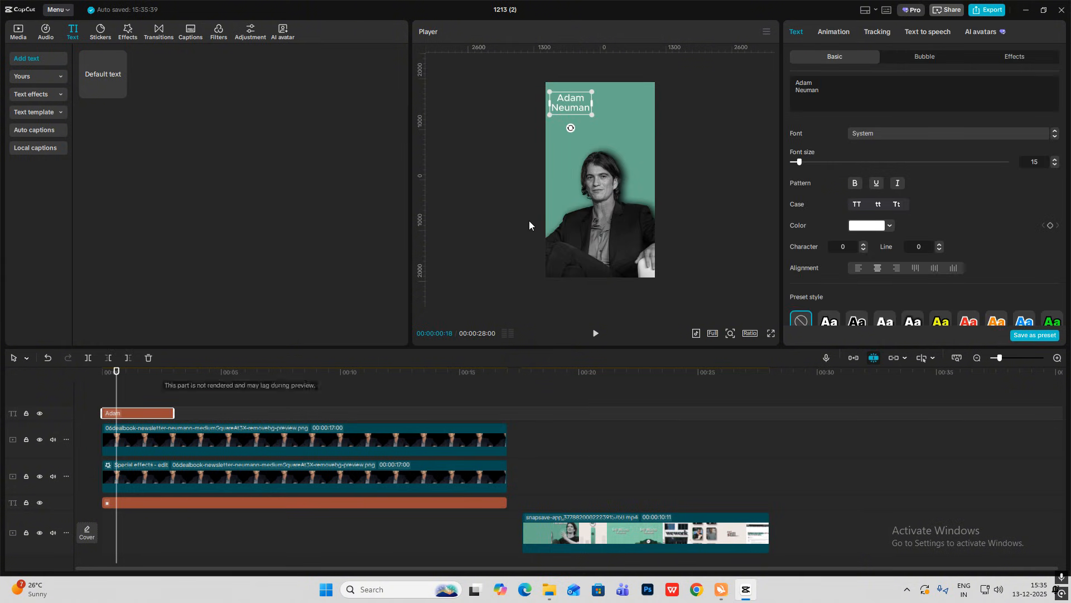
click(859, 268)
Apply the Slide Up entrance animation to the title and shorten its duration
click(834, 32)
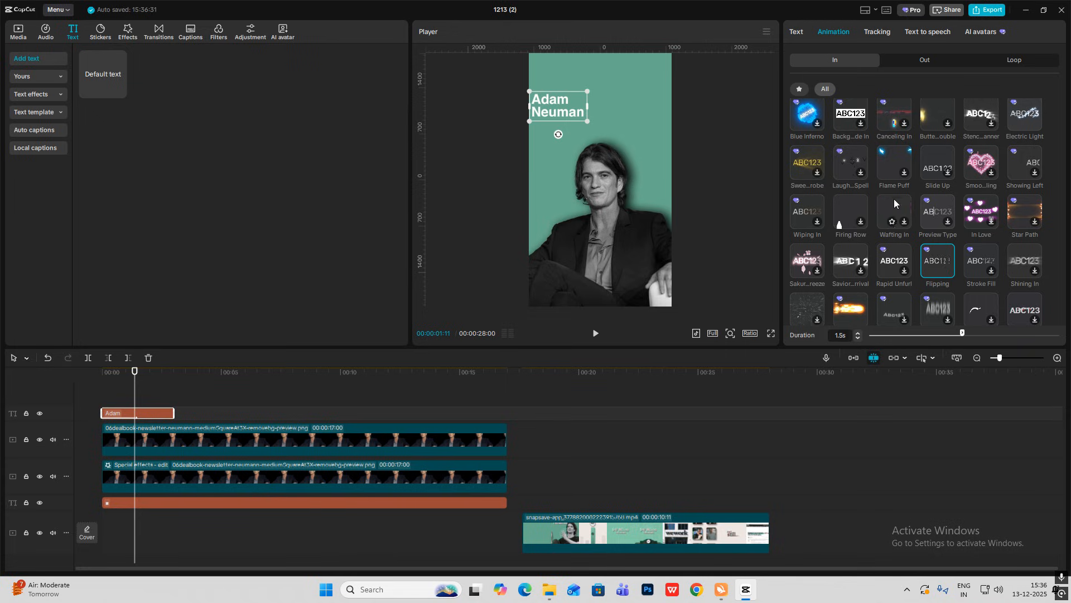
scroll(935, 268, up, 4)
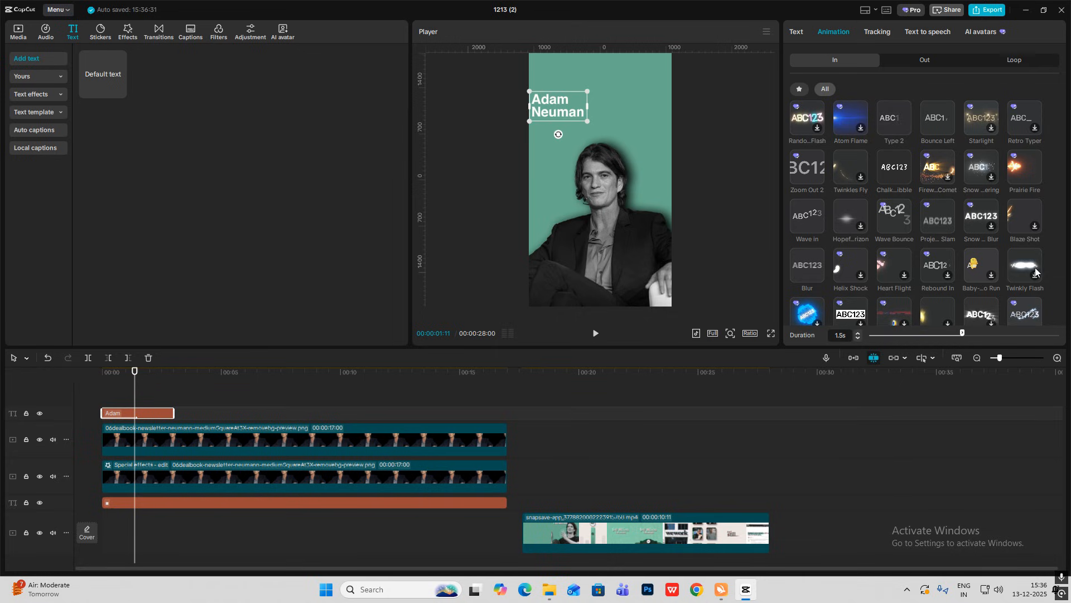
scroll(860, 251, down, 3)
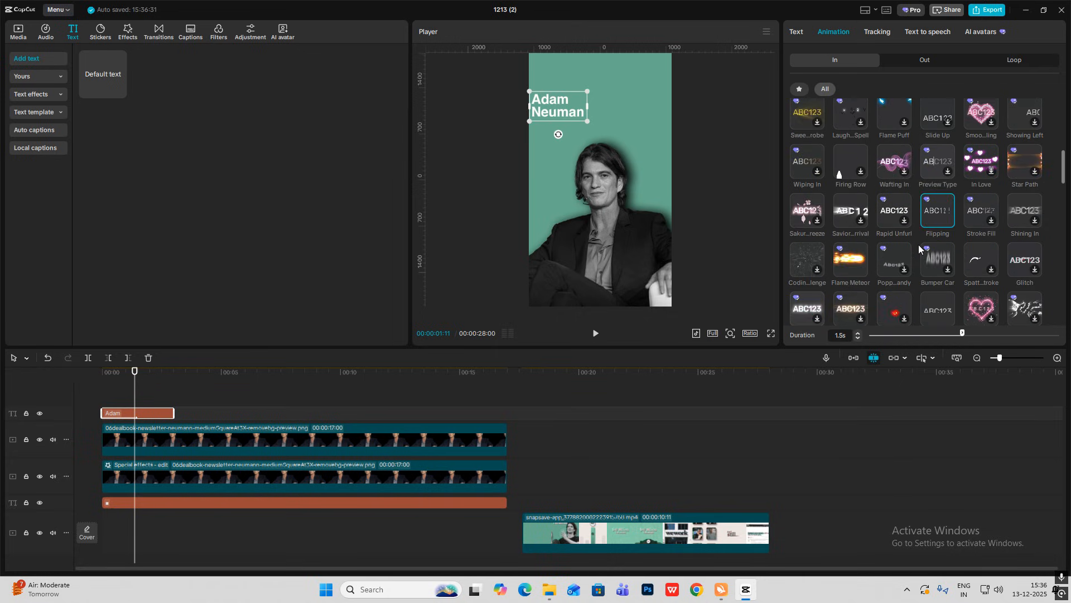
click(936, 214)
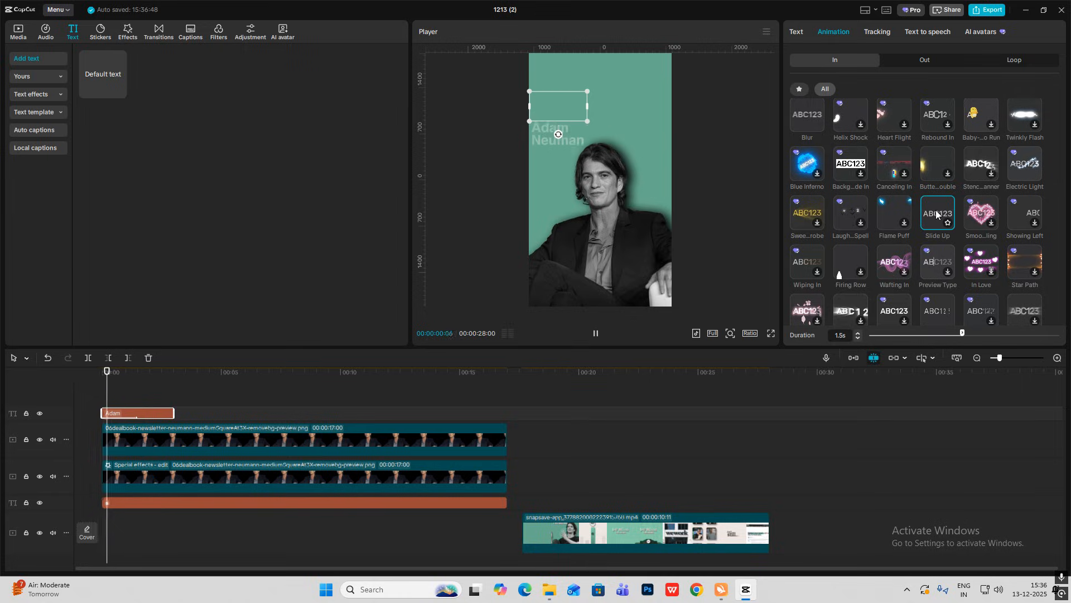
click(913, 336)
Combine the portrait clip and its blurred shadow copy into one compound clip
click(515, 458)
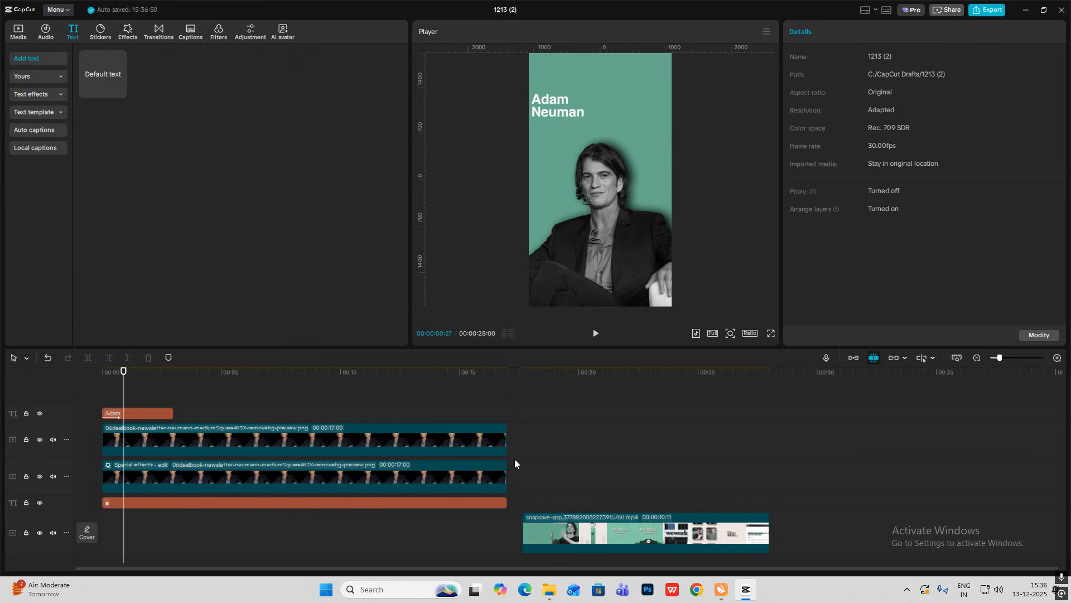
click(535, 463)
drag(535, 468, 38, 424)
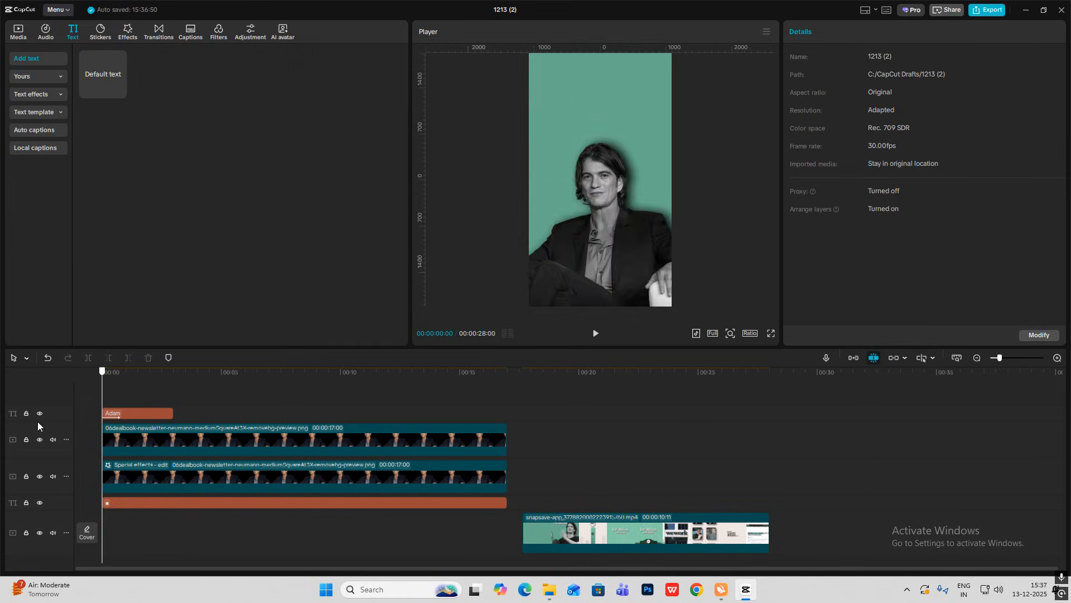
click(132, 441)
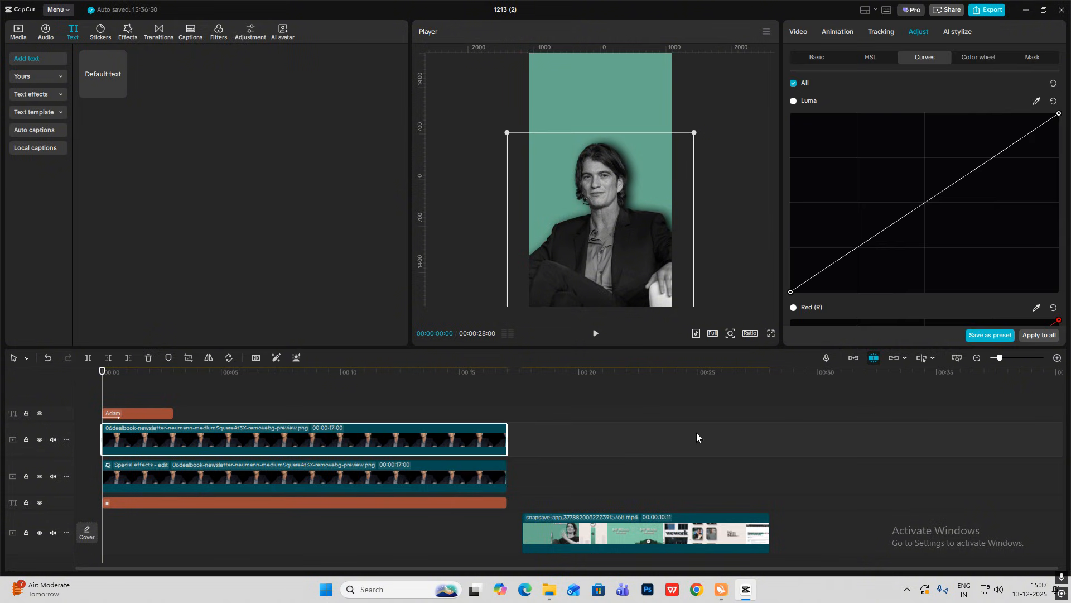
click(394, 412)
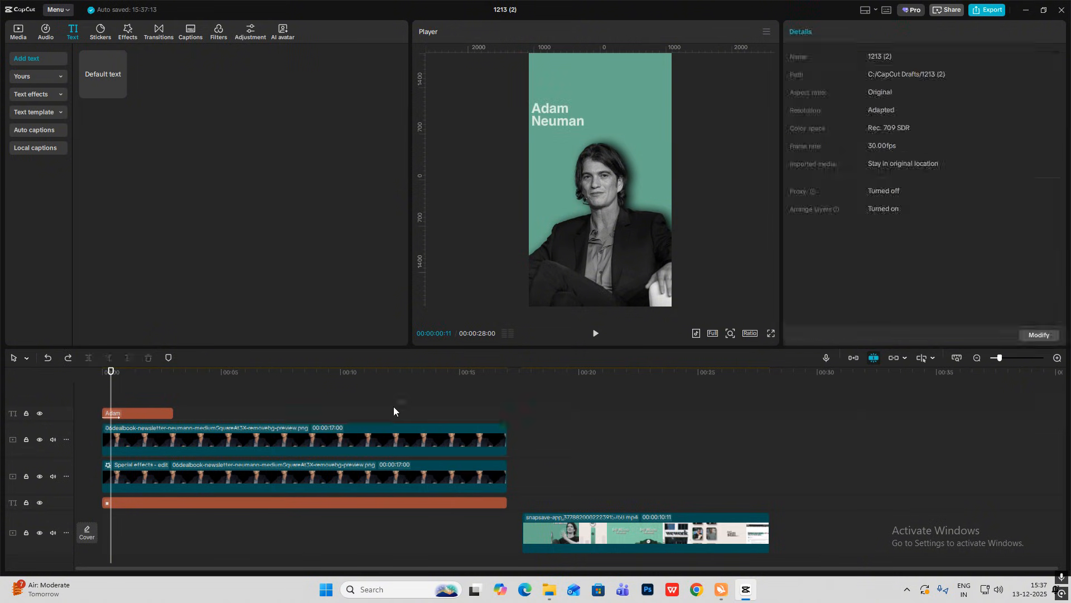
drag(394, 411, 312, 474)
key(alt+g)
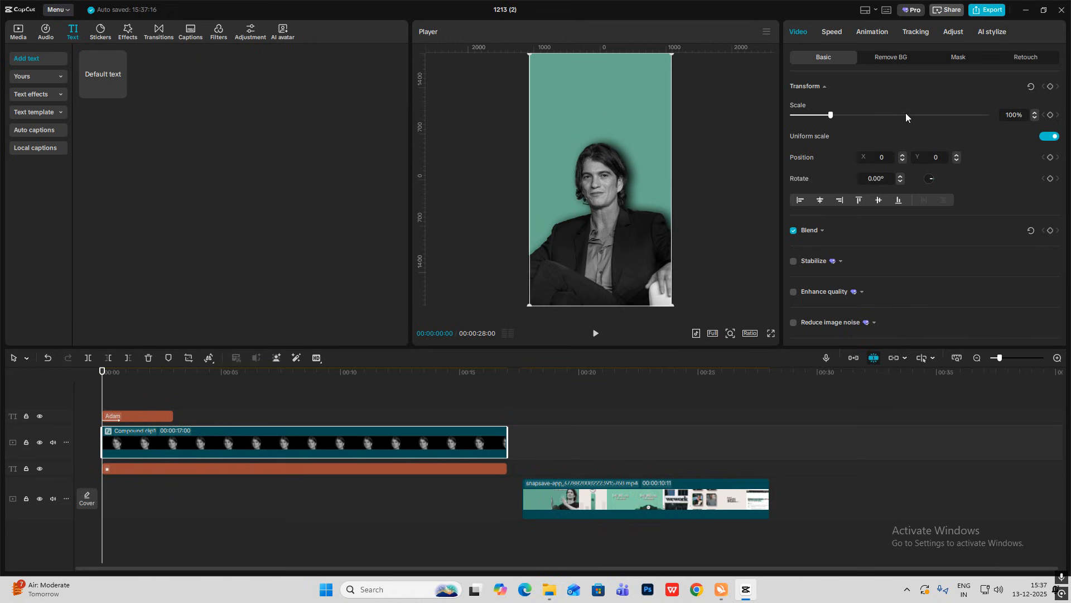
Add transform keyframes to the portrait compound clip at the start and at frame 22, and set the first keyframe's Y position to about -2592
click(1051, 87)
drag(99, 396, 120, 397)
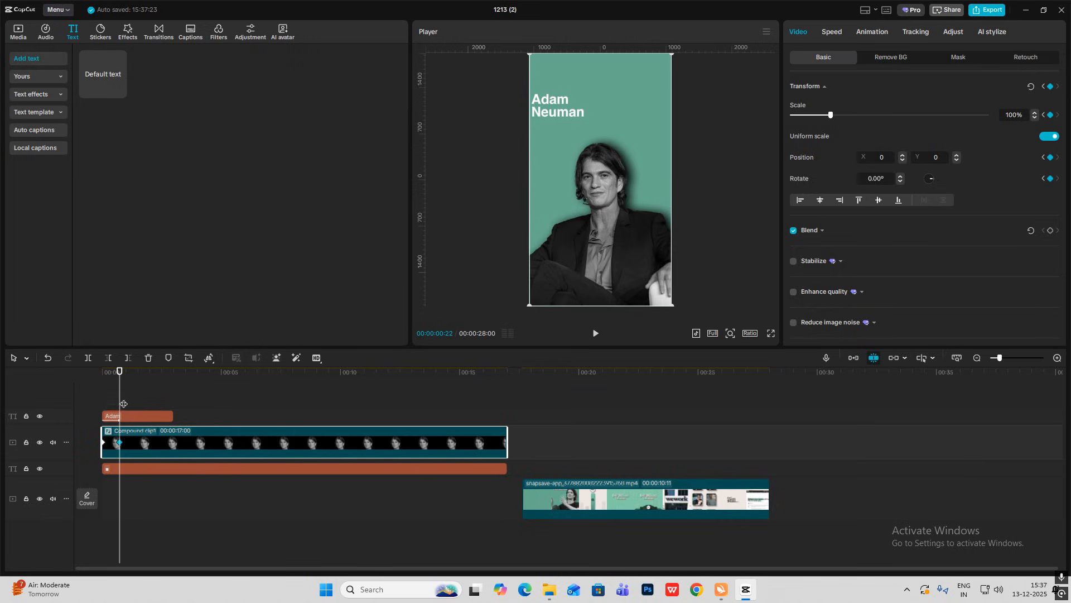
drag(121, 403, 15, 402)
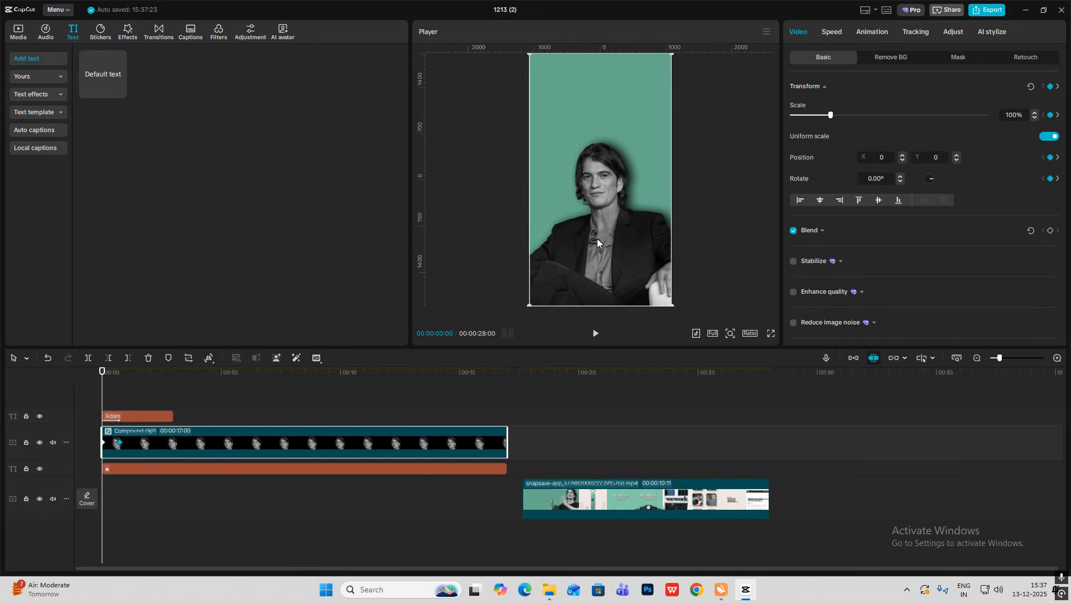
drag(597, 244, 592, 415)
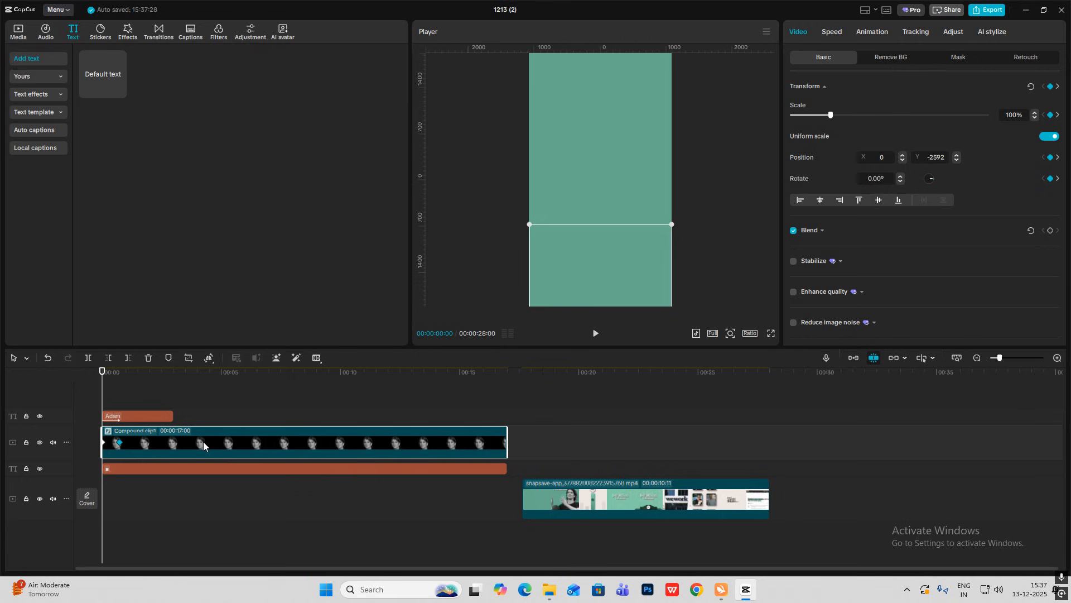
Apply the Cubic Out preset curve to the portrait compound clip's Y position keyframes
key(alt+k)
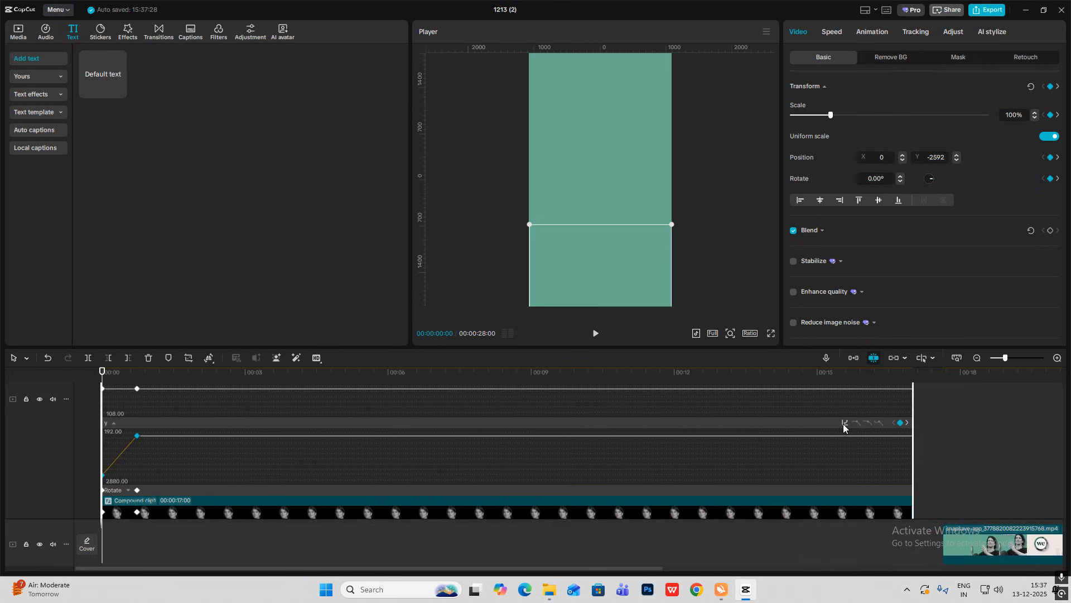
click(844, 423)
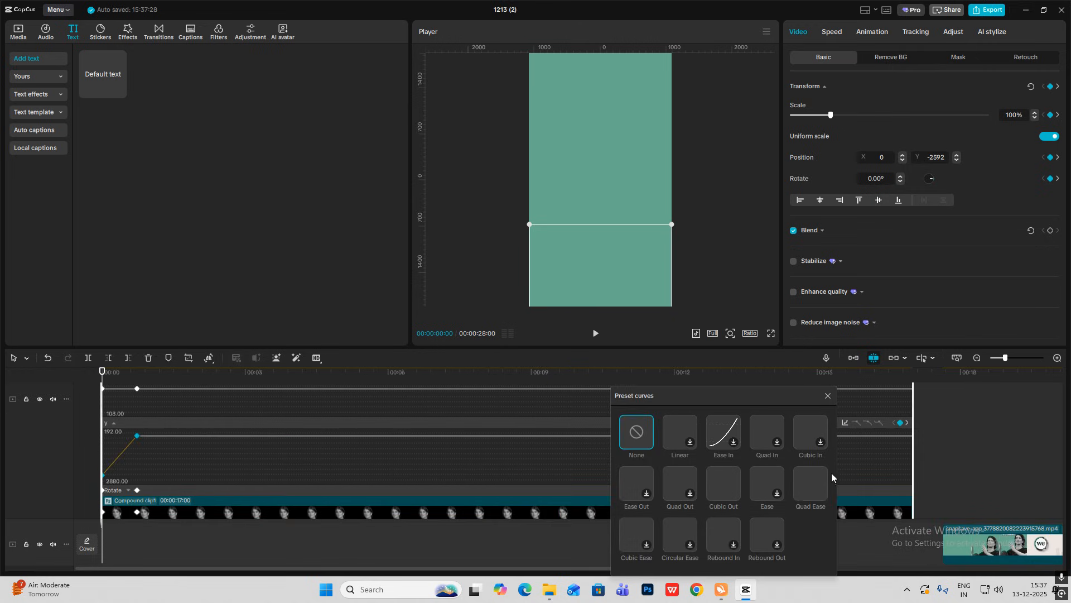
click(729, 485)
click(826, 396)
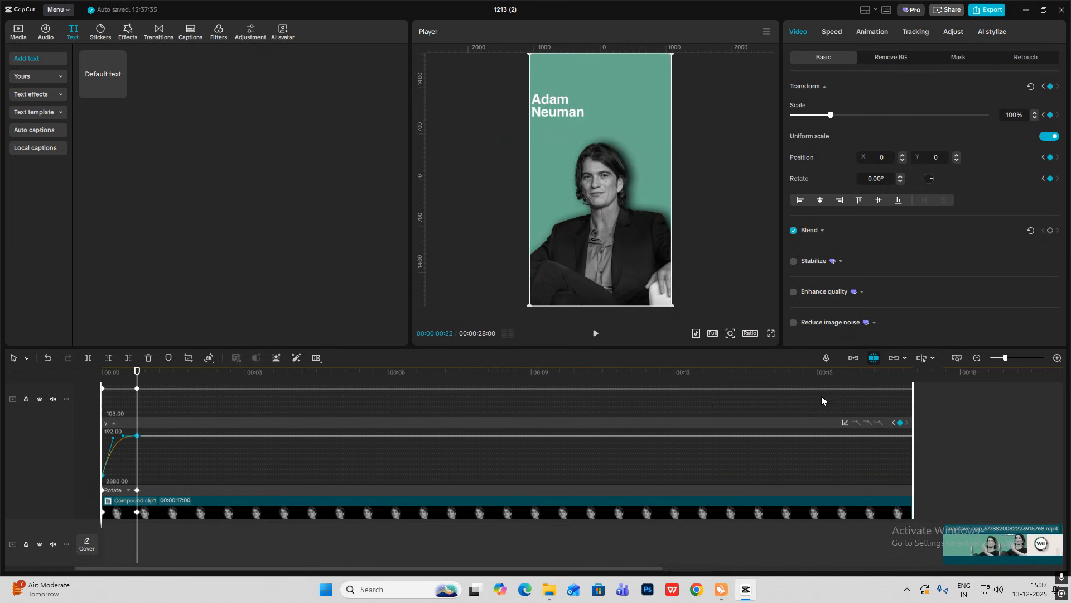
key(alt+k)
Move the portrait compound clip's second keyframe slightly later and return to the start of the timeline
drag(138, 444, 147, 445)
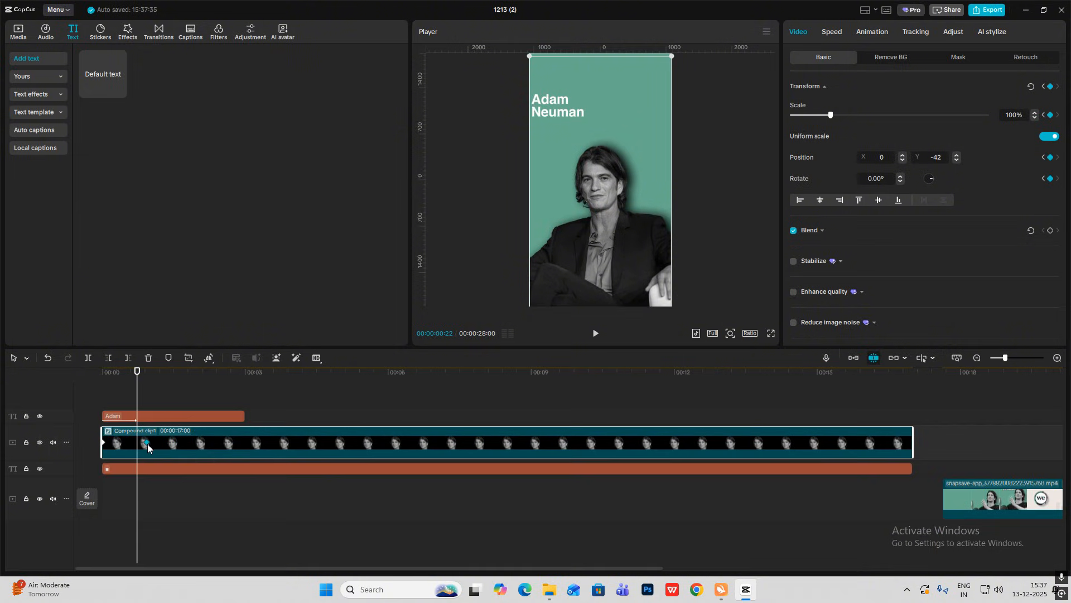
click(115, 393)
key(Home)
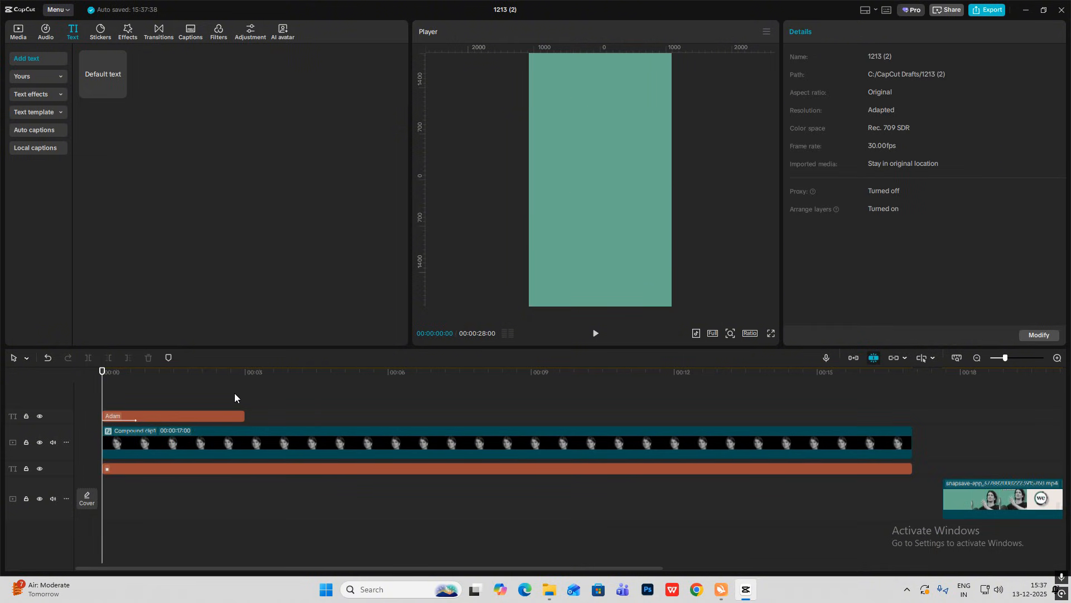
Delay the title clip to start about half a second in, preview the timing, and split the title at 00:00:01:15
click(142, 417)
drag(142, 417, 146, 417)
key(space)
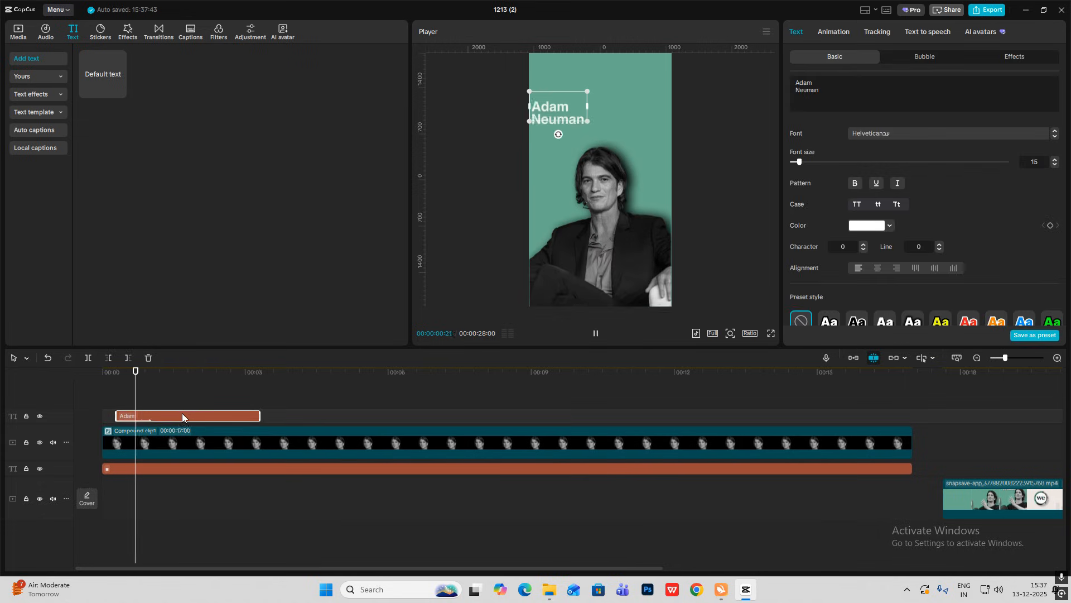
drag(987, 373, 41, 431)
key(space)
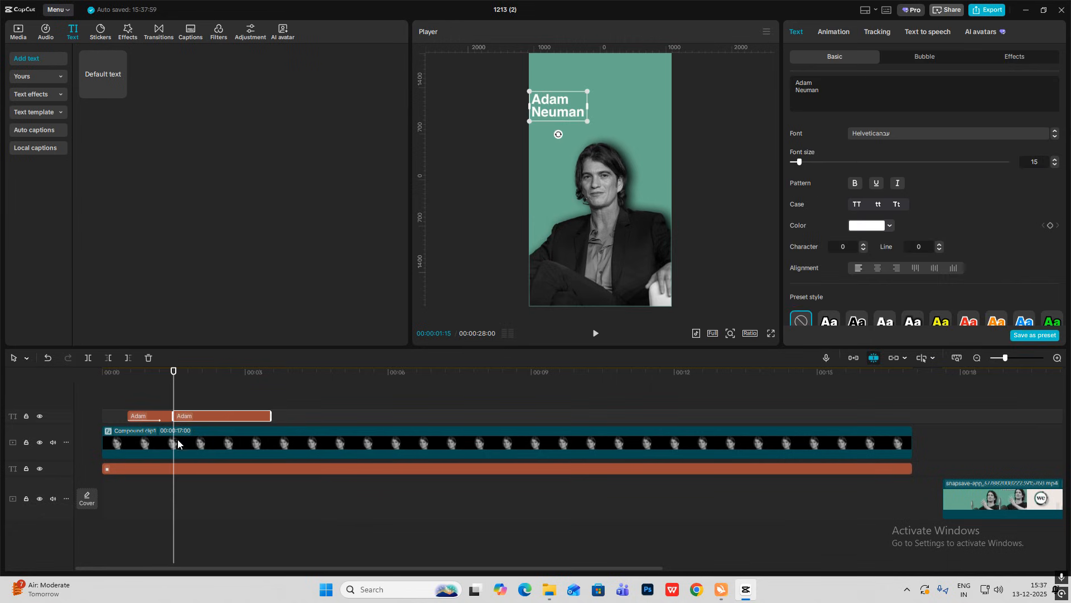
Split the portrait compound clip and the green background at 00:00:01:15, and extend the second title piece to their end
click(179, 441)
key(ctrl+b)
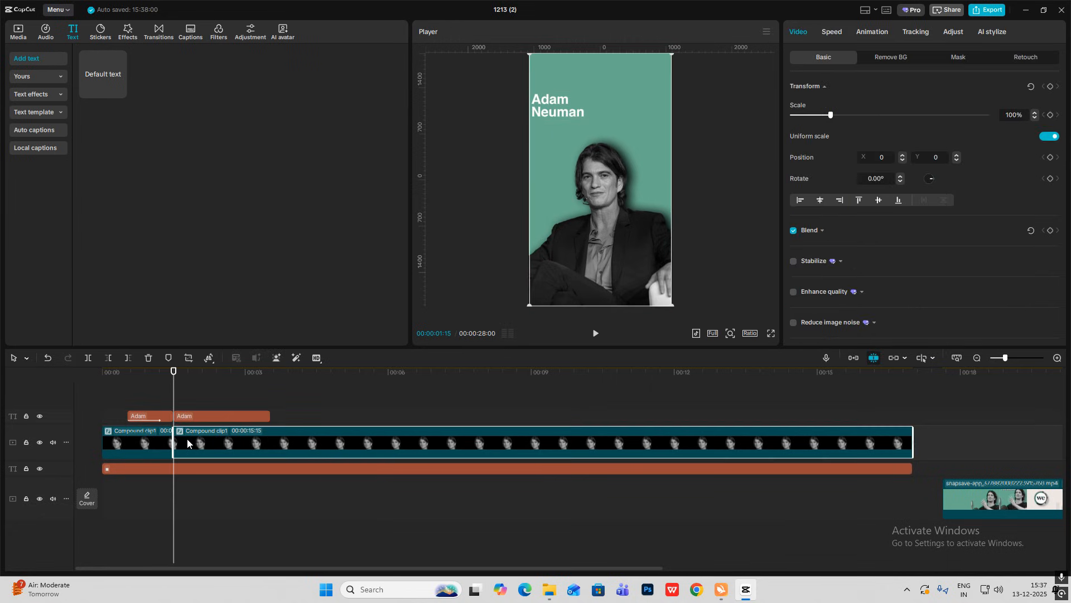
drag(266, 416, 912, 416)
click(189, 474)
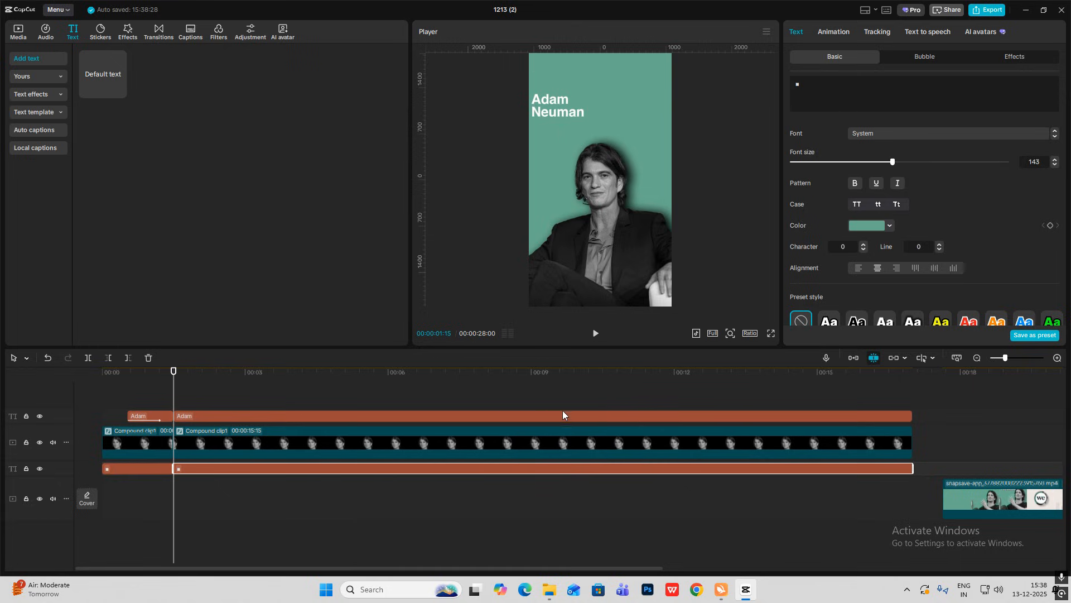
Group the second title, portrait and background pieces into a compound clip, and extend the remaining green background clip to that clip's end
drag(213, 398, 374, 480)
key(alt+g)
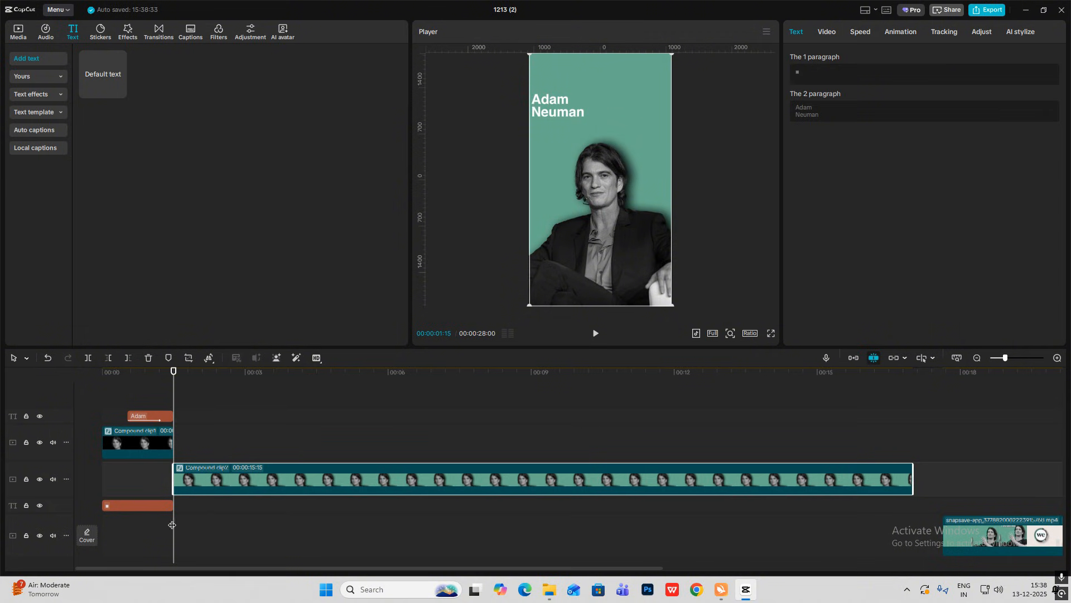
click(114, 507)
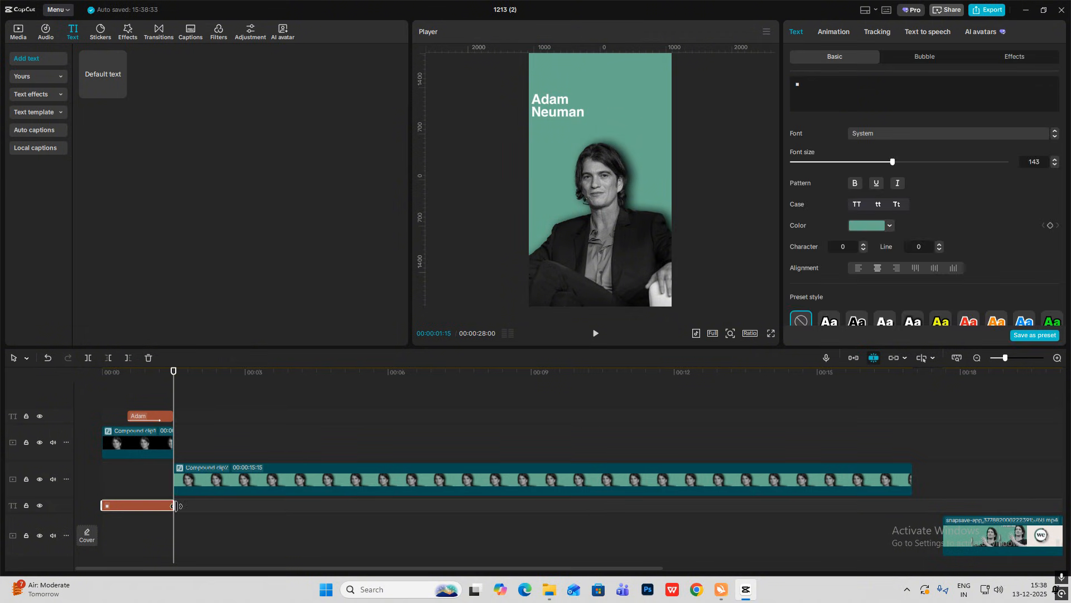
drag(174, 505, 911, 494)
click(193, 424)
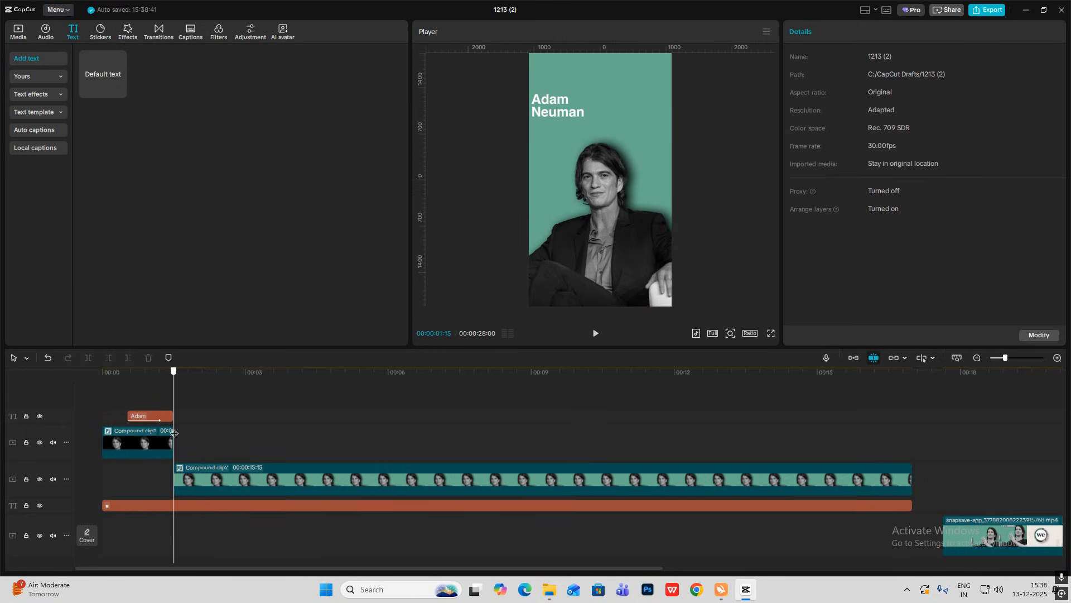
Split the extended green background at 00:00:01:15 and recolor its second piece white (FFFFFF)
click(180, 505)
key(ctrl+b)
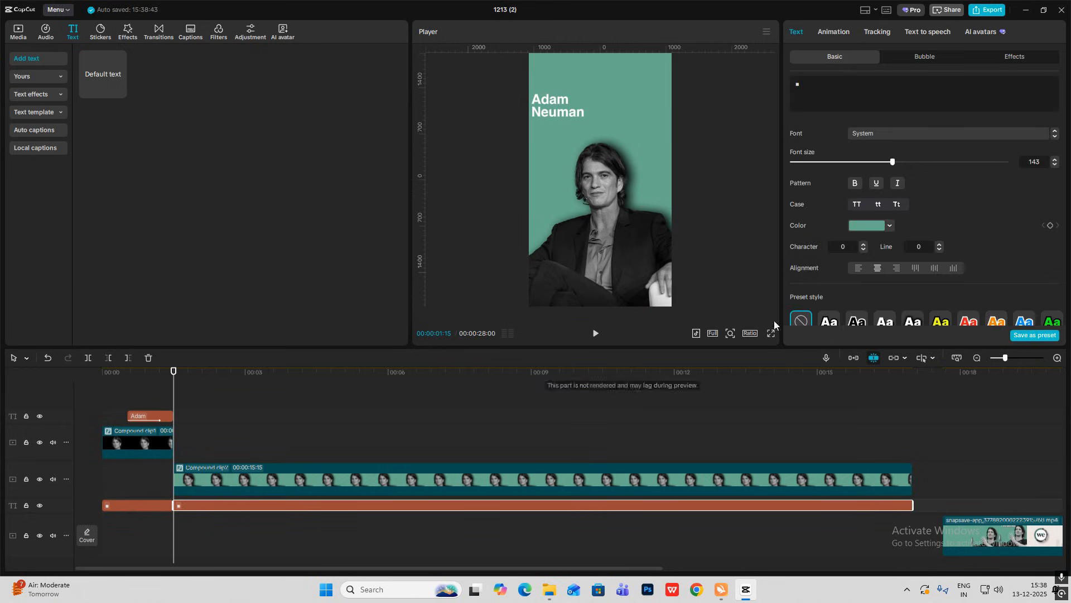
click(860, 225)
drag(883, 268, 617, 104)
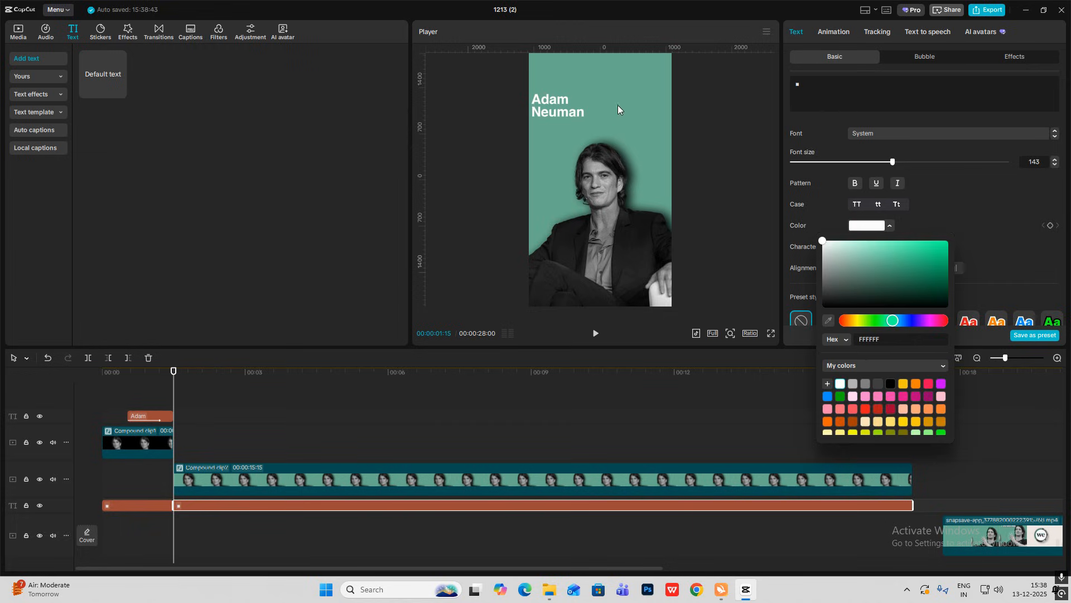
click(143, 396)
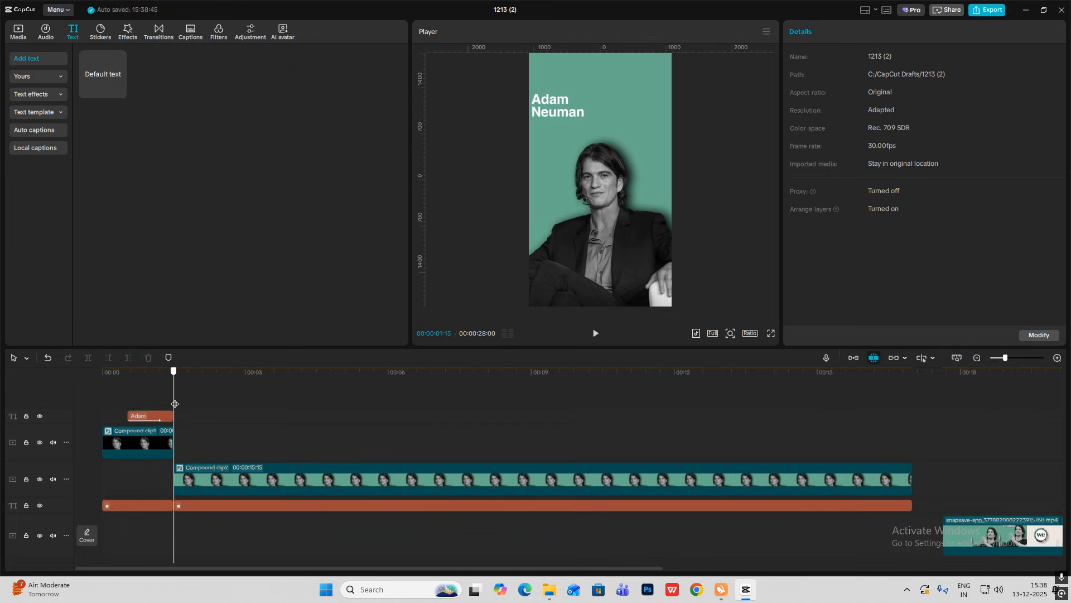
Add a circle mask to the second compound clip
click(205, 474)
click(826, 32)
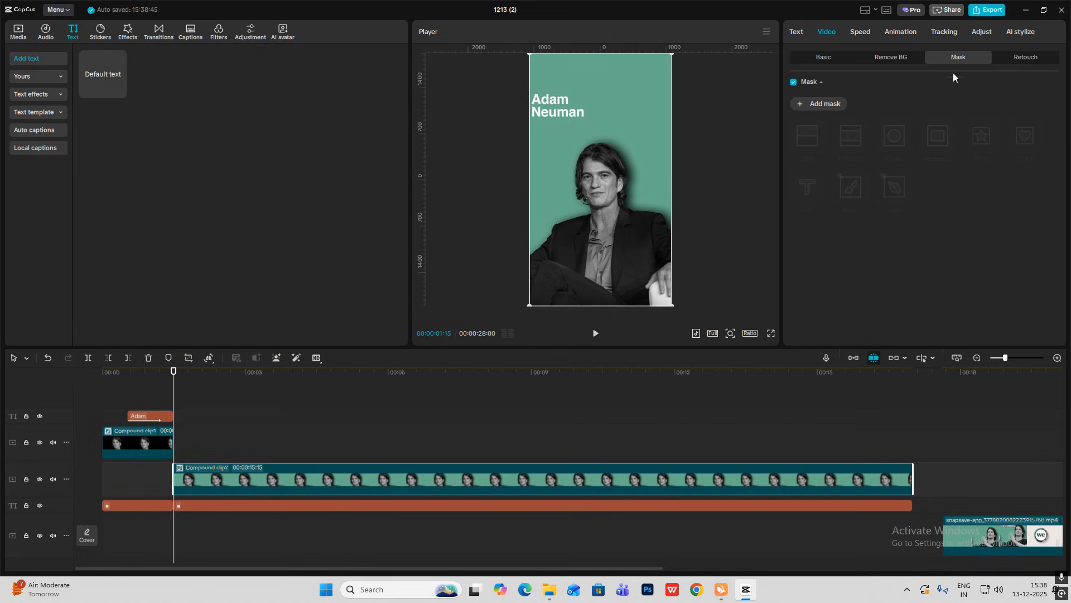
click(799, 111)
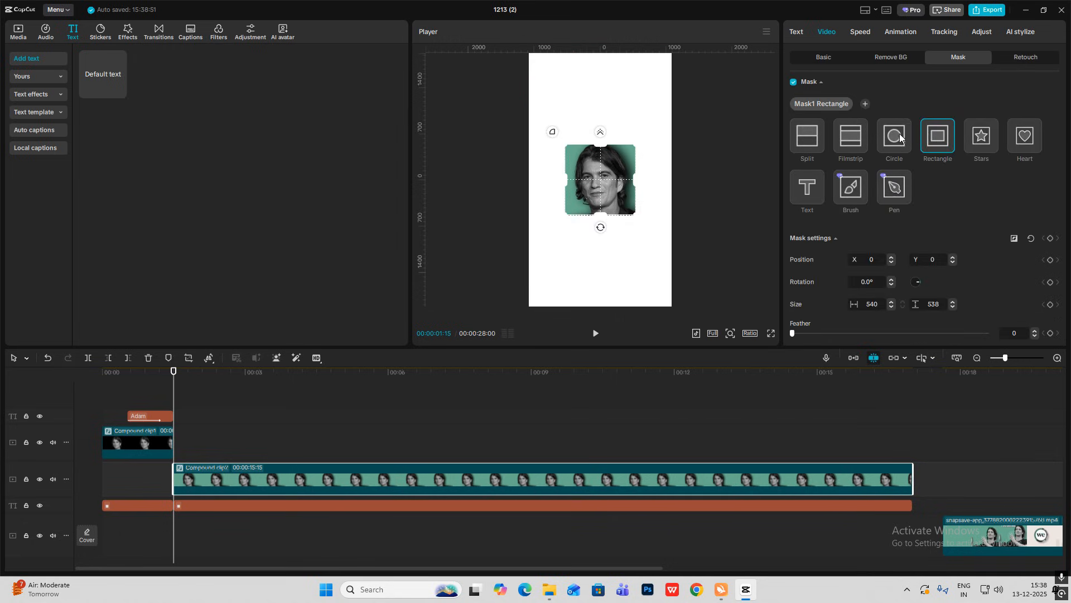
click(895, 136)
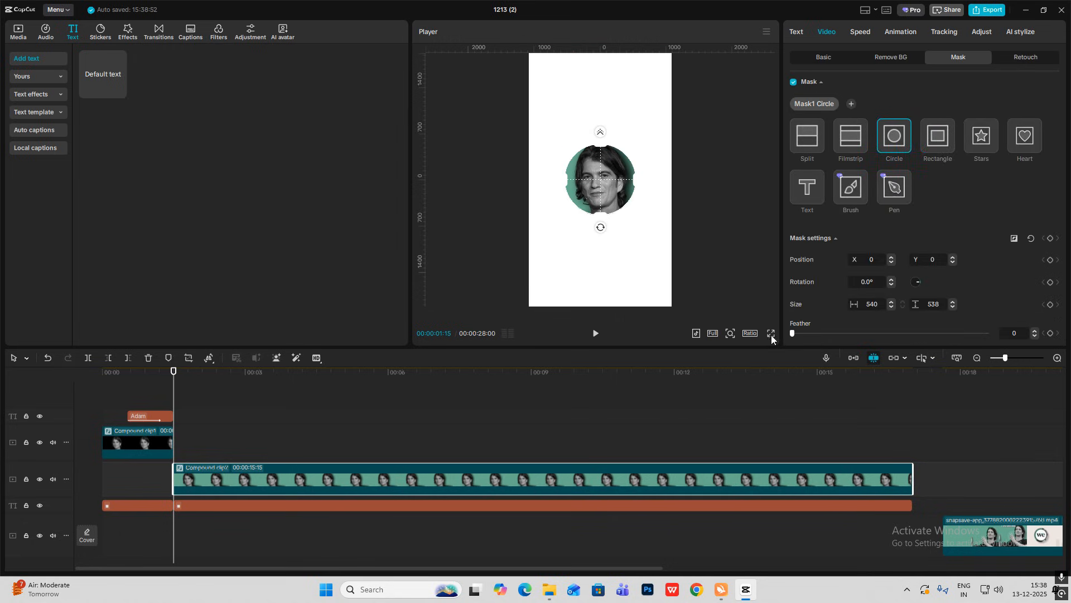
Lower the white background piece's opacity to 38%
click(198, 509)
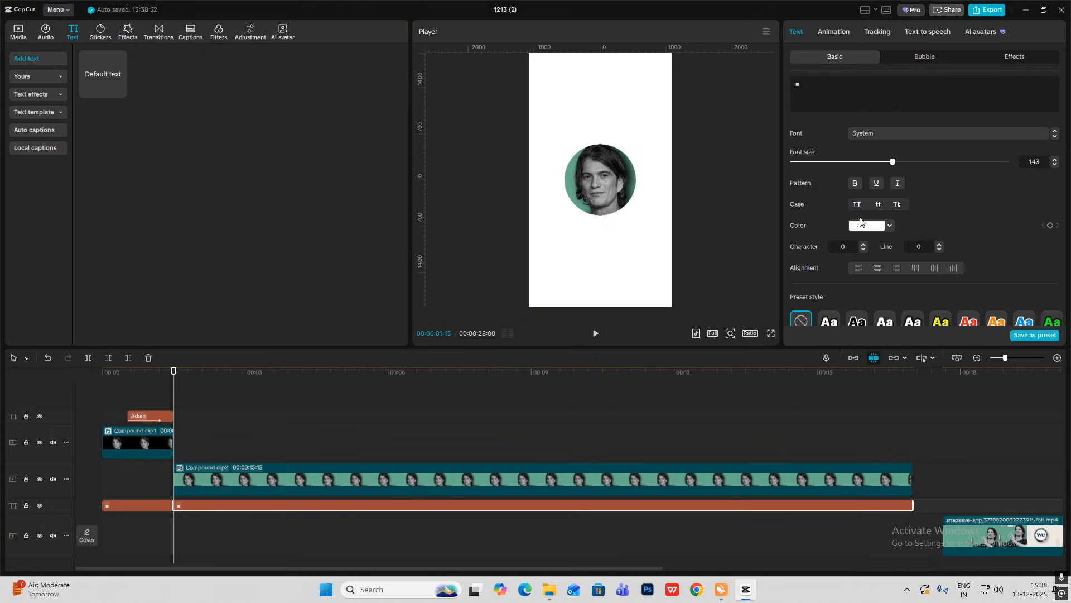
scroll(868, 220, down, 10)
mouse_move(888, 231)
mouse_down()
mouse_move(839, 230)
mouse_move(867, 231)
mouse_up()
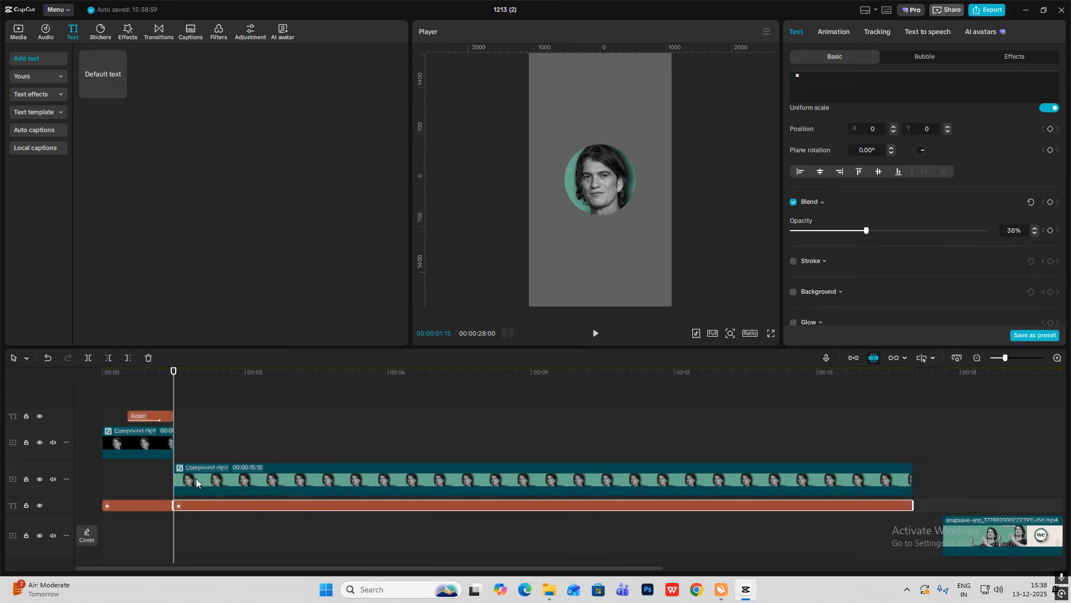
Enlarge the second compound clip's circle mask to about 2412 by 2401 at 00:00:01:15, covering the whole frame
click(196, 483)
click(828, 32)
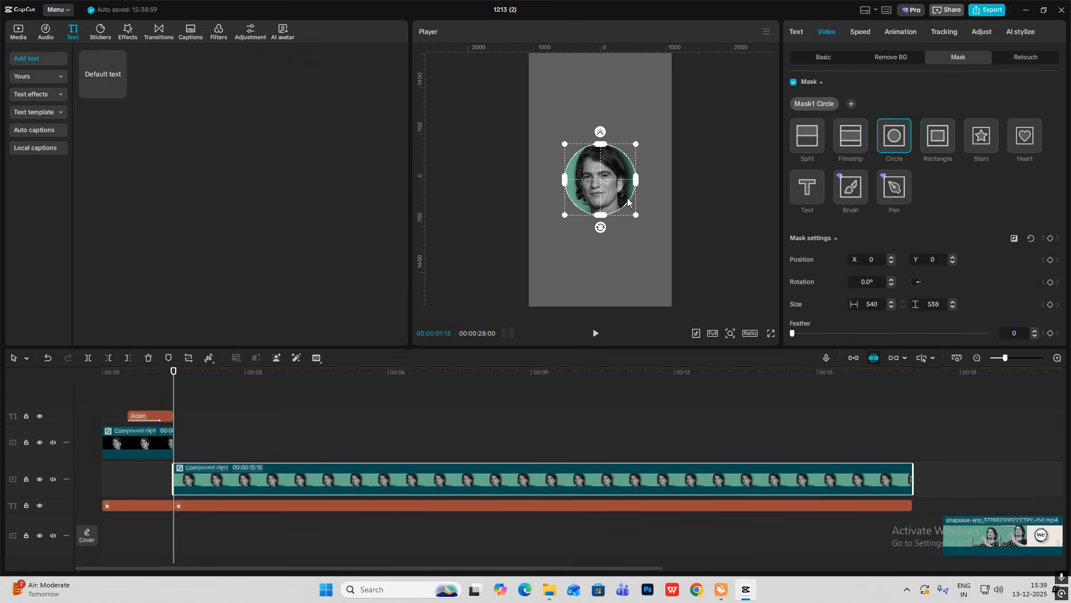
drag(634, 215, 757, 322)
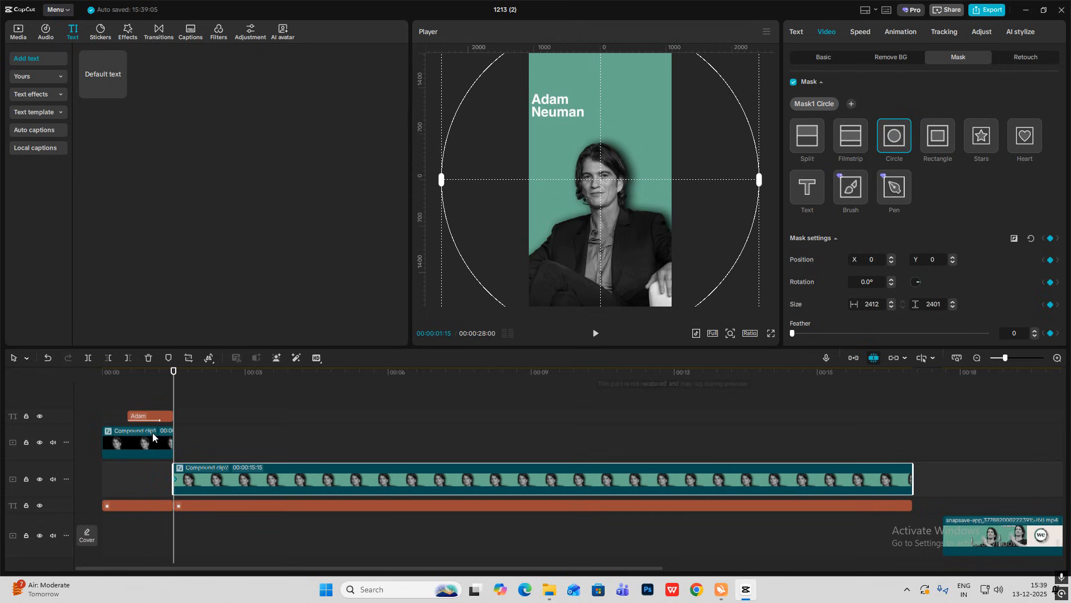
Shrink the circle mask to about 303 by 301 around the portrait's face at 00:00:02:12
drag(173, 391, 217, 408)
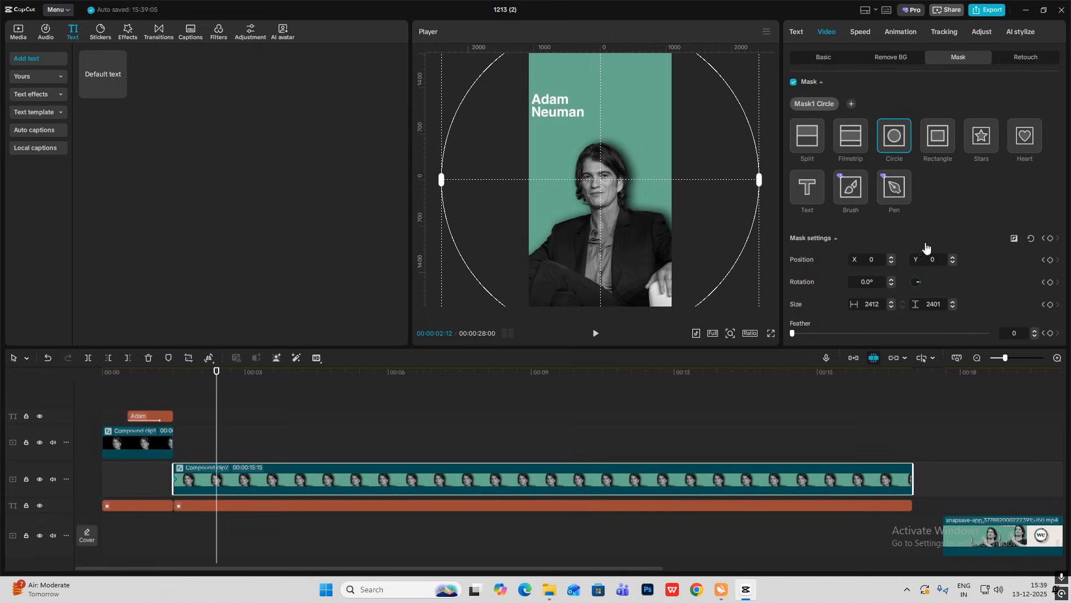
click(731, 333)
drag(711, 351, 700, 352)
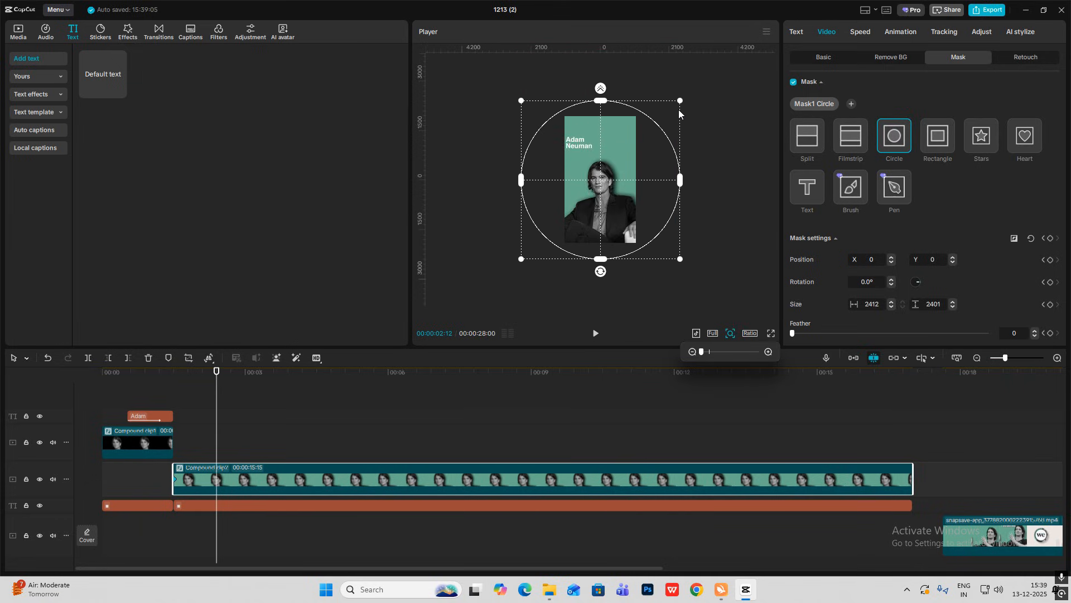
drag(679, 102, 618, 178)
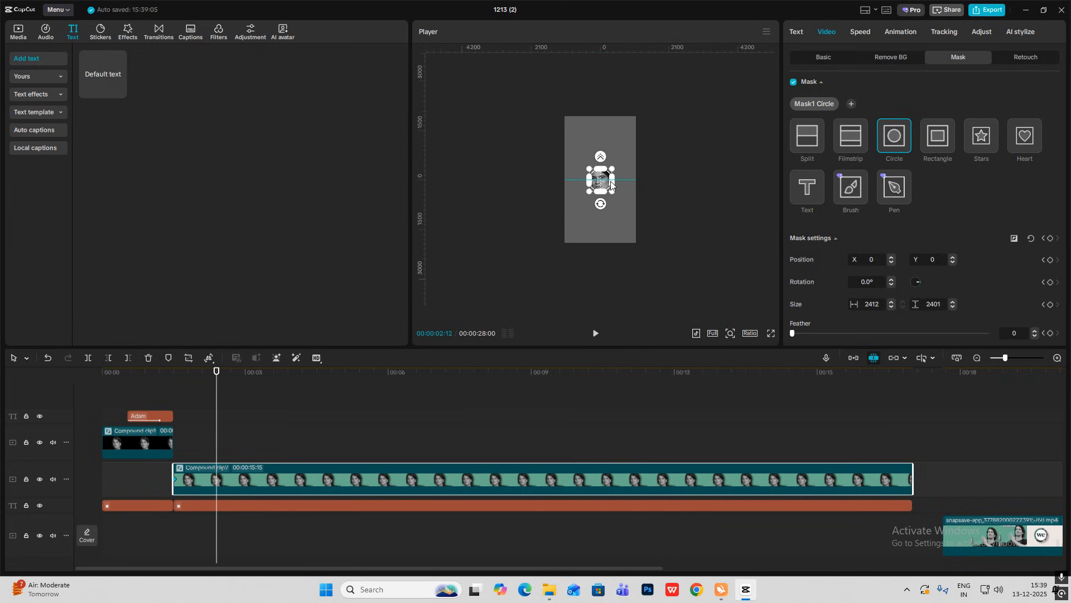
click(730, 333)
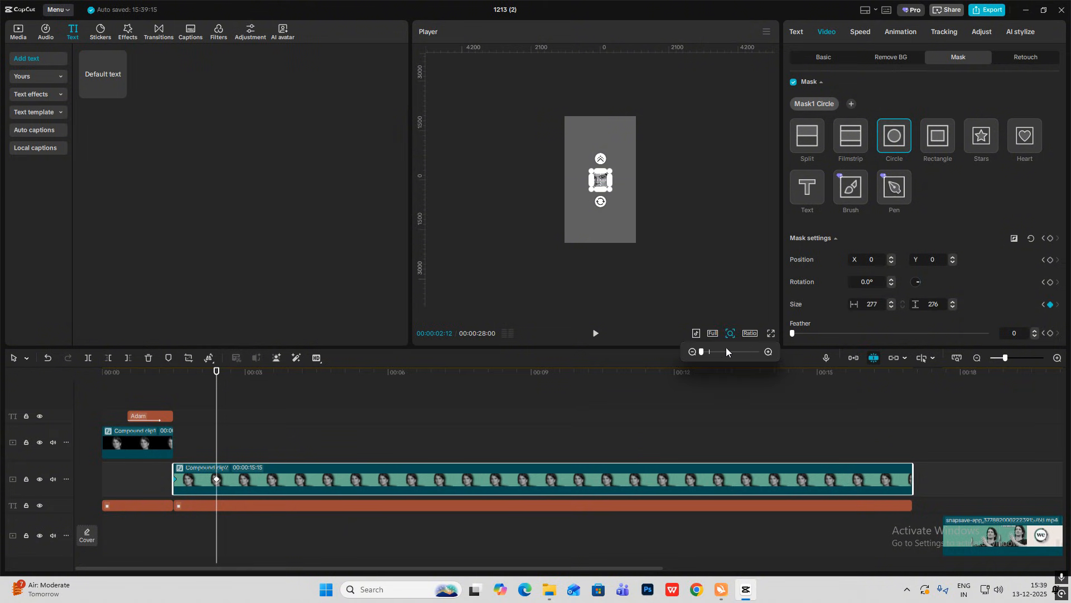
drag(701, 352, 709, 351)
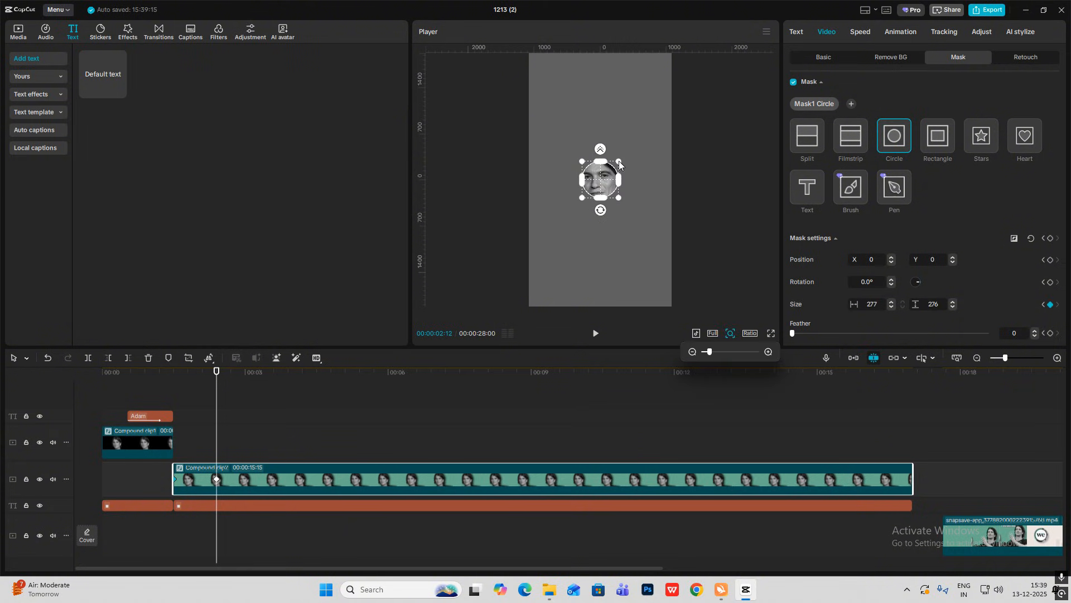
drag(620, 164, 622, 159)
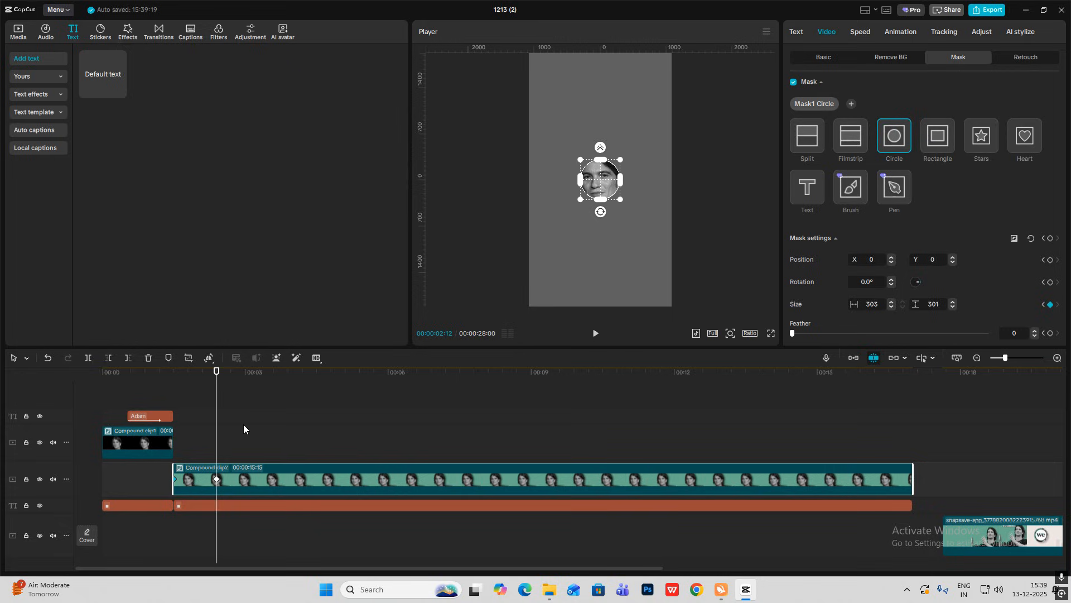
Apply the Cubic Out preset curve to the circle mask's horizontal size keyframes
click(197, 442)
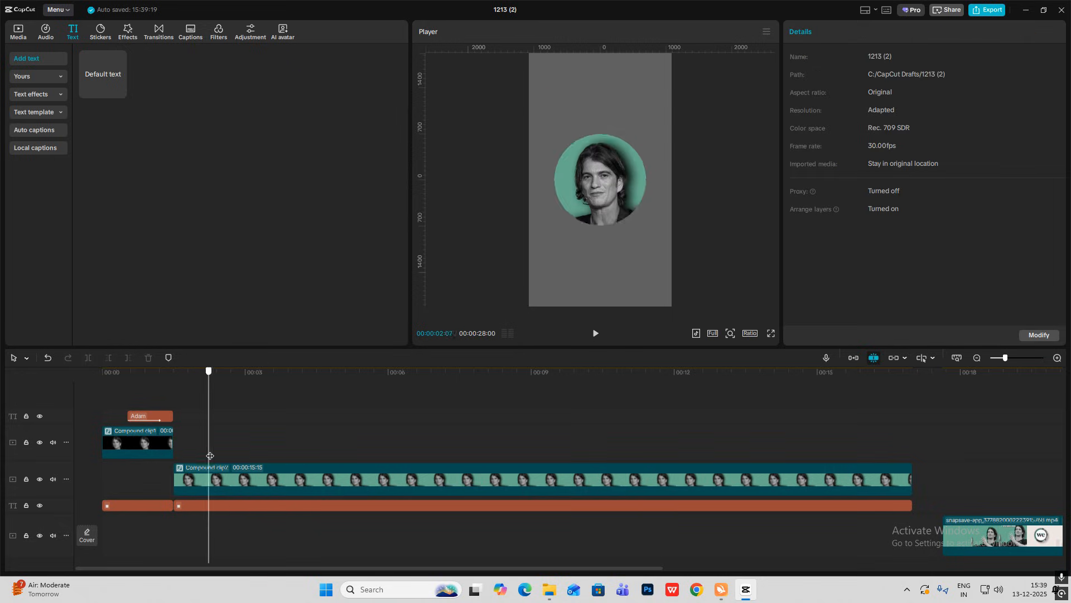
click(230, 482)
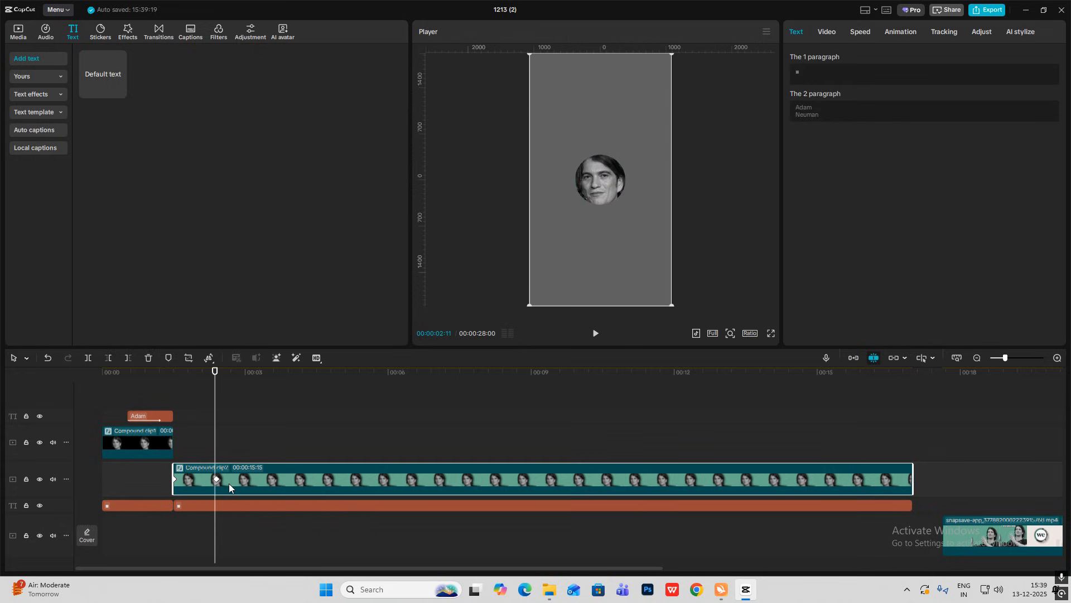
key(alt+k)
scroll(206, 485, up, 1)
click(211, 464)
click(204, 476)
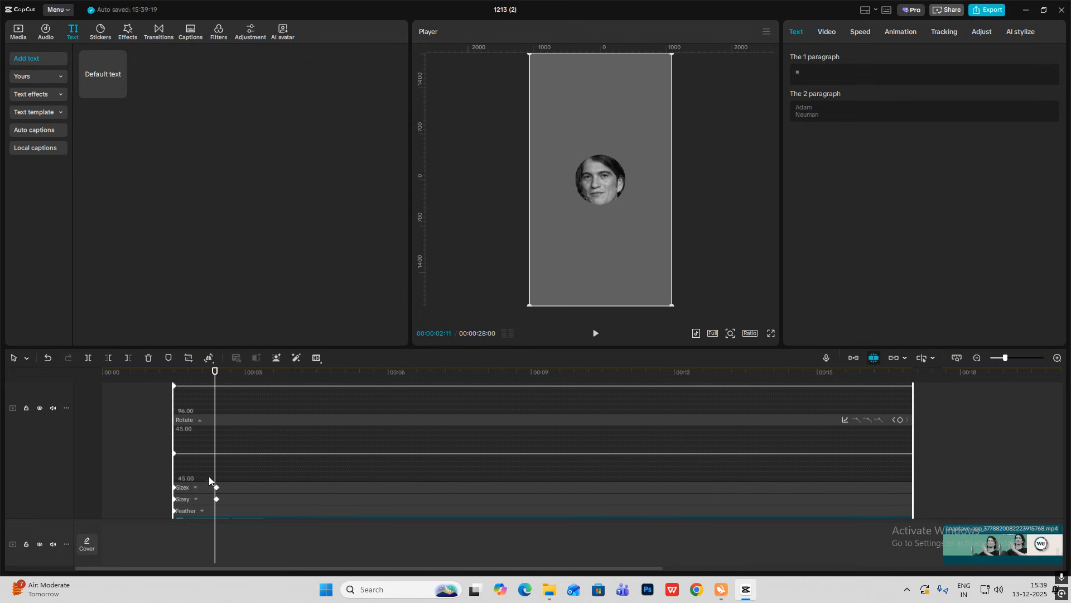
click(208, 487)
click(844, 430)
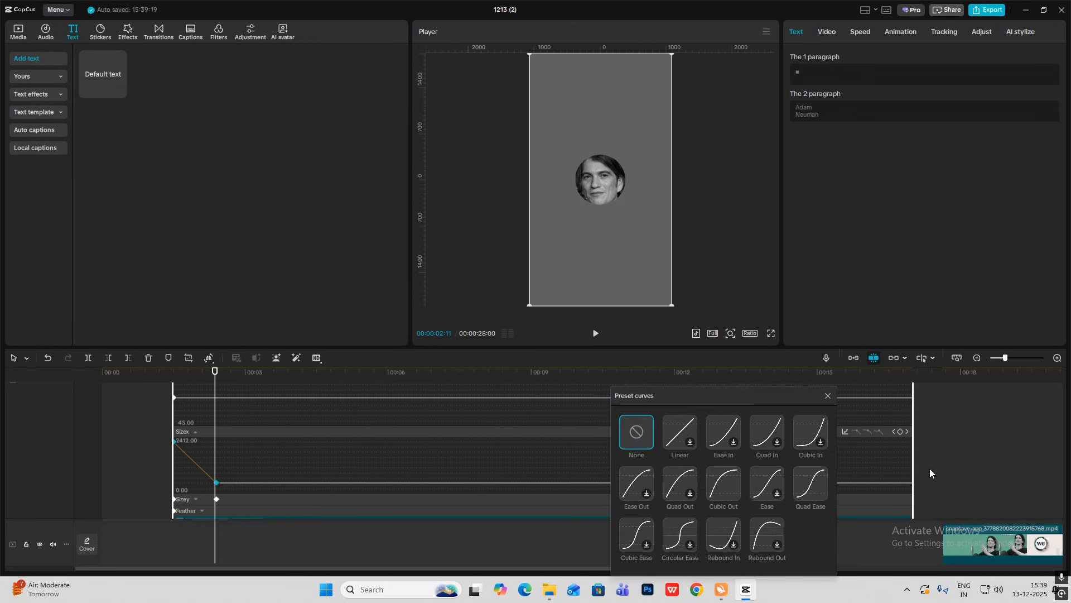
click(721, 484)
click(827, 395)
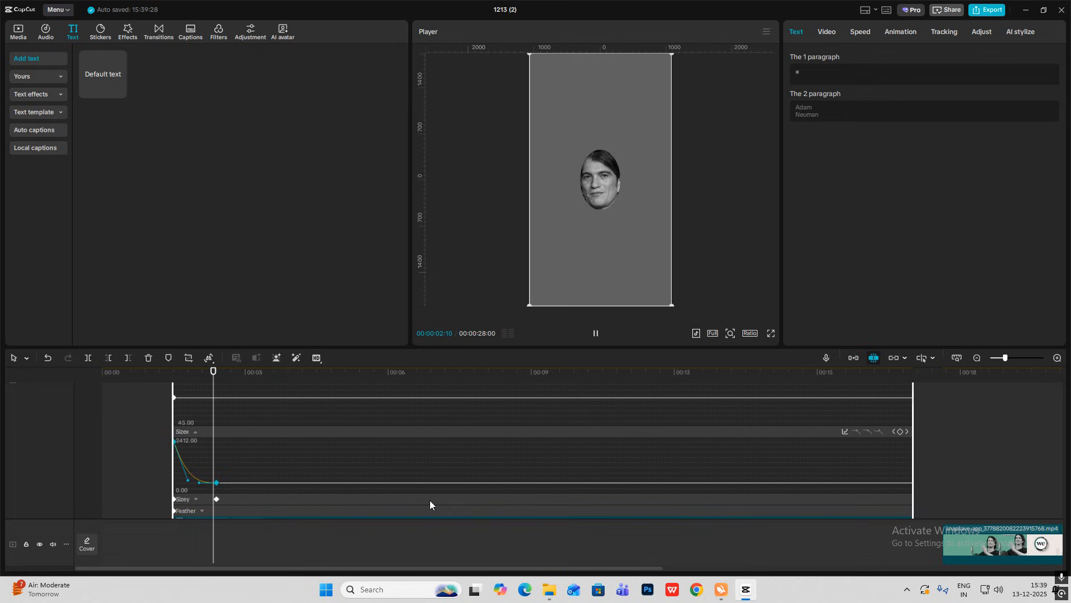
Apply the Cubic Out preset curve to the circle mask's vertical size keyframes and play back the shrinking transition
click(226, 498)
click(849, 444)
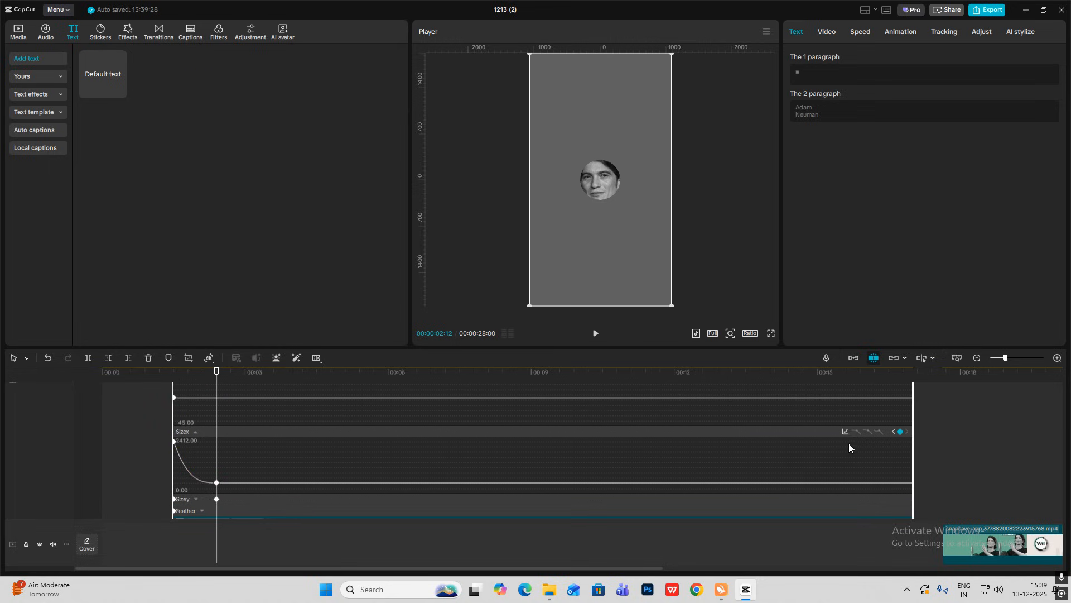
click(846, 433)
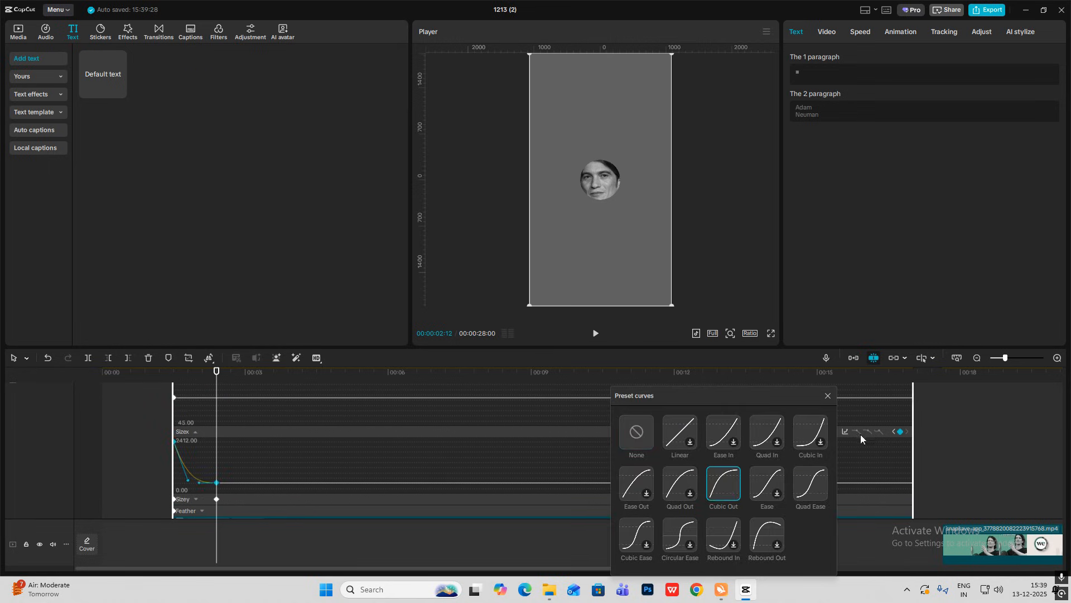
click(225, 504)
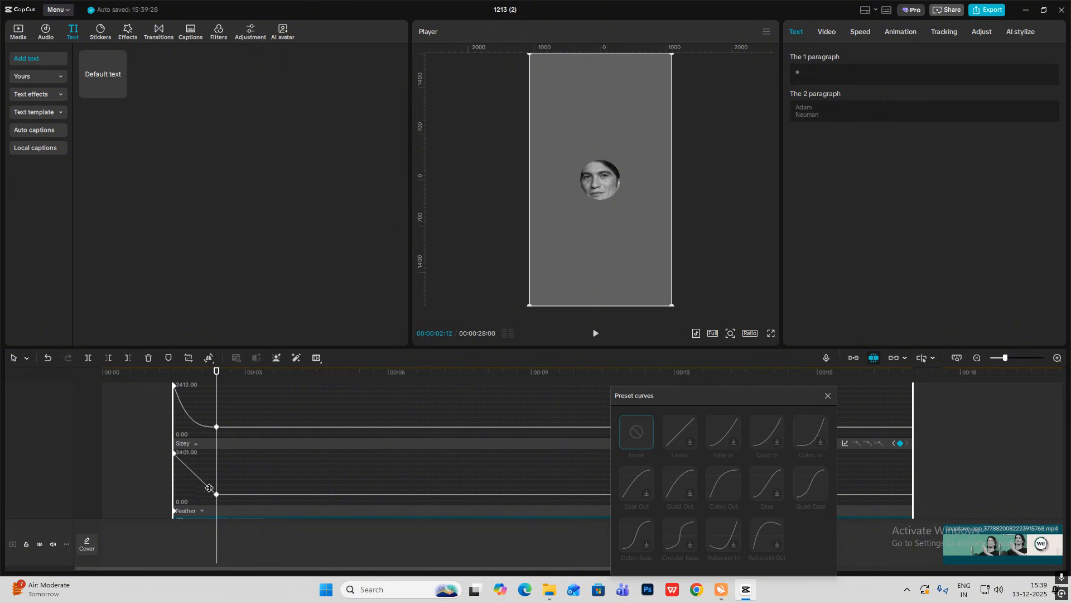
click(724, 485)
click(830, 396)
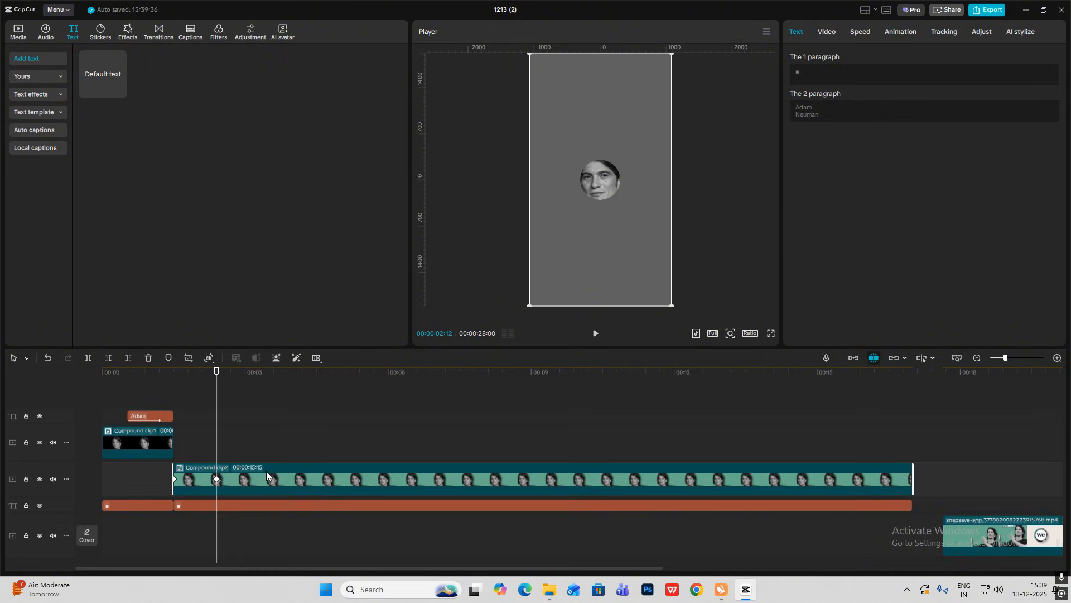
click(182, 450)
key(space)
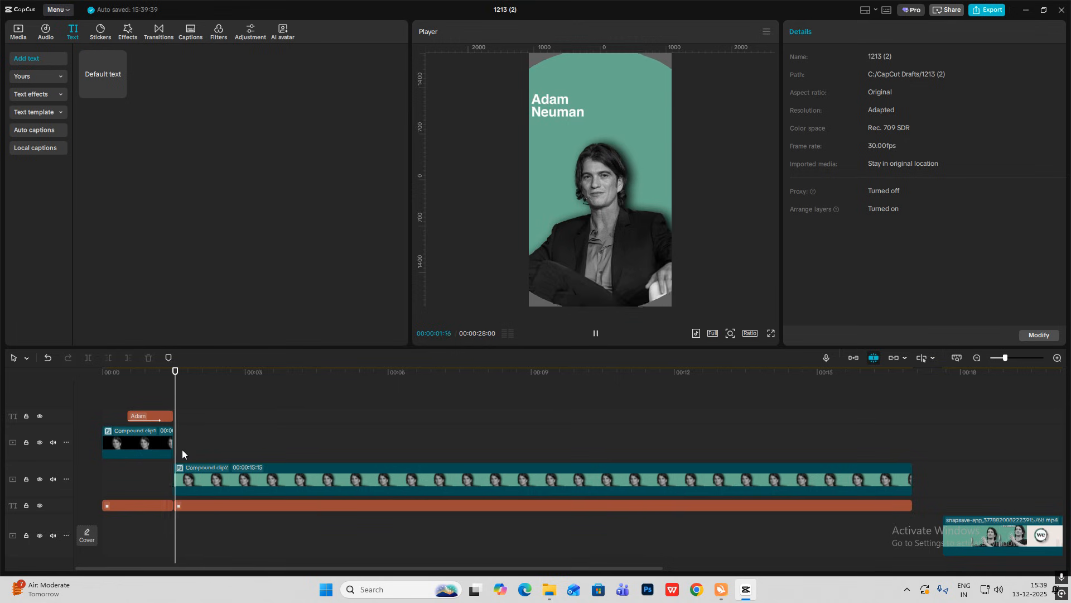
Place Making-the-Case-for-a-Rebrand-WeWork.webp above the second compound clip from 00:00:01:15 and shift its image sideways in the frame
click(175, 402)
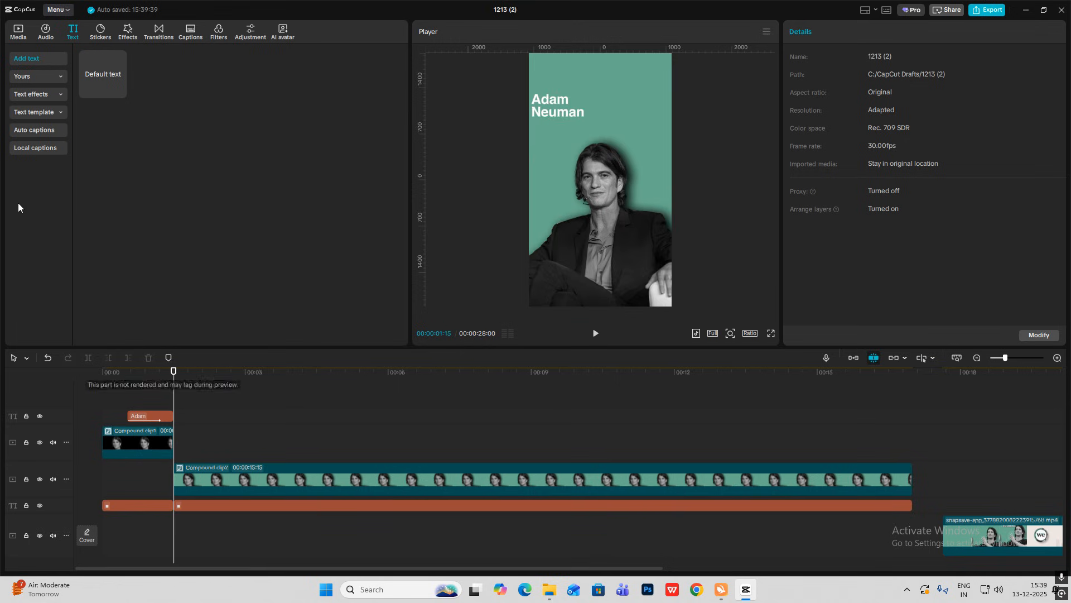
click(20, 33)
drag(277, 253, 175, 444)
drag(609, 189, 634, 192)
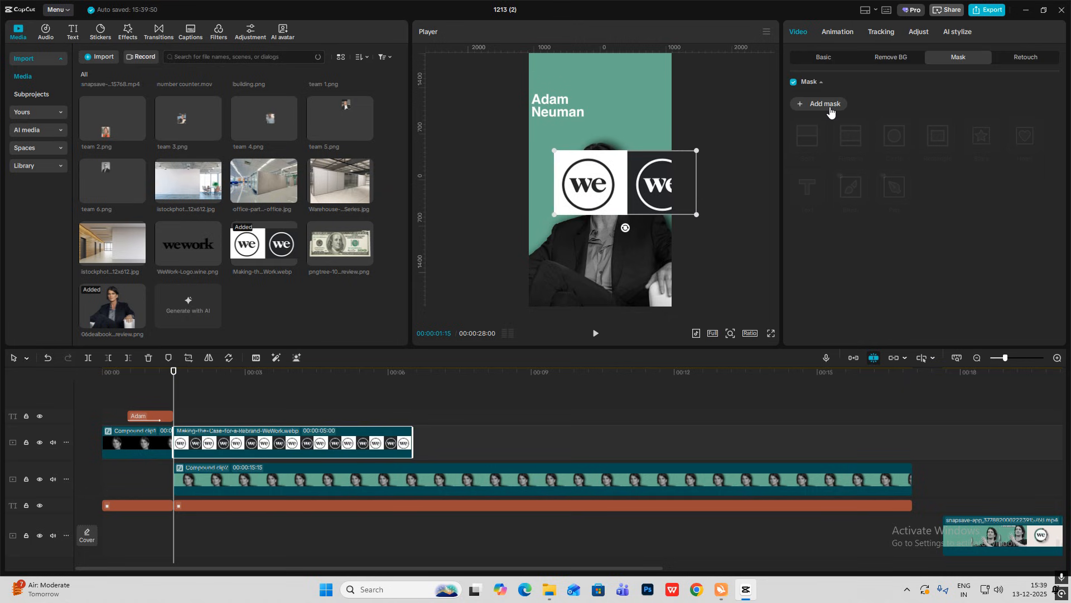
Mask the logo image to a circle around its white logo and position it over the portrait's face at X 534, Y 59
click(830, 112)
click(895, 136)
drag(649, 194, 600, 173)
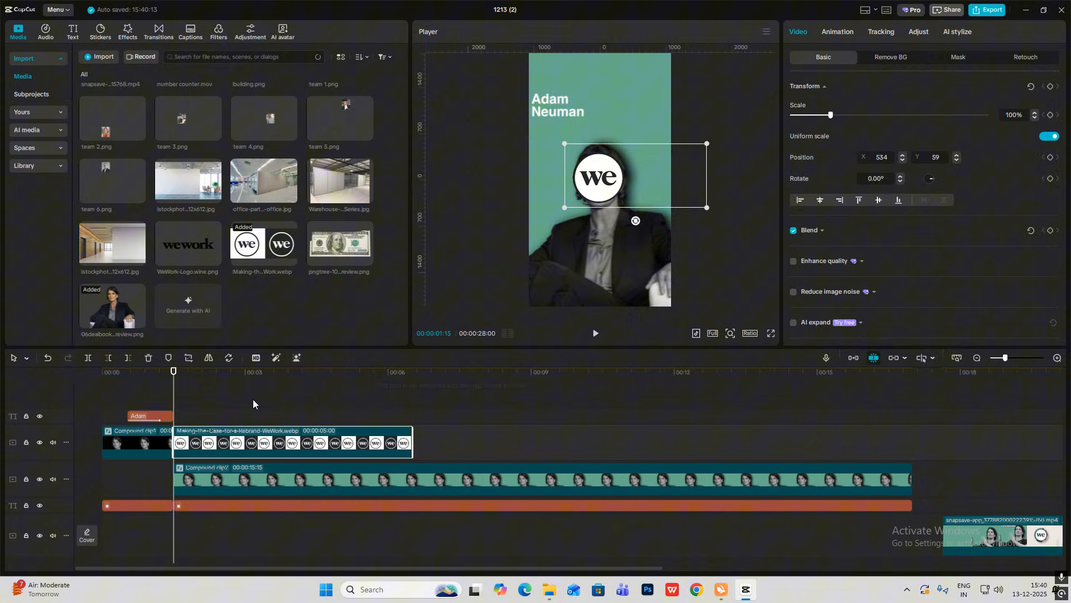
Trim the start of the logo clip to 00:00:02:03 and open its animation options
click(238, 407)
drag(238, 407, 202, 417)
click(210, 440)
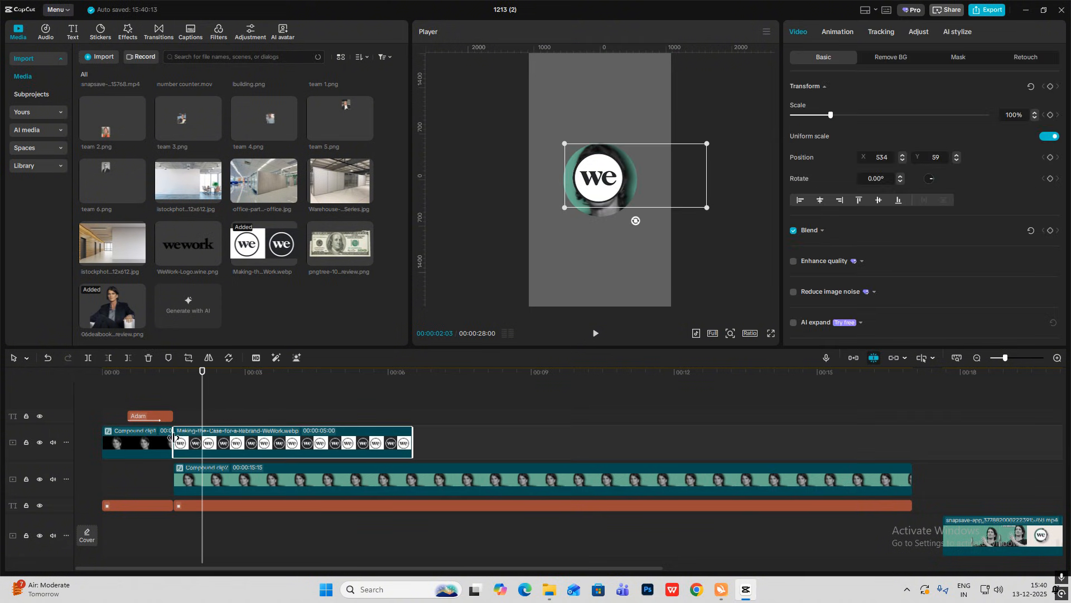
key(q)
click(838, 32)
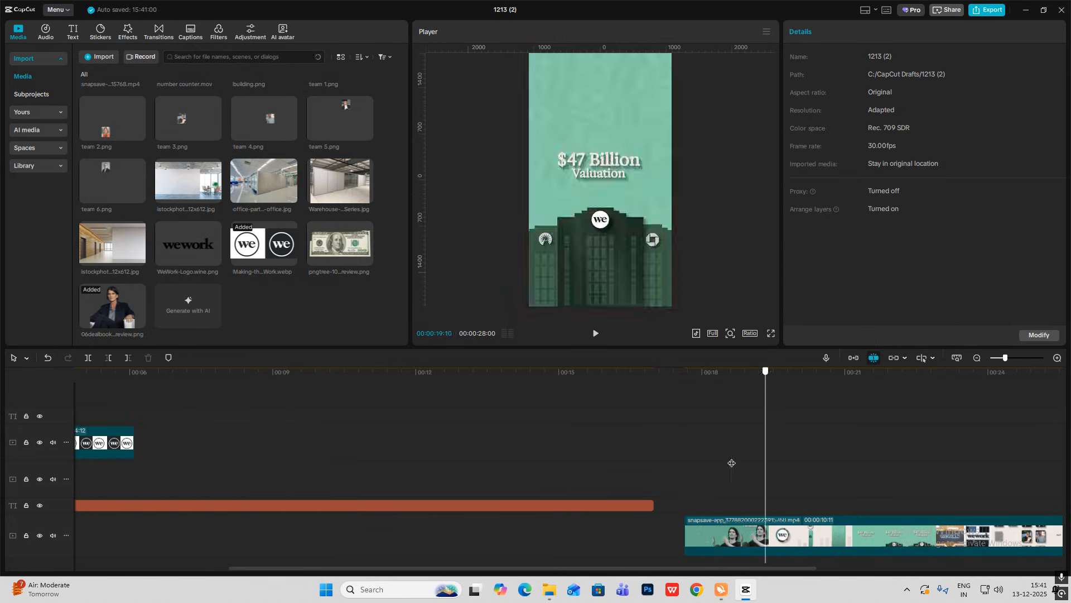
Scrub through the reference clip for comparison, and add a transform keyframe to the logo clip at 00:00:01:21
drag(713, 464, 815, 463)
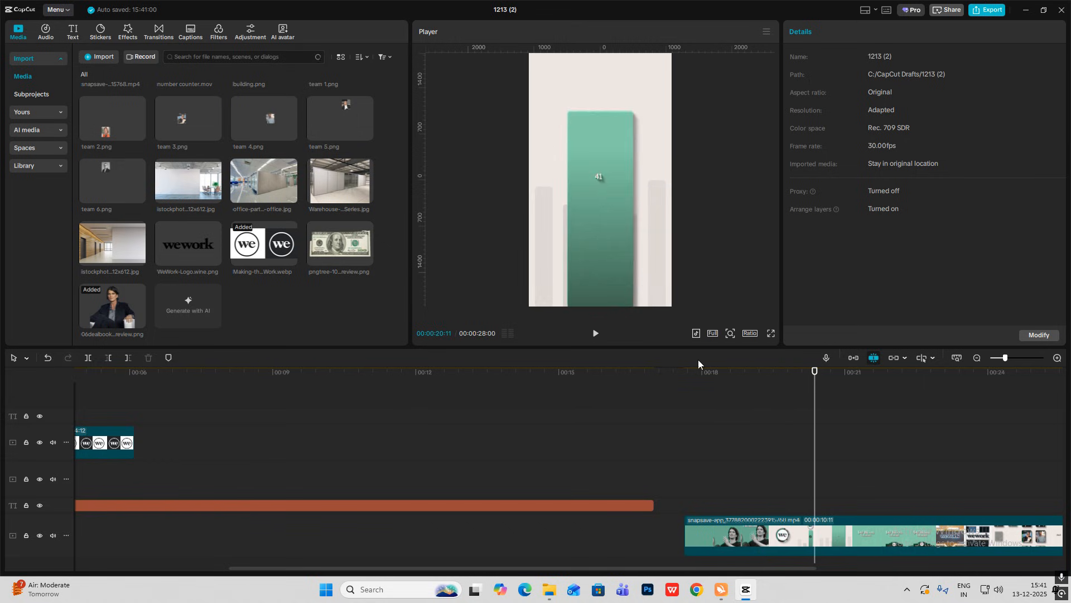
drag(812, 505, 183, 453)
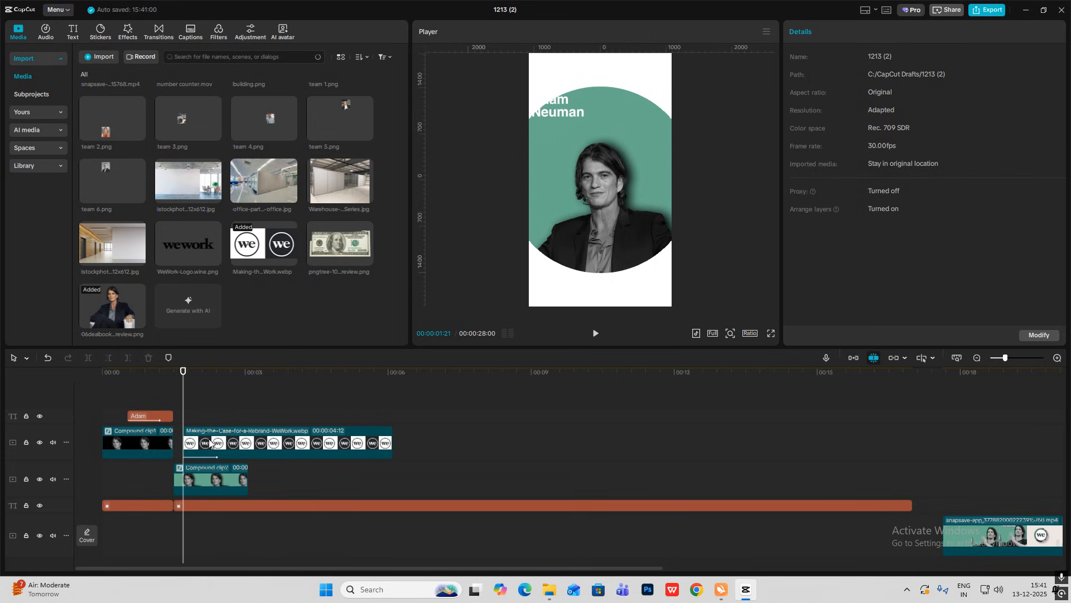
click(318, 454)
click(1050, 87)
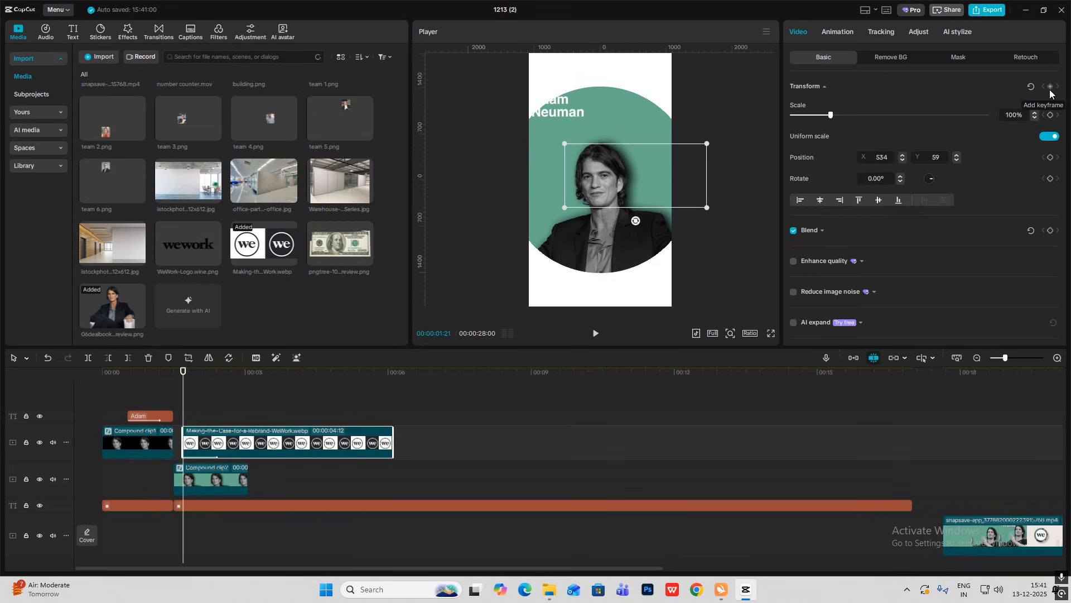
At 00:00:02:15, scale the logo down to 75% and move it above the circular portrait to X 364, Y 537
click(201, 404)
drag(201, 404, 221, 409)
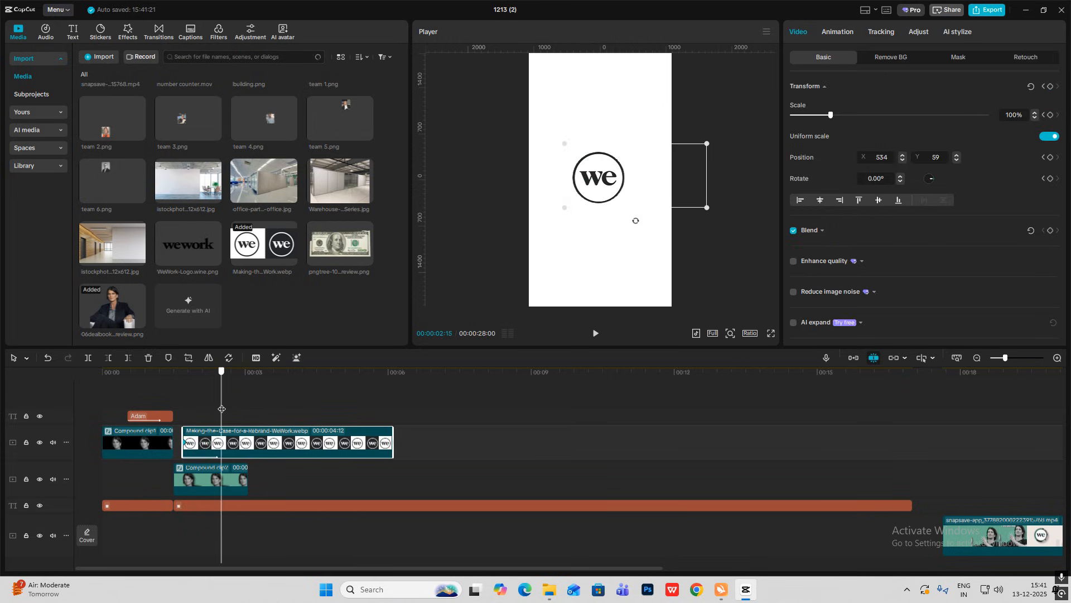
drag(707, 143, 604, 147)
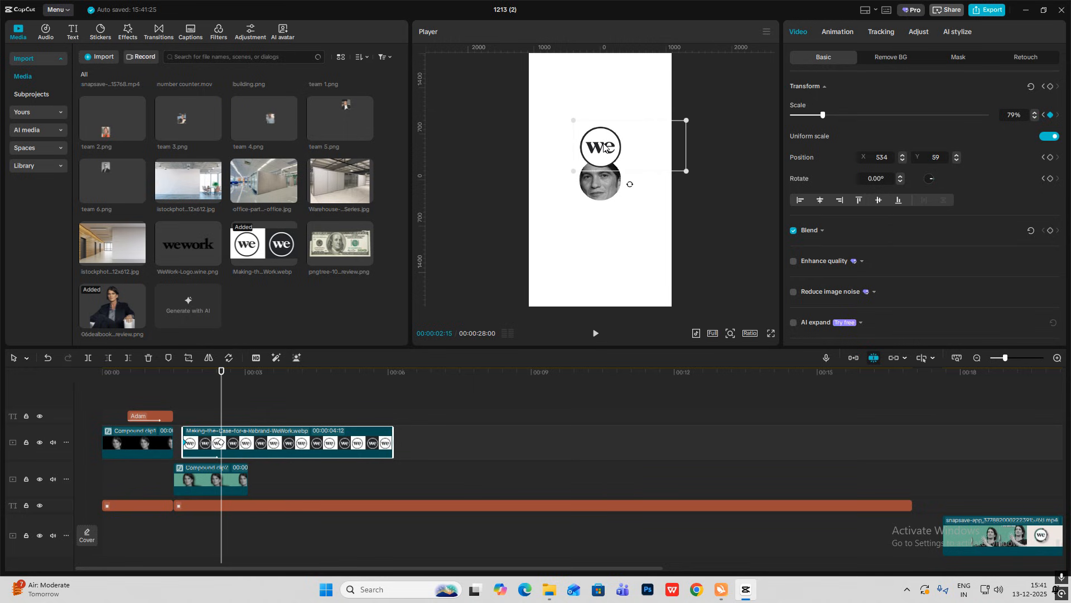
drag(685, 121, 682, 123)
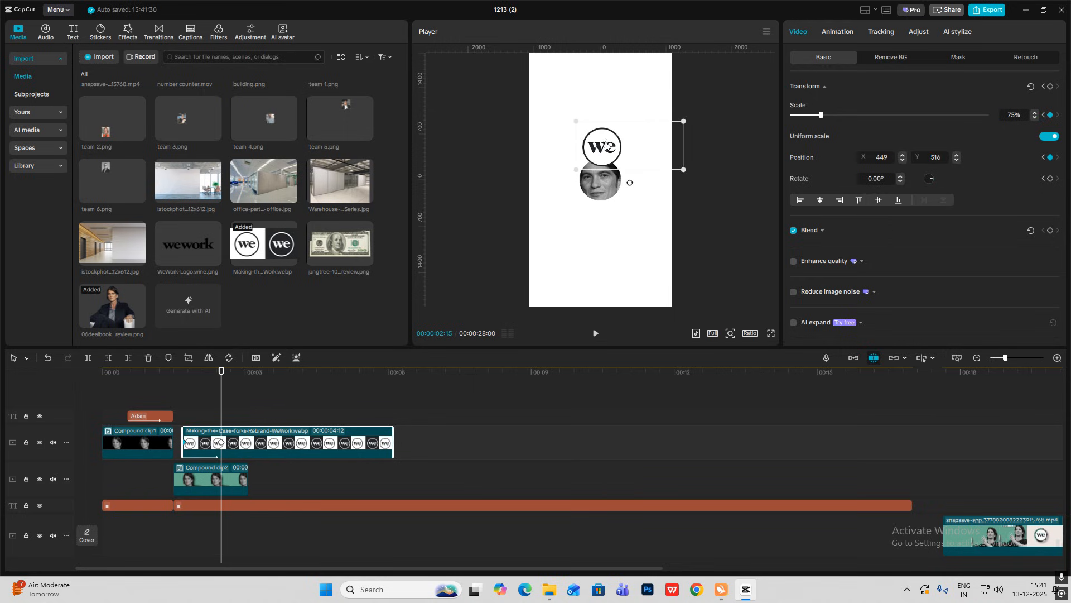
drag(607, 146, 602, 146)
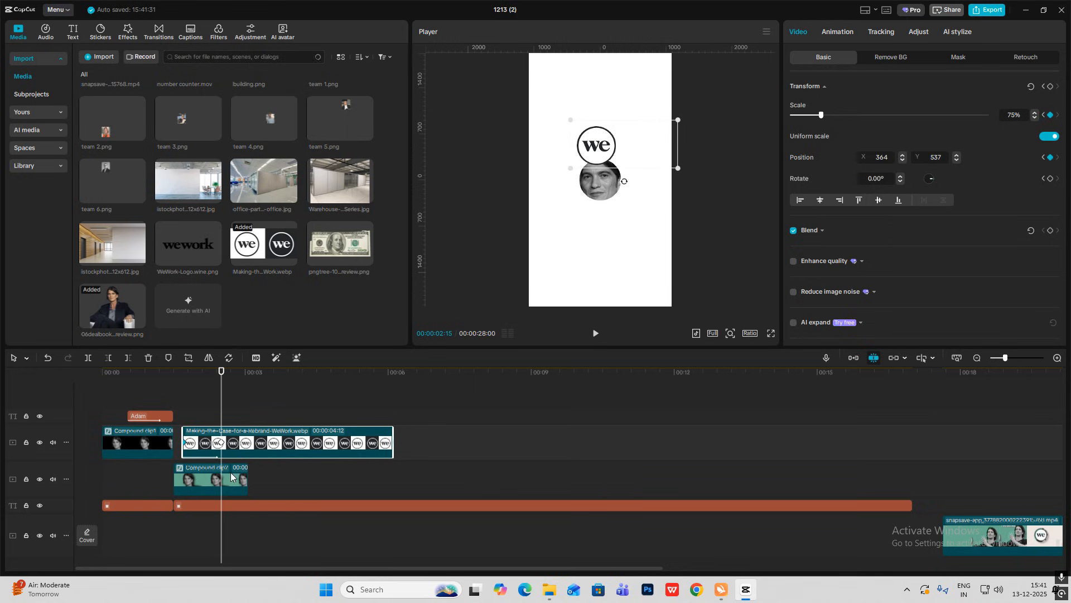
Apply the Cubic Out preset curve to the logo clip's scale keyframes
click(251, 446)
double_click(263, 446)
scroll(260, 450, up, 2)
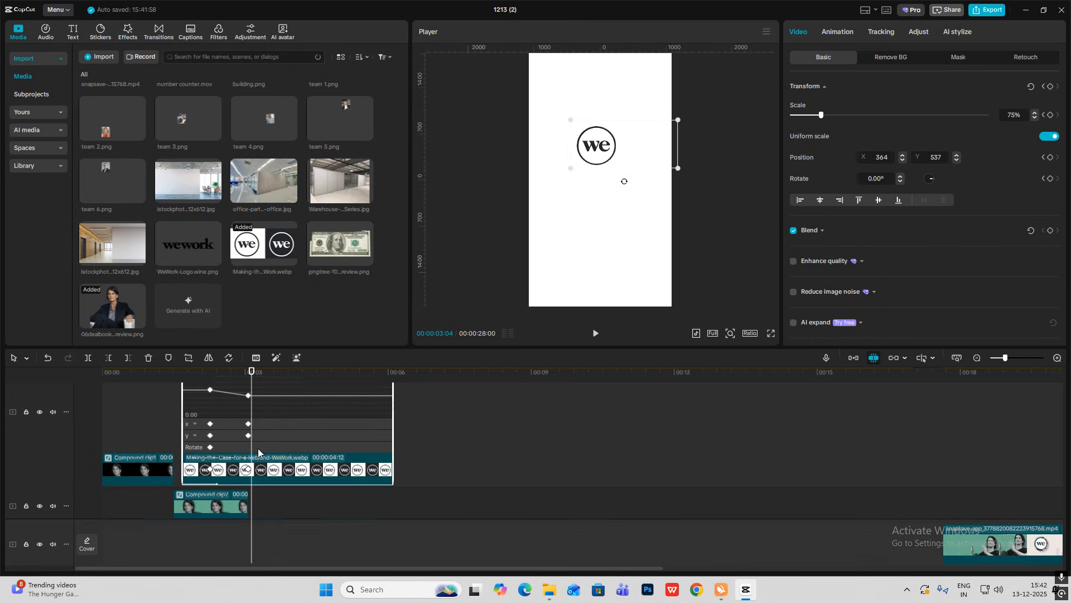
click(326, 397)
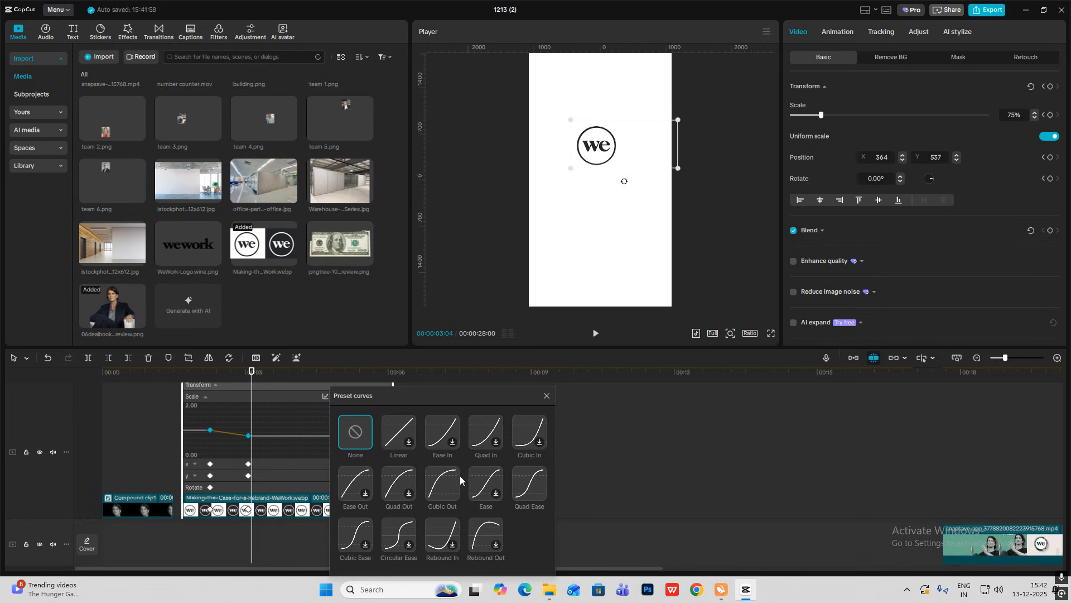
click(460, 478)
click(545, 398)
Apply the Cubic Out preset curve to the logo clip's X position keyframes
click(195, 464)
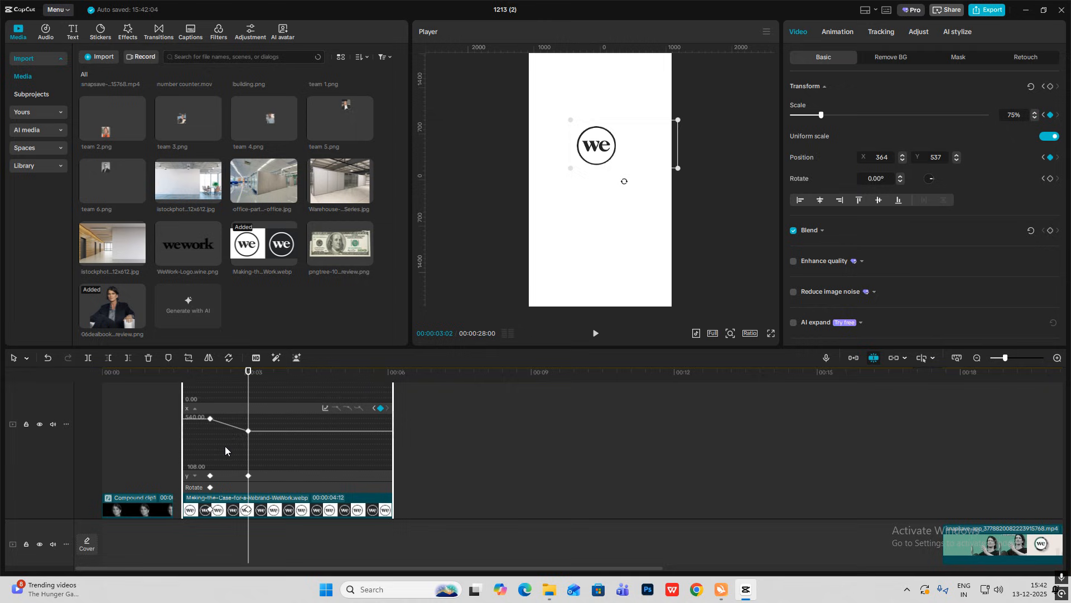
click(327, 408)
click(545, 398)
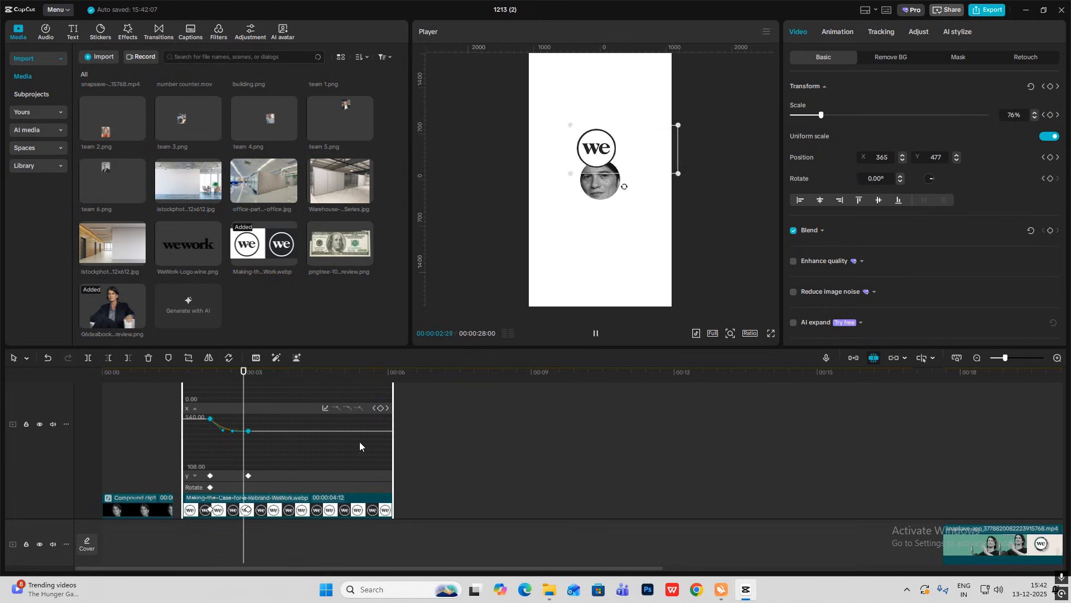
Apply the Cubic Out preset curve to the logo clip's Y position keyframes and play back the logo's rise
click(219, 476)
click(327, 419)
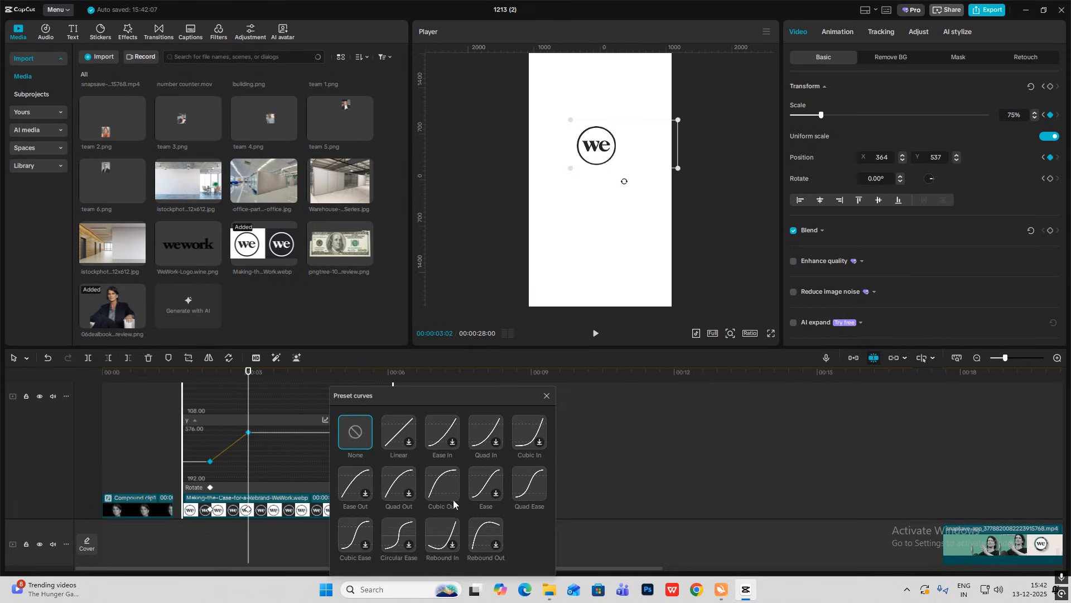
click(453, 480)
click(546, 398)
key(alt+k)
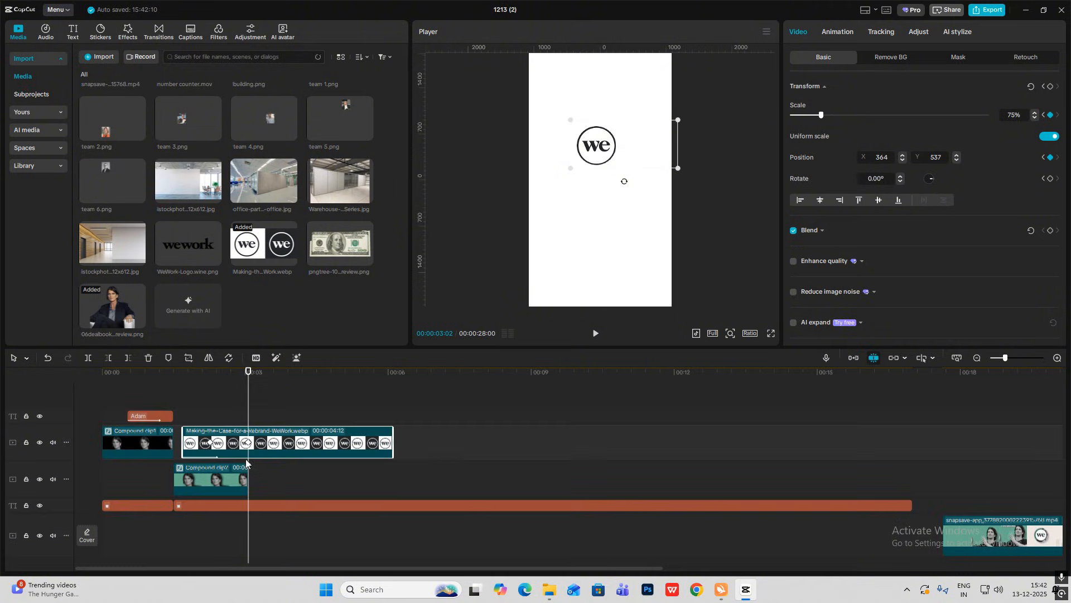
click(157, 398)
key(space)
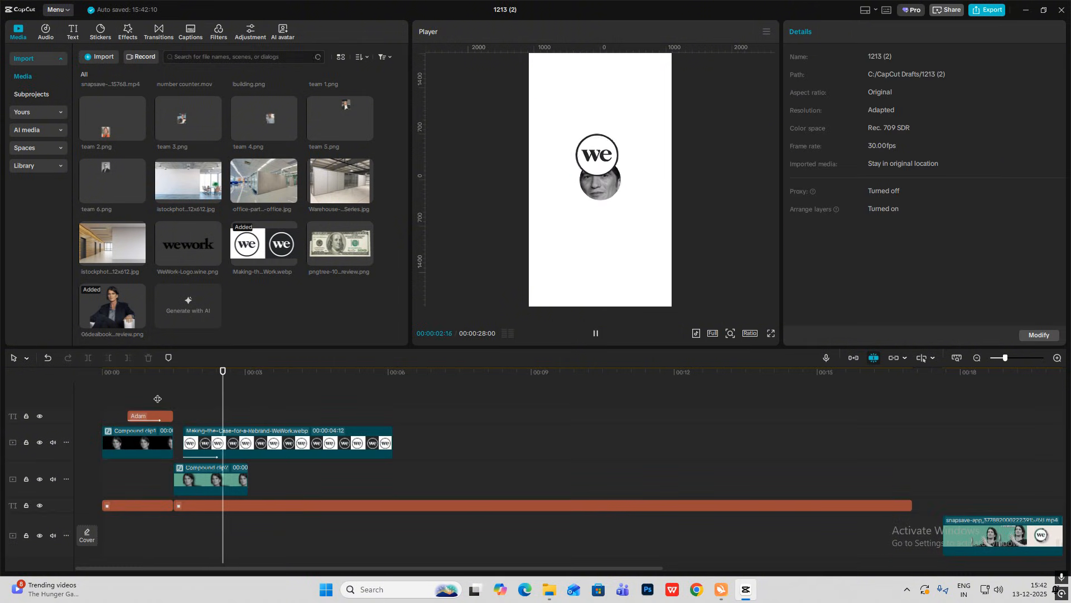
click(210, 407)
Add a 0.5 s Fade Out animation to the circular portrait compound clip and play it back
click(227, 471)
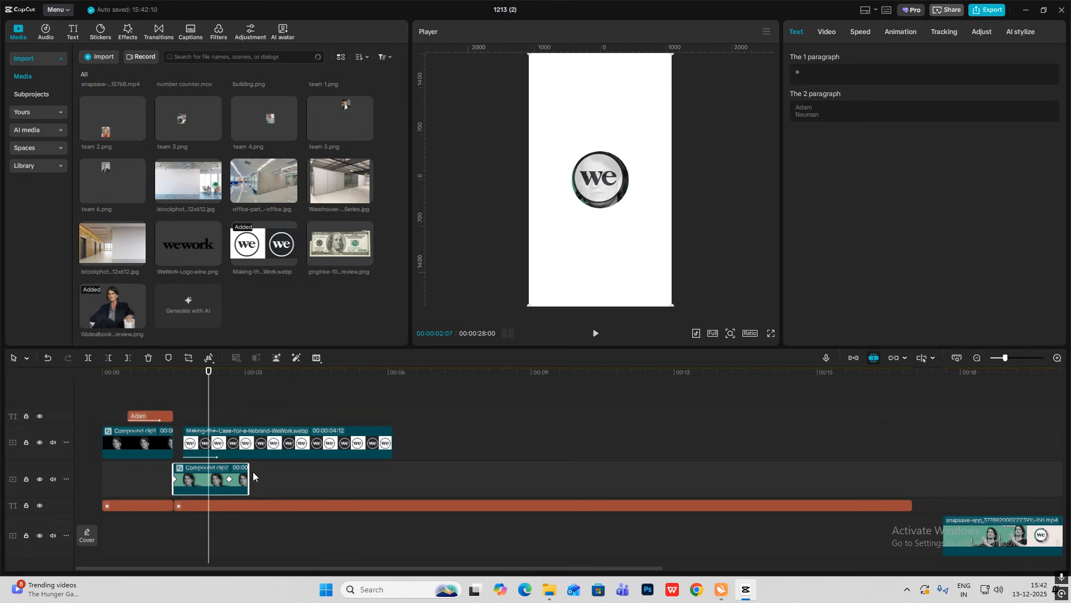
click(828, 33)
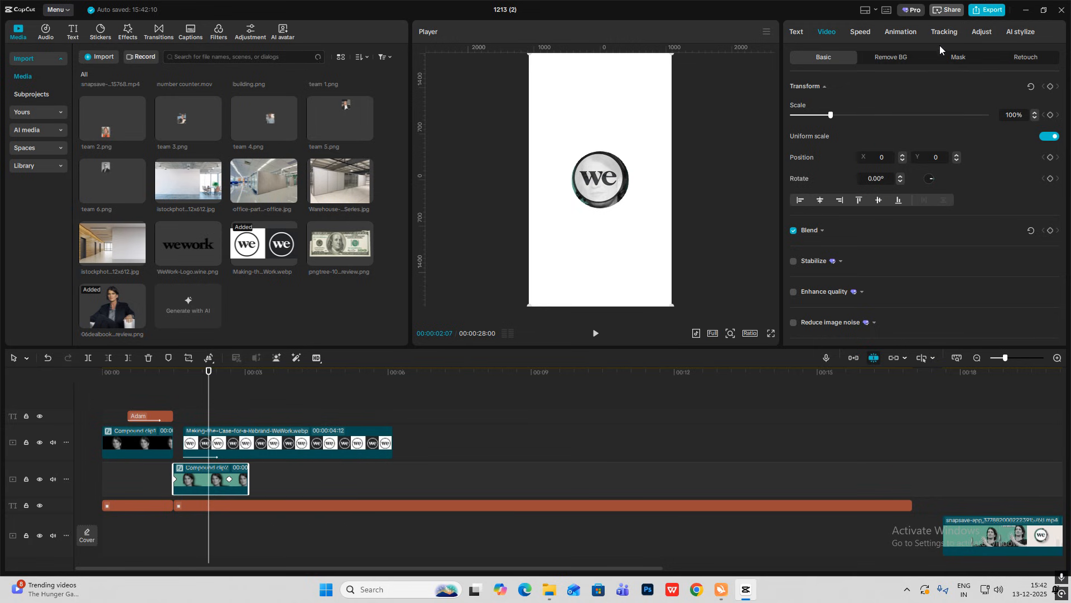
click(899, 32)
click(925, 56)
click(981, 94)
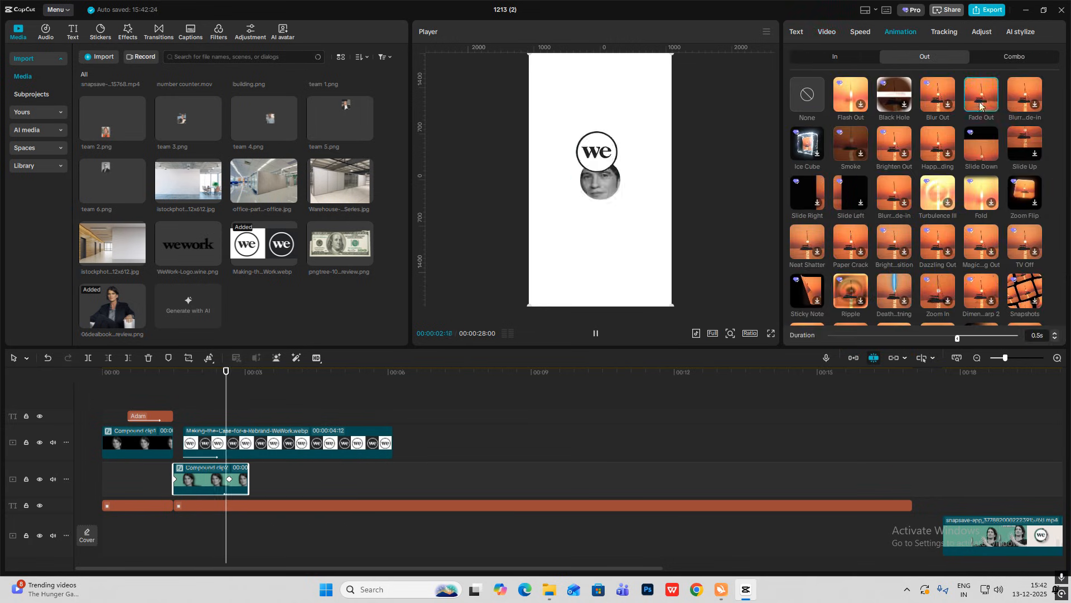
click(161, 400)
key(space)
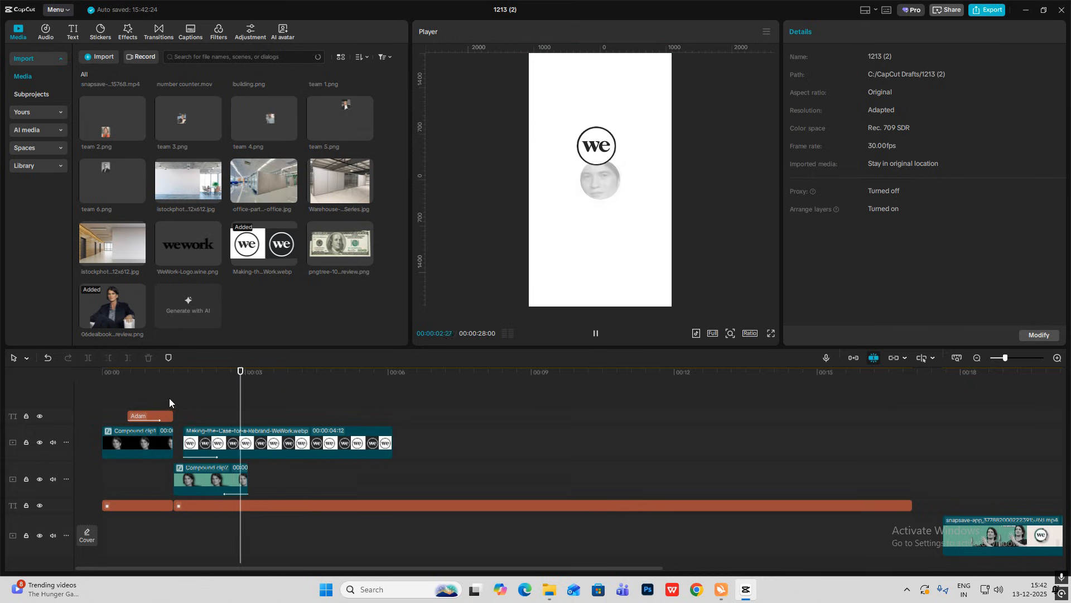
key(space)
click(197, 399)
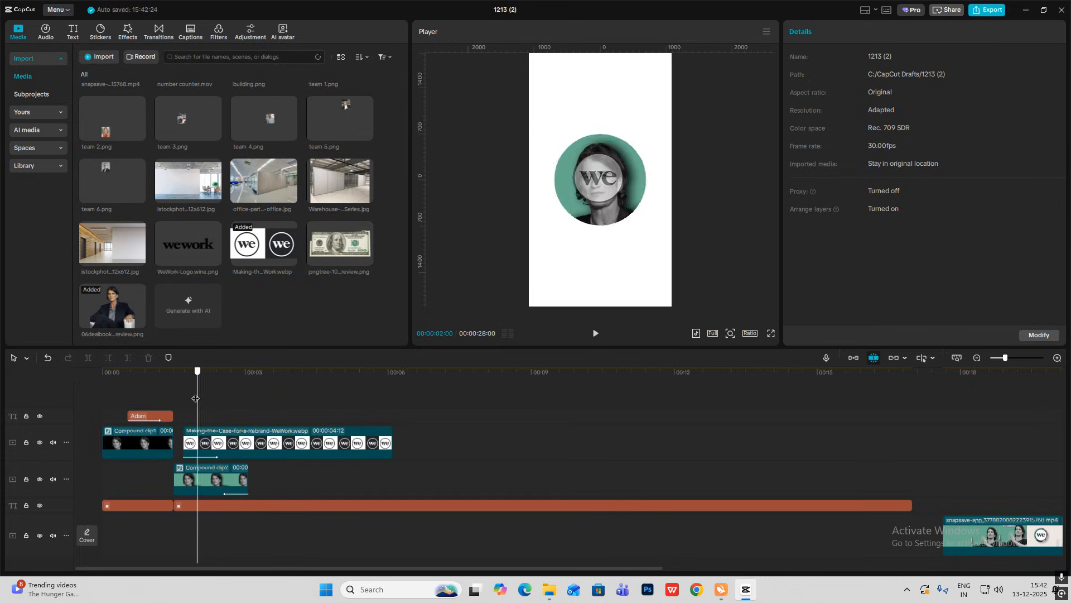
Delay the logo clip's keyframes to start at 00:00:02:23 and trim the end of the portrait compound clip slightly
click(233, 445)
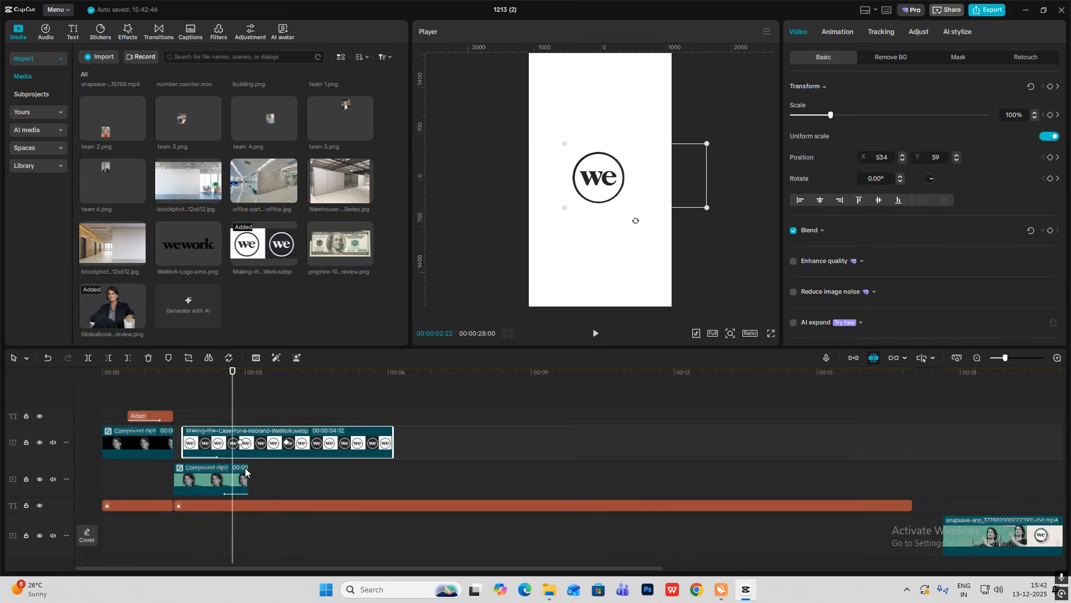
drag(245, 472, 241, 472)
click(238, 449)
click(222, 415)
key(space)
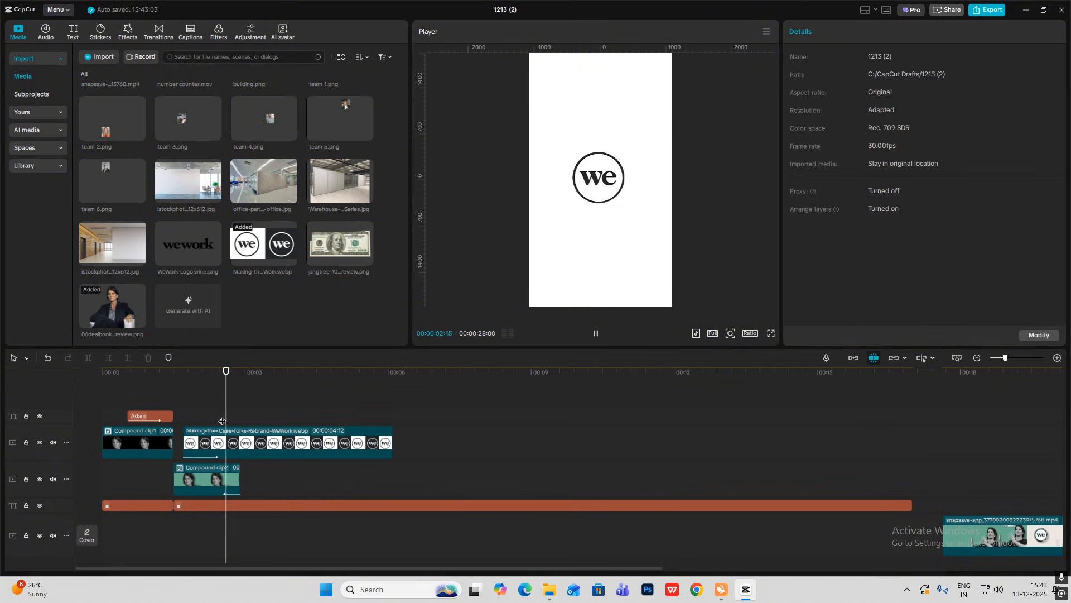
Add a default text clip at 00:00:02:18 on the track above the logo and clear its placeholder wording
click(183, 411)
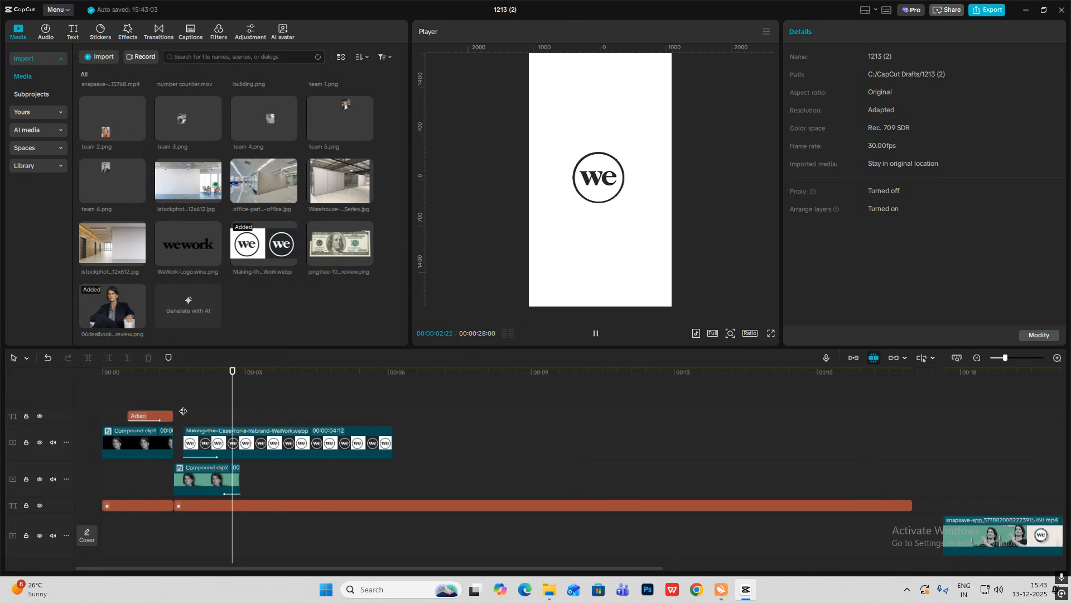
click(213, 412)
click(223, 441)
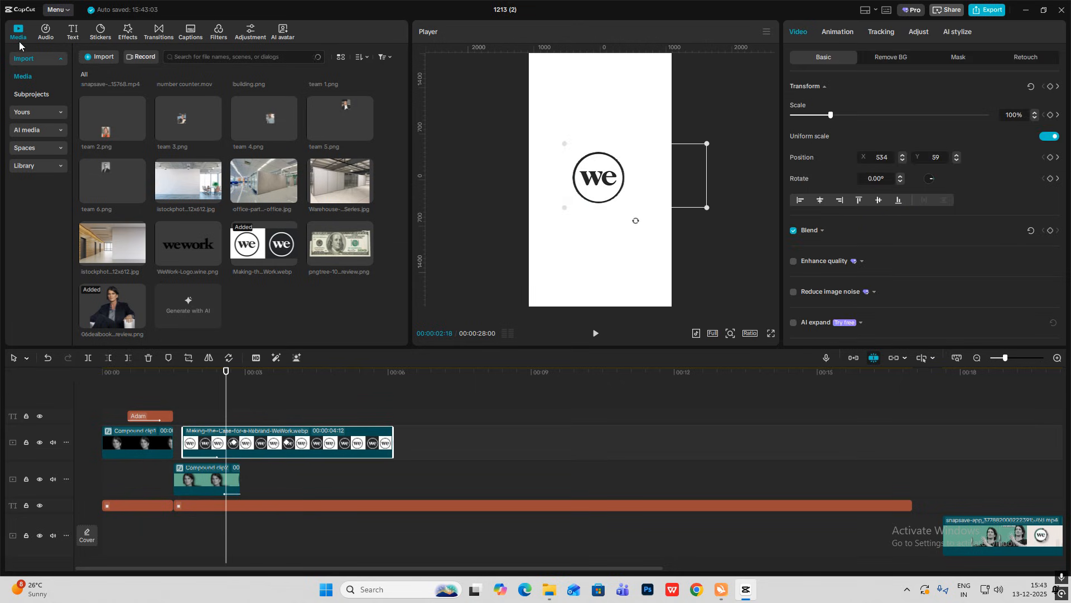
click(73, 33)
drag(102, 74, 268, 413)
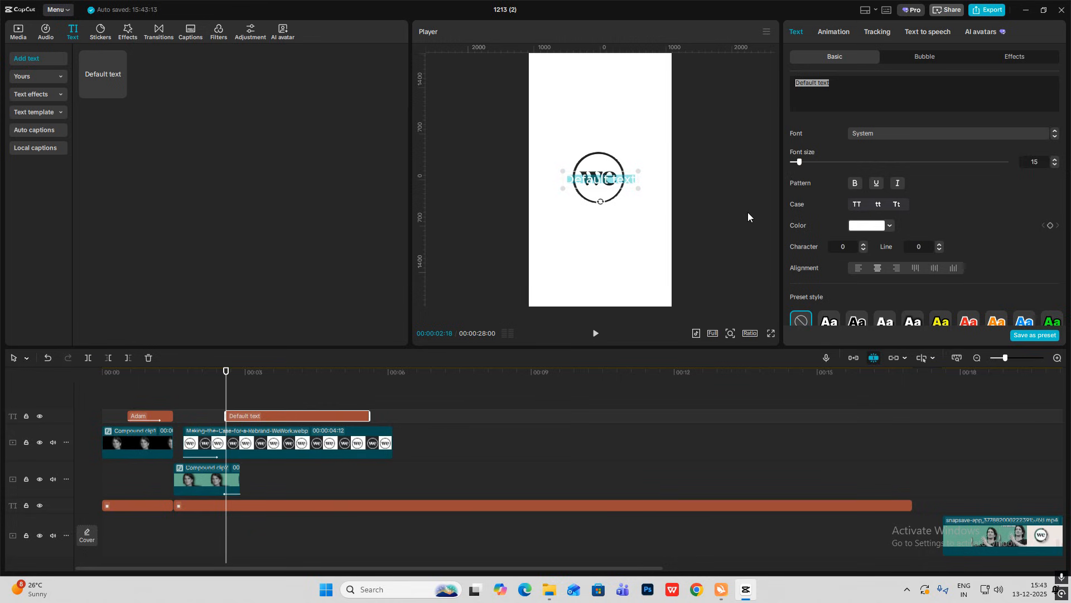
key(BackSpace)
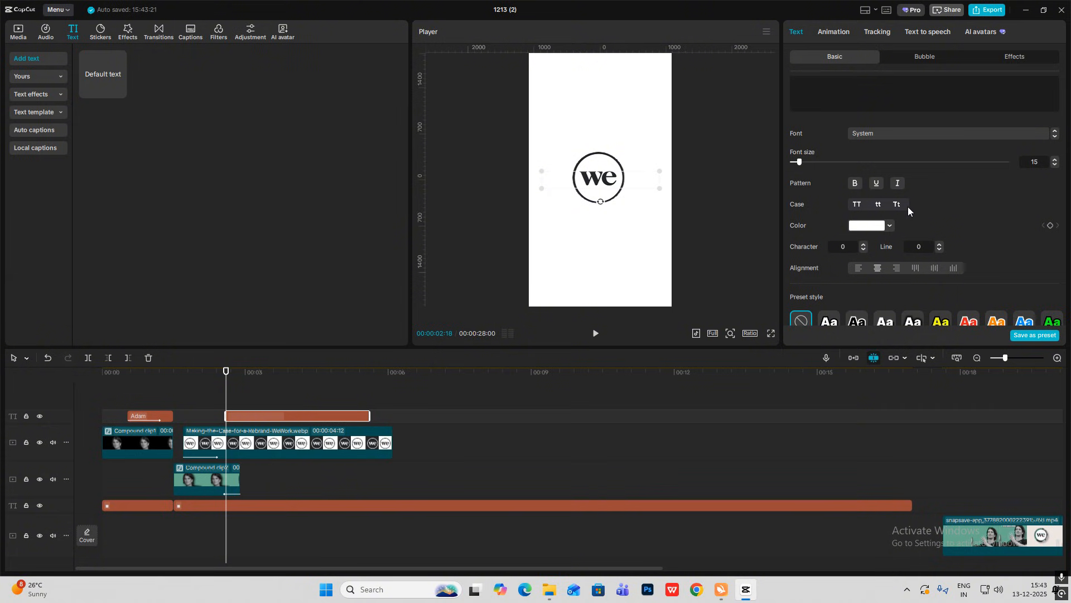
Enable the background of the blank text clip so it forms a solid bar
scroll(909, 207, down, 8)
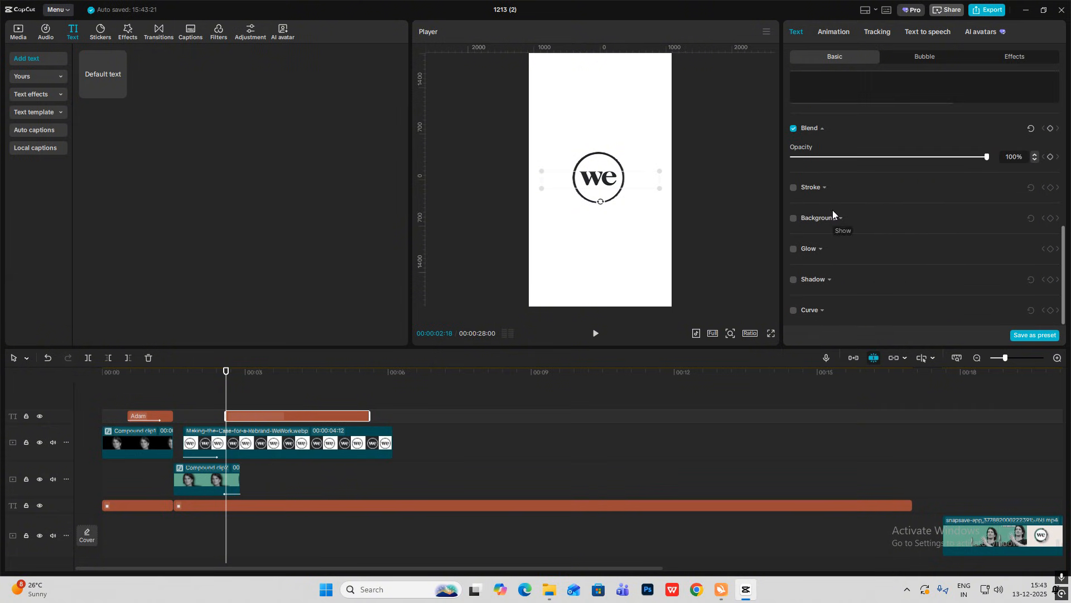
scroll(830, 170, up, 3)
scroll(835, 195, up, 4)
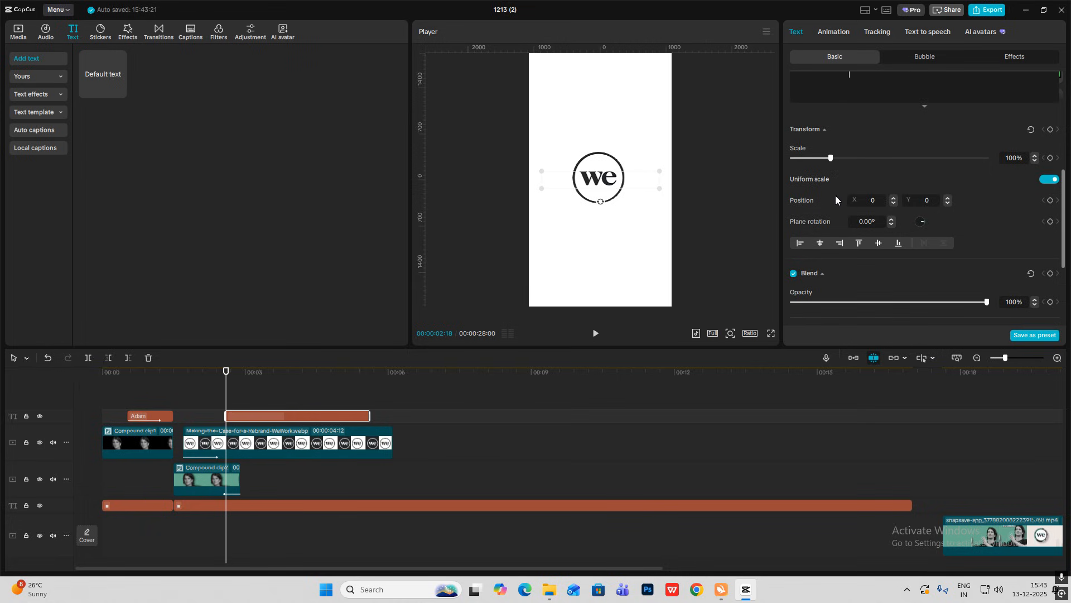
scroll(844, 198, down, 4)
scroll(845, 199, down, 3)
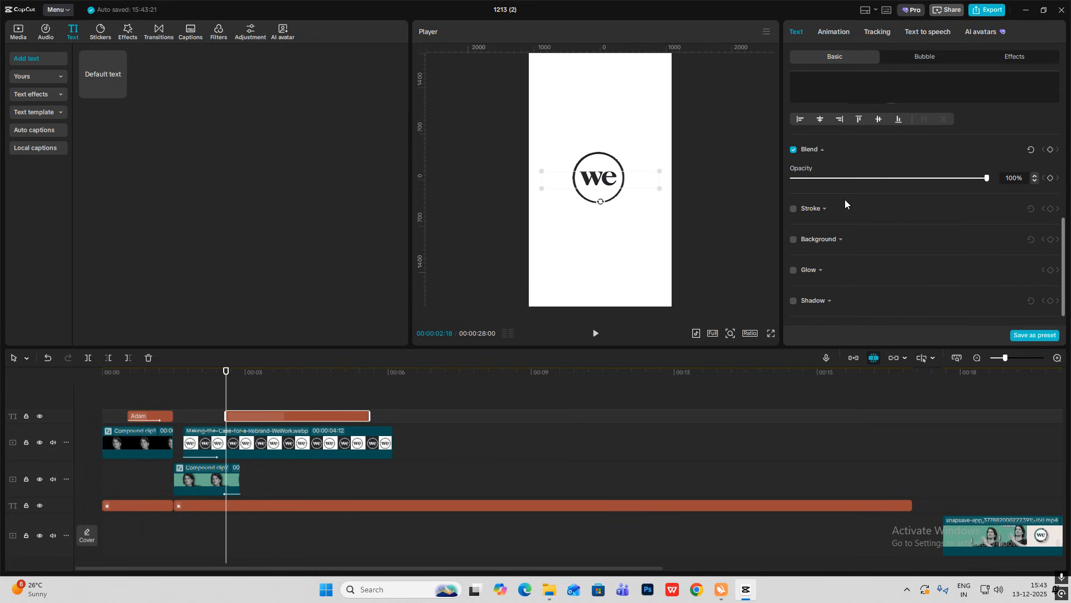
click(794, 217)
scroll(821, 221, down, 2)
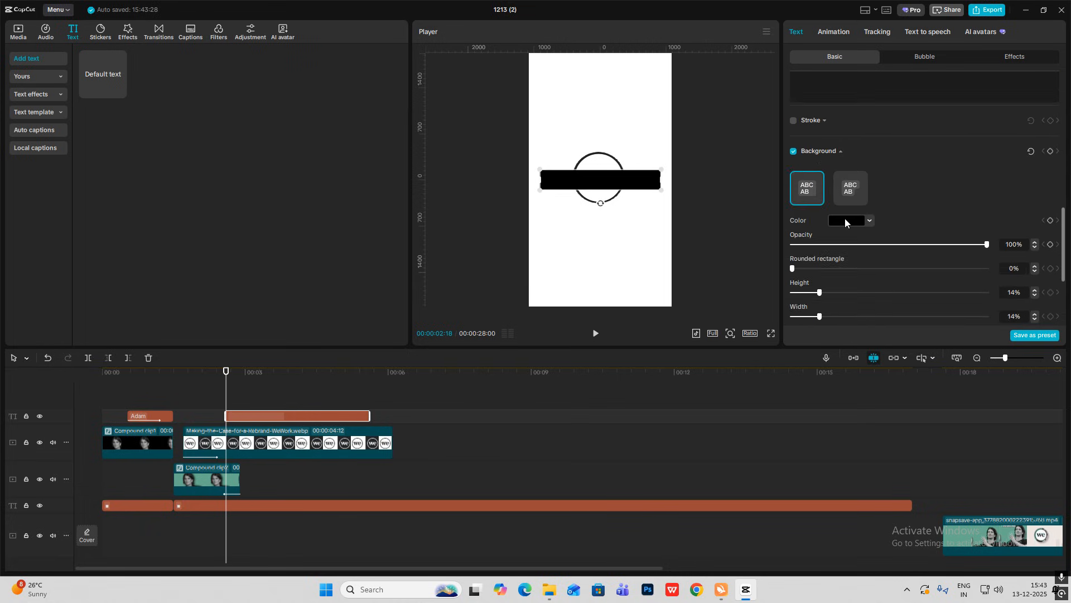
Set the bar's background color to muted green 67A98F, sampled from the reference clip's green backdrop
click(848, 220)
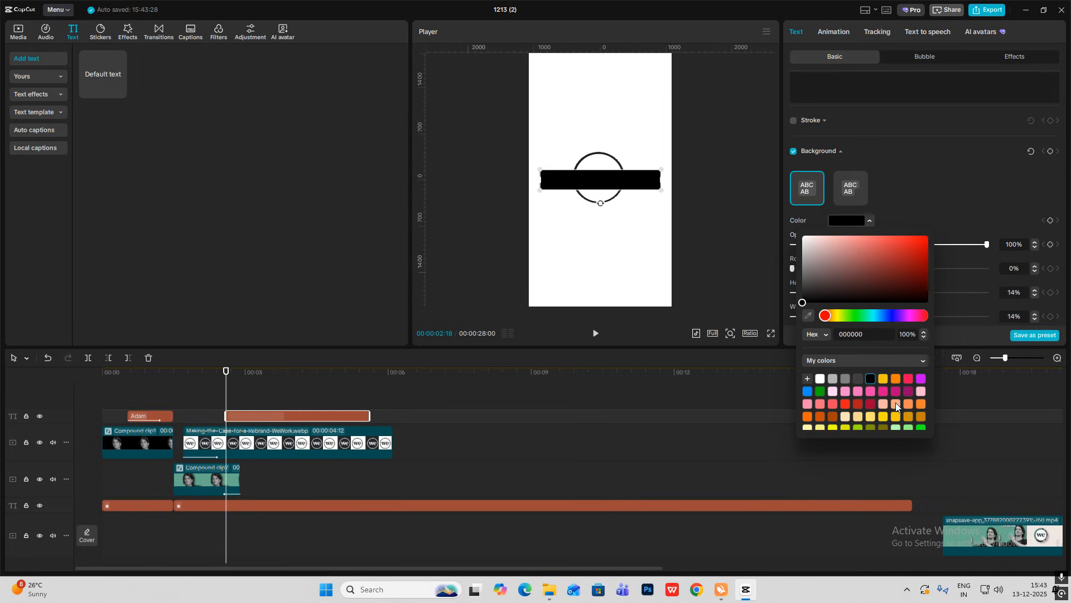
scroll(895, 403, down, 2)
click(908, 411)
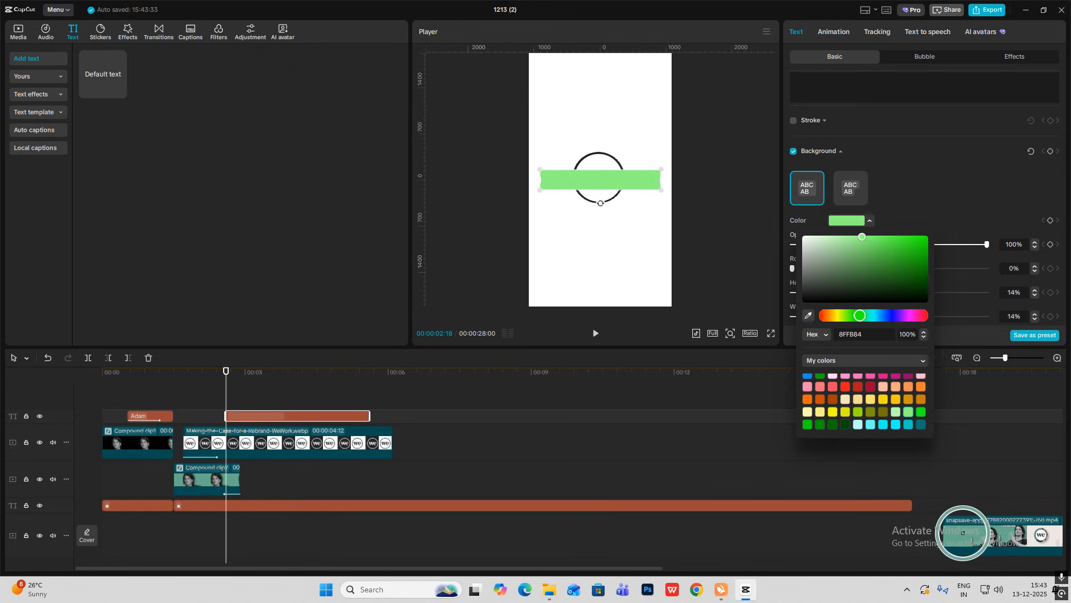
click(1006, 535)
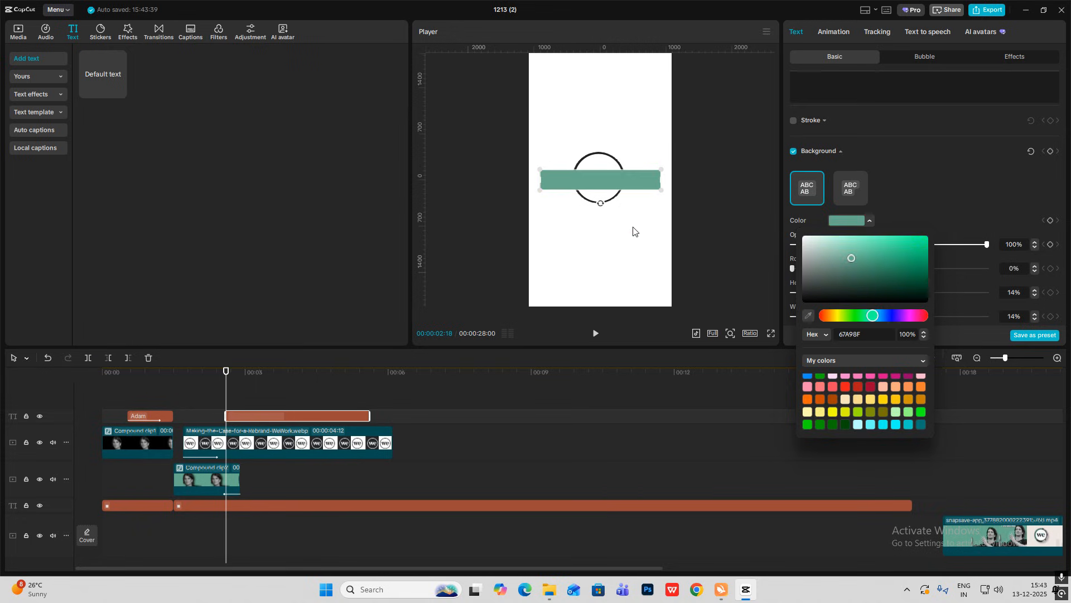
click(897, 192)
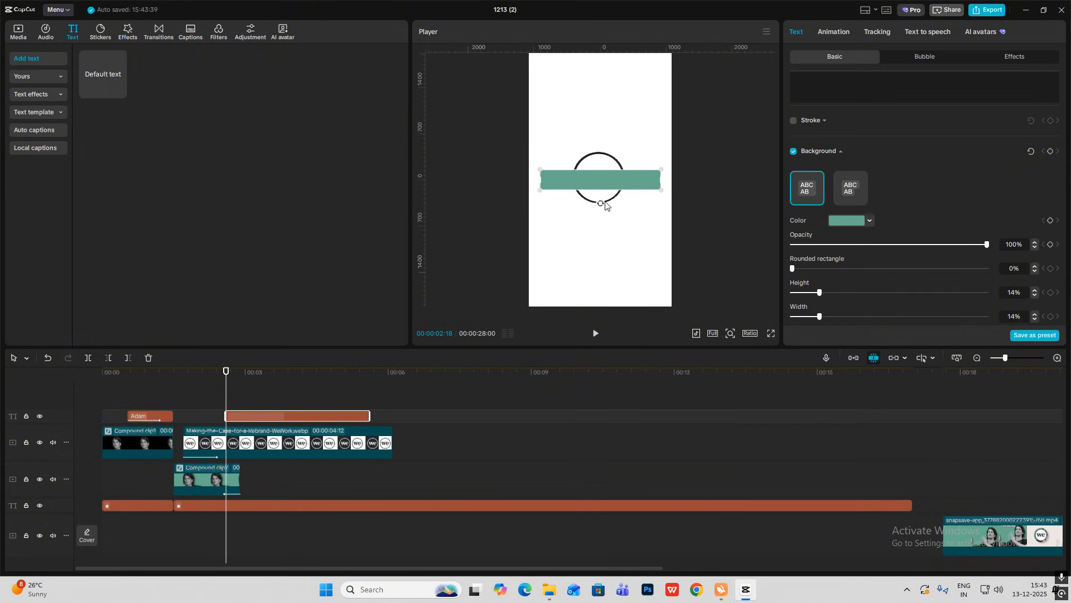
Rotate the green bar upright and move it down beneath the logo so it reaches the frame's lower edge
drag(605, 202, 687, 173)
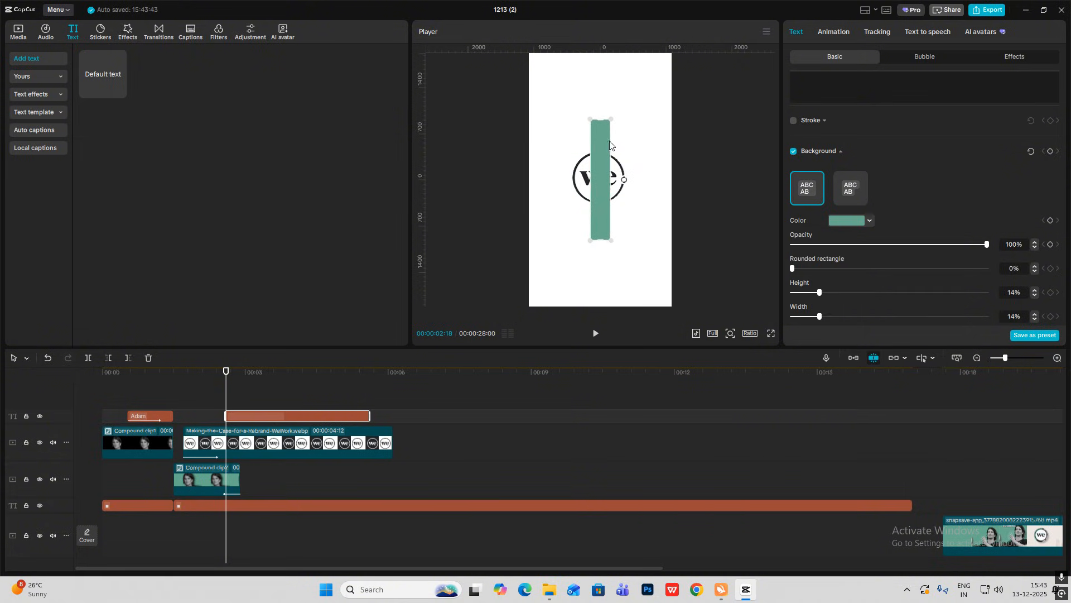
drag(610, 143, 604, 233)
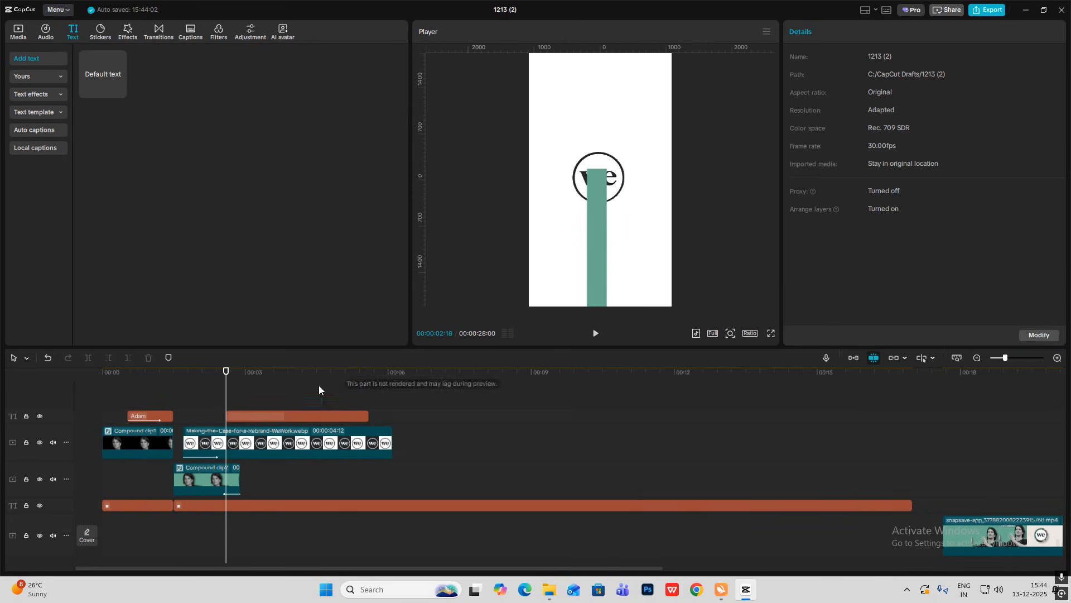
Duplicate the green bar onto a new track above and place the copy to its right, slightly lower
click(263, 413)
drag(263, 413, 264, 398)
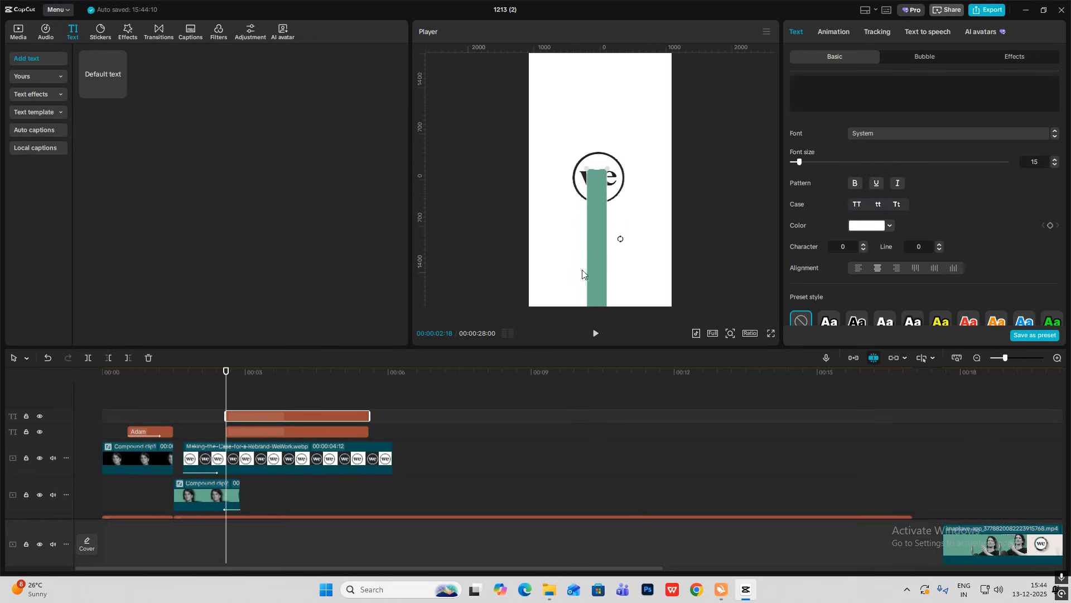
drag(602, 248, 631, 261)
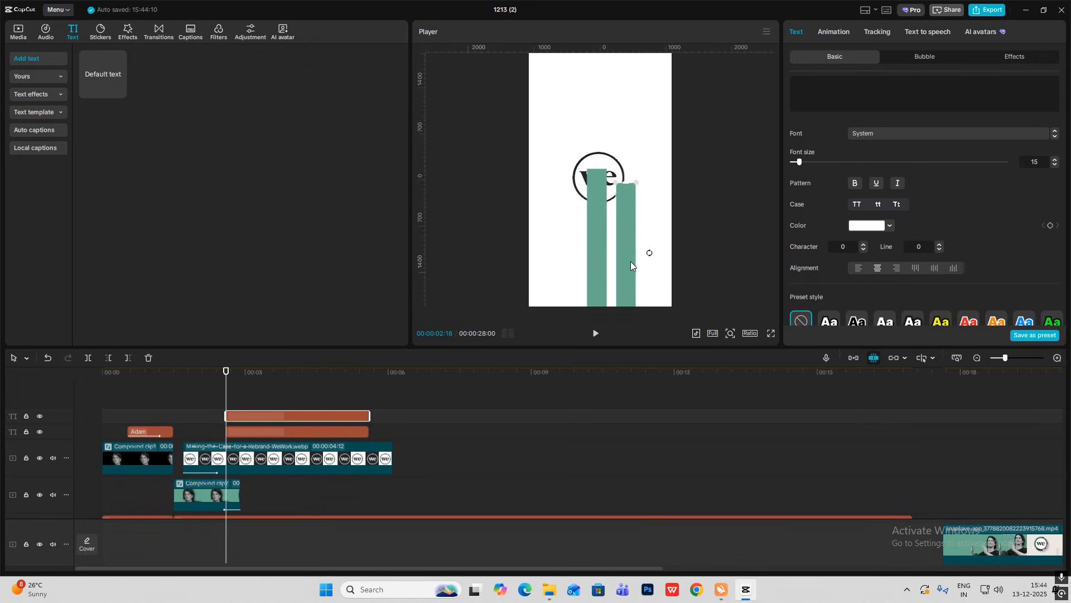
Change the copied bar's background color to light grey
scroll(845, 256, down, 5)
click(847, 260)
click(802, 289)
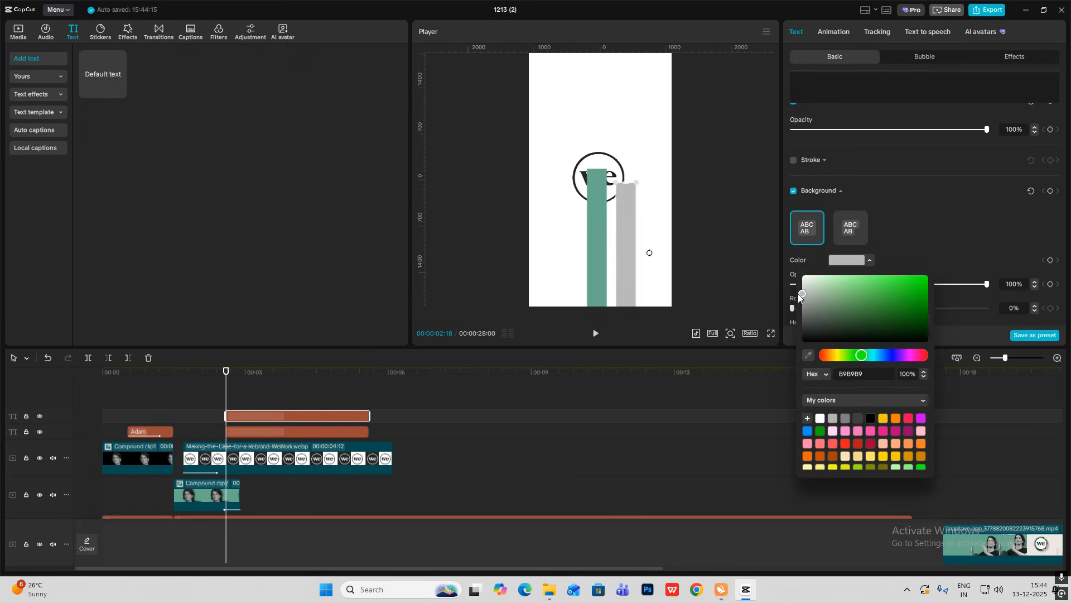
click(915, 210)
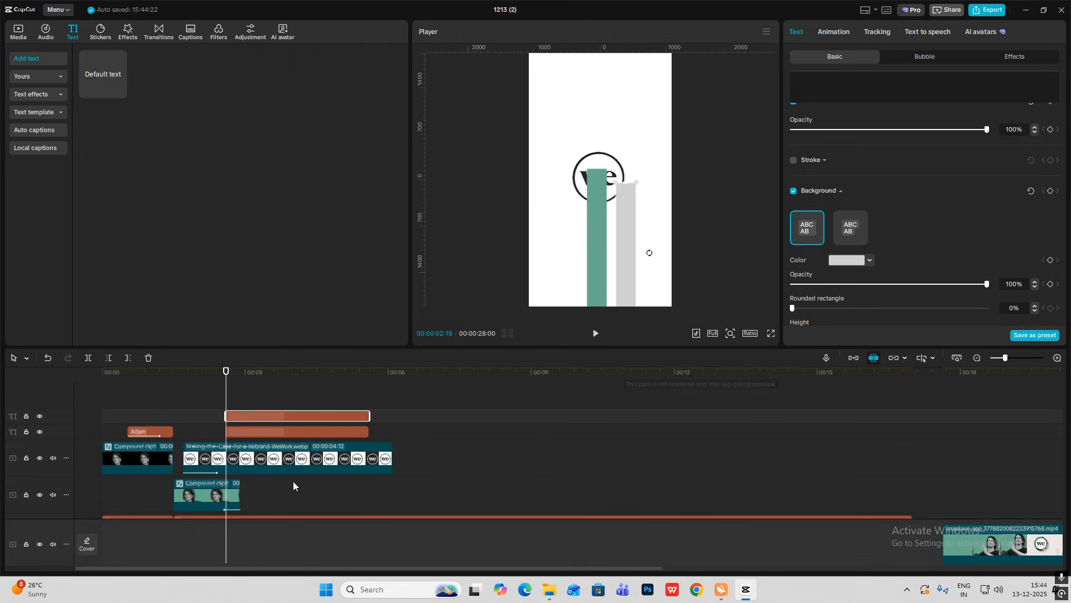
Duplicate the grey bar with the same start time, place the copy near the frame's right edge, and lower the inner grey bar
key(ctrl+c)
key(ctrl+v)
click(246, 416)
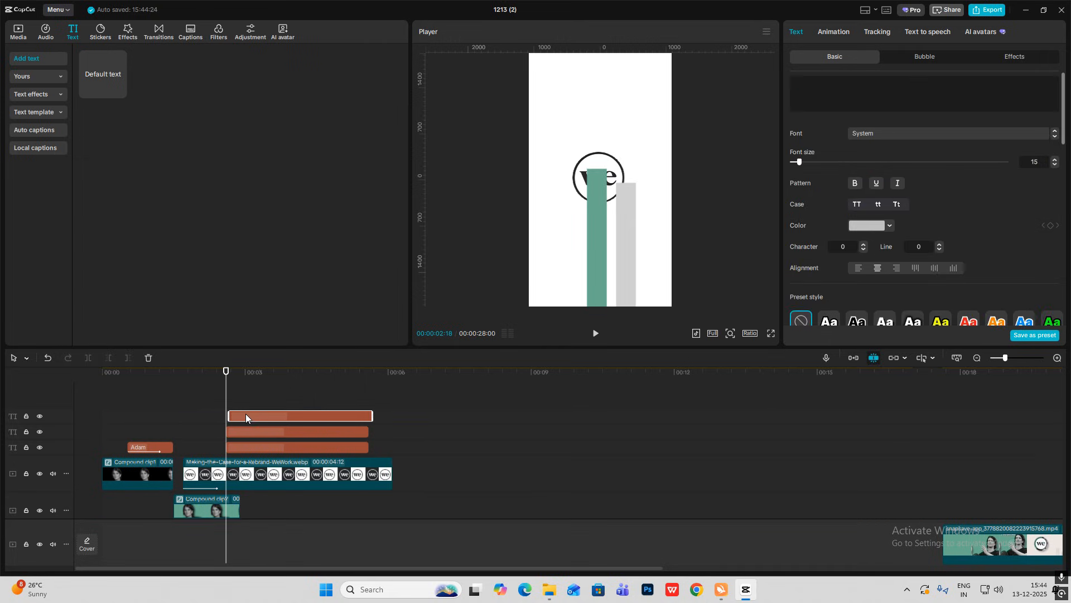
drag(642, 282, 655, 277)
drag(655, 235, 623, 250)
click(736, 221)
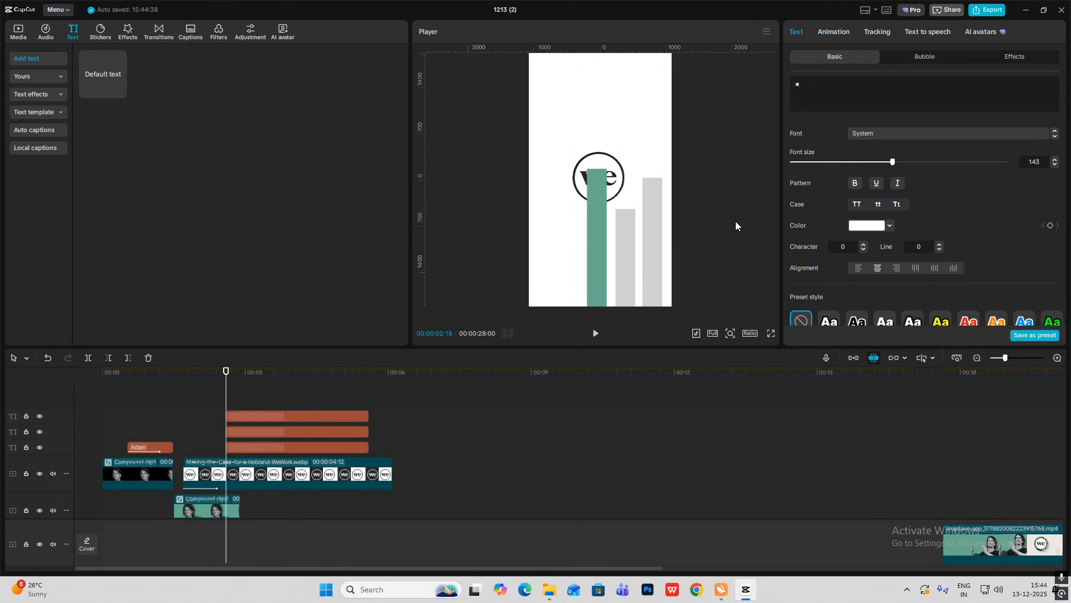
Duplicate the grey bars to add two more on the green bar's left, spaced evenly at different heights
drag(390, 399, 335, 433)
key(ctrl+c)
key(ctrl+v)
drag(624, 258, 542, 258)
drag(562, 233, 562, 253)
drag(543, 251, 544, 228)
click(705, 178)
click(597, 234)
Add transform keyframes to all five chart bars at 00:00:02:23, aligned with the logo clip's first position keyframe
click(285, 400)
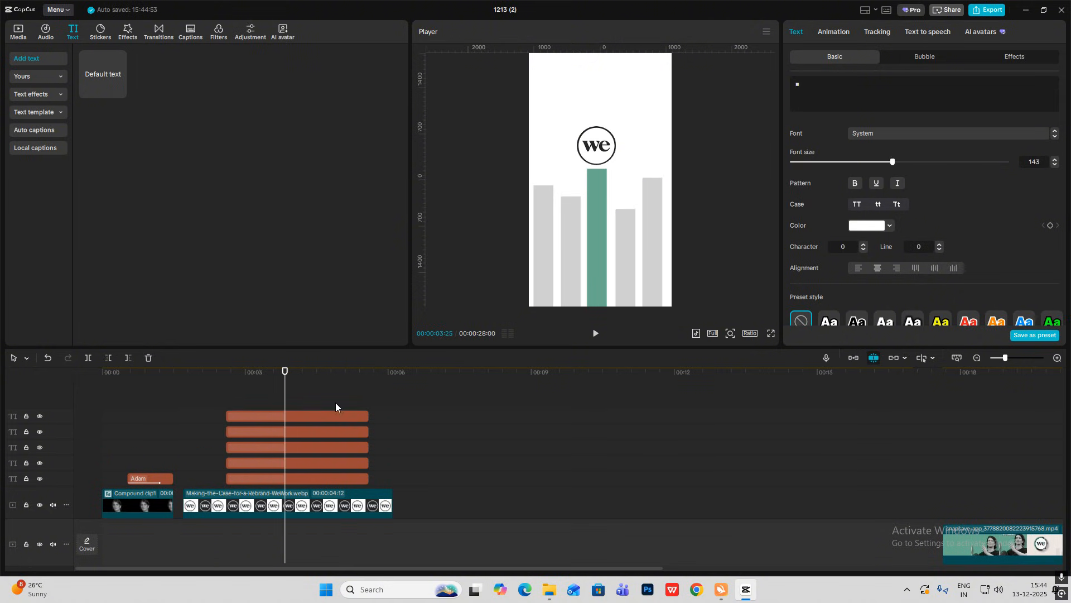
click(209, 404)
drag(210, 408, 249, 423)
scroll(259, 439, down, 2)
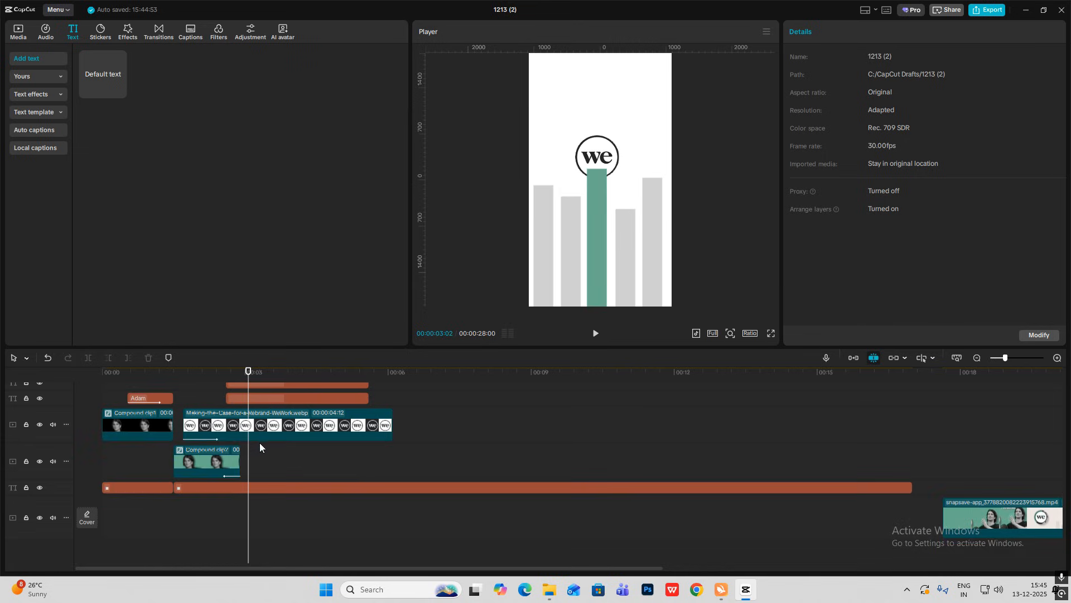
click(260, 427)
click(239, 425)
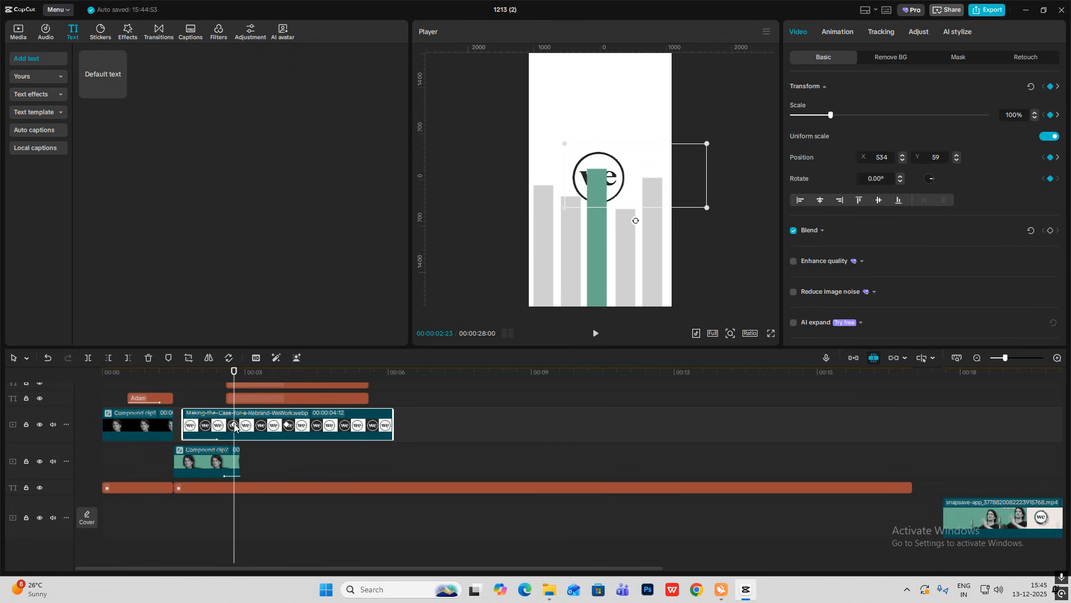
scroll(234, 427, up, 1)
scroll(233, 440, up, 1)
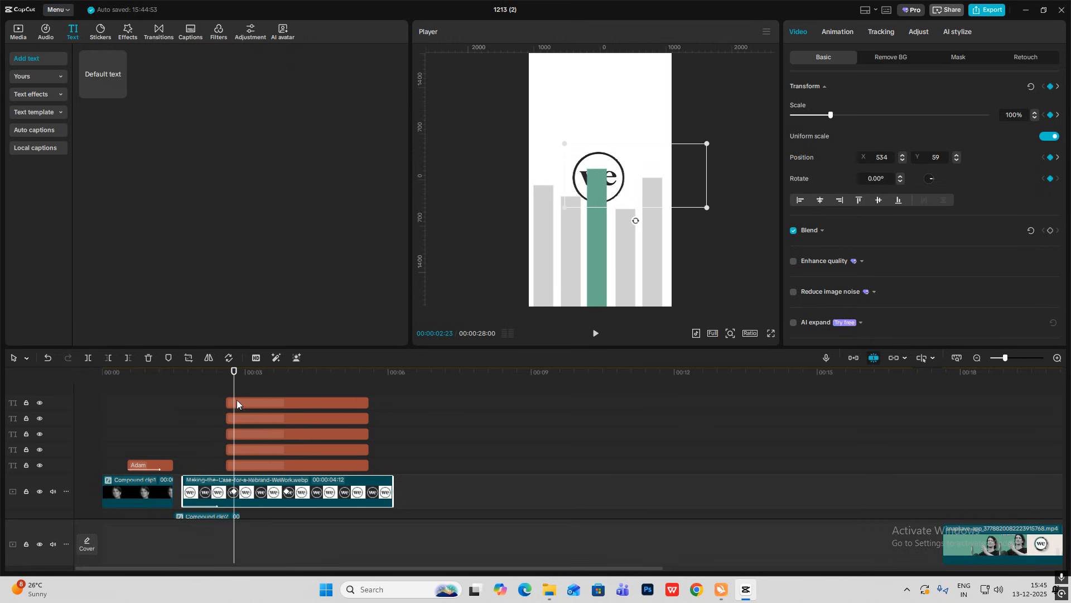
scroll(237, 455, up, 1)
click(246, 402)
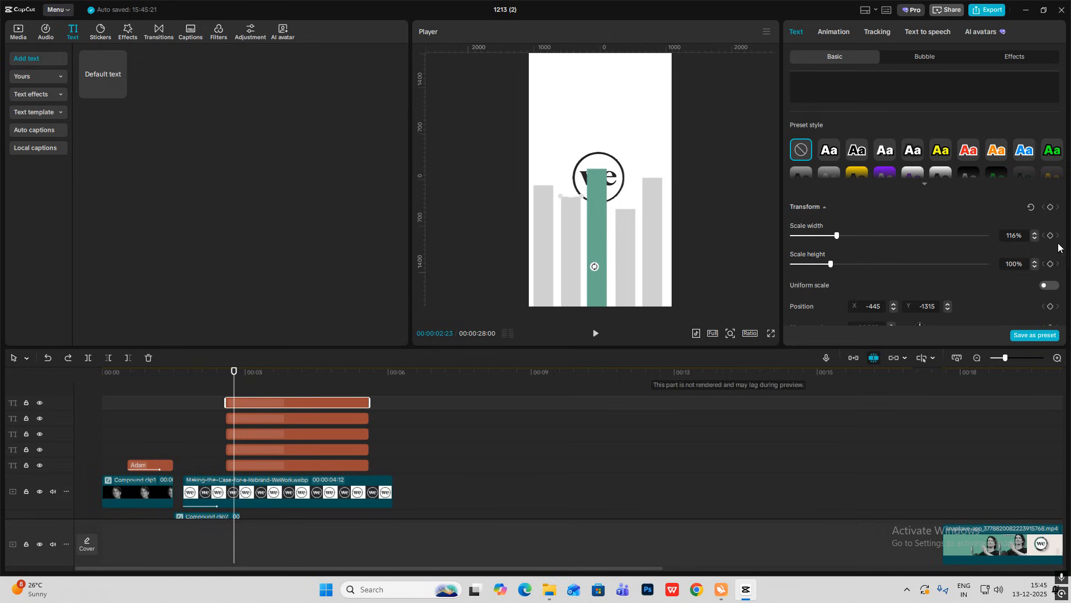
click(241, 420)
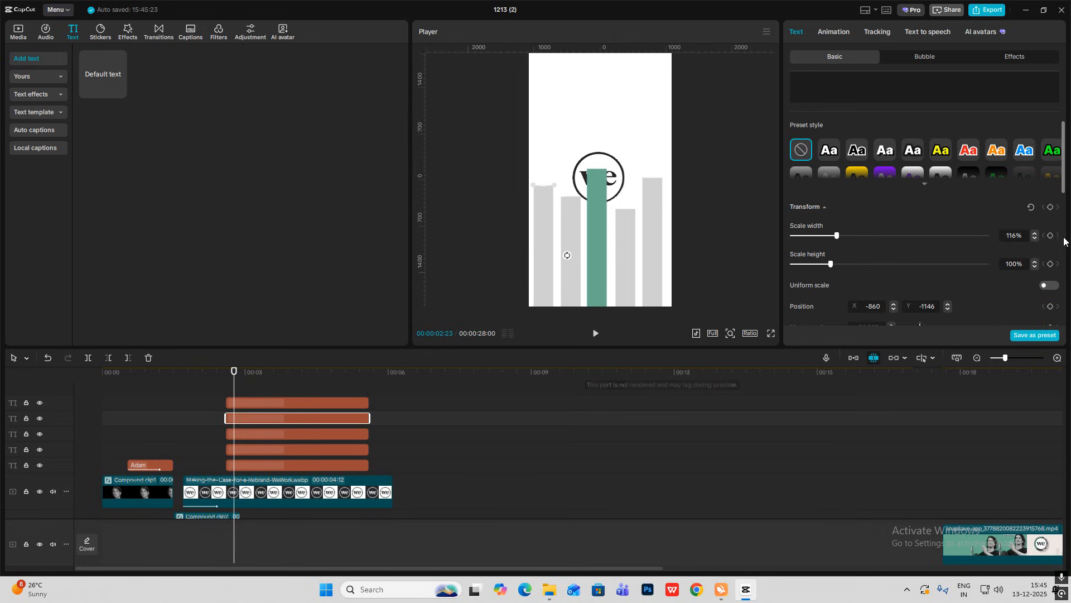
click(240, 434)
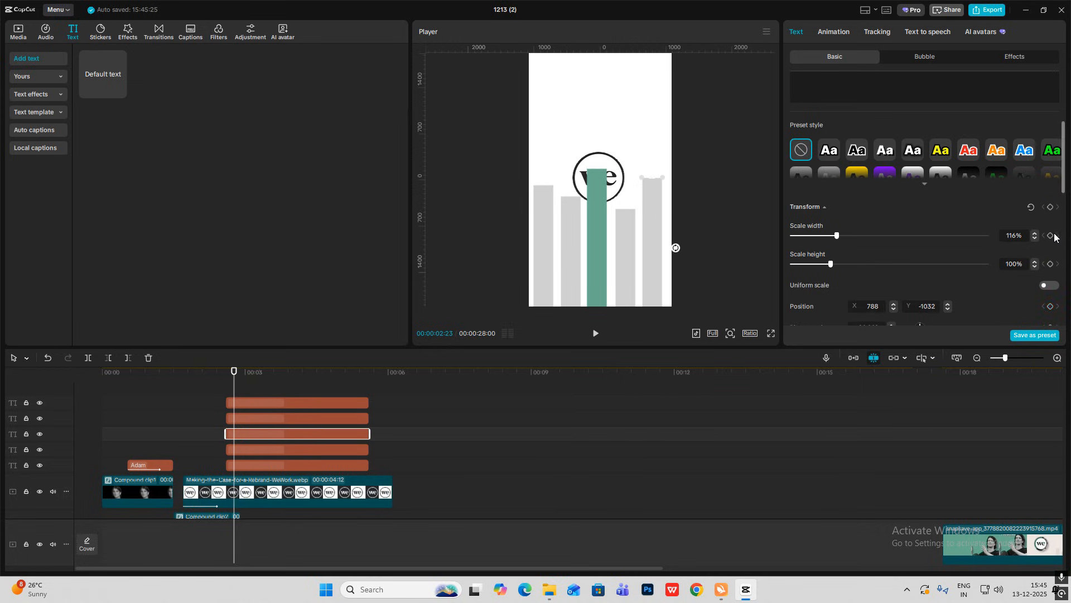
click(240, 449)
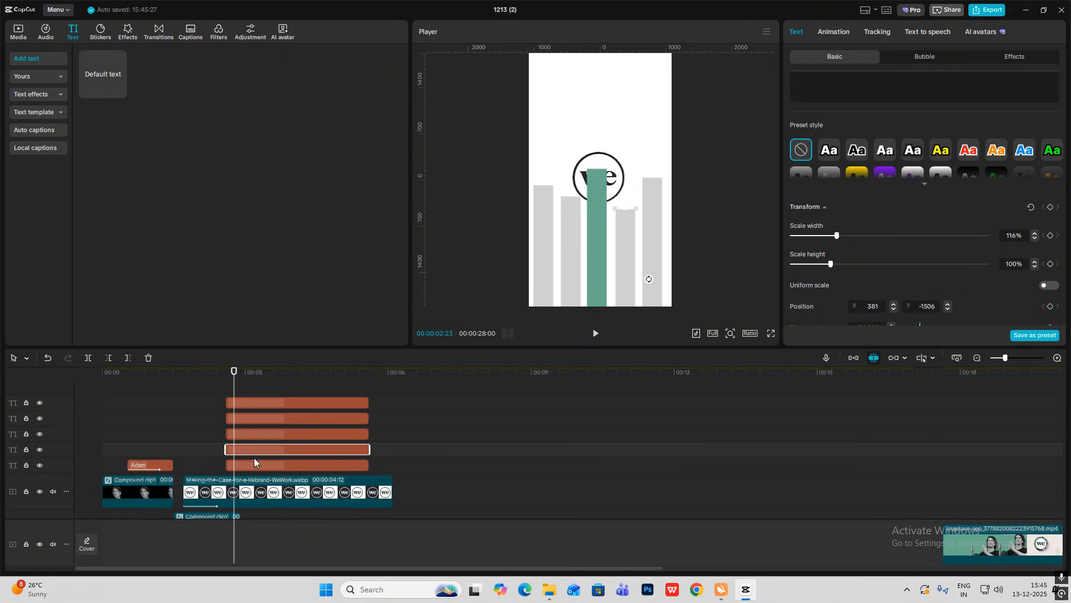
click(252, 466)
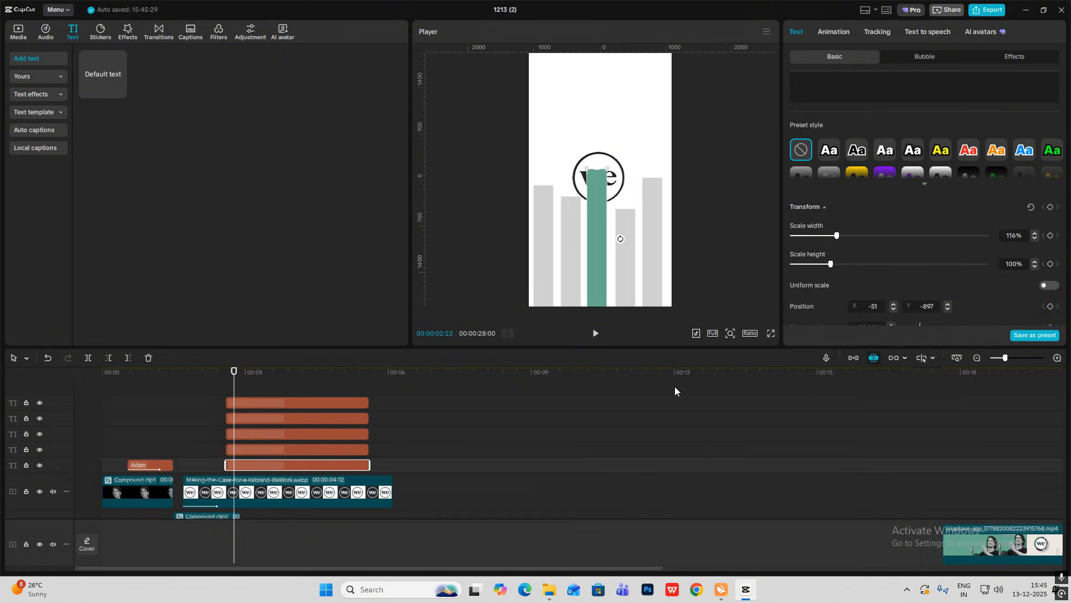
Add a second transform keyframe to each of the five bars at 00:00:03:26, aligned with the logo clip's second keyframe
drag(234, 388, 285, 396)
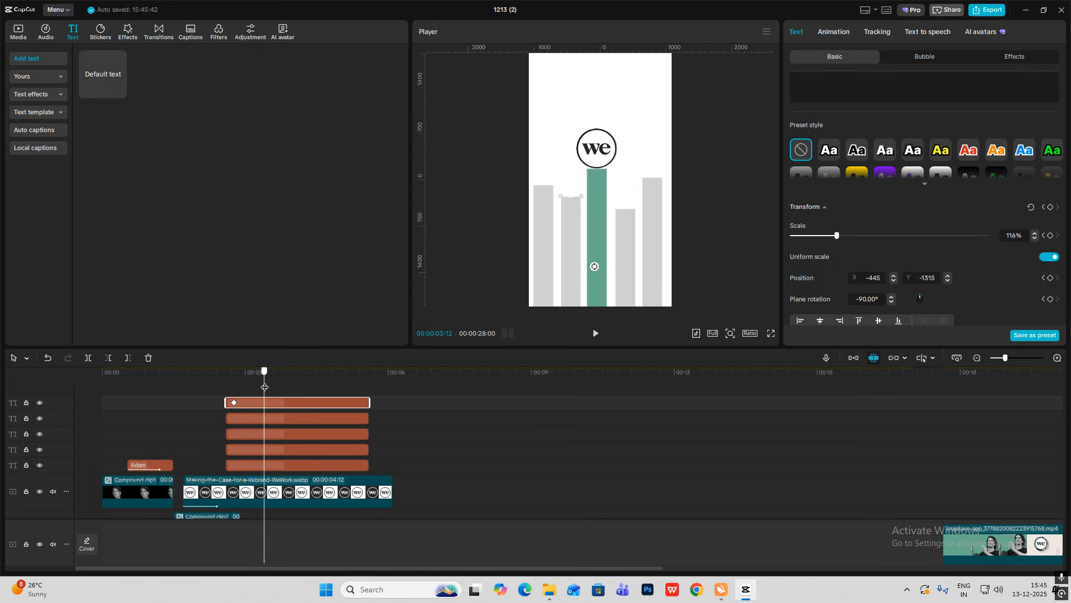
click(279, 491)
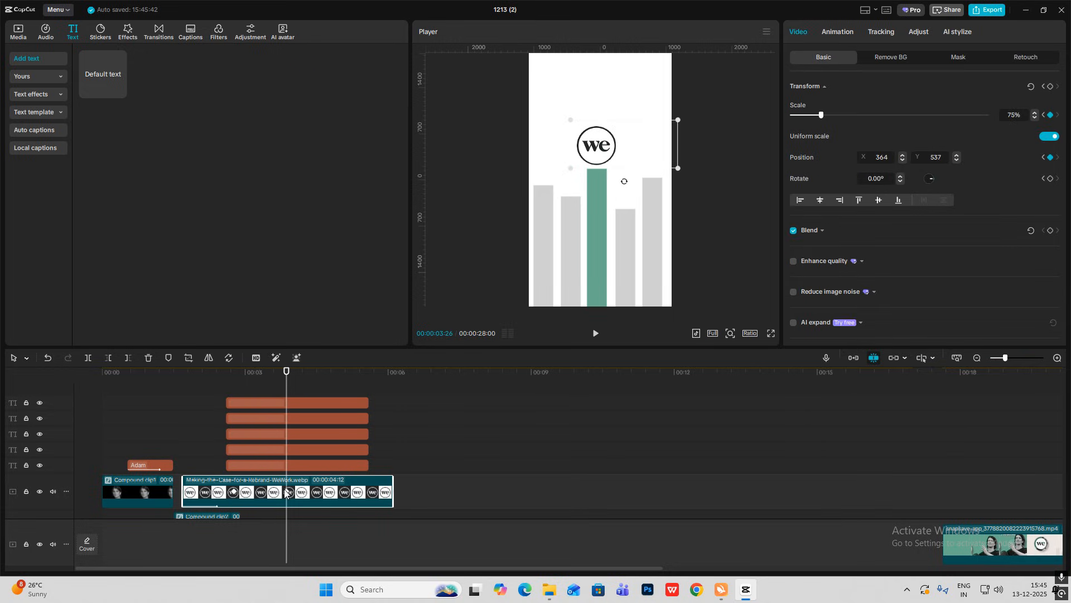
click(303, 407)
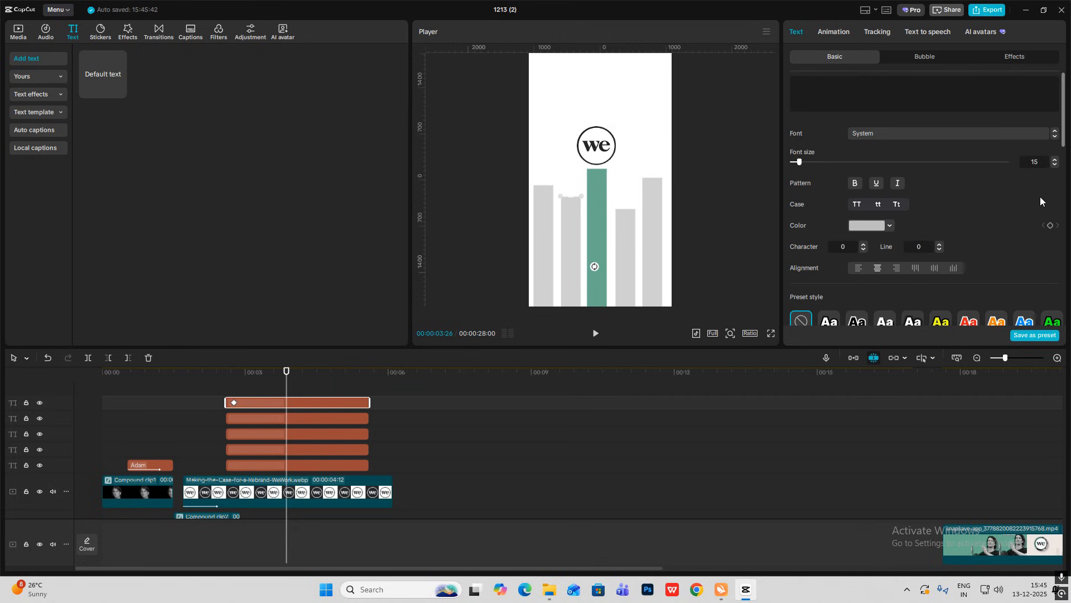
scroll(1049, 221, down, 2)
scroll(1049, 221, down, 2)
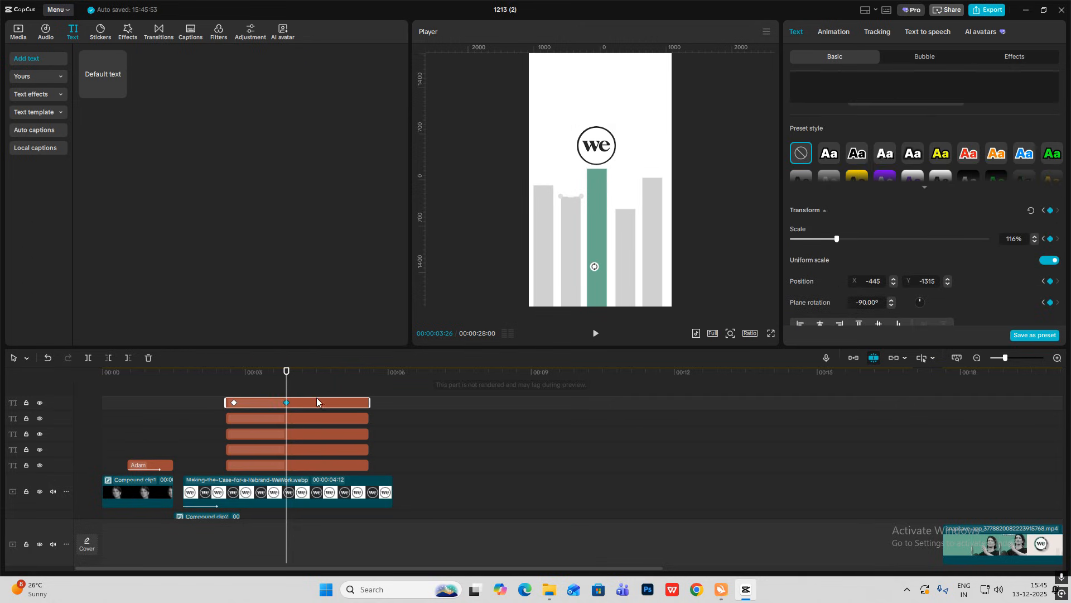
click(292, 419)
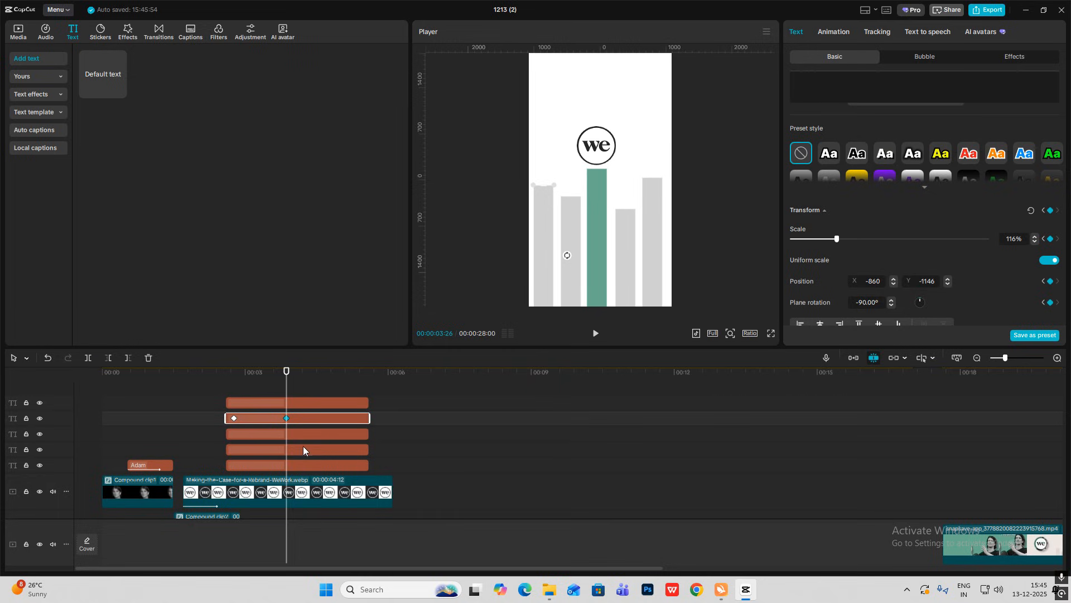
click(307, 435)
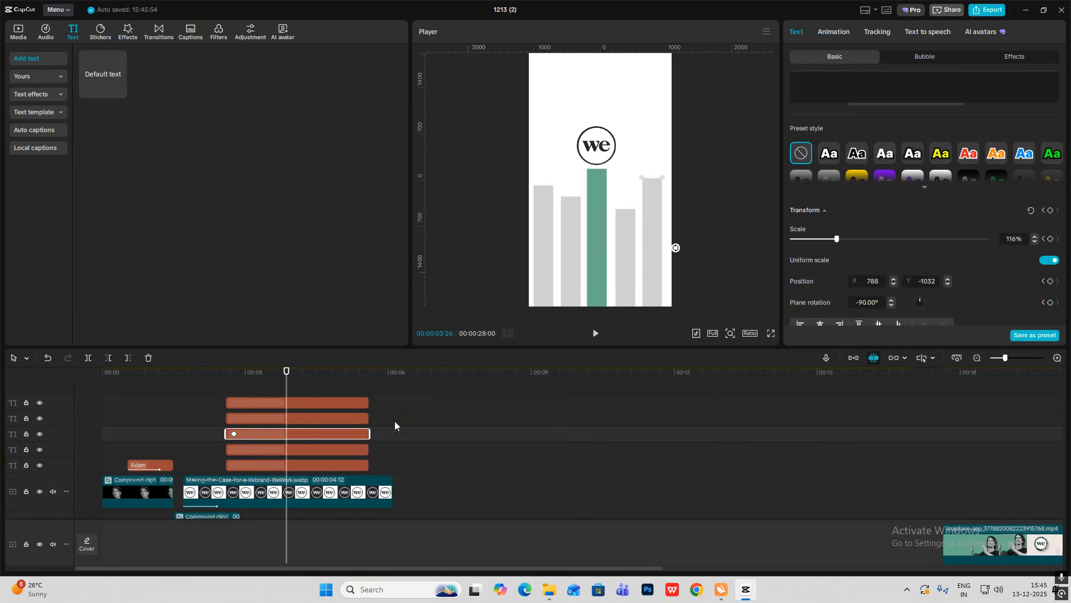
click(295, 450)
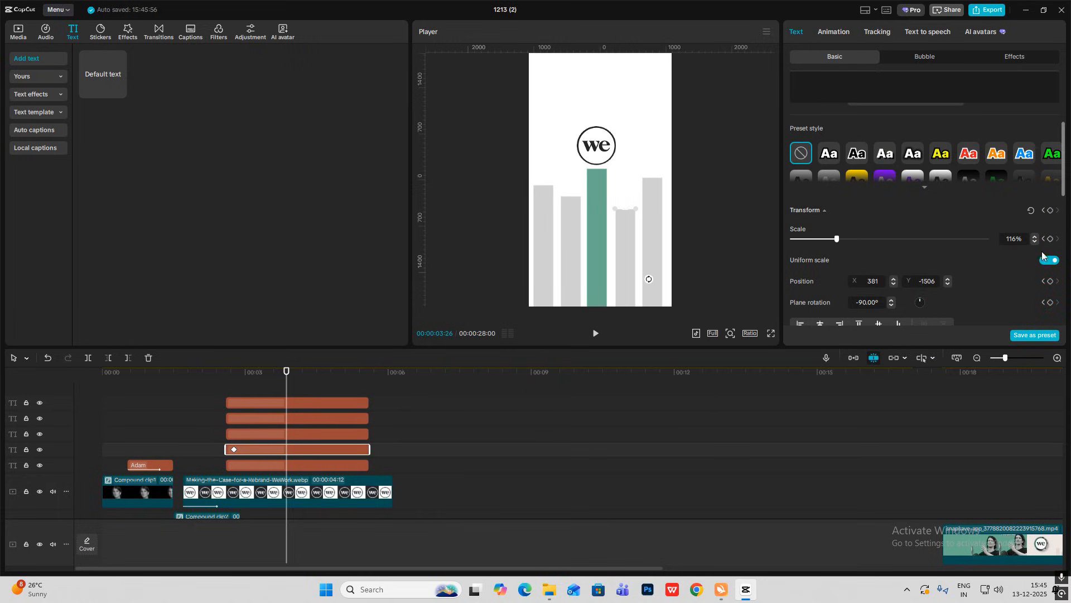
click(292, 466)
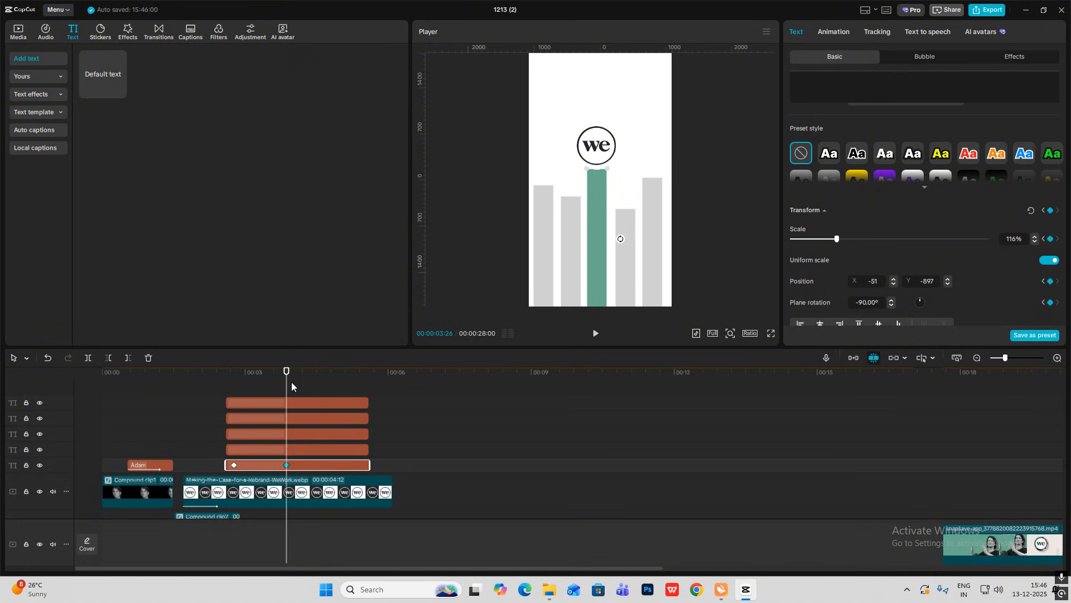
At the first keyframe, 00:00:02:23, select all five bars and move them together straight down, completely below the frame
drag(288, 388, 234, 387)
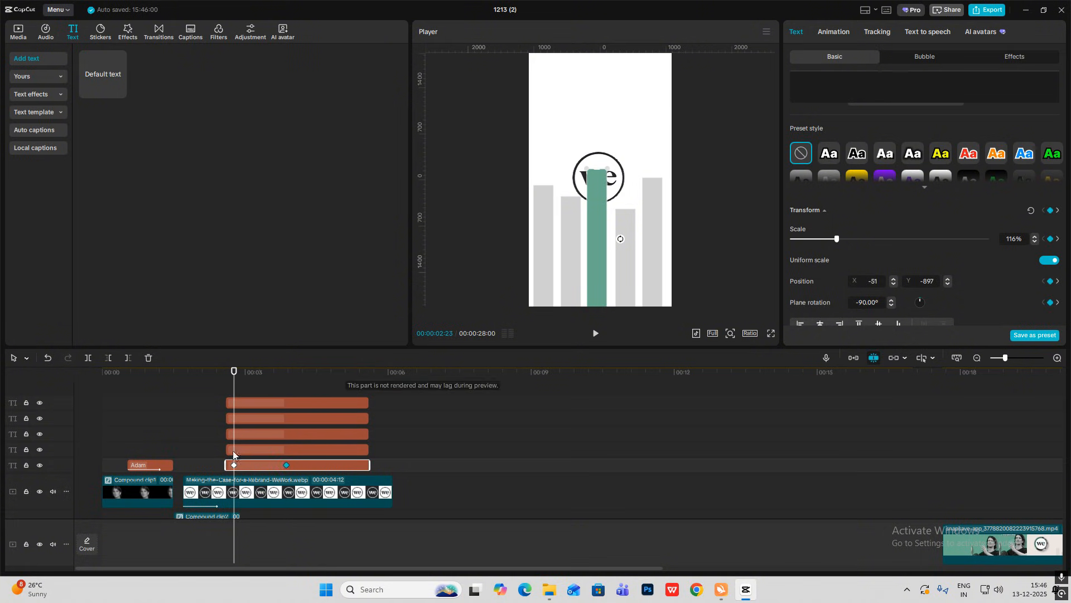
drag(601, 256, 598, 309)
key(ctrl+z)
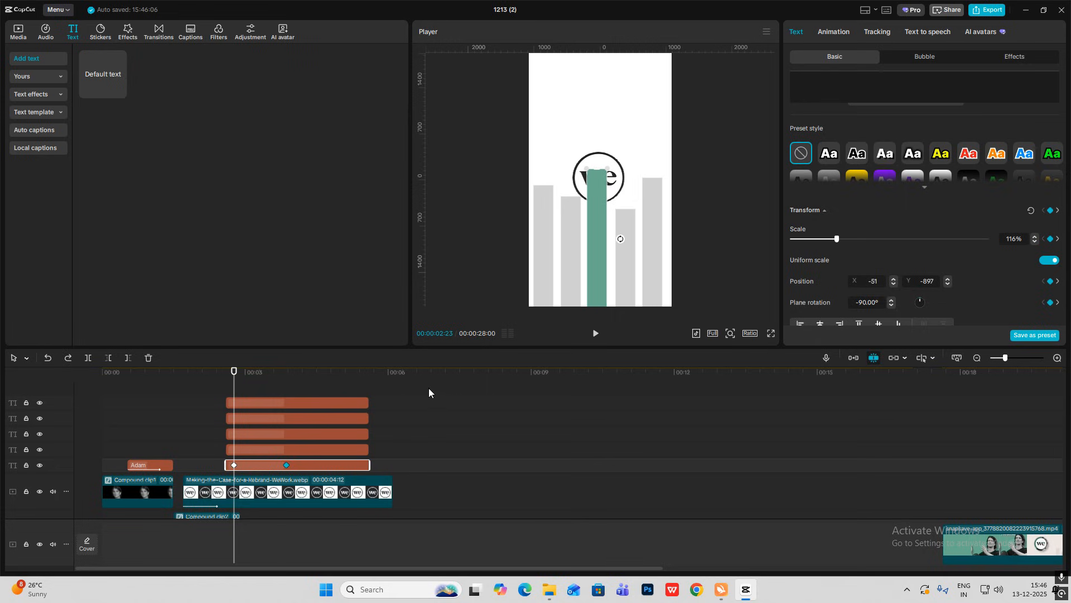
drag(428, 388, 328, 440)
drag(206, 383, 274, 477)
drag(328, 408, 235, 403)
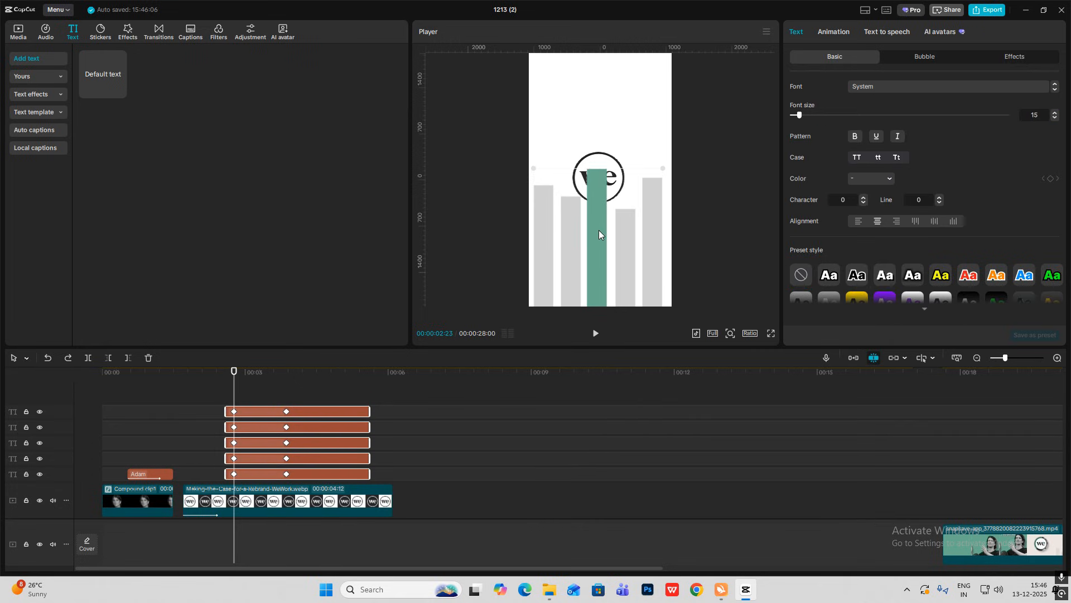
drag(598, 230, 592, 279)
key(ctrl+z)
drag(591, 234, 576, 380)
drag(224, 387, 232, 411)
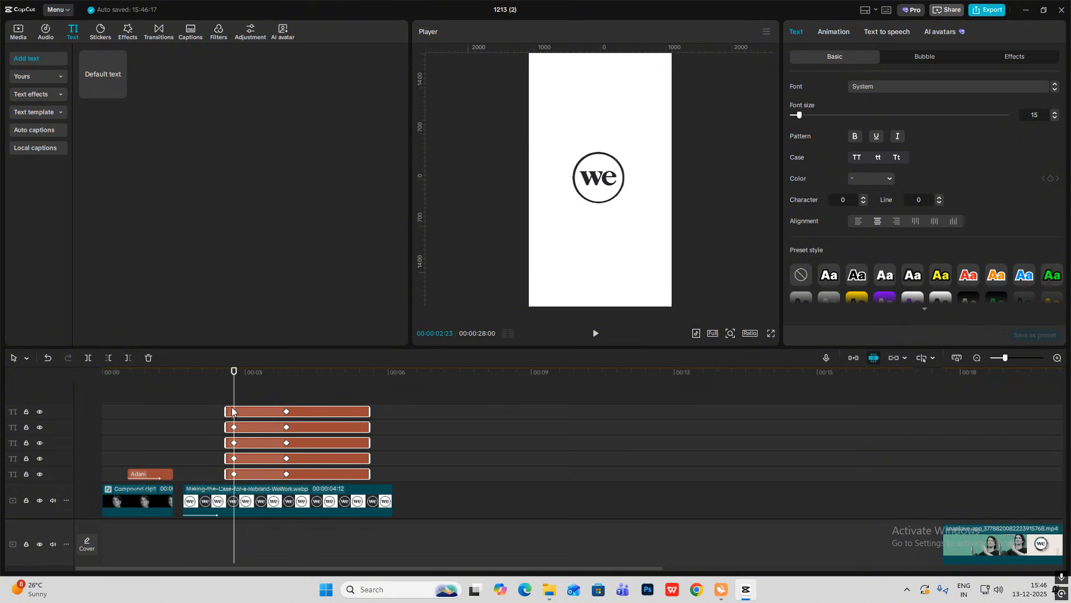
Expand the keyframe graph of the inner left grey bar and apply the Cubic Out curve to its Y position
click(268, 412)
key(alt+k)
scroll(285, 423, up, 3)
click(272, 432)
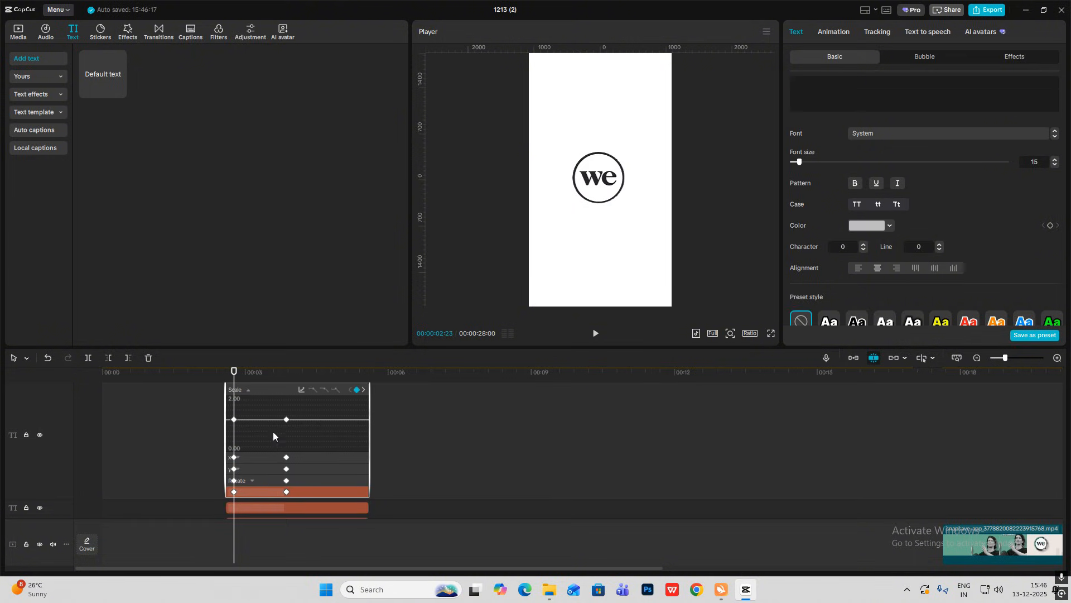
click(267, 457)
click(256, 468)
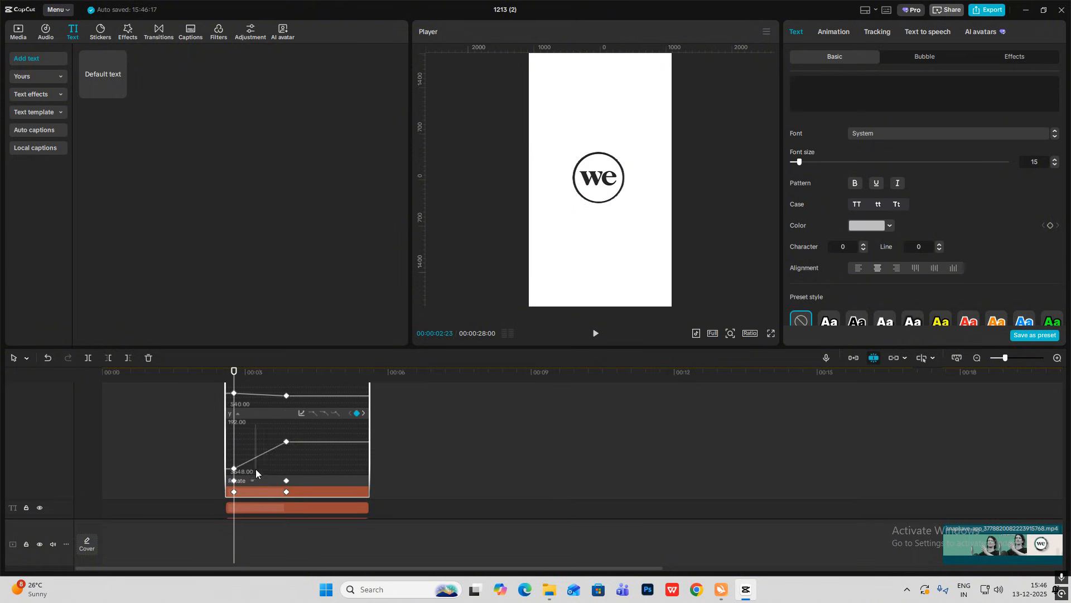
click(303, 414)
click(423, 481)
click(521, 400)
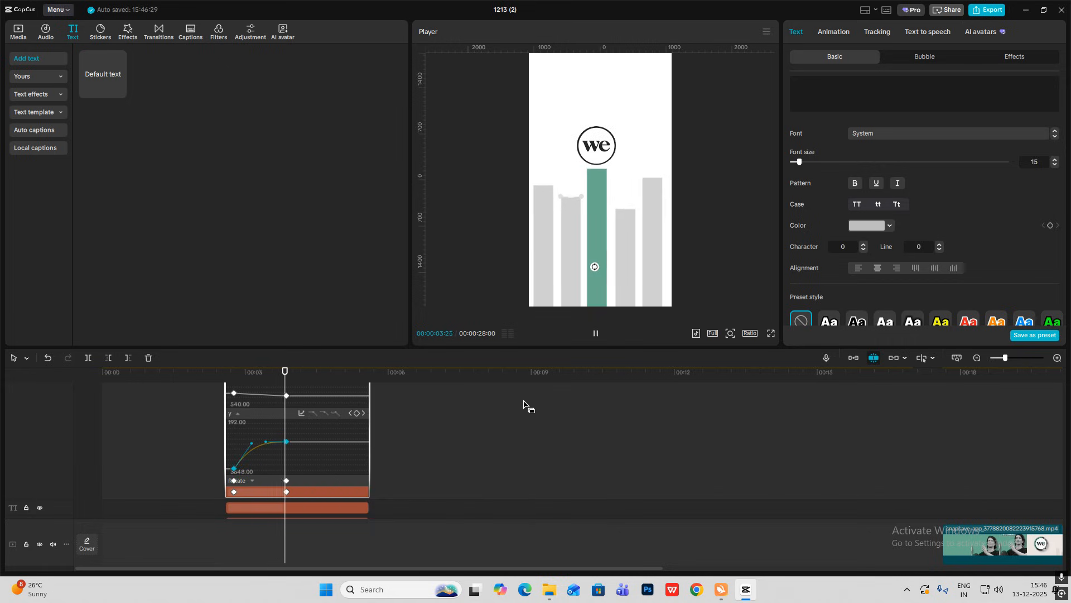
key(space)
Collapse that graph and apply the Cubic Out curve to the outer left grey bar's Y position keyframes
click(269, 480)
key(alt+k)
click(284, 441)
key(alt+k)
click(246, 449)
click(302, 409)
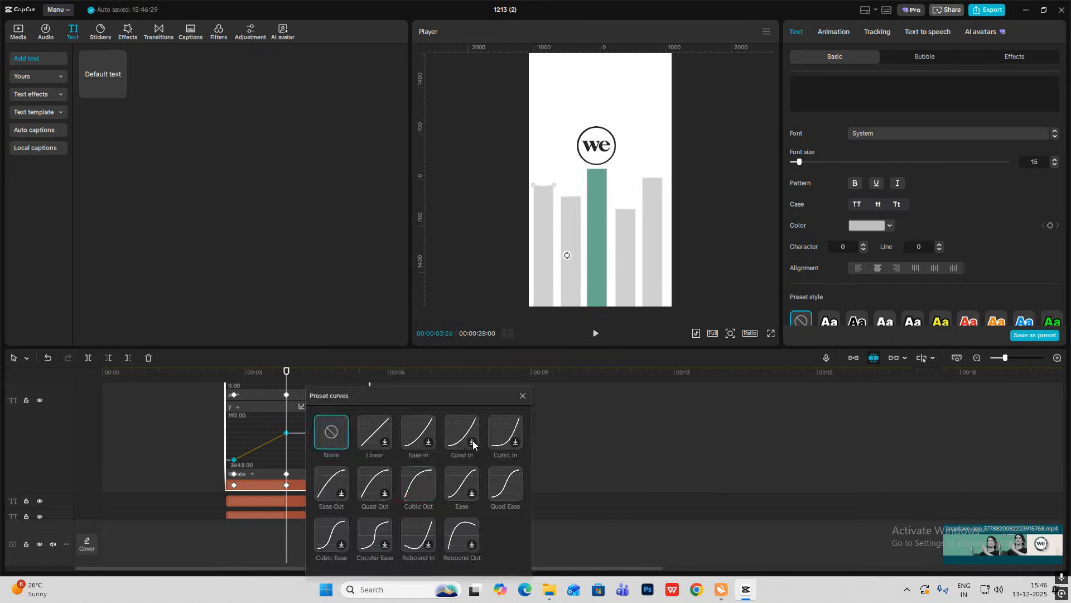
click(422, 481)
click(521, 395)
Apply the Cubic Out curve to the Y position keyframes of the two grey bars right of the green one
click(276, 443)
click(422, 481)
click(523, 393)
click(260, 437)
scroll(260, 440, up, 1)
click(238, 424)
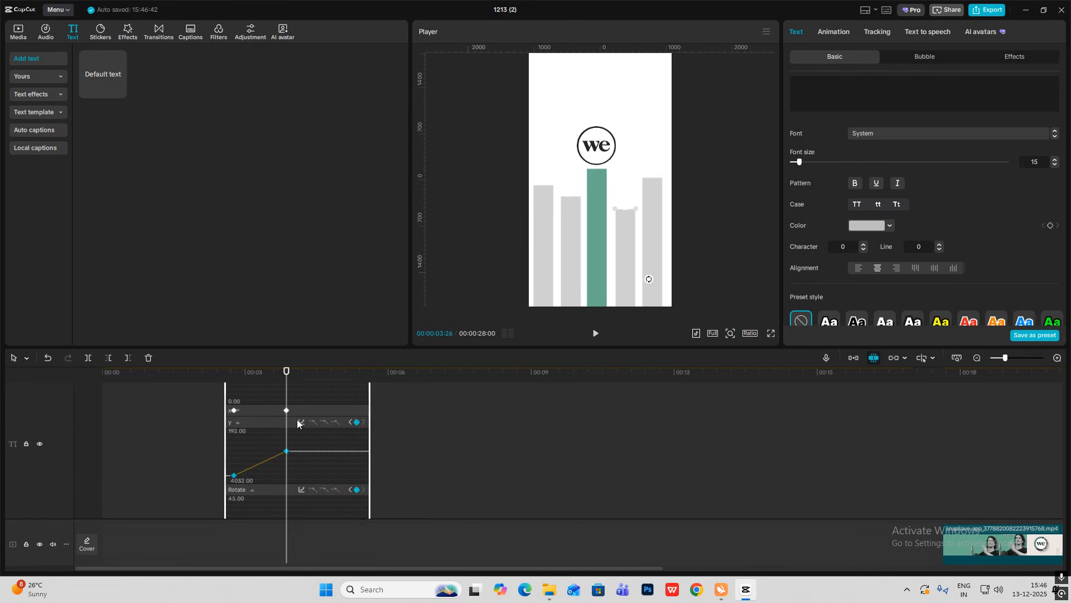
click(301, 424)
click(420, 482)
click(523, 395)
Apply the Cubic Out curve to the green bar's Y position keyframes and play back the rising bars
click(271, 426)
click(302, 399)
click(420, 483)
click(221, 395)
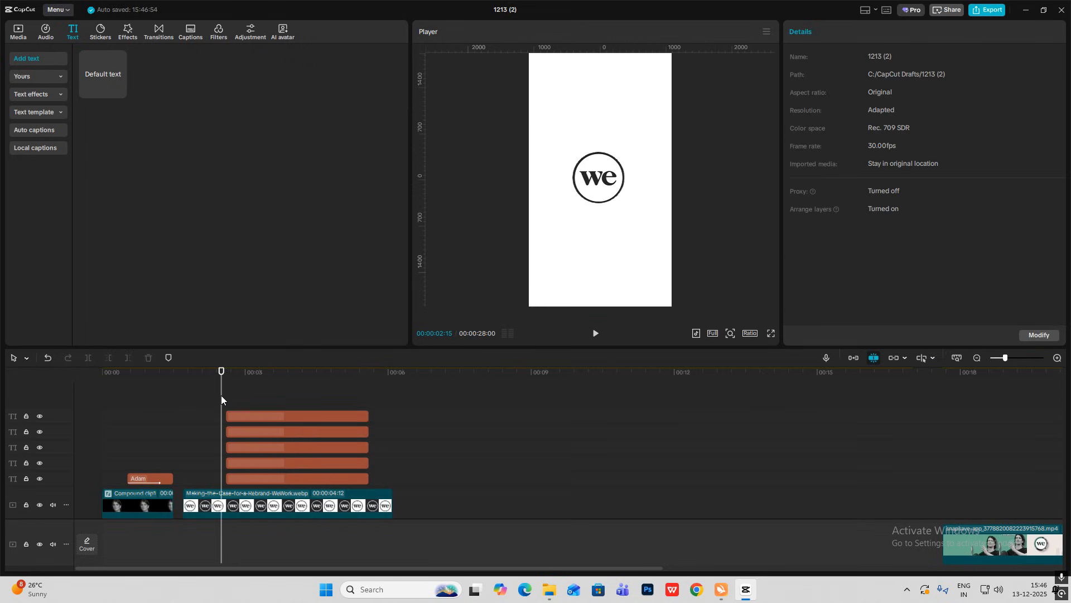
click(233, 404)
key(space)
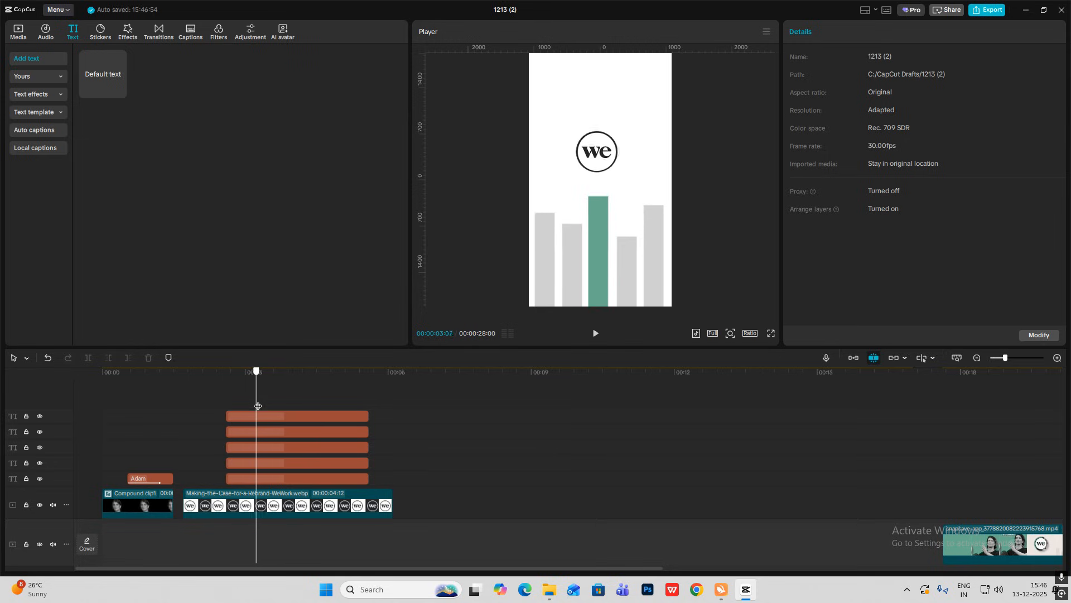
key(space)
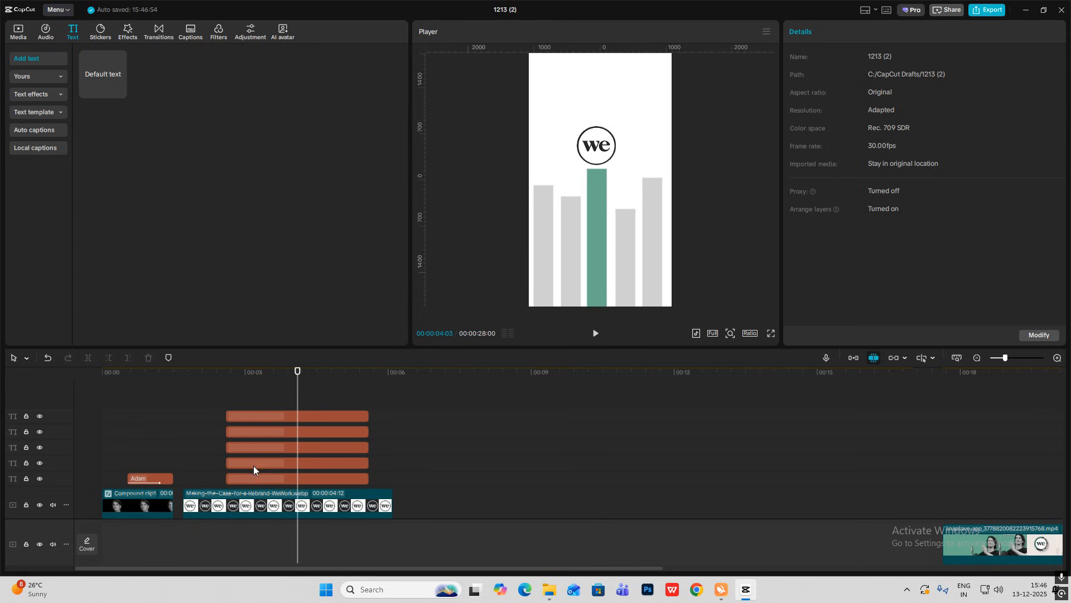
Stagger the four grey bar clips so each higher track starts slightly later than the one below, and play the result
click(252, 478)
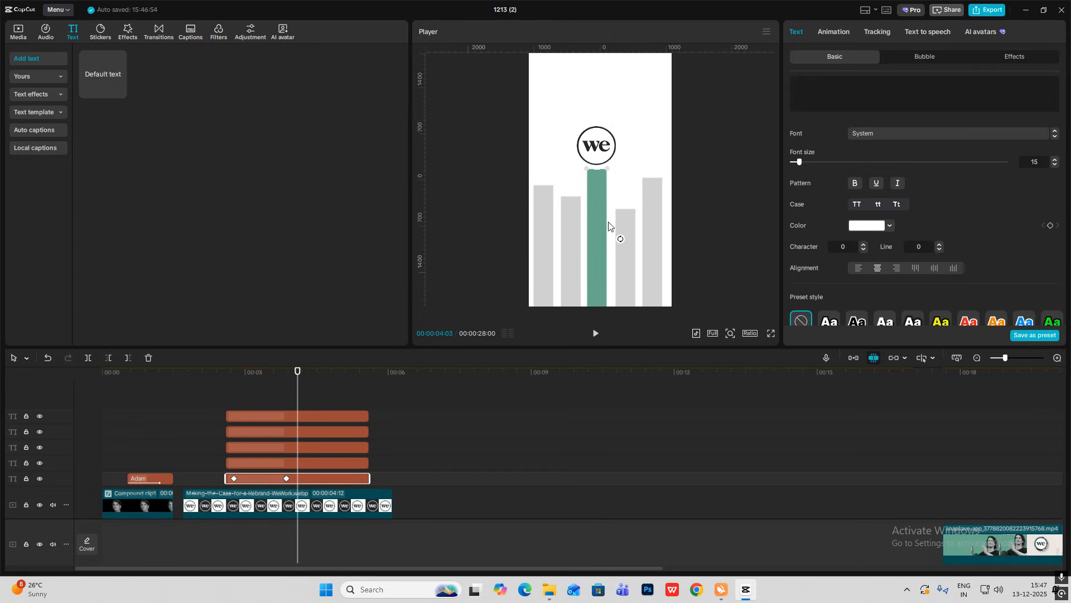
drag(255, 466, 277, 422)
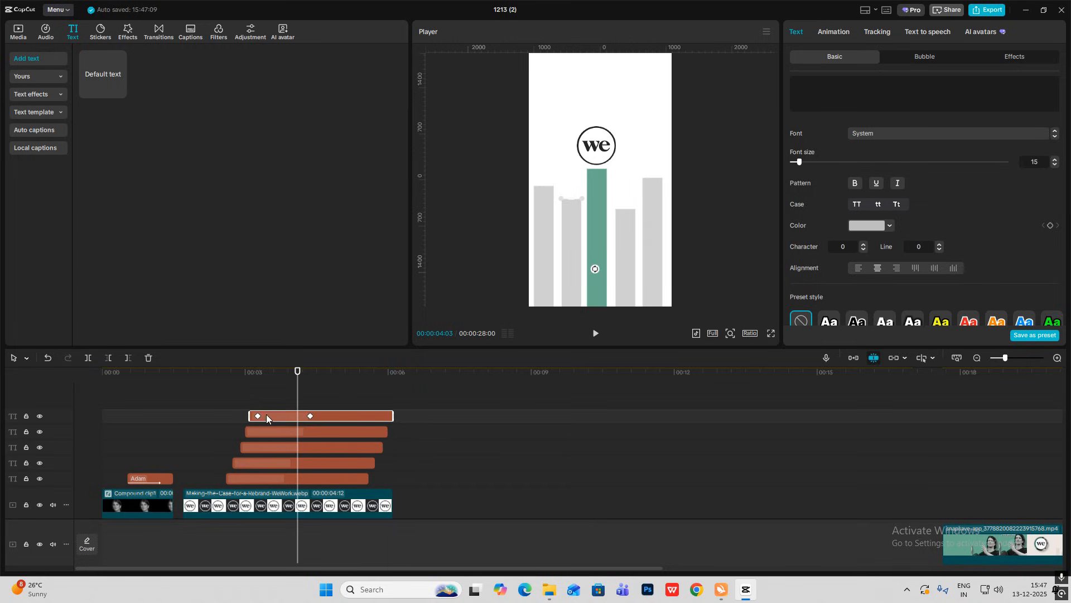
click(212, 414)
key(space)
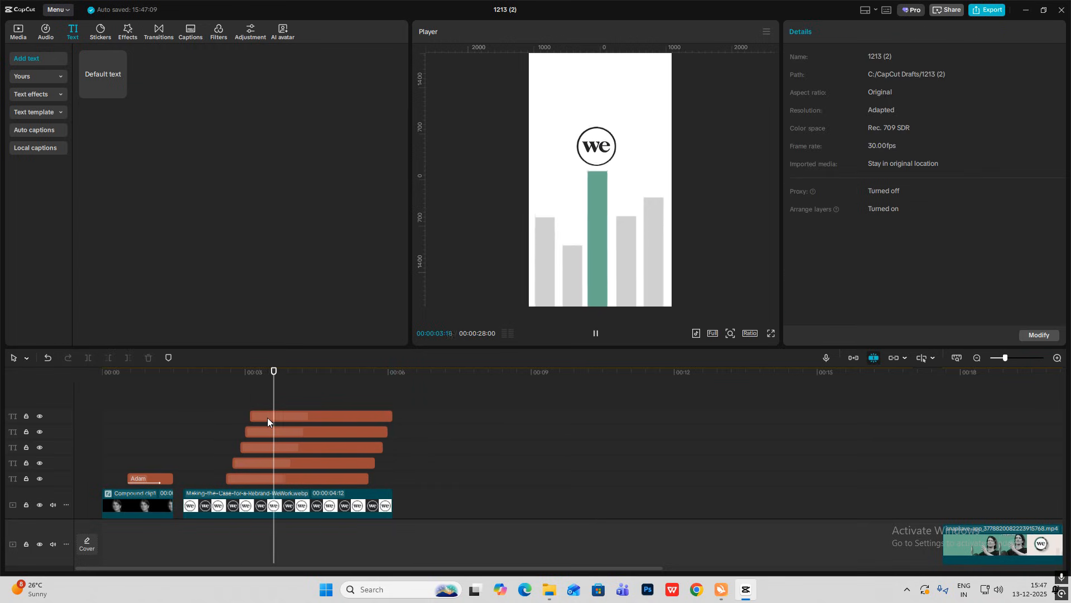
key(space)
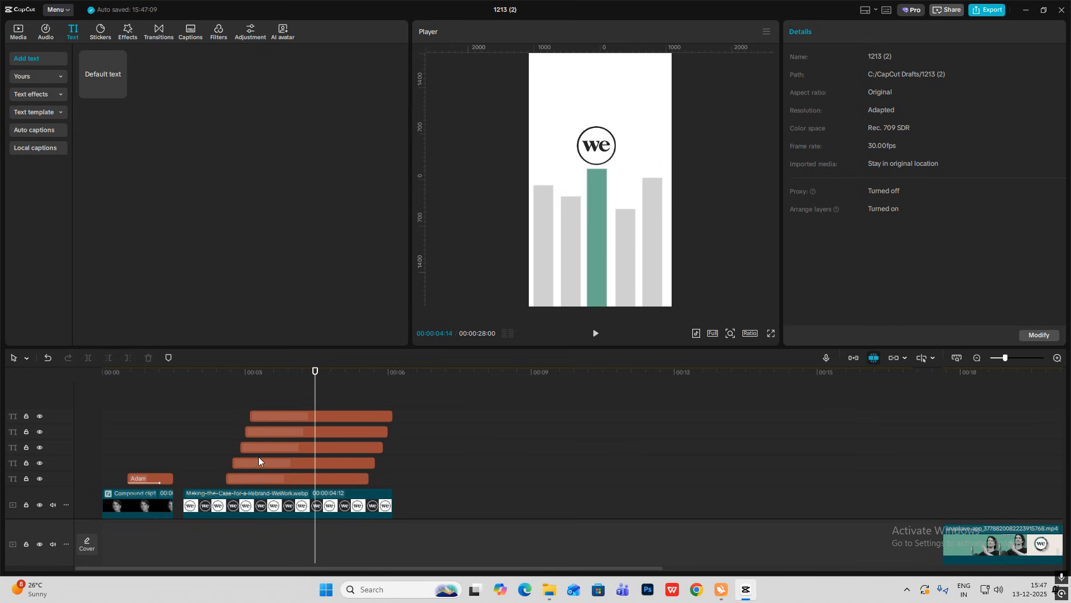
click(19, 32)
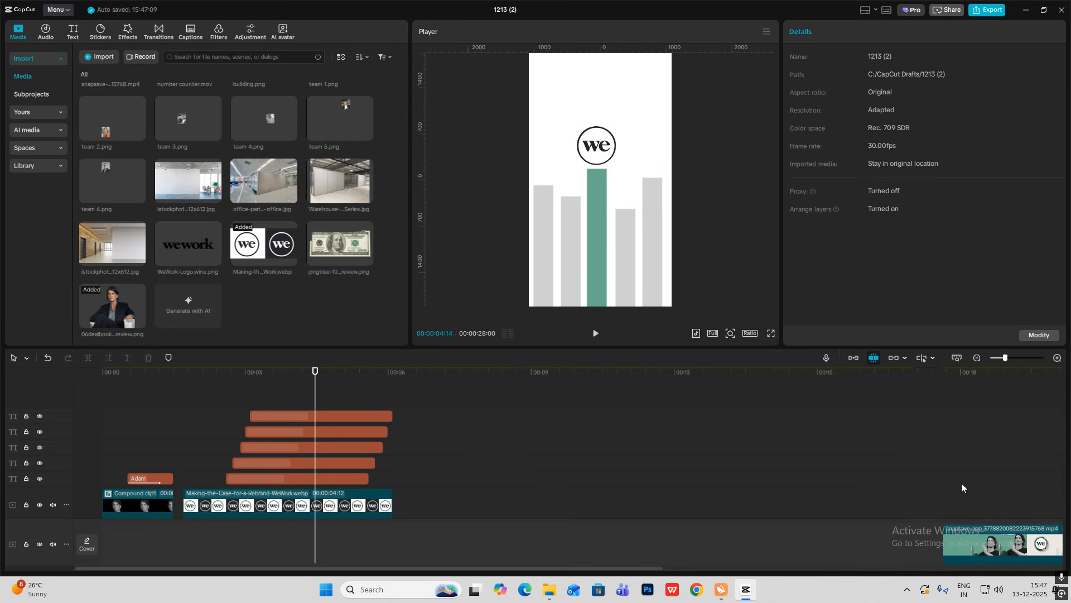
drag(962, 484, 729, 480)
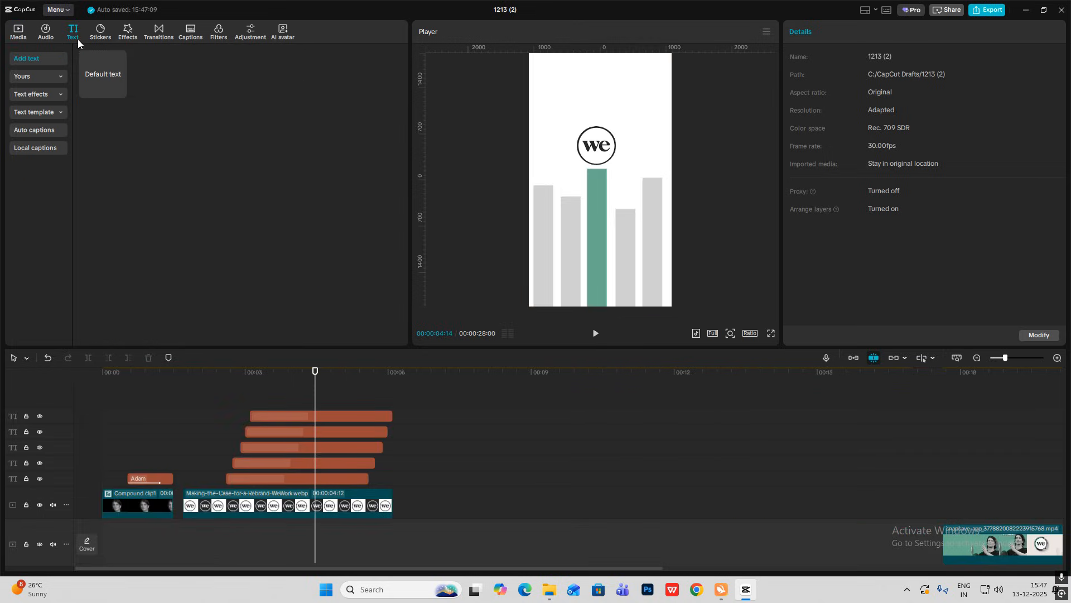
Add a default text clip above the bar tracks and replace its text with a filled circle symbol (●)
drag(155, 107, 289, 390)
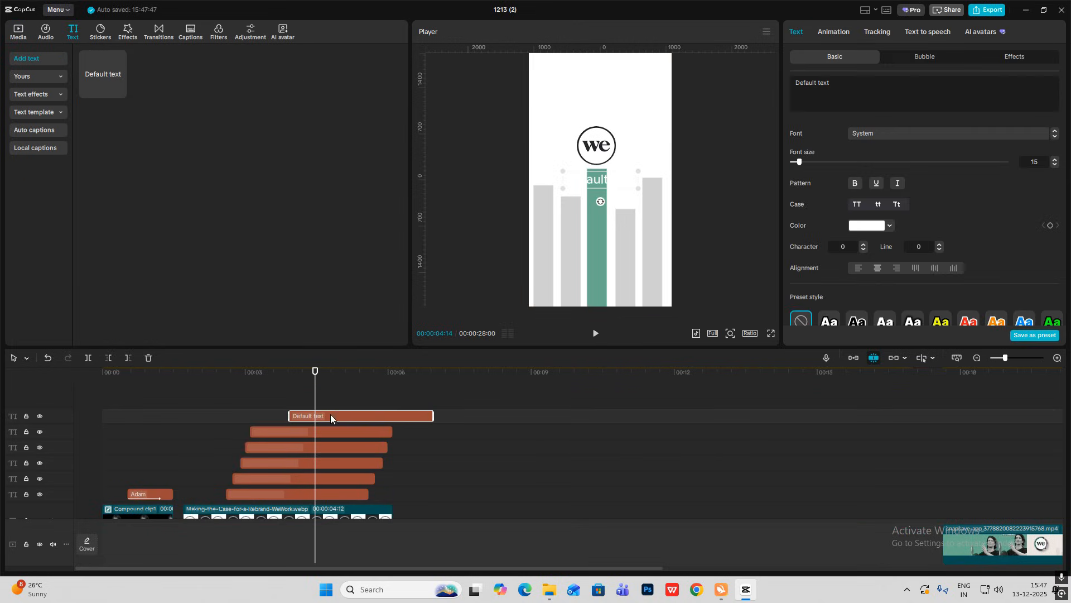
click(833, 104)
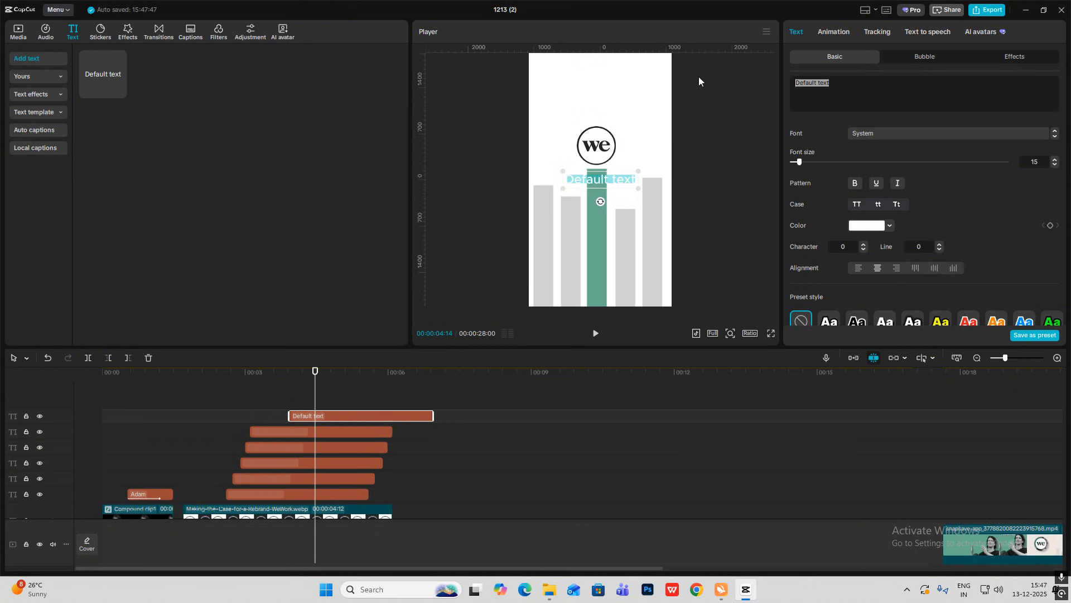
key(super+period)
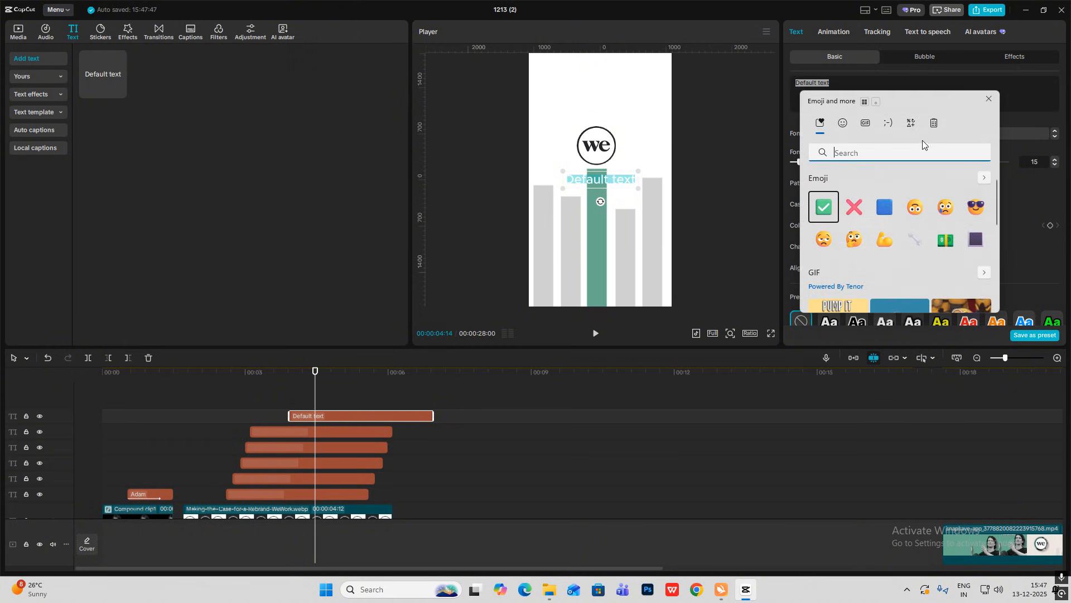
click(911, 122)
click(853, 180)
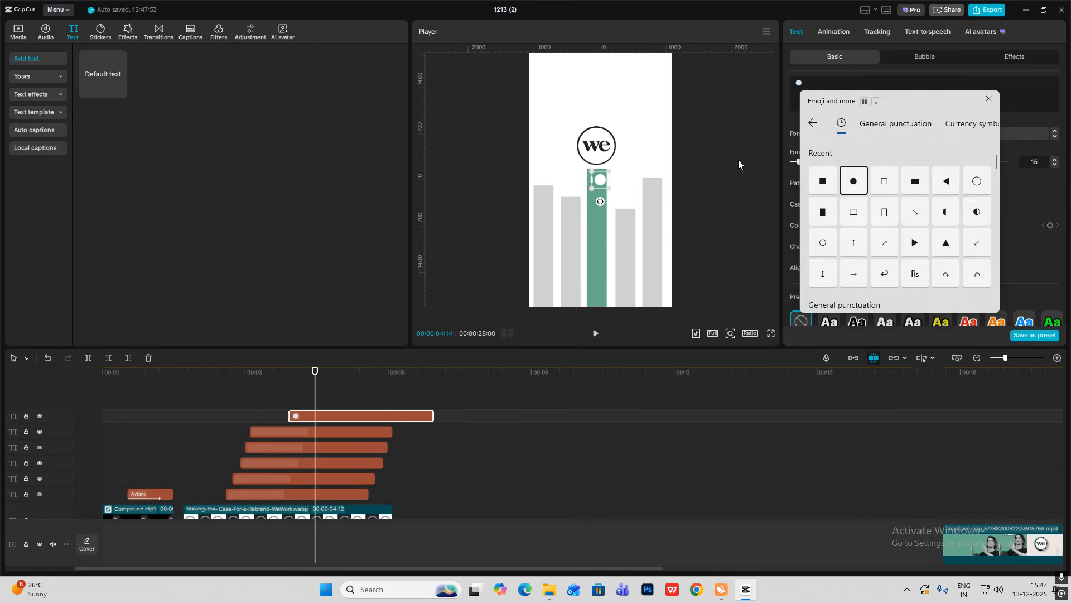
key(Escape)
Colour the circle light green and lower its opacity to 21%
click(866, 225)
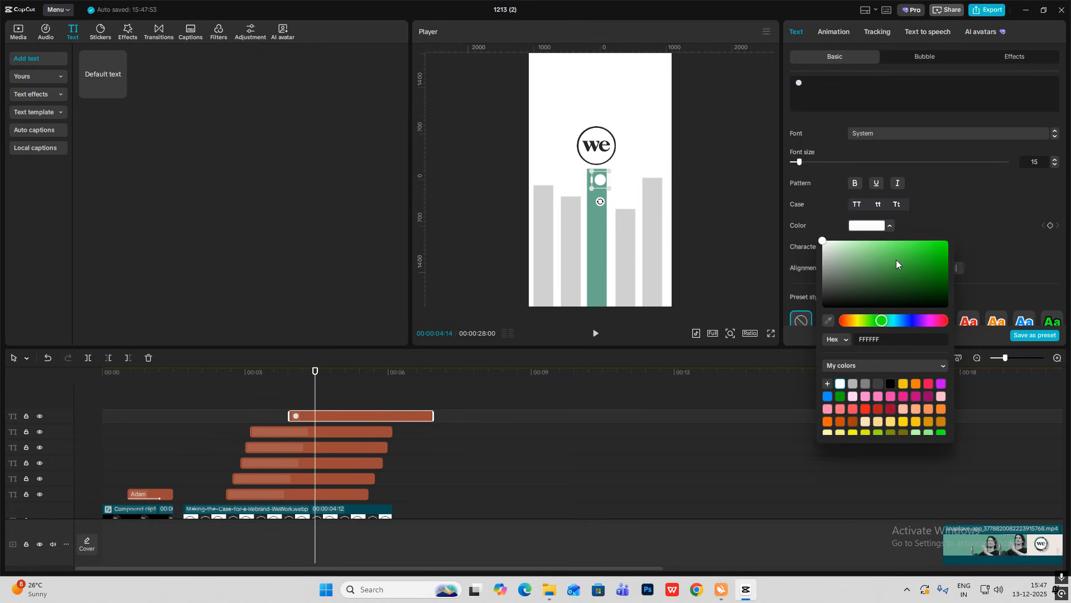
drag(896, 259, 860, 225)
click(955, 197)
scroll(944, 236, down, 8)
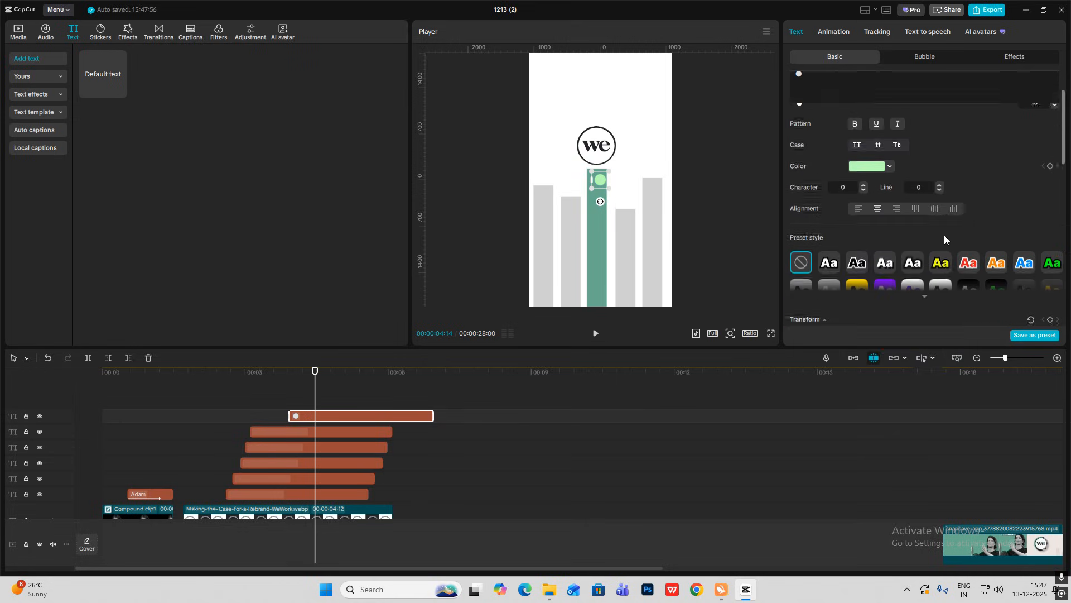
click(890, 232)
drag(874, 234, 834, 233)
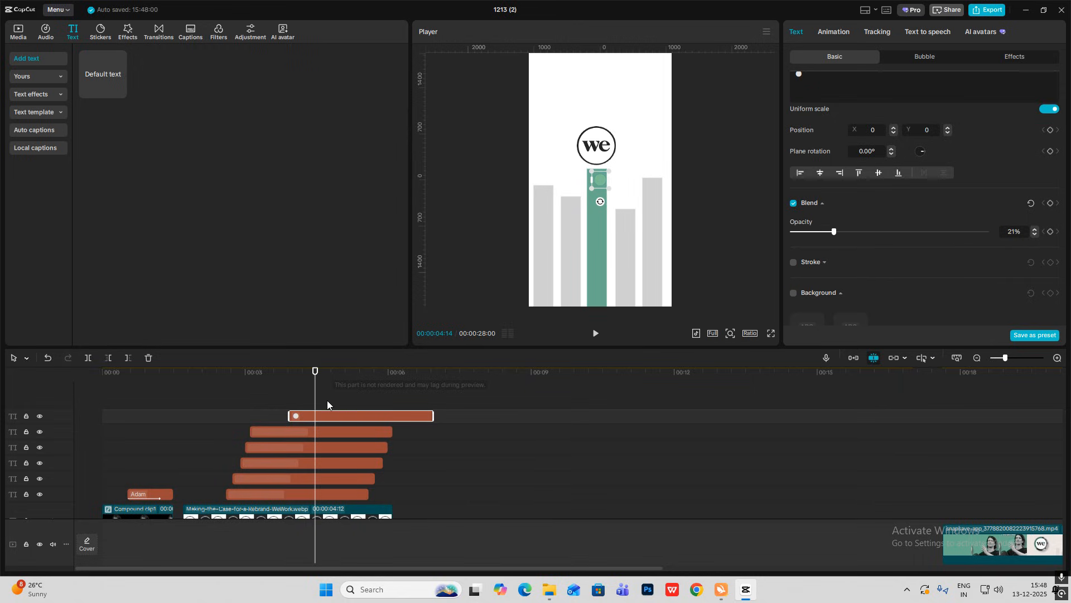
Duplicate the circle clip onto a track above, colour the copy dark green and scale it down slightly
drag(321, 415, 324, 403)
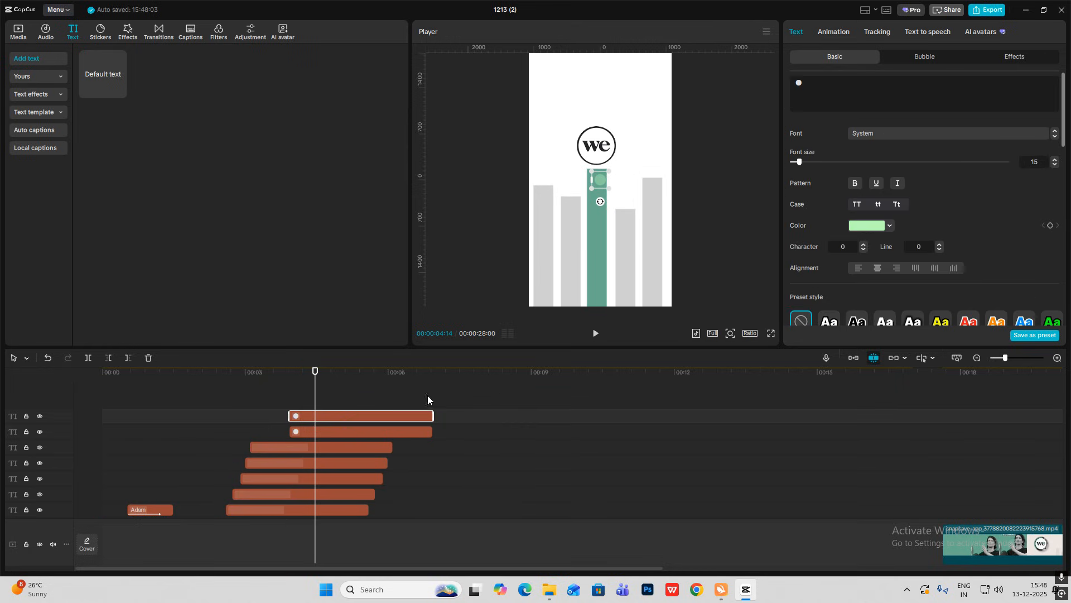
click(875, 225)
drag(890, 263, 898, 283)
click(952, 224)
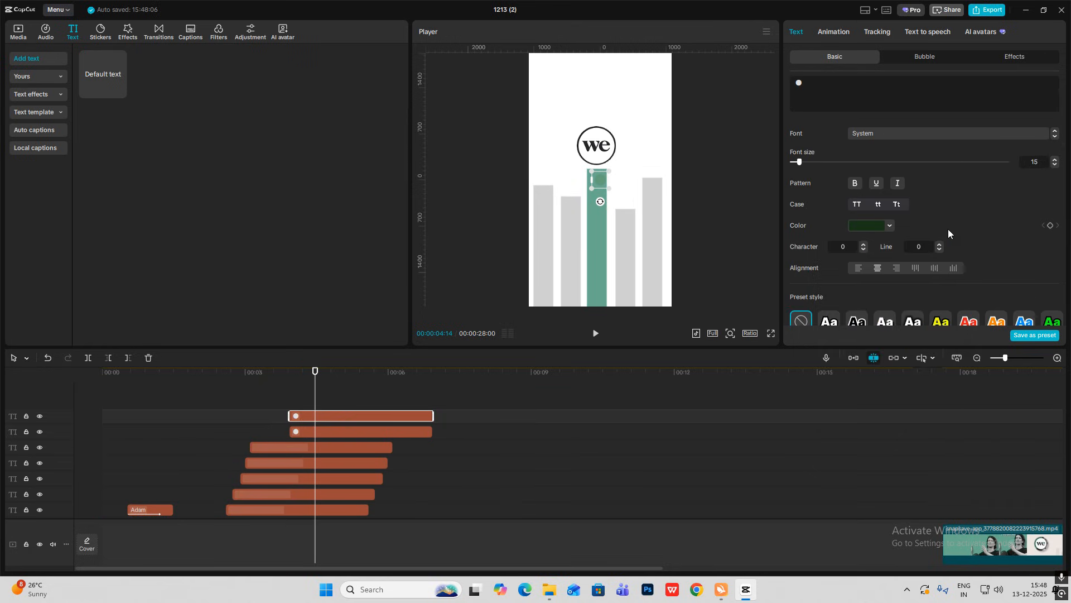
drag(607, 171, 606, 175)
click(664, 237)
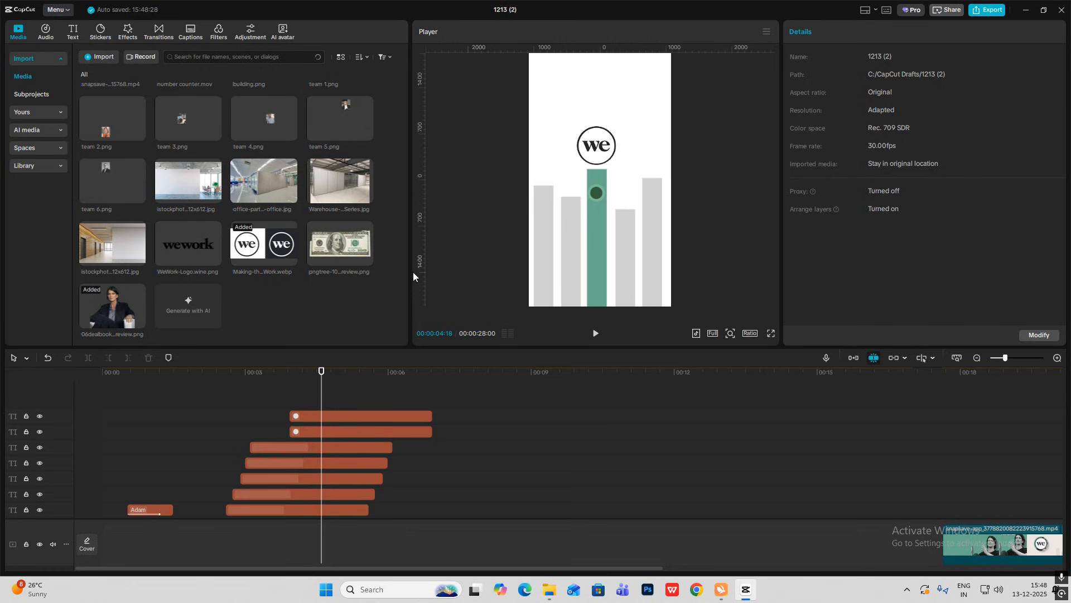
Add number counter.mov on a track above the circles, scale it to 18% and centre its digit on the dark circle
scroll(331, 270, up, 1)
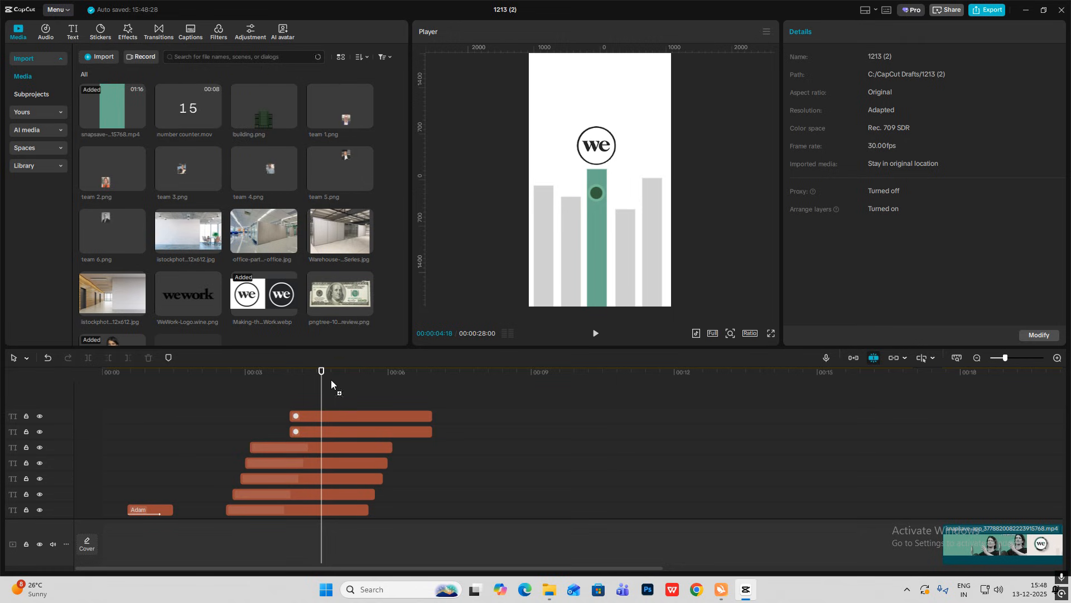
drag(331, 382, 289, 392)
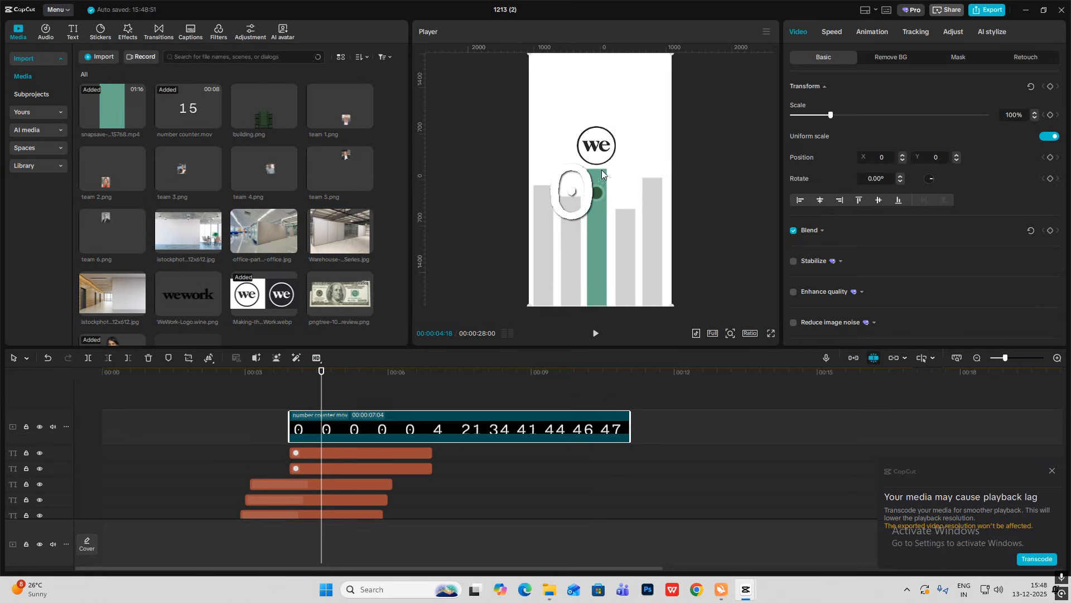
drag(674, 58, 595, 198)
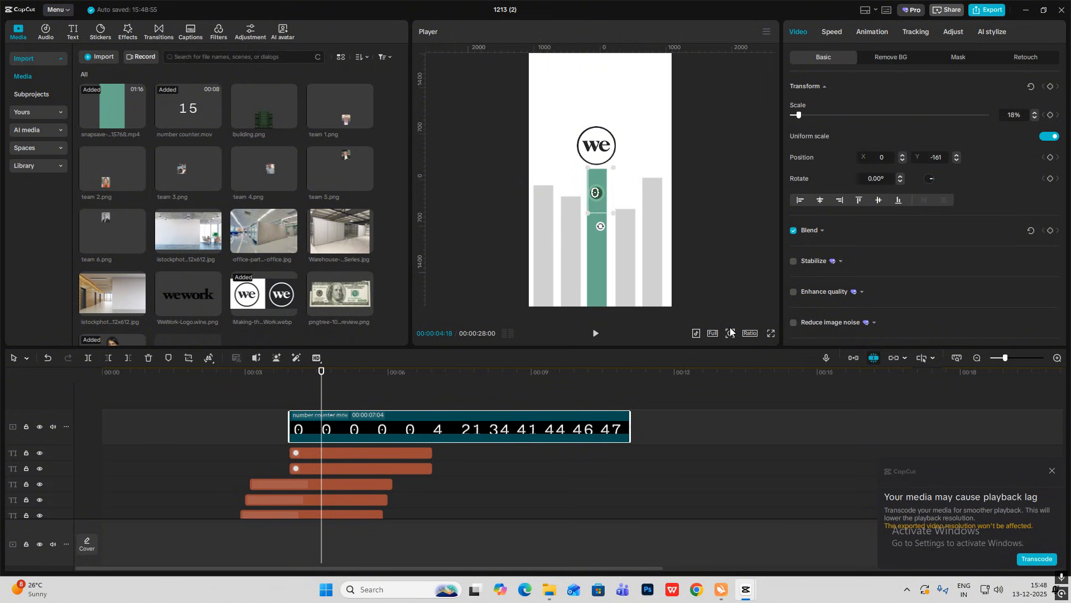
click(730, 333)
drag(711, 351, 759, 351)
drag(586, 239, 591, 241)
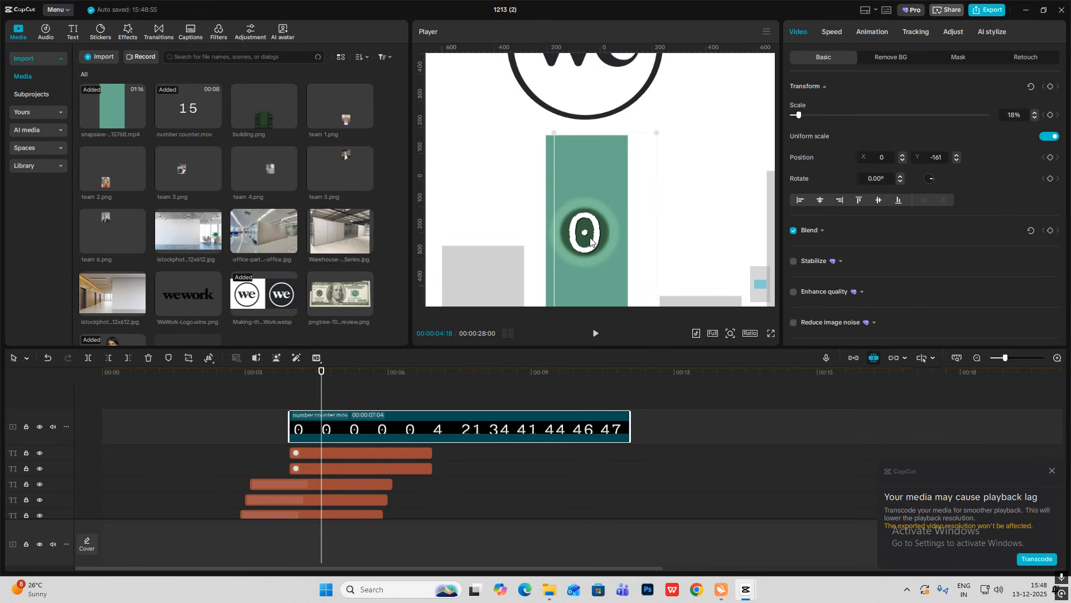
Trim the counter's leading zeros, align its start with the circle clips and split it at 00:00:06:28 where they end
drag(289, 427, 383, 426)
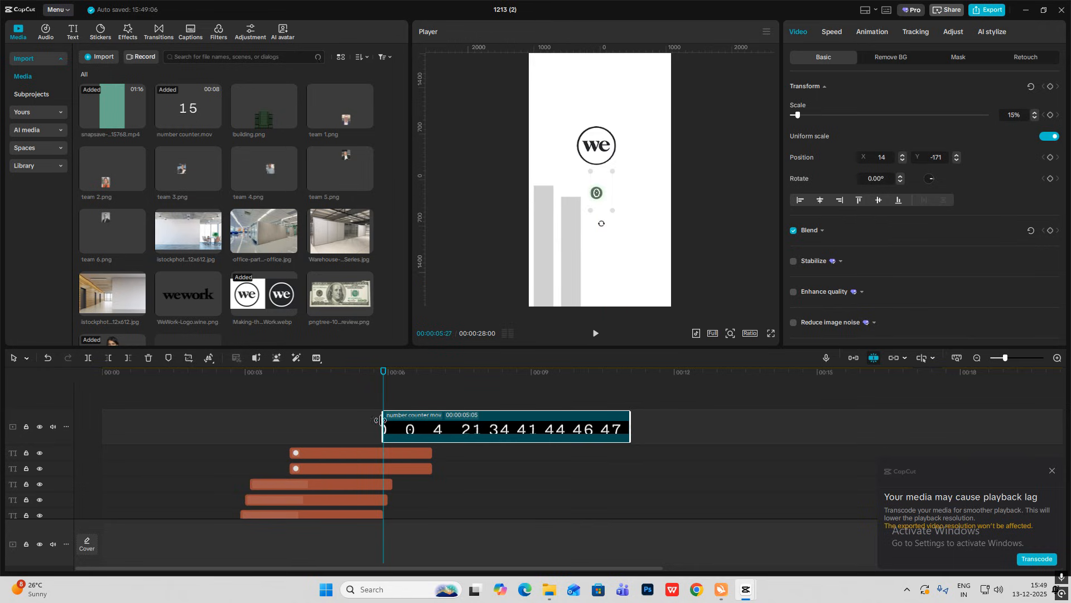
drag(415, 420, 321, 422)
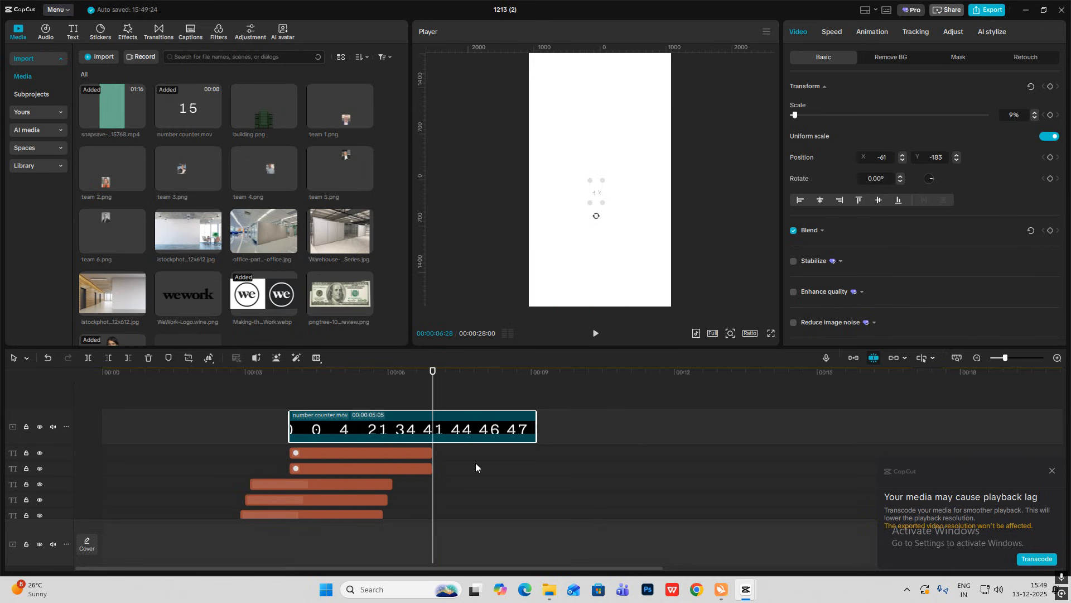
key(ctrl+b)
Combine the counter's first part with both circles into a compound clip and move it to start at the green bar's first keyframe
click(455, 433)
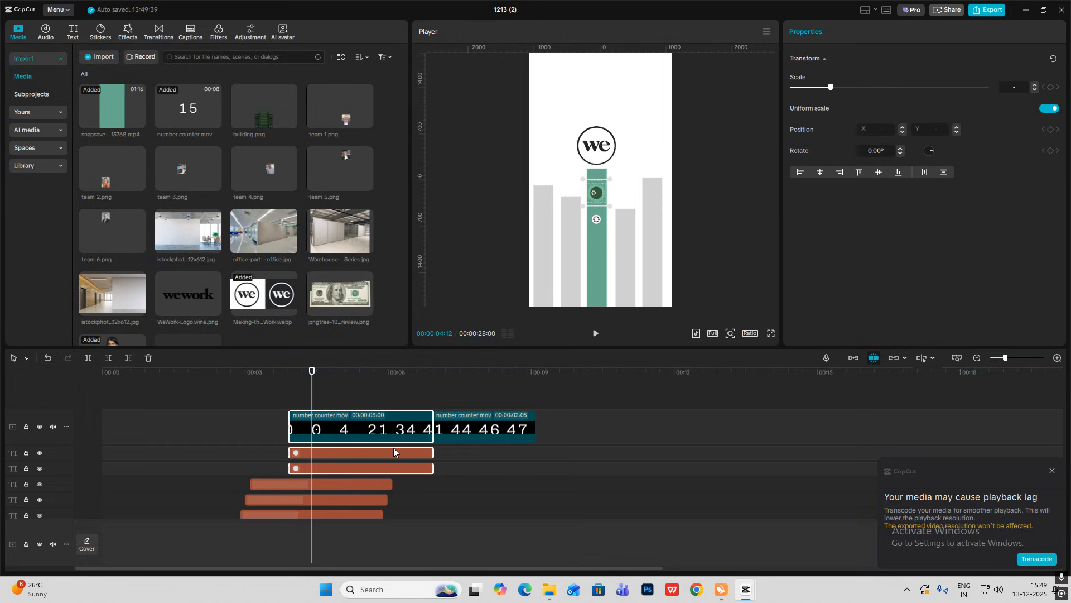
key(alt+g)
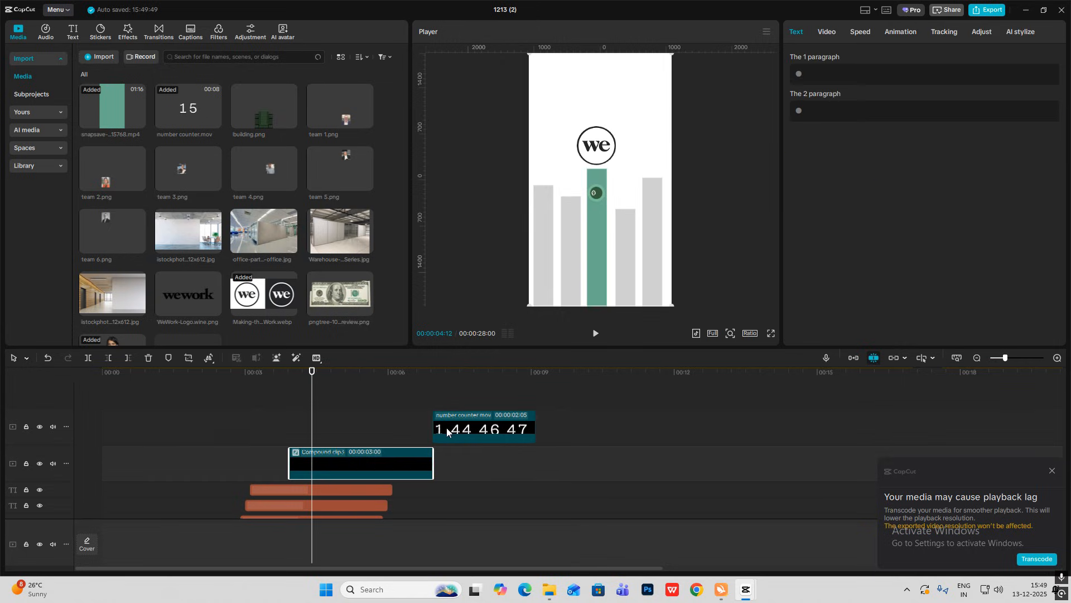
click(443, 399)
drag(442, 401, 368, 407)
drag(334, 459, 295, 458)
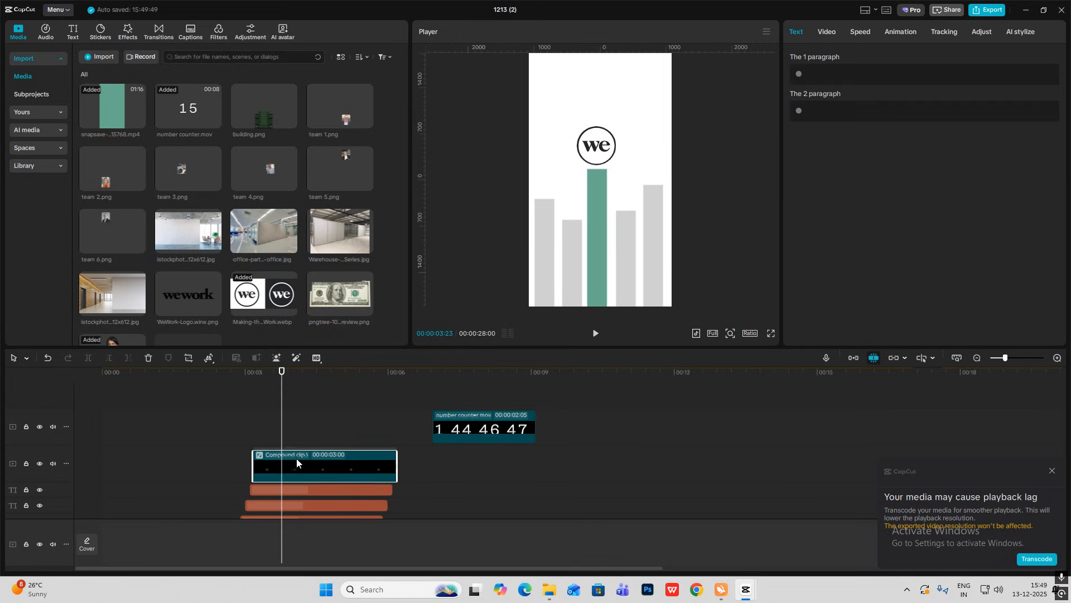
scroll(327, 445, down, 2)
click(234, 498)
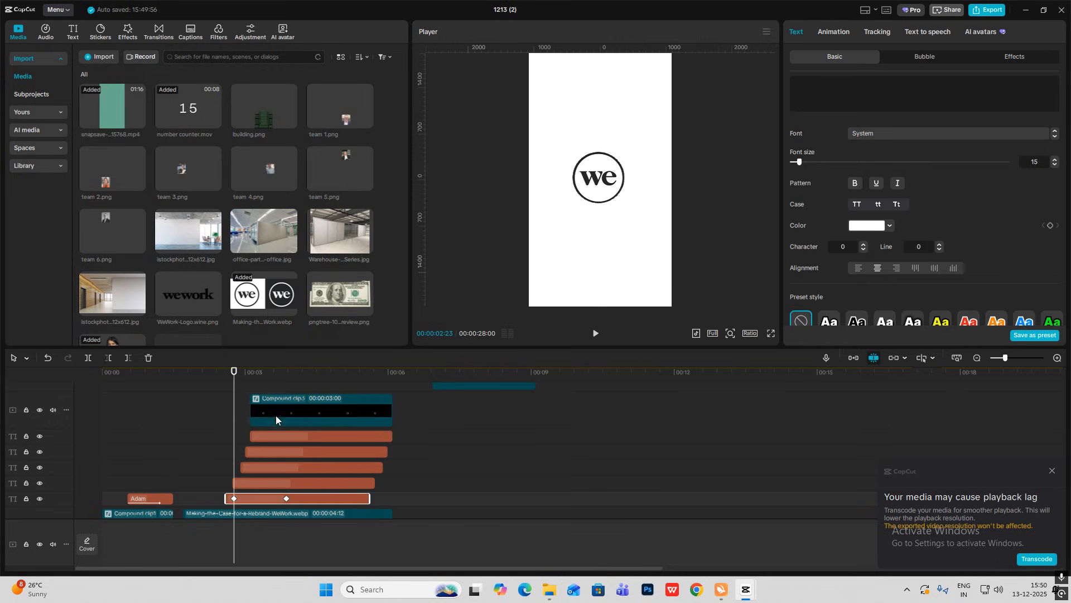
drag(275, 415, 258, 407)
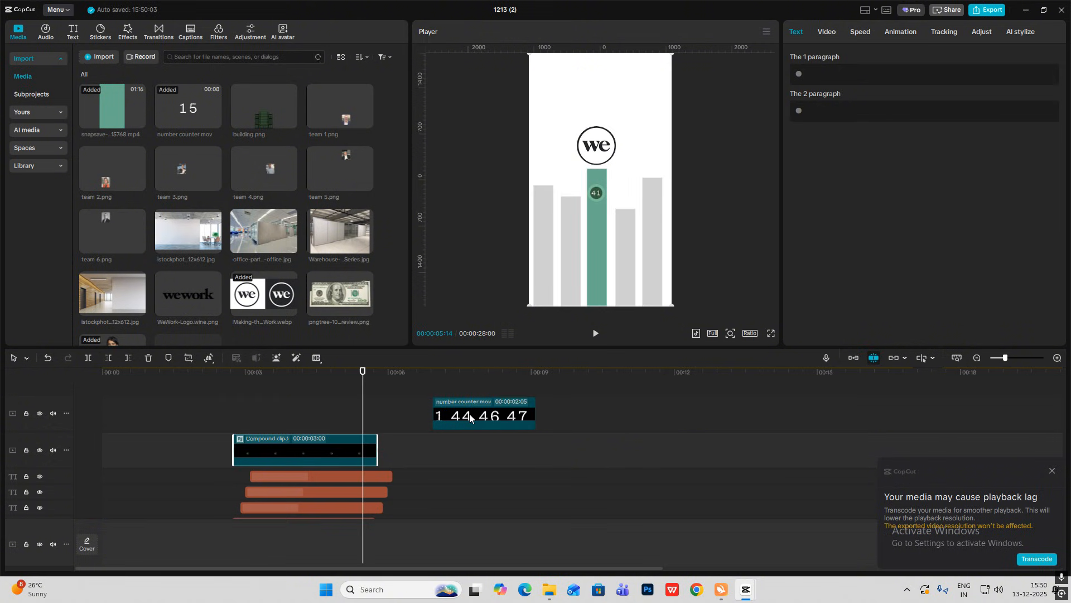
Move the remaining number counter clip directly behind the compound clip on the same track
drag(469, 417, 417, 457)
click(375, 444)
scroll(443, 455, down, 2)
scroll(442, 454, up, 2)
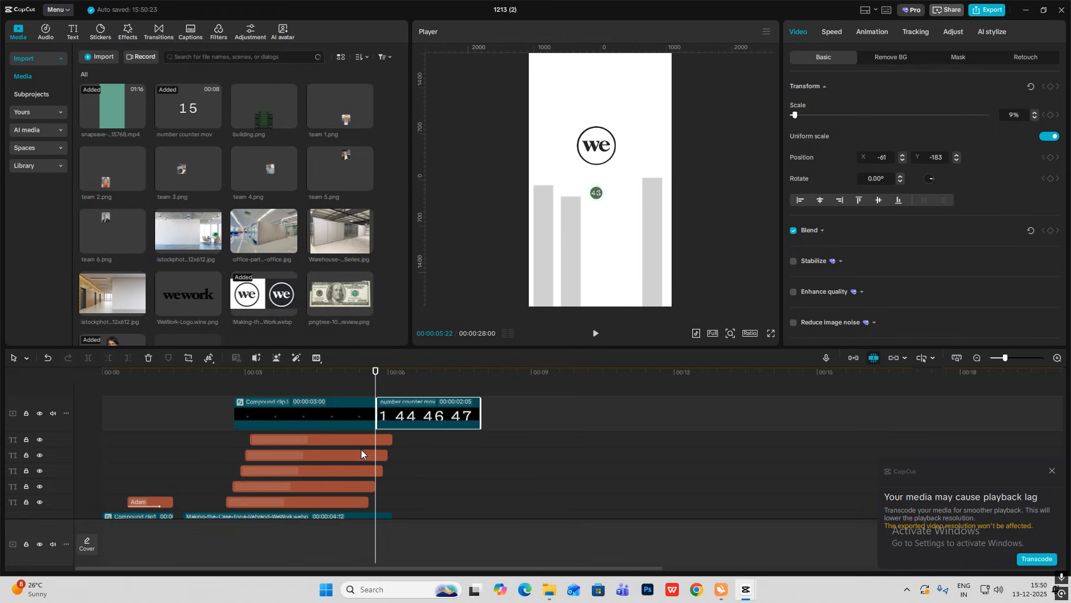
Extend the green bar clip to almost 12 seconds and lengthen the four grey bar clips by about one second
click(211, 460)
drag(212, 463, 466, 503)
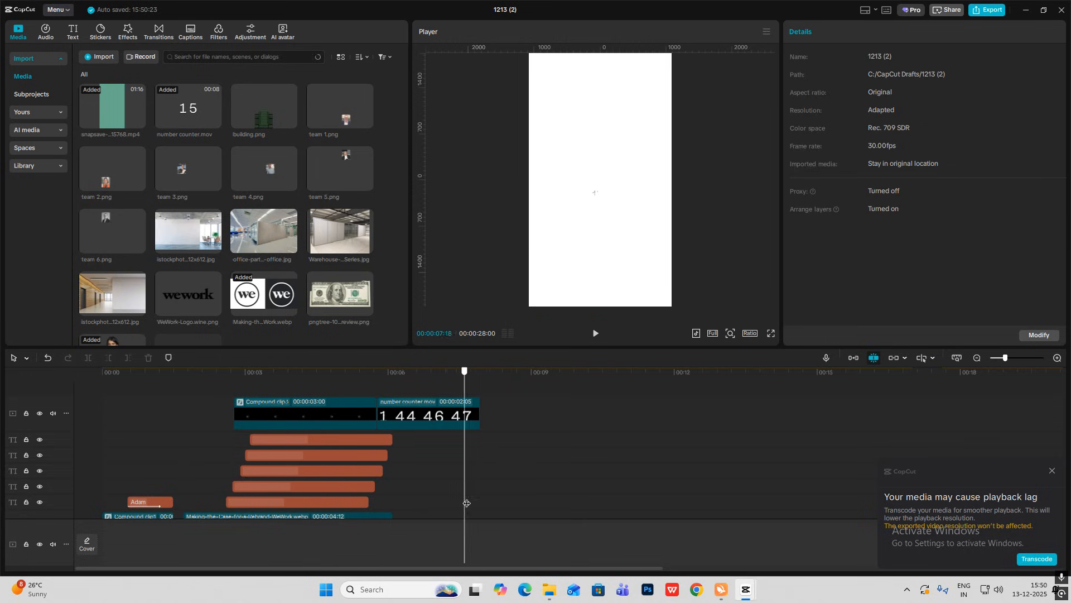
drag(369, 502, 661, 512)
drag(374, 486, 428, 490)
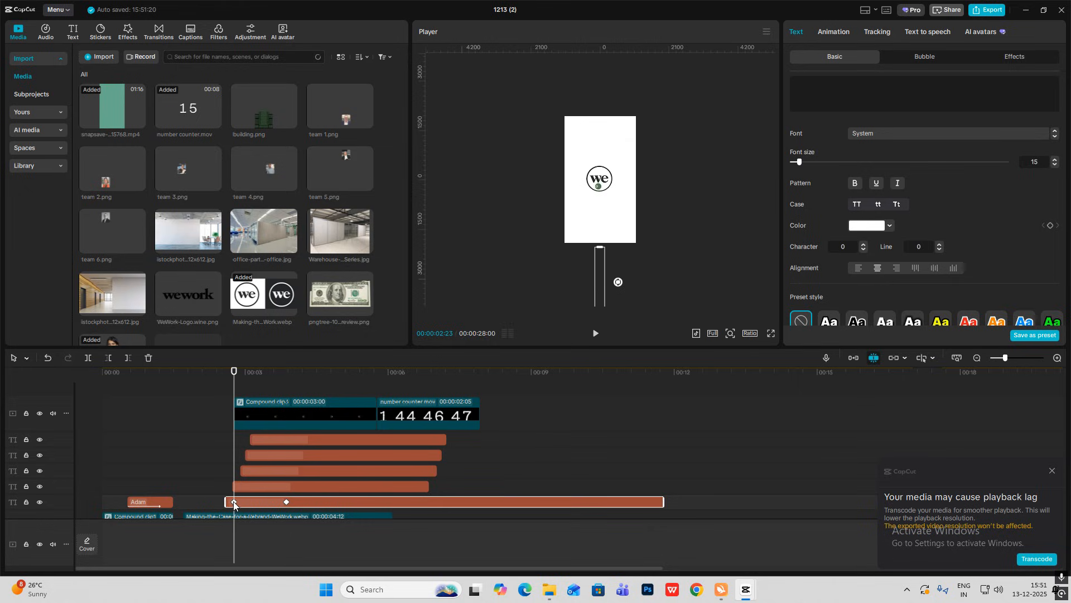
Add transform keyframes to the counter compound clip at 00:00:02:23 and lower it below the frame to the green bar's starting position
click(259, 420)
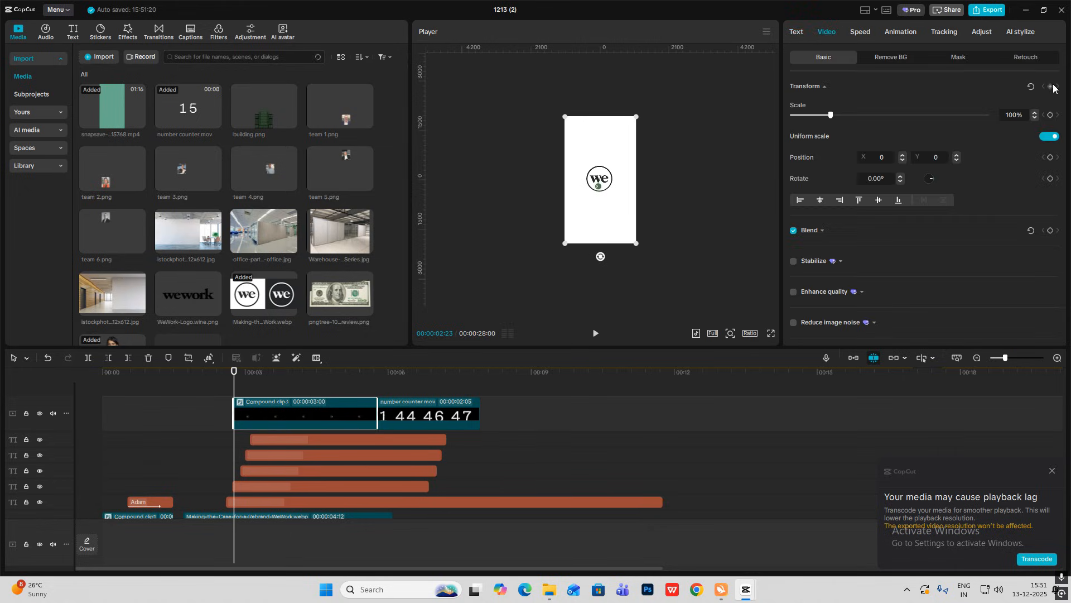
click(1052, 86)
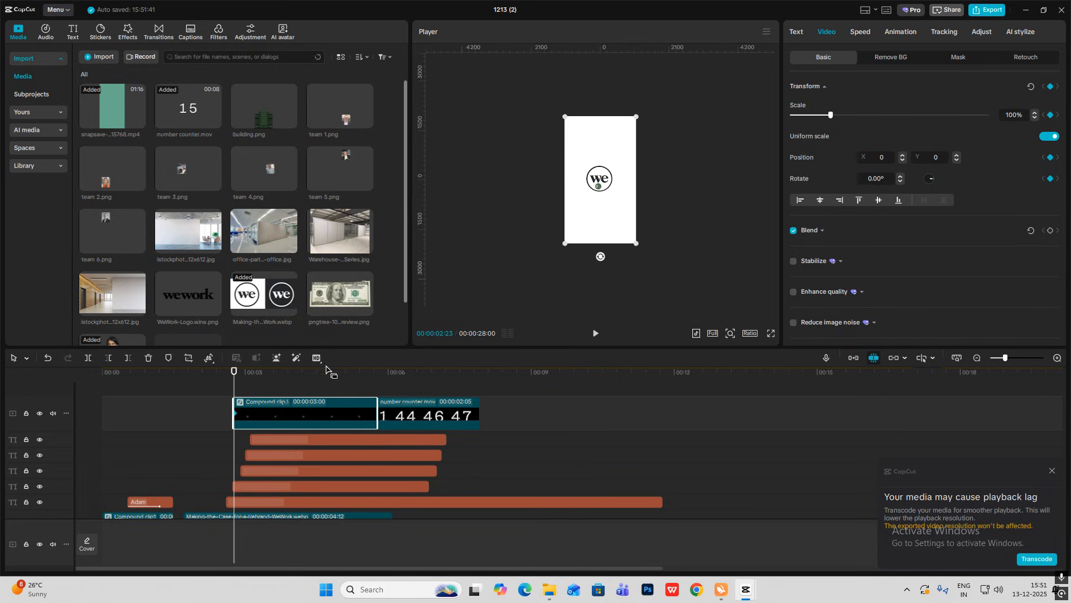
click(258, 502)
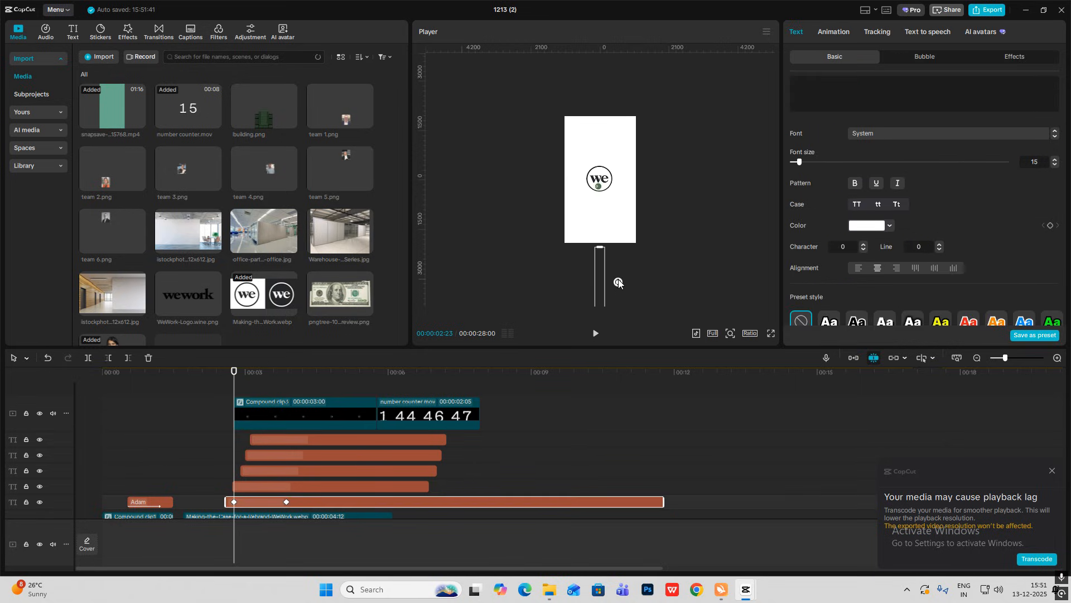
click(258, 418)
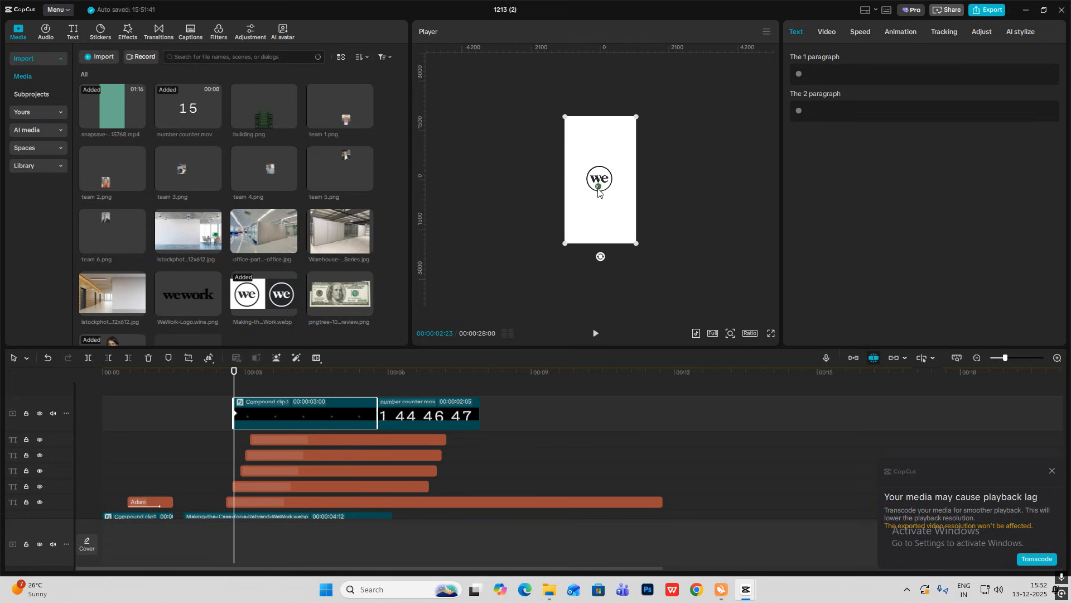
drag(598, 190, 596, 263)
At 00:00:03:26, the green bar's second keyframe, raise the compound clip so the counter badge sits near the bar's upper end
drag(235, 386, 288, 396)
click(287, 502)
click(302, 412)
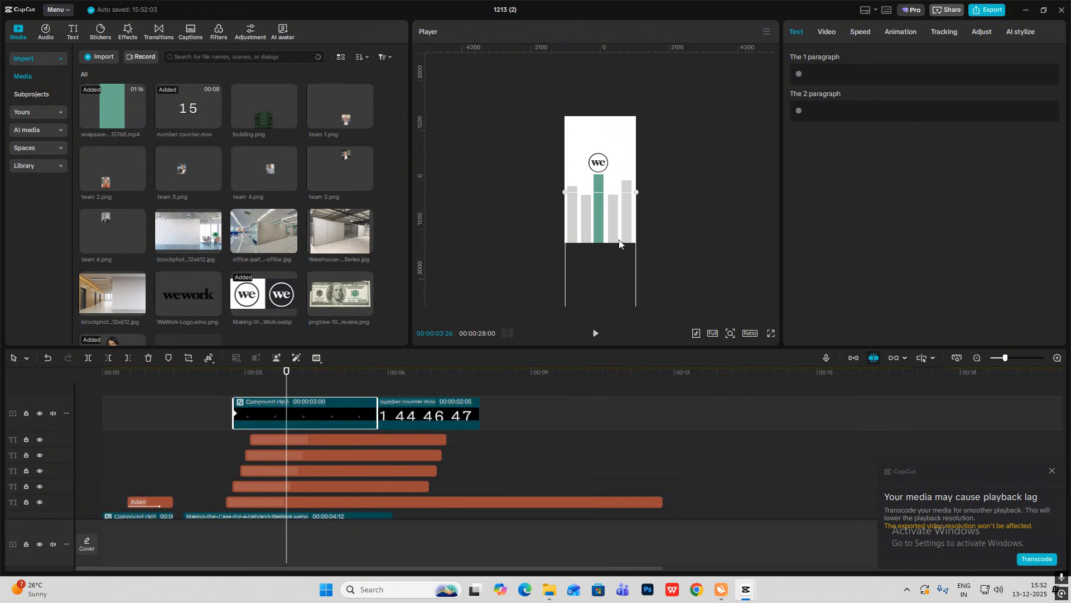
drag(614, 261, 614, 191)
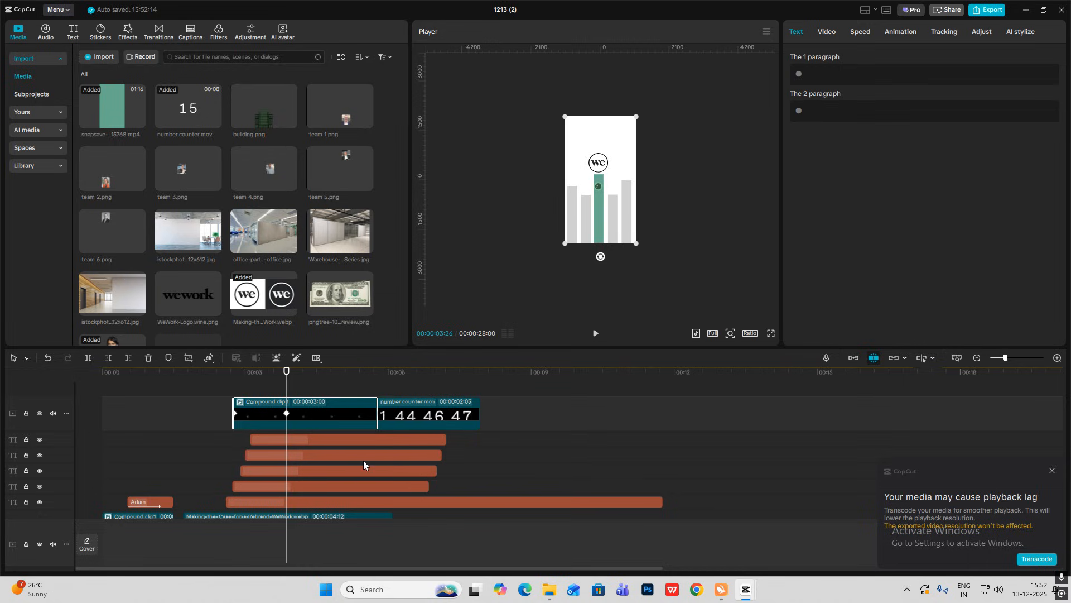
Apply the Cubic Out curve to the compound clip's Y position keyframes
key(alt+k)
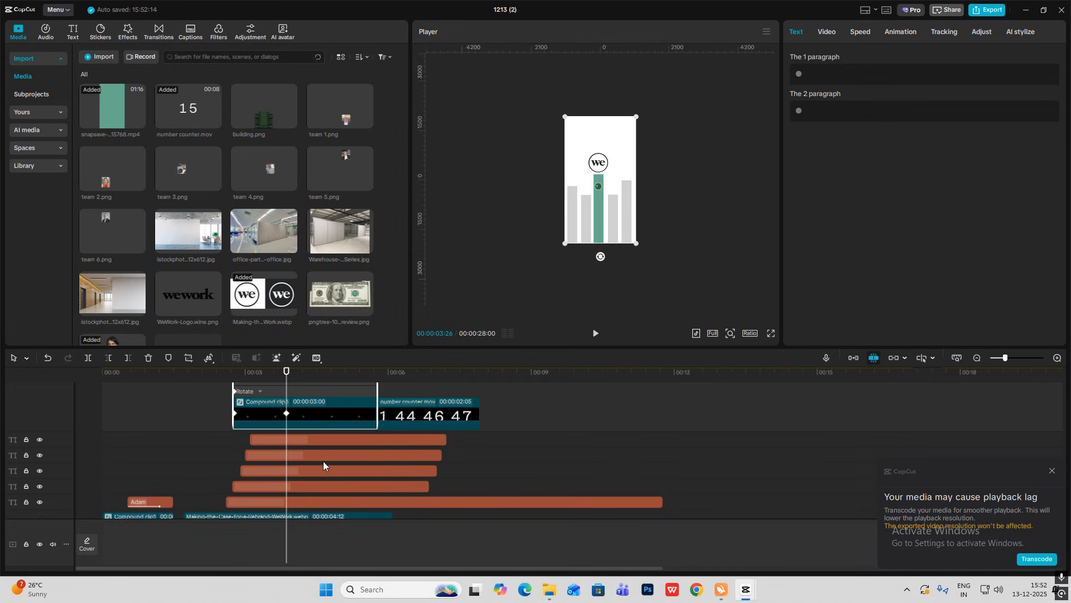
scroll(312, 461, up, 2)
click(311, 435)
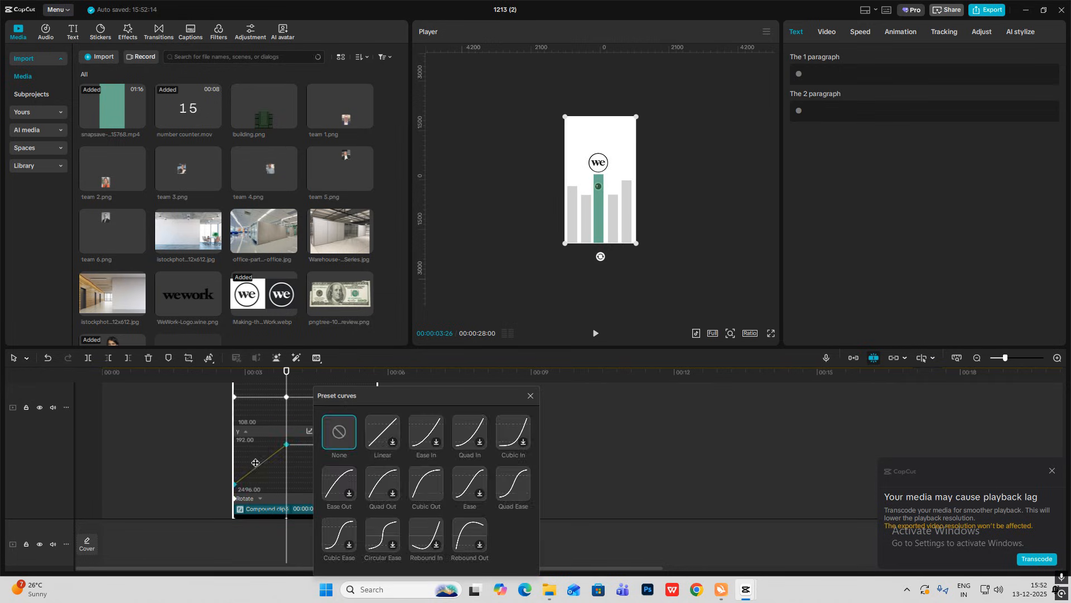
click(417, 482)
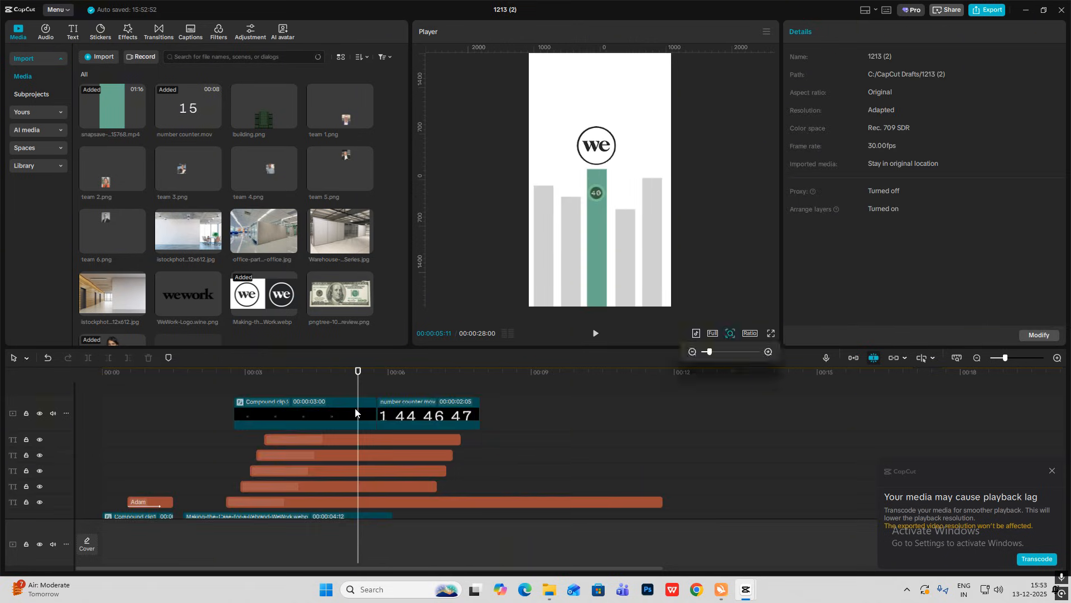
Trim the end of the counter compound clip so that it finishes at 00:00:04:26
click(355, 412)
click(362, 441)
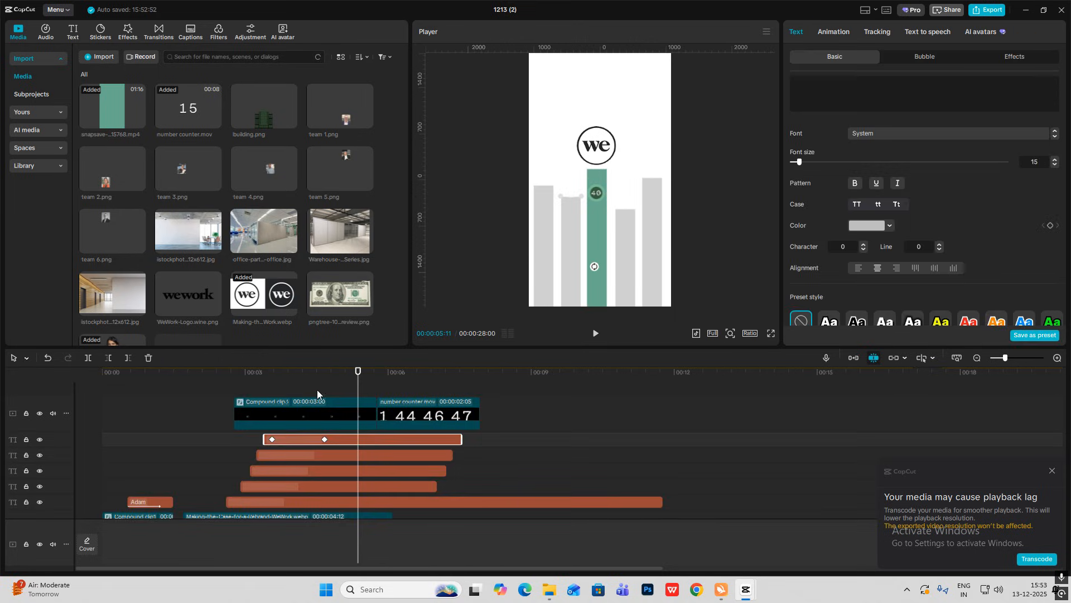
click(304, 392)
click(335, 402)
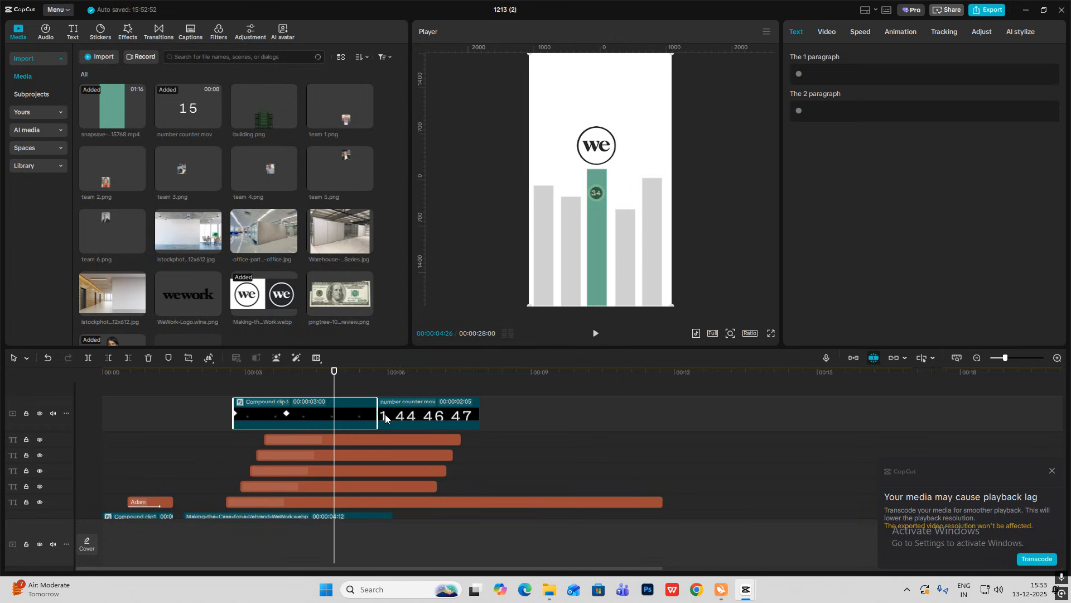
click(380, 410)
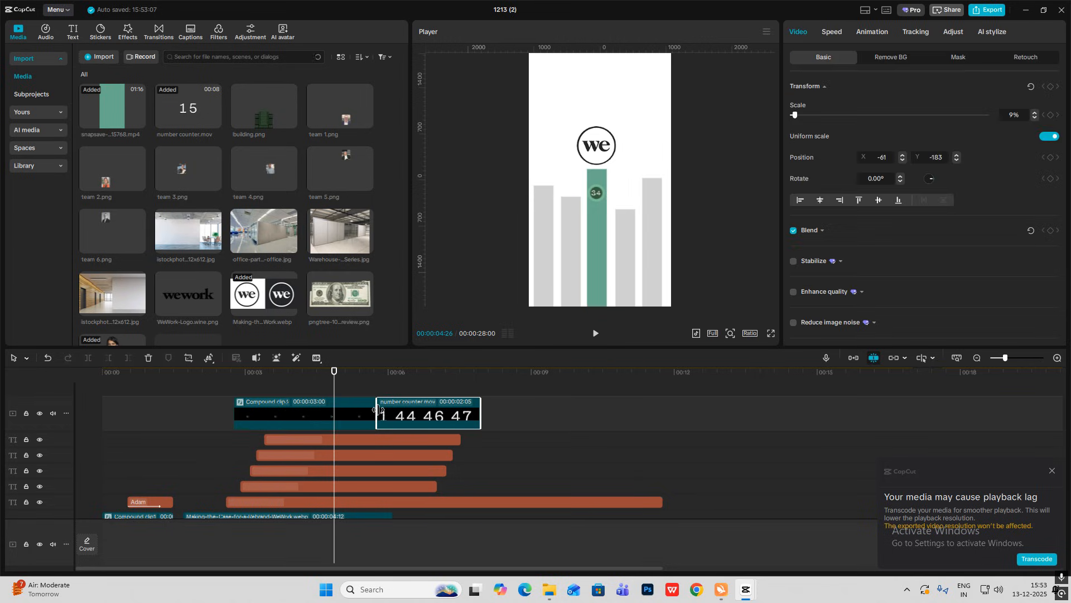
click(369, 414)
key(w)
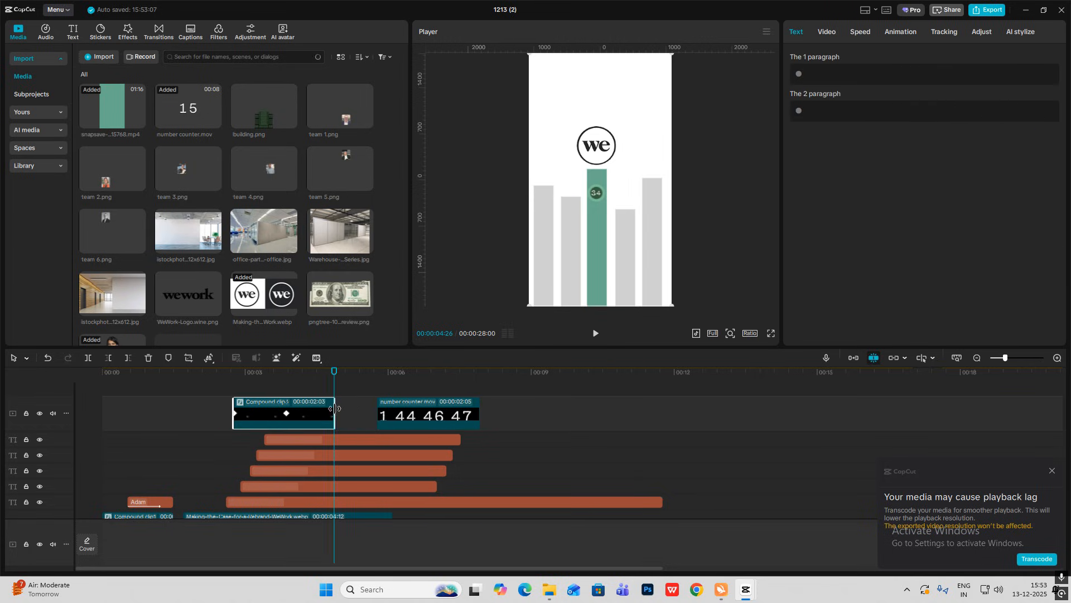
Extend the start of the number counter clip back to the end of the compound clip and preview the cut
drag(378, 411, 241, 393)
click(312, 386)
key(space)
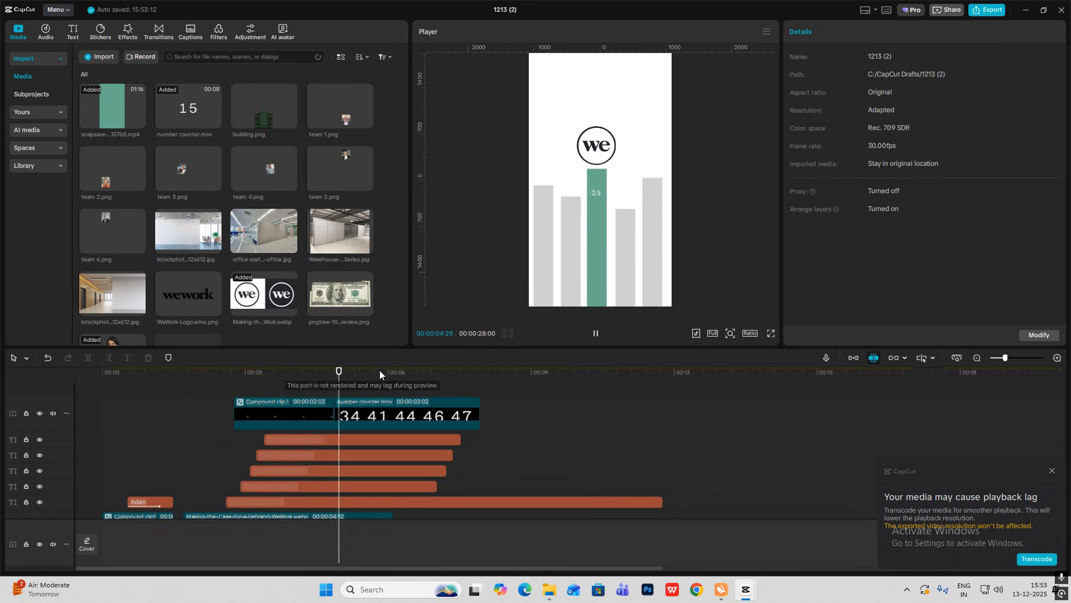
key(space)
drag(331, 378, 335, 386)
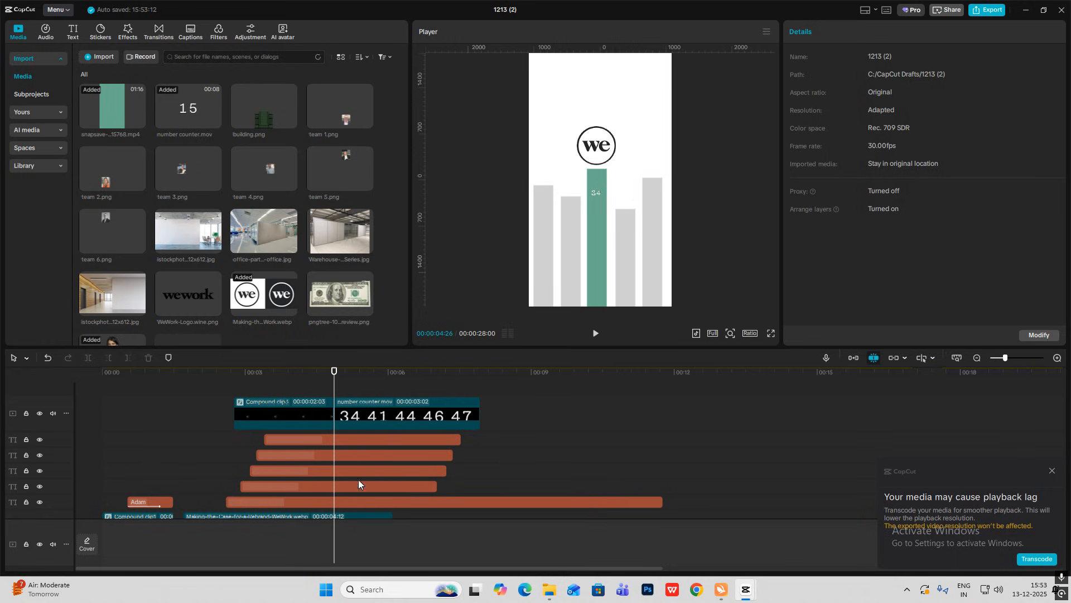
Add transform keyframes to the green bar and scale it to 427% at 00:00:04:26 so it fills the frame
click(339, 503)
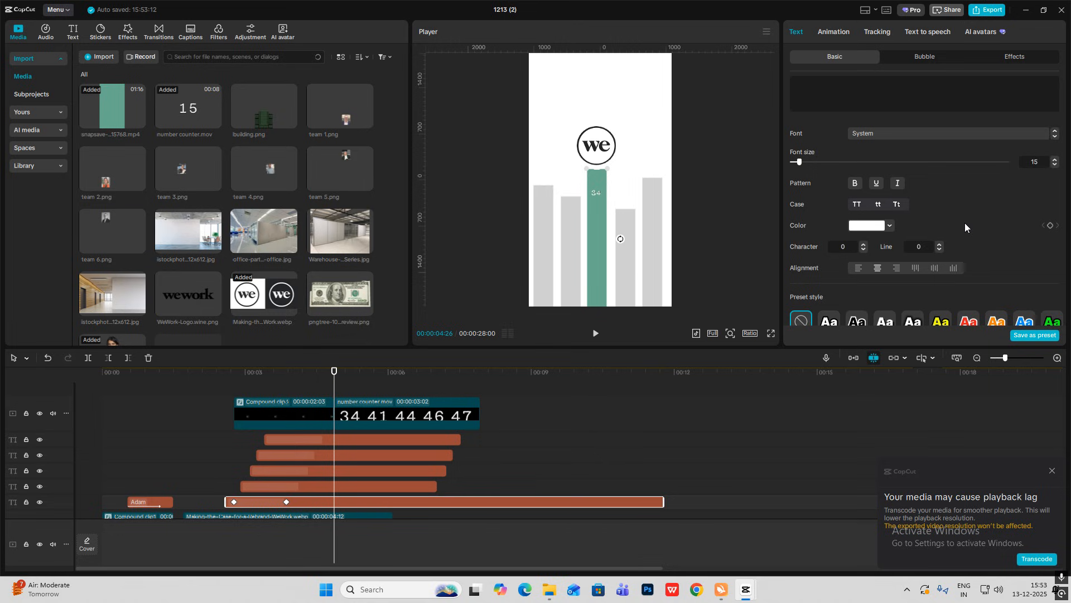
scroll(976, 214, down, 5)
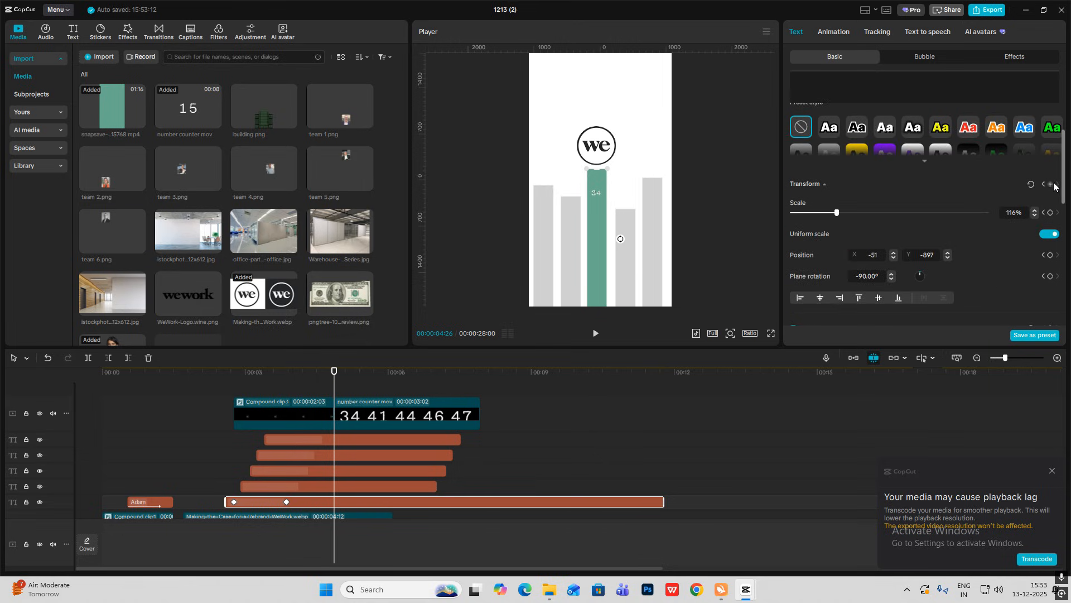
click(1052, 184)
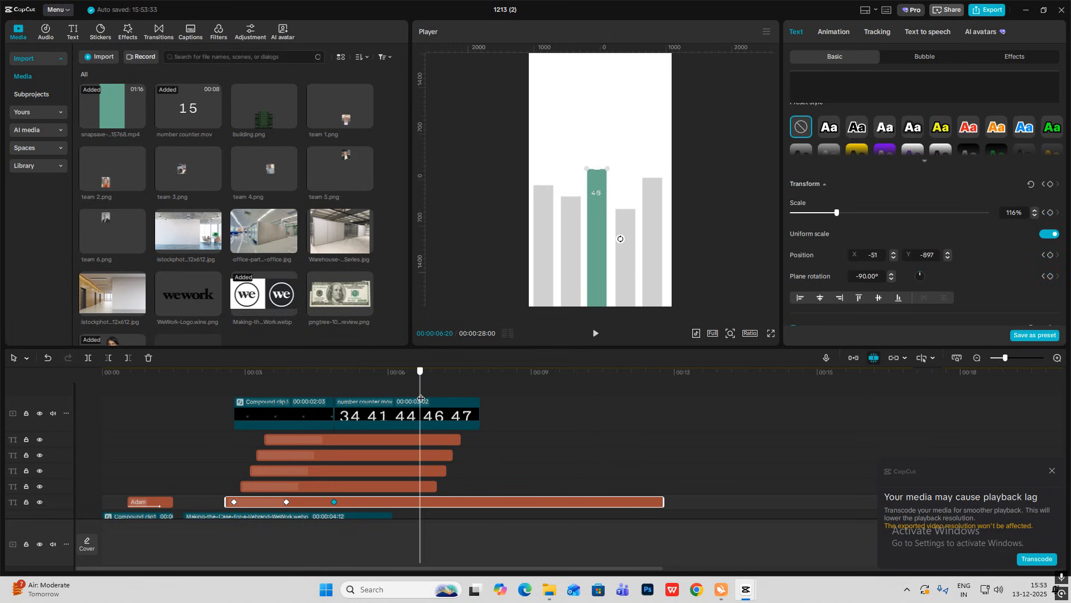
scroll(815, 292, up, 3)
drag(815, 292, 960, 318)
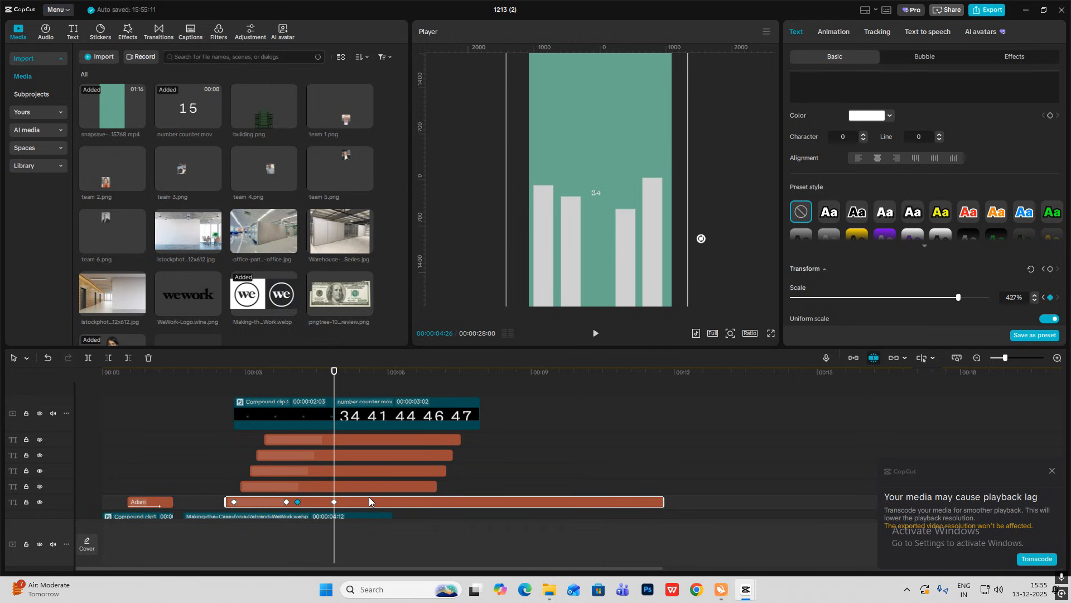
Apply the Cubic Out curve to the green bar's enlarging scale keyframes and hide the keyframe graph
key(alt+k)
click(321, 499)
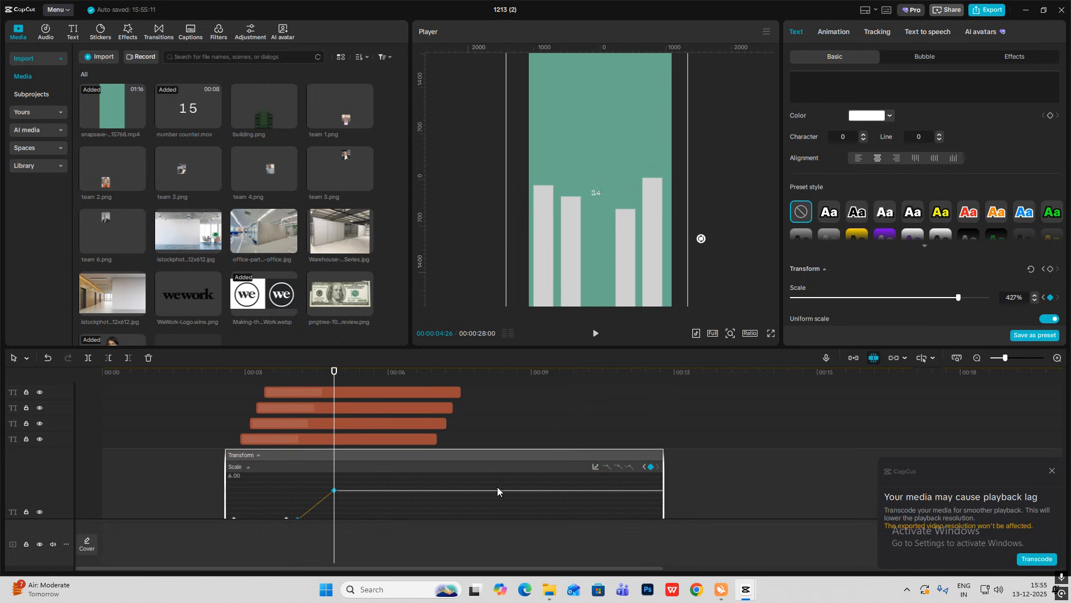
click(592, 469)
click(708, 481)
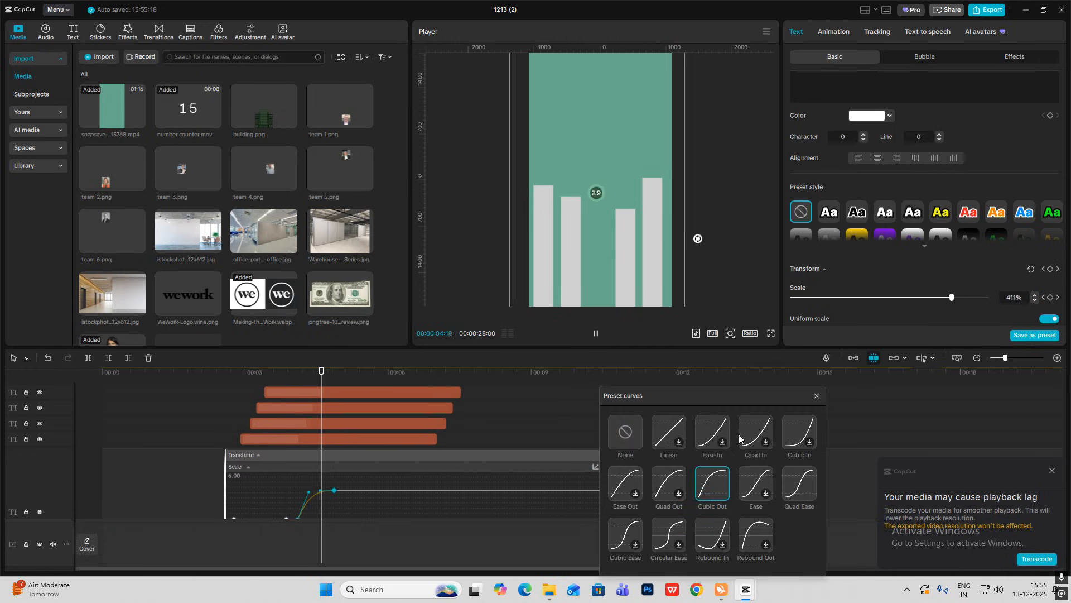
click(820, 395)
scroll(357, 464, down, 1)
click(322, 467)
key(alt+k)
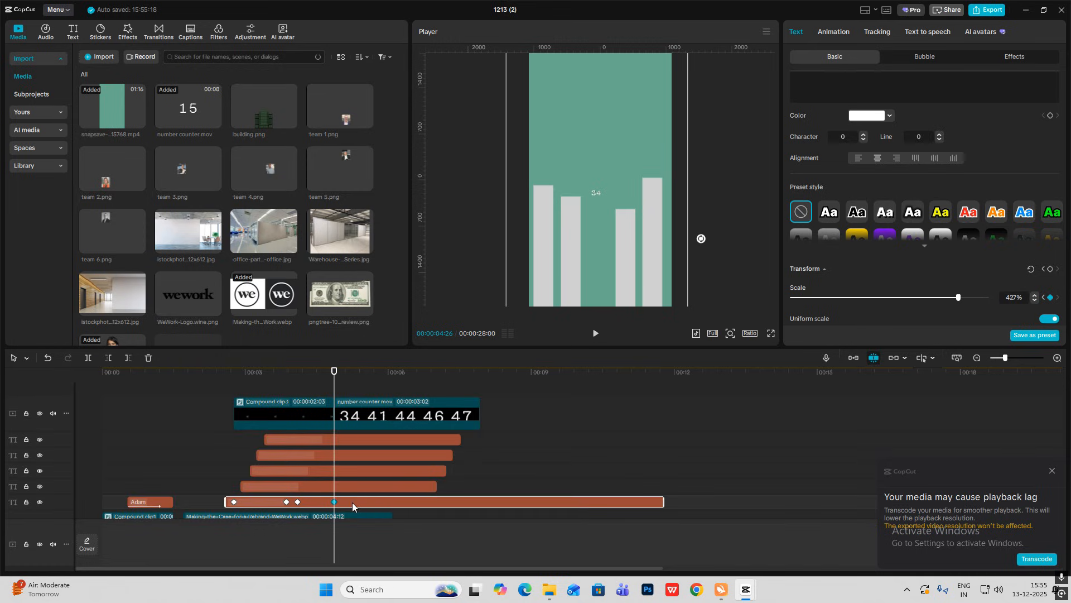
Move the green bar clip to the track directly above the four grey bars and preview the result
drag(353, 502, 353, 437)
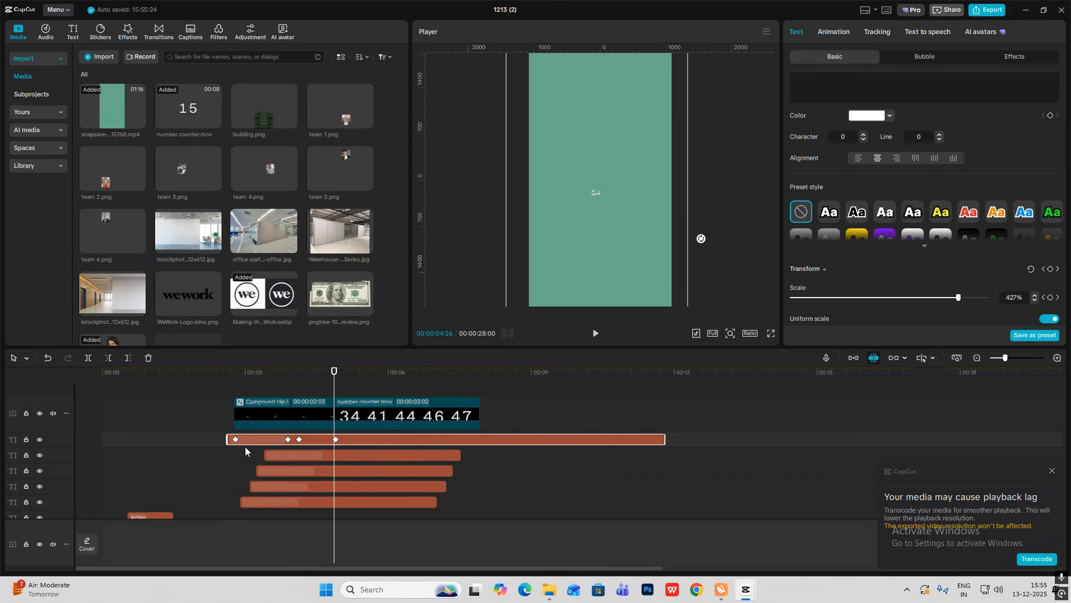
click(223, 464)
key(space)
key(space)
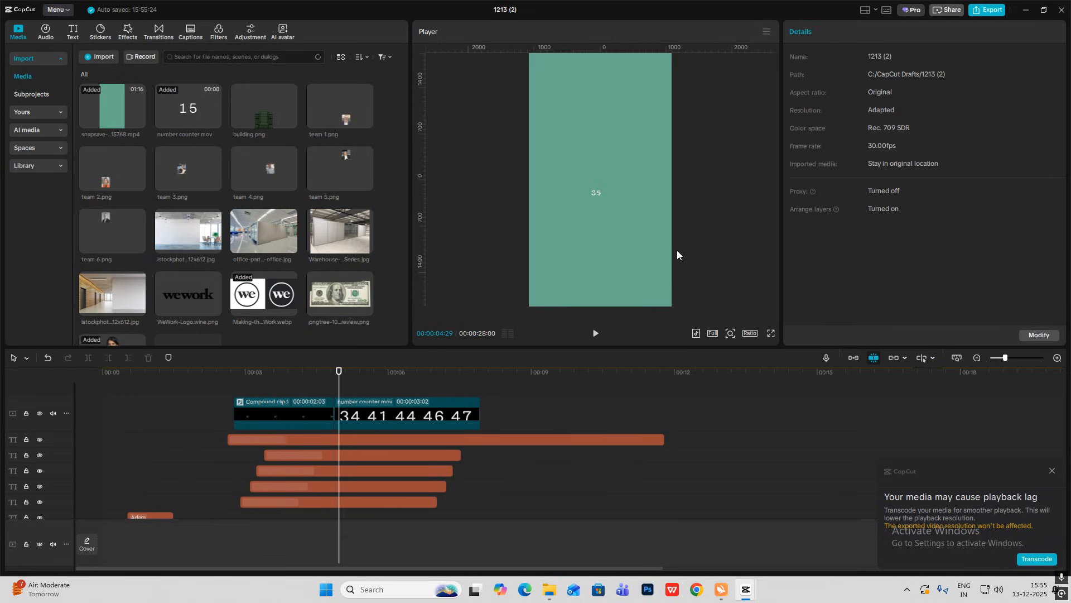
Keyframe the number counter's transform at 00:00:04:26, and at 00:00:06:11 set scale 21%, X -553 and Y 92
click(382, 440)
click(336, 440)
click(297, 385)
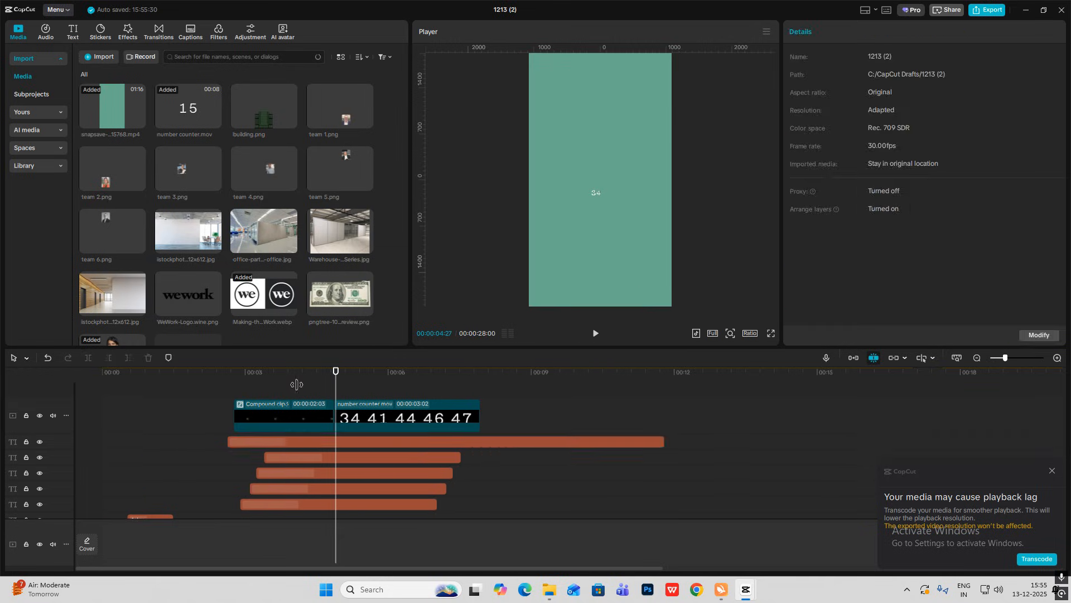
click(361, 427)
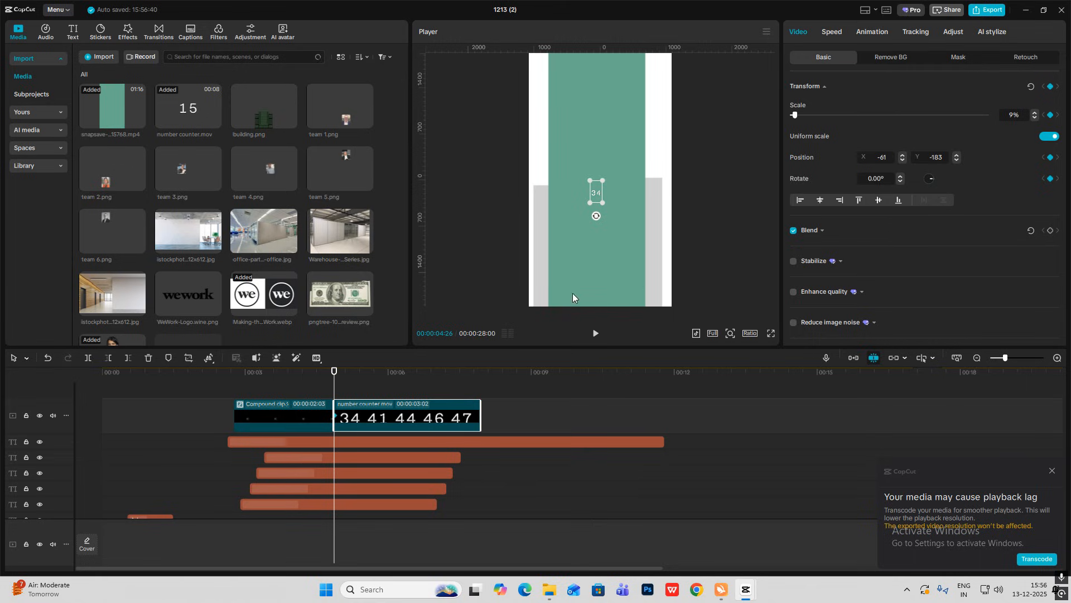
drag(335, 387, 405, 400)
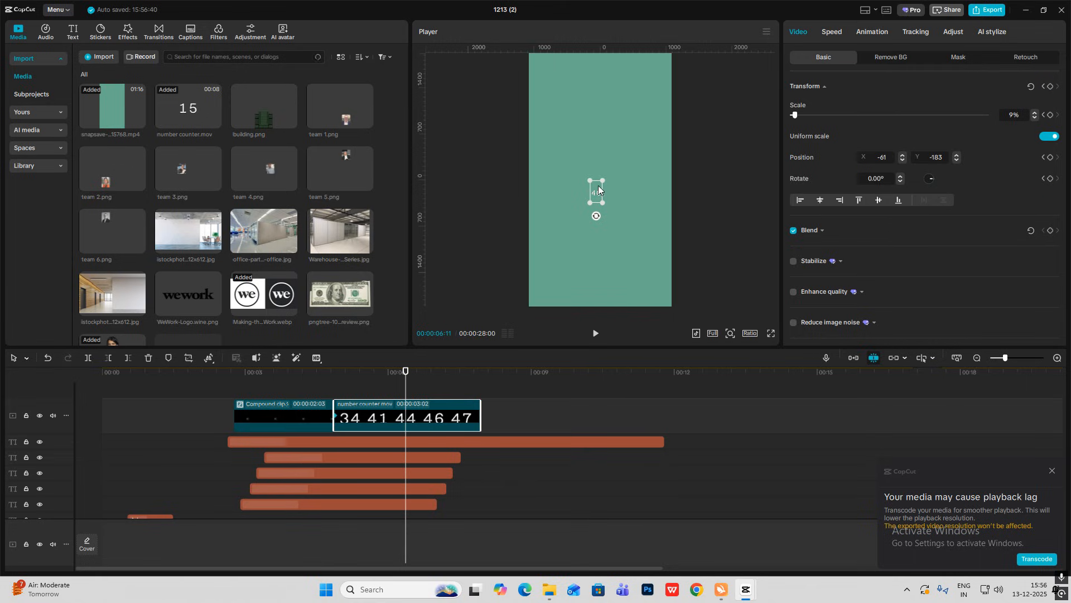
drag(568, 172, 606, 155)
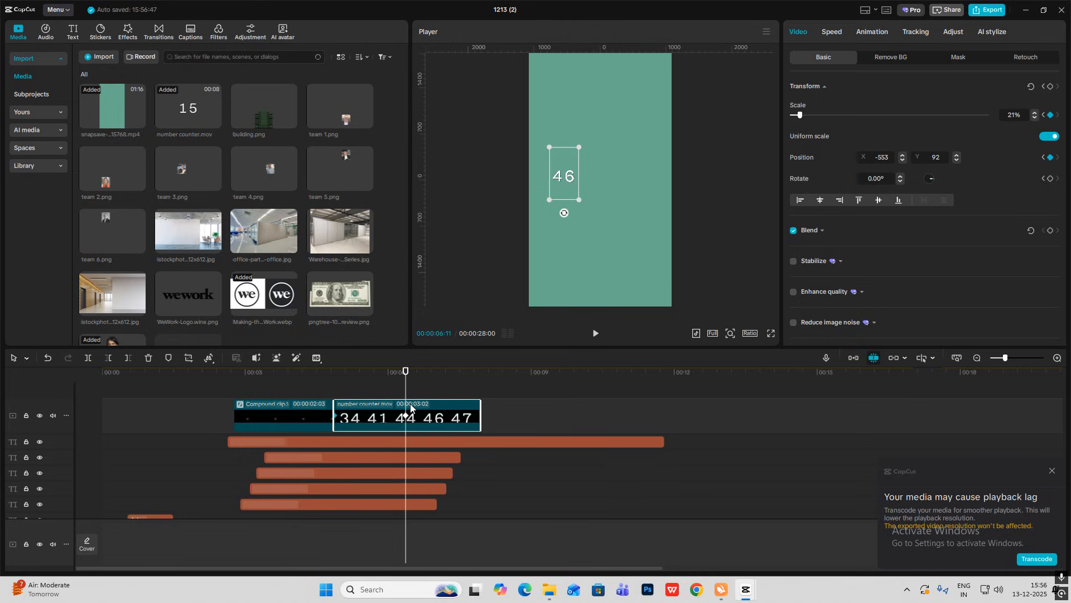
Apply the Cubic Out curve to the number counter clip's scale keyframes
click(411, 408)
click(374, 424)
scroll(376, 423, up, 2)
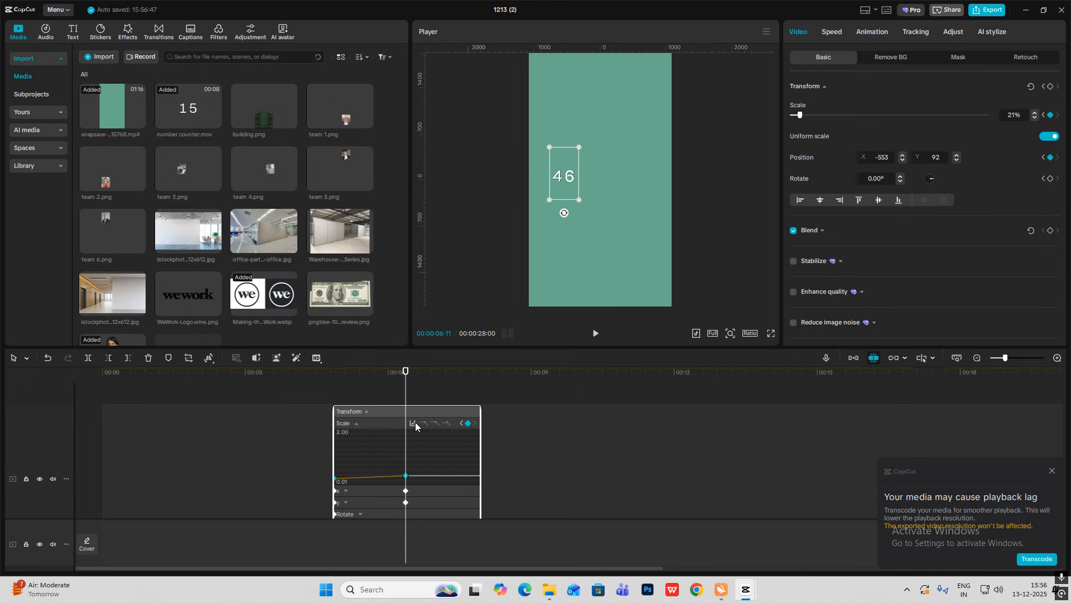
click(414, 423)
click(528, 485)
click(632, 401)
scroll(362, 458, down, 2)
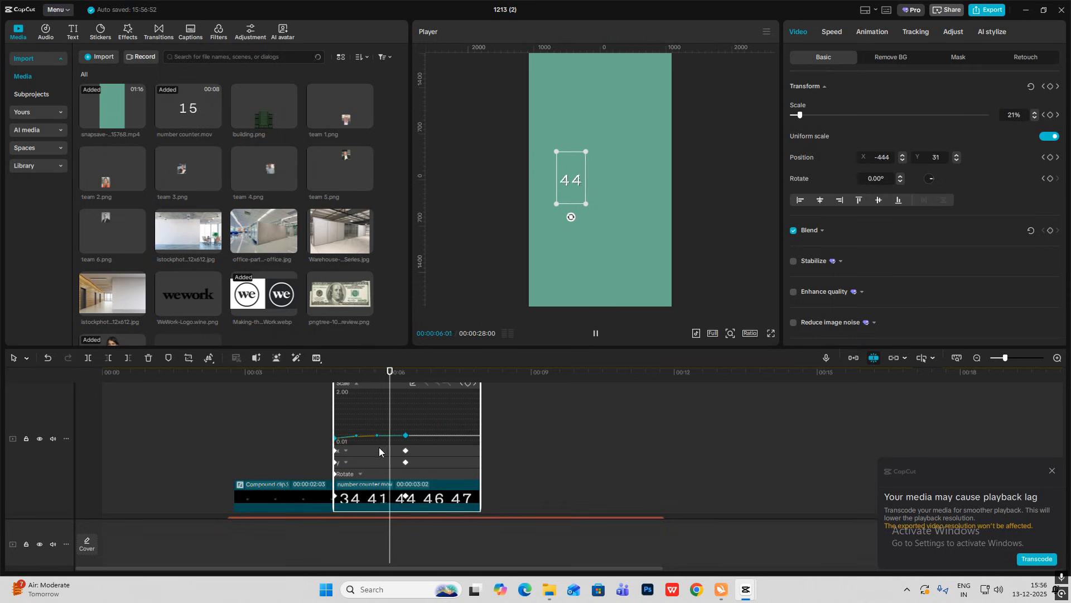
Apply the Cubic Out curve to the number counter's X position keyframes and play back the counter movement
click(379, 451)
click(414, 394)
click(527, 479)
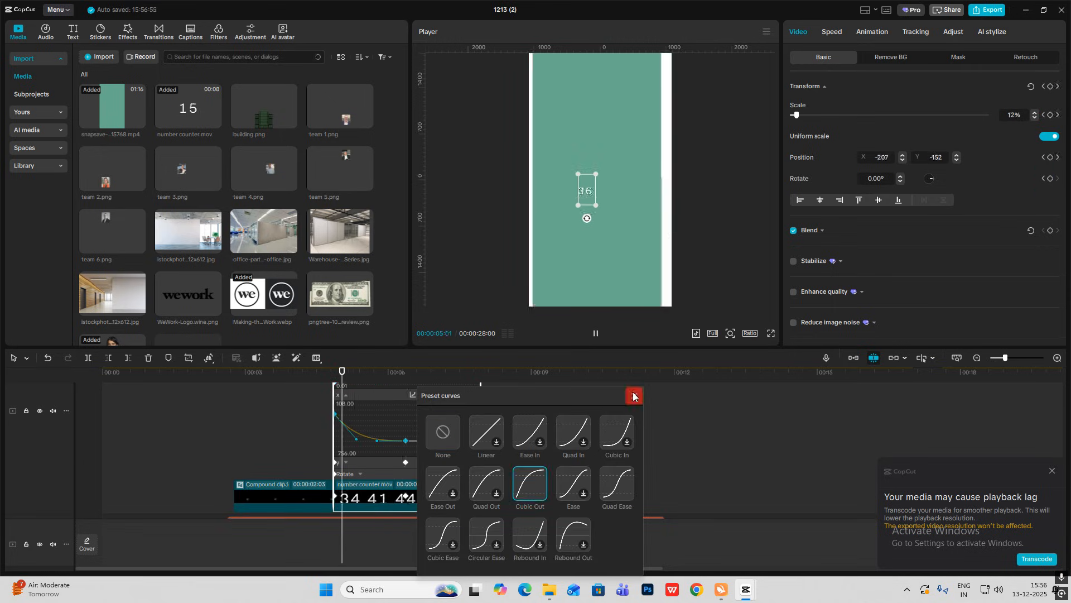
click(633, 396)
click(446, 518)
click(222, 399)
key(space)
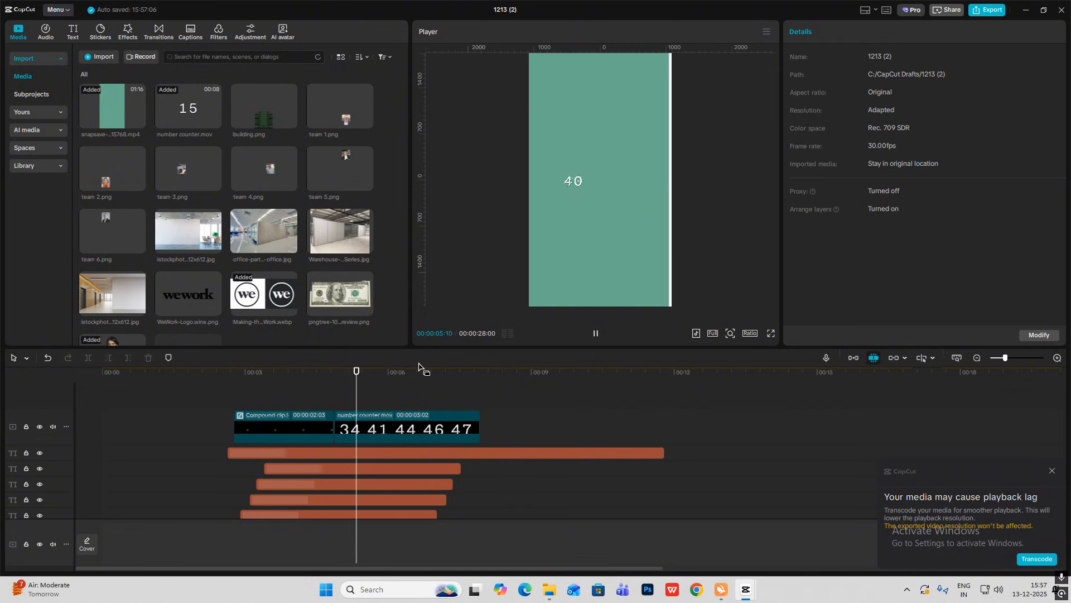
key(space)
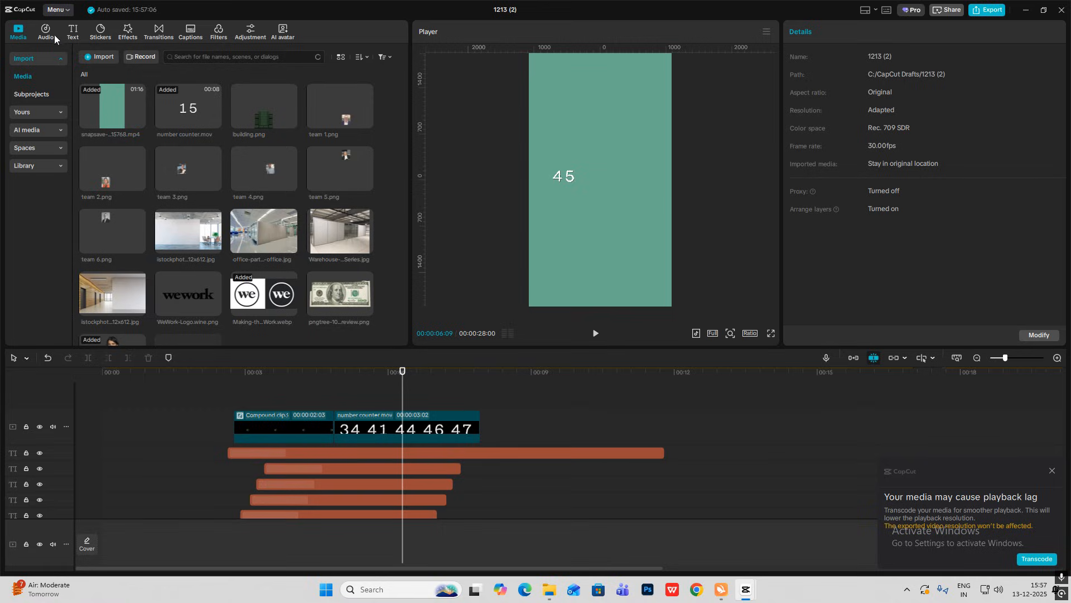
Add a default text clip above the number counter and view the "$47 Billion Valuation" title in the reference video
click(70, 34)
drag(103, 74, 377, 416)
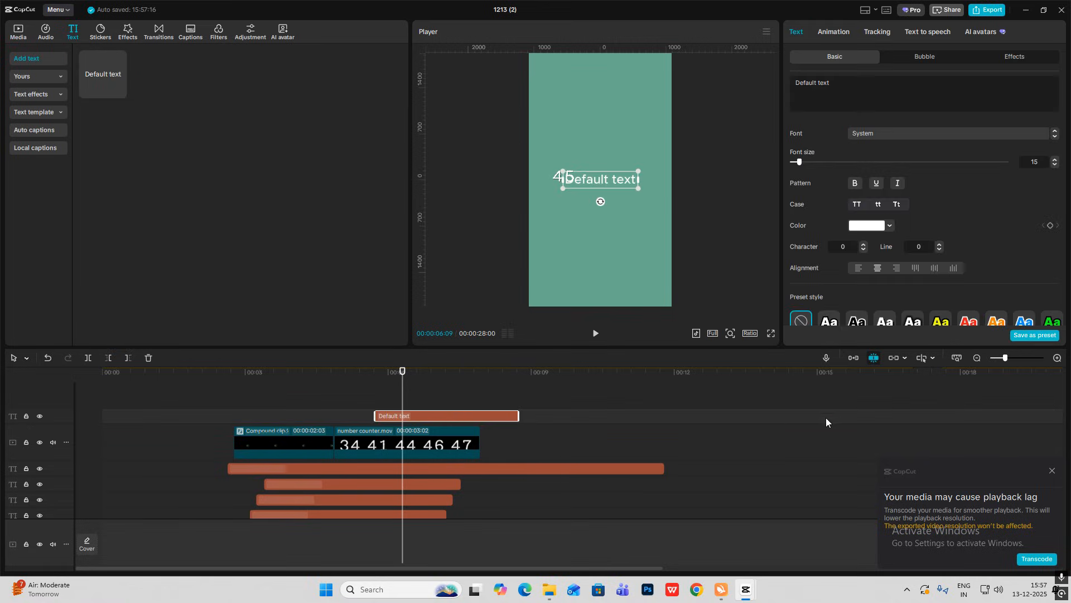
click(1052, 472)
click(978, 358)
click(594, 493)
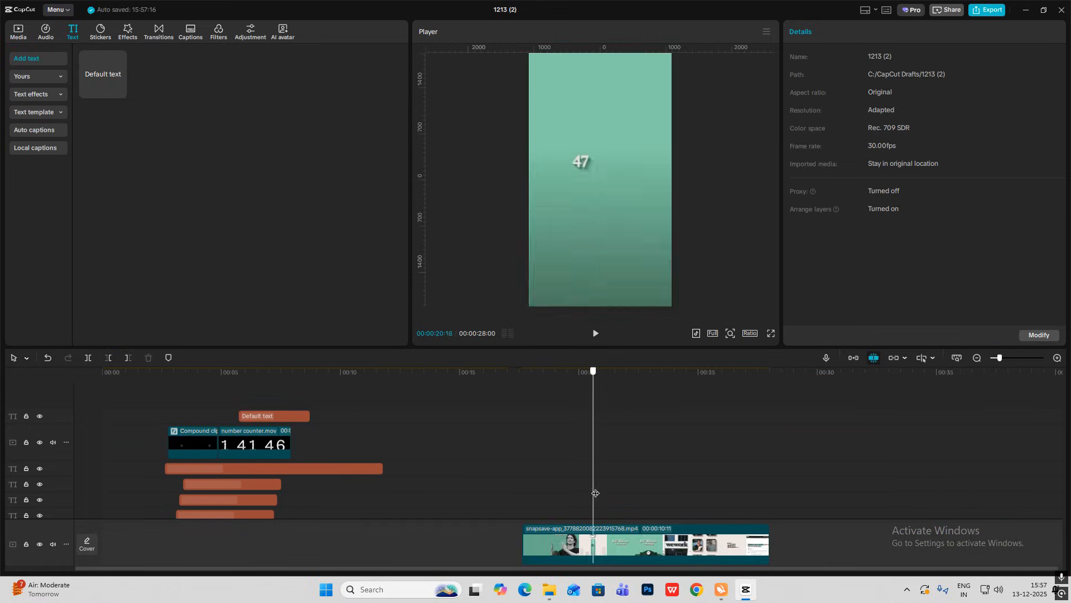
drag(594, 493, 613, 496)
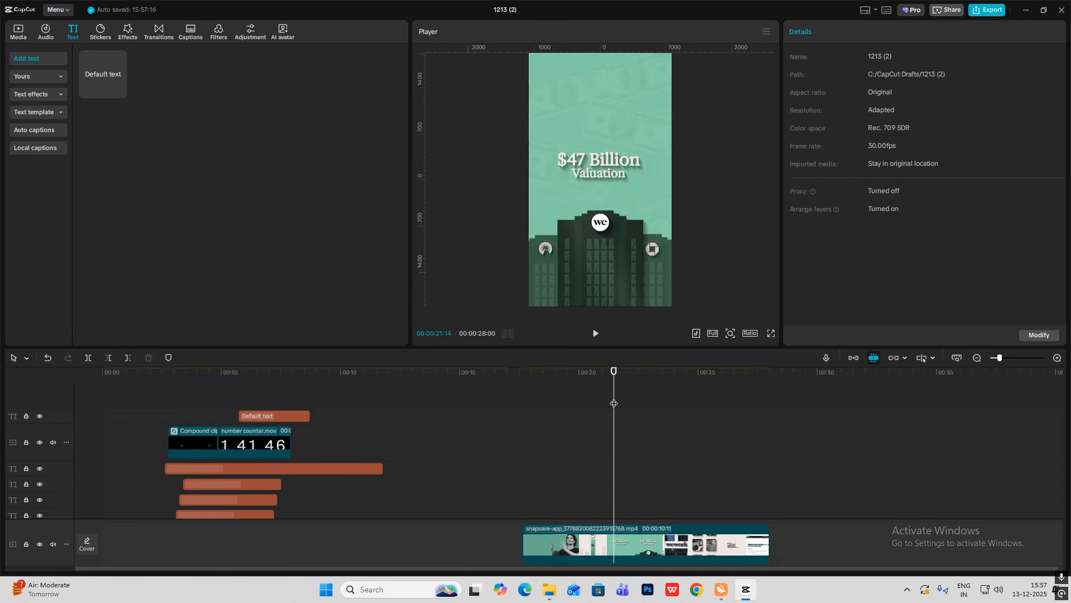
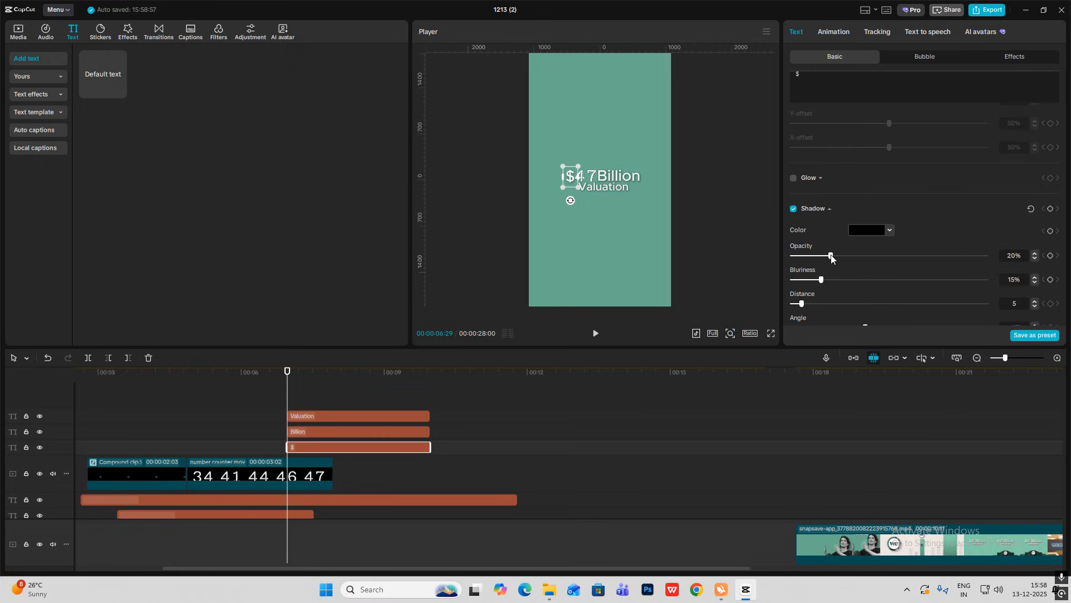
Start the "$", "Billion" and "Valuation" text clips at 00:00:06:06 and give all three the Fade In animation
click(252, 409)
drag(308, 426, 267, 434)
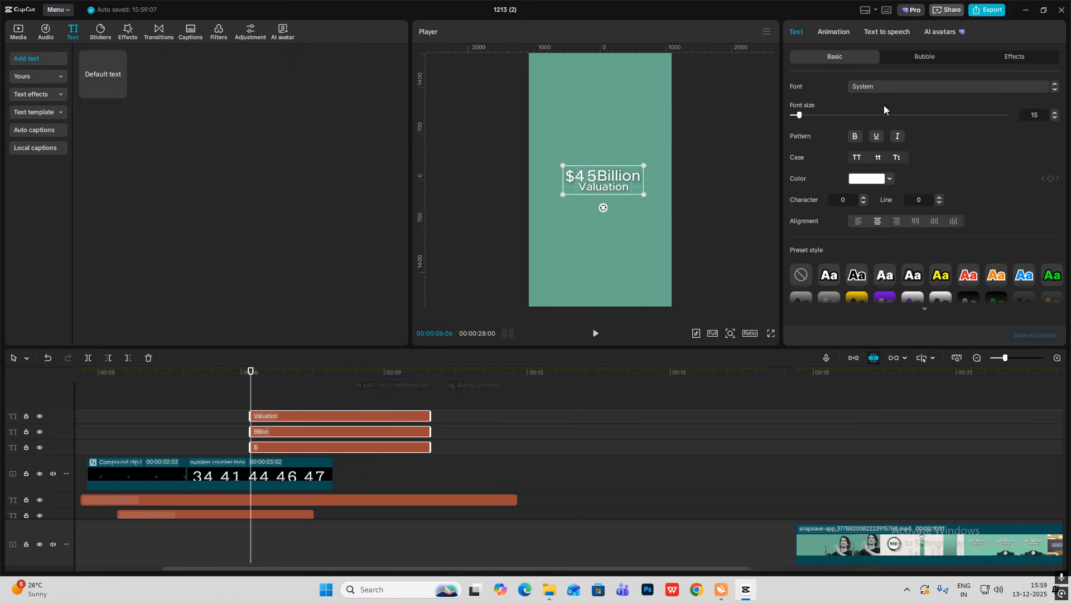
click(834, 33)
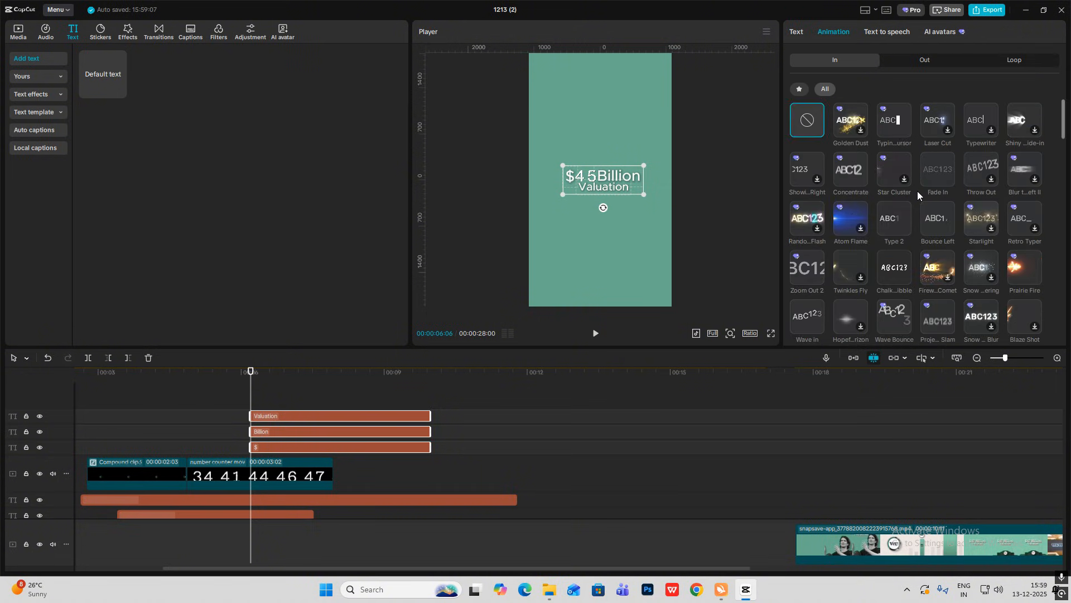
click(932, 170)
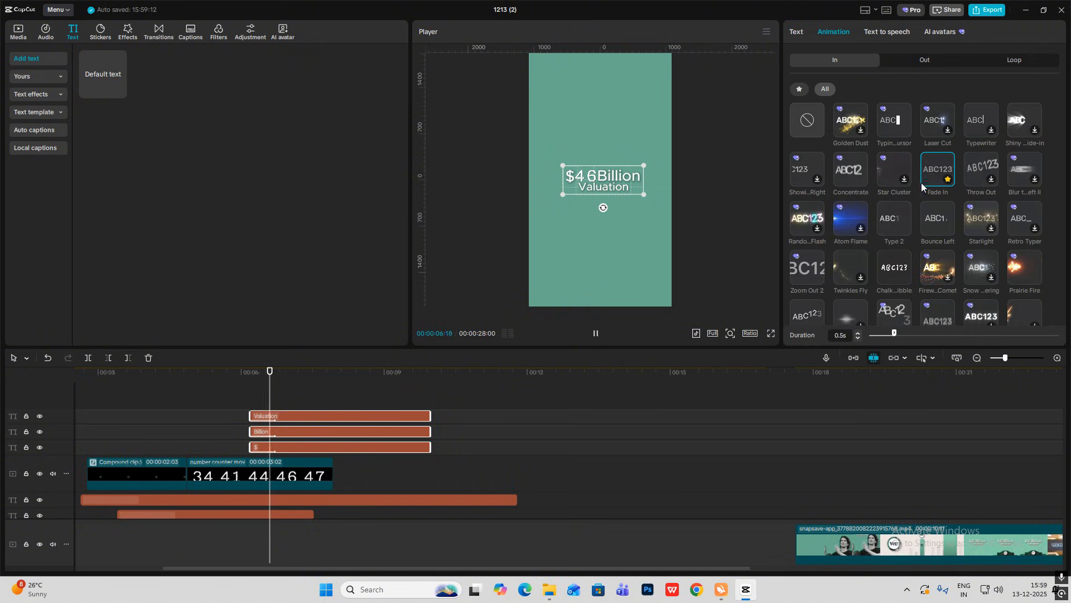
Play back the text fade-ins and the whole sequence from the beginning to check the animations
click(222, 398)
key(space)
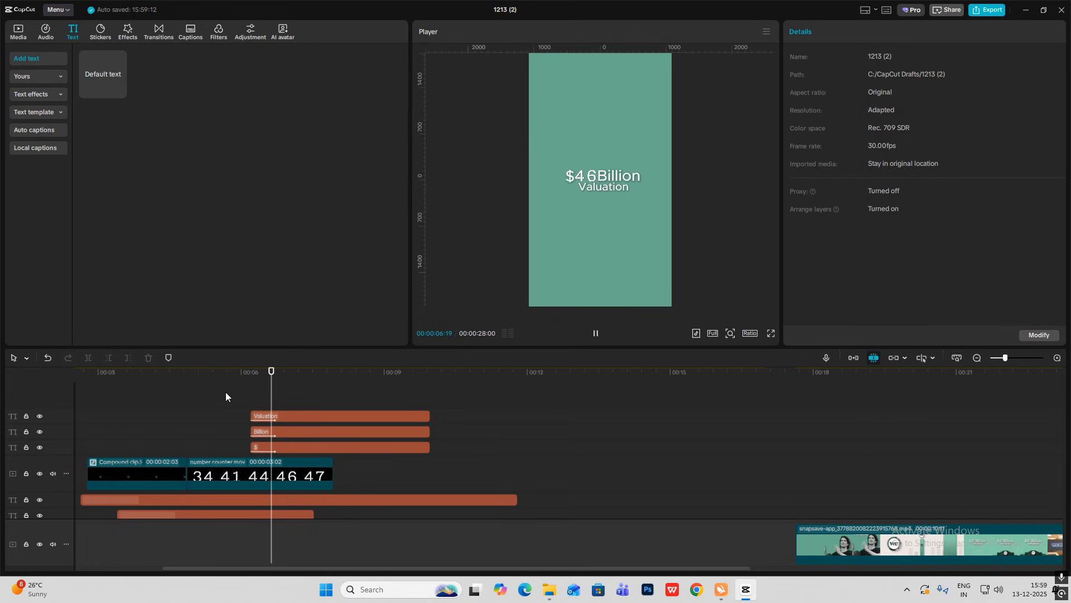
key(space)
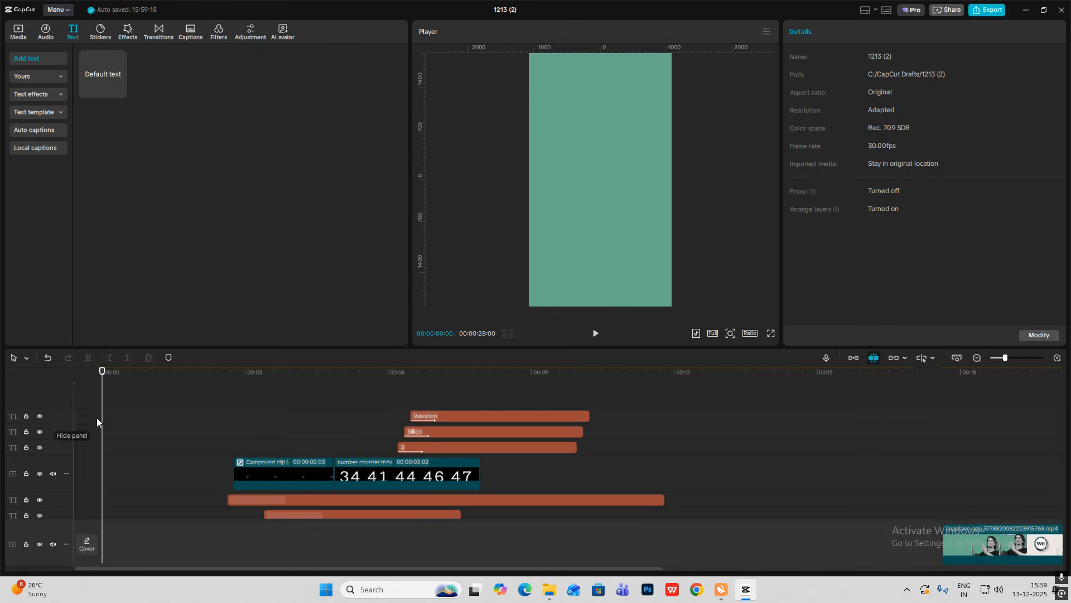
key(space)
scroll(340, 410, down, 3)
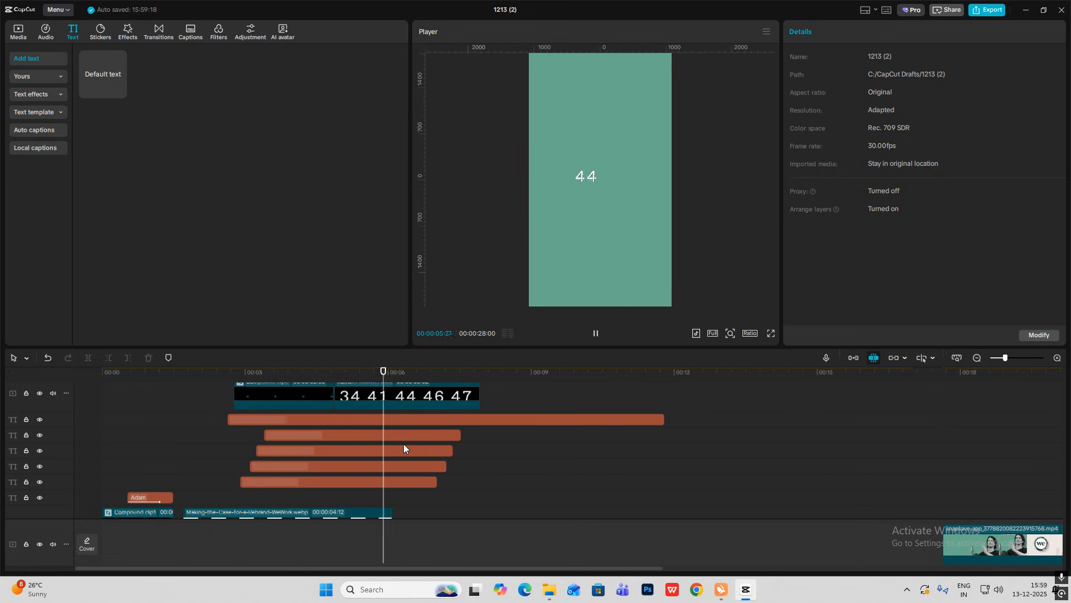
key(space)
scroll(531, 440, up, 4)
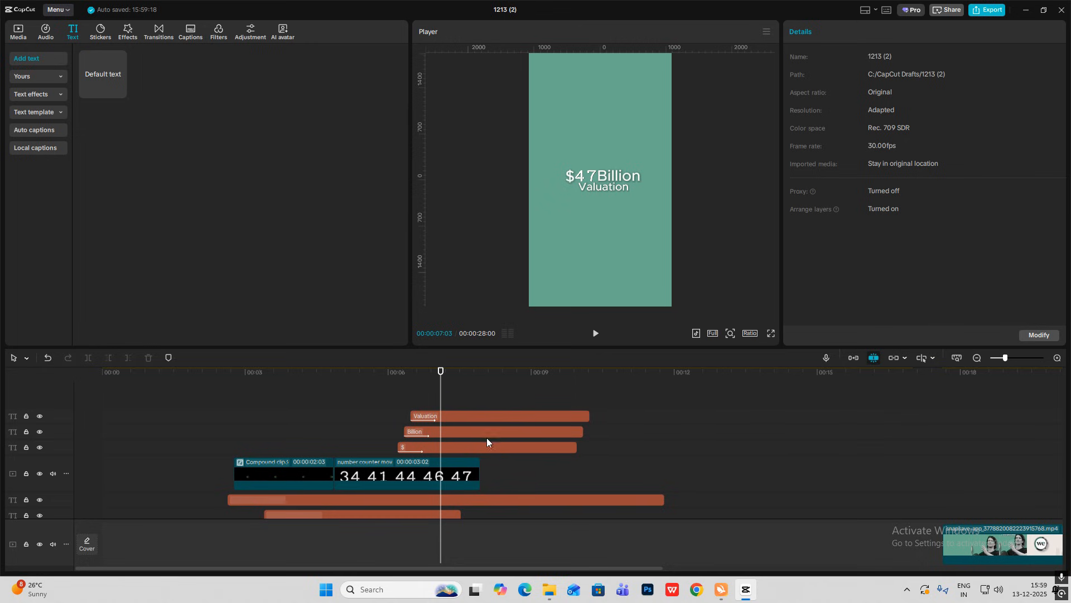
Add the hundred-dollar bill PNG on a new track above the "Valuation" text clip, aligned with its start, and move it upward in the frame
click(999, 463)
drag(998, 464, 254, 351)
click(17, 33)
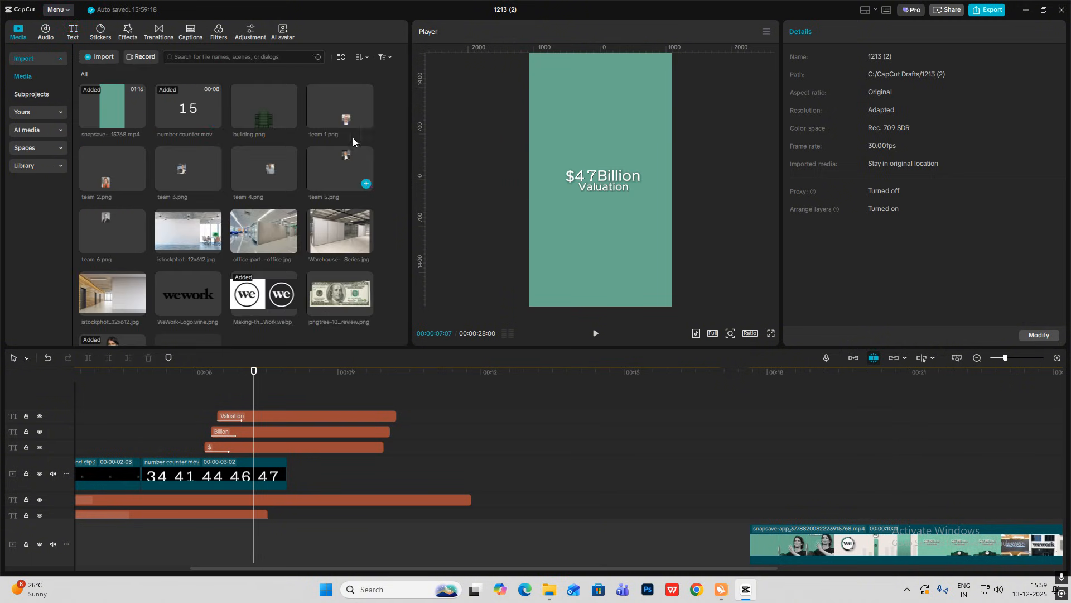
scroll(162, 226, down, 1)
drag(341, 262, 222, 390)
drag(625, 194, 622, 154)
Set the dollar bill's opacity to 4% and scale to 77%, rotate it about -7.85°, and place it at about X -203, Y 998
click(839, 231)
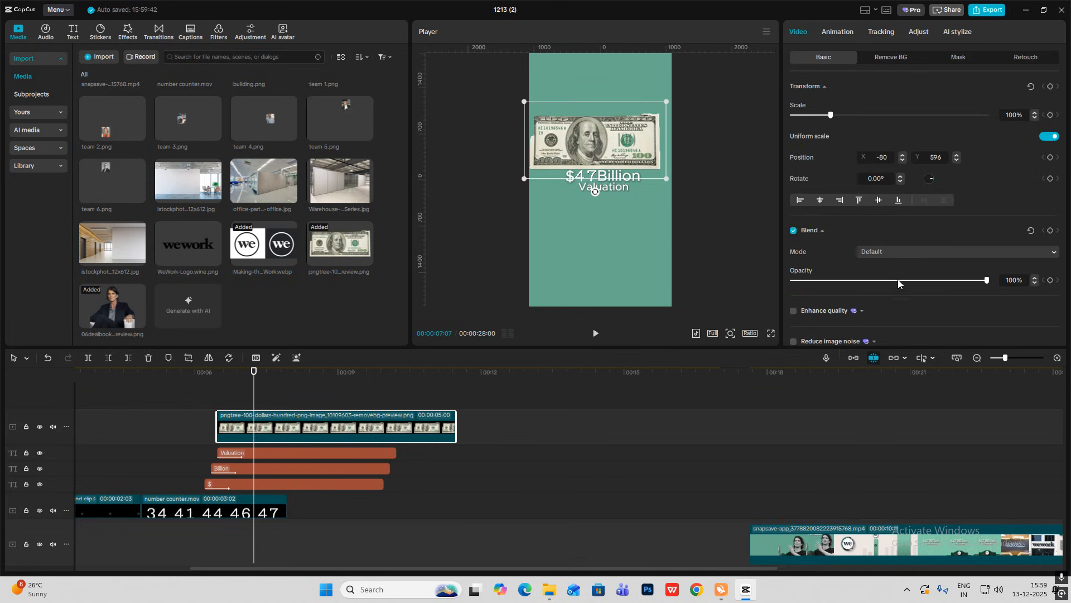
drag(898, 279, 801, 282)
drag(611, 144, 612, 134)
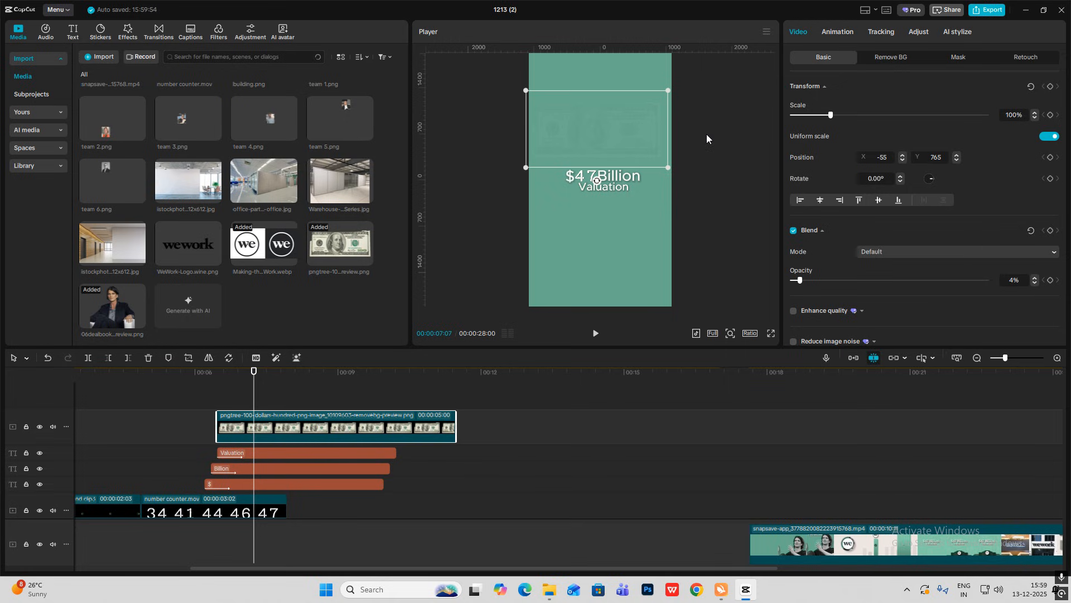
drag(669, 97, 646, 99)
drag(598, 170, 584, 132)
Duplicate the faint dollar bill clip five times on new tracks and scatter the copies around the title and past the frame edges
alt+drag(330, 427, 330, 416)
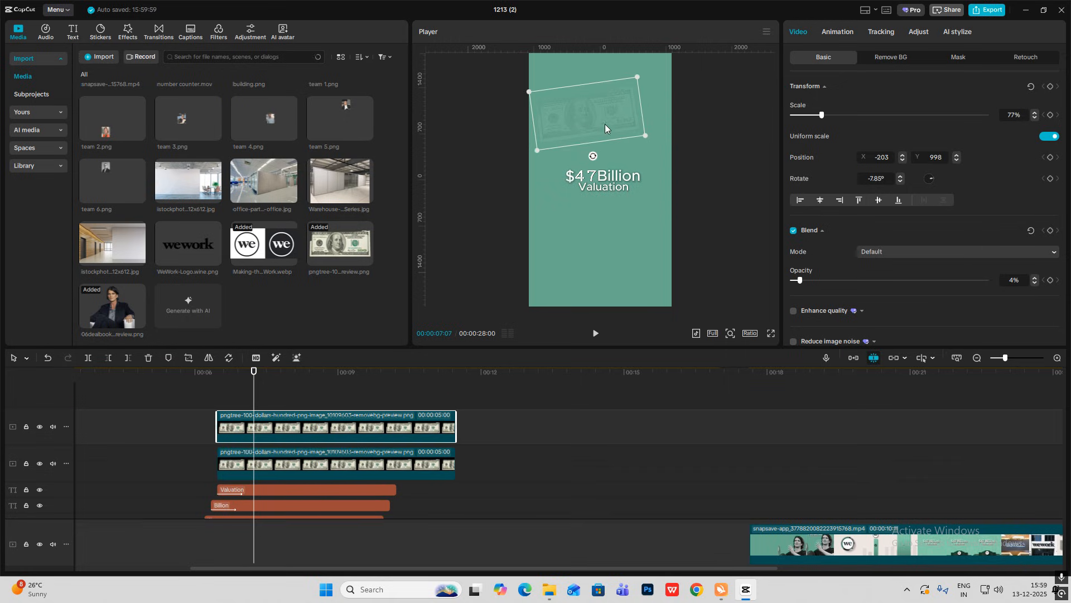
drag(605, 124, 685, 175)
alt+drag(299, 427, 300, 415)
drag(678, 178, 641, 70)
alt+drag(303, 426, 303, 414)
drag(641, 70, 563, 180)
alt+drag(303, 427, 304, 414)
drag(574, 170, 522, 85)
alt+drag(304, 427, 308, 415)
drag(525, 86, 671, 215)
click(660, 156)
Apply the Slide Up In animation to the three lowest dollar bill clips
scroll(275, 423, down, 2)
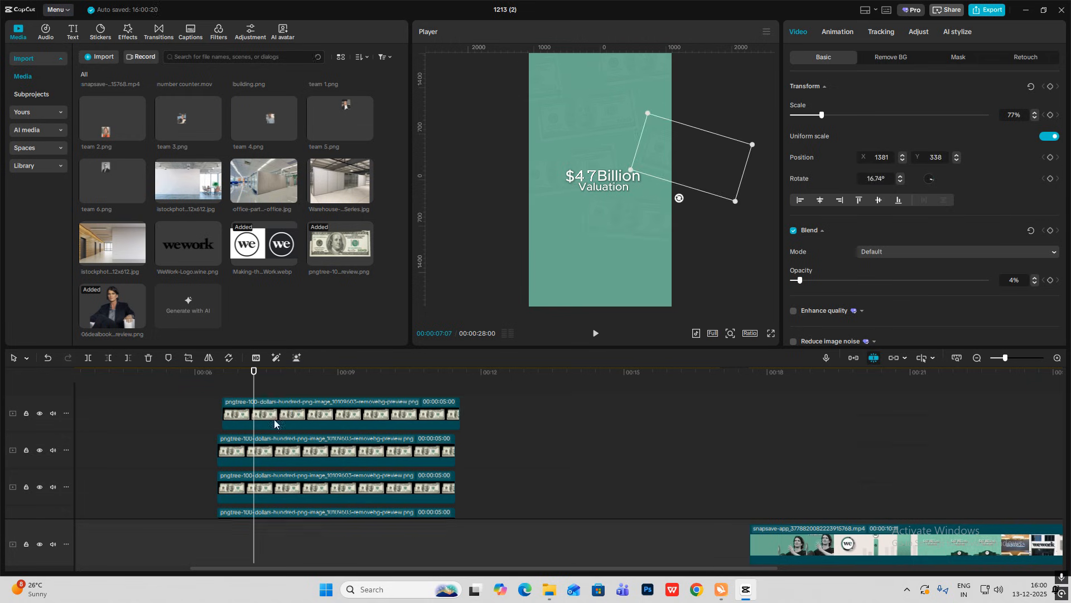
click(312, 425)
scroll(330, 431, down, 3)
click(336, 461)
click(837, 32)
click(925, 57)
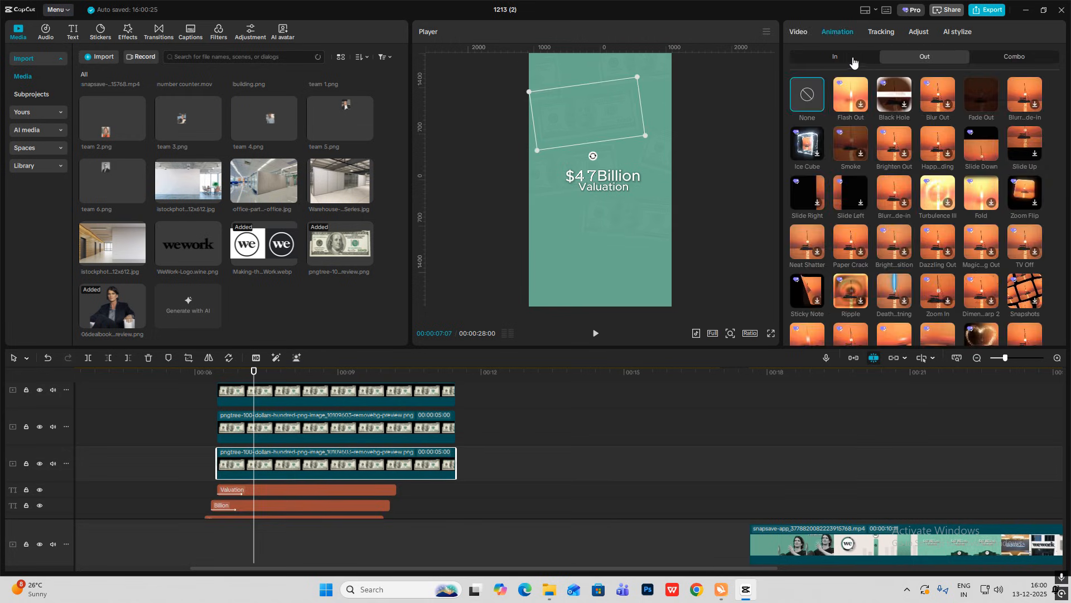
click(851, 59)
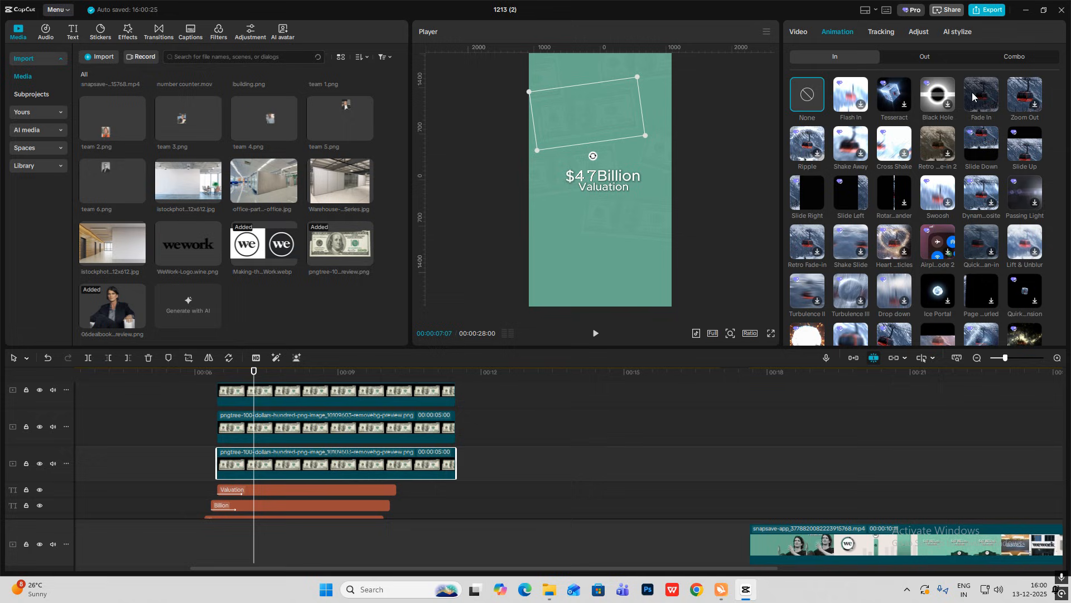
click(241, 427)
click(1026, 142)
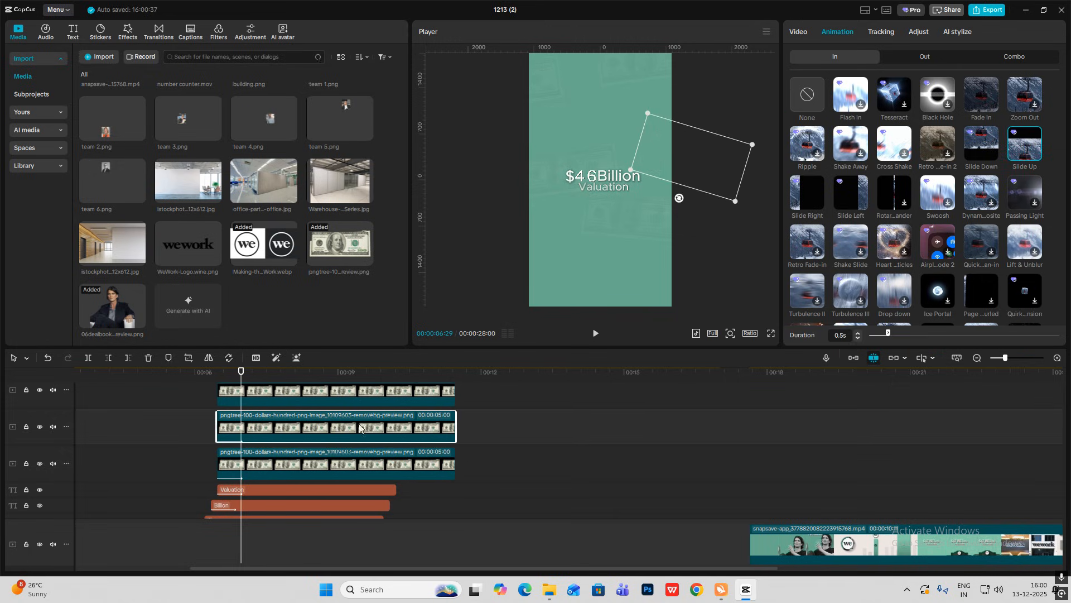
click(335, 404)
click(1025, 146)
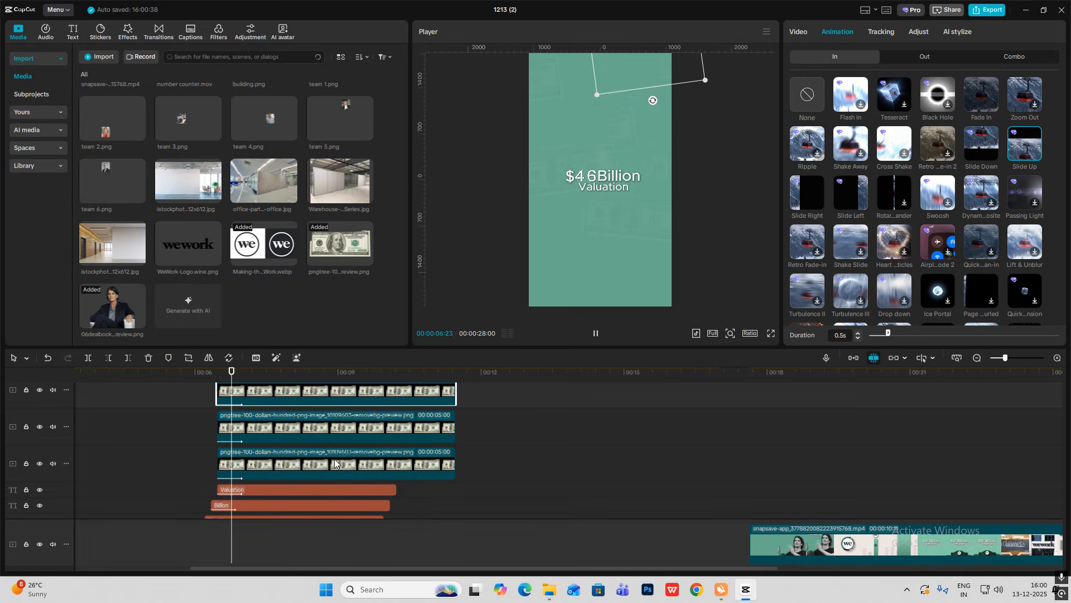
Apply the Slide Up In animation to the remaining dollar bill clips on the upper tracks
scroll(338, 400, up, 1)
click(339, 400)
click(1025, 146)
scroll(338, 413, up, 3)
click(338, 414)
click(1025, 146)
Lengthen the Slide Up animations on the dollar bill clips, using 0.8s for the lowest one
click(329, 450)
drag(888, 334, 895, 335)
click(312, 497)
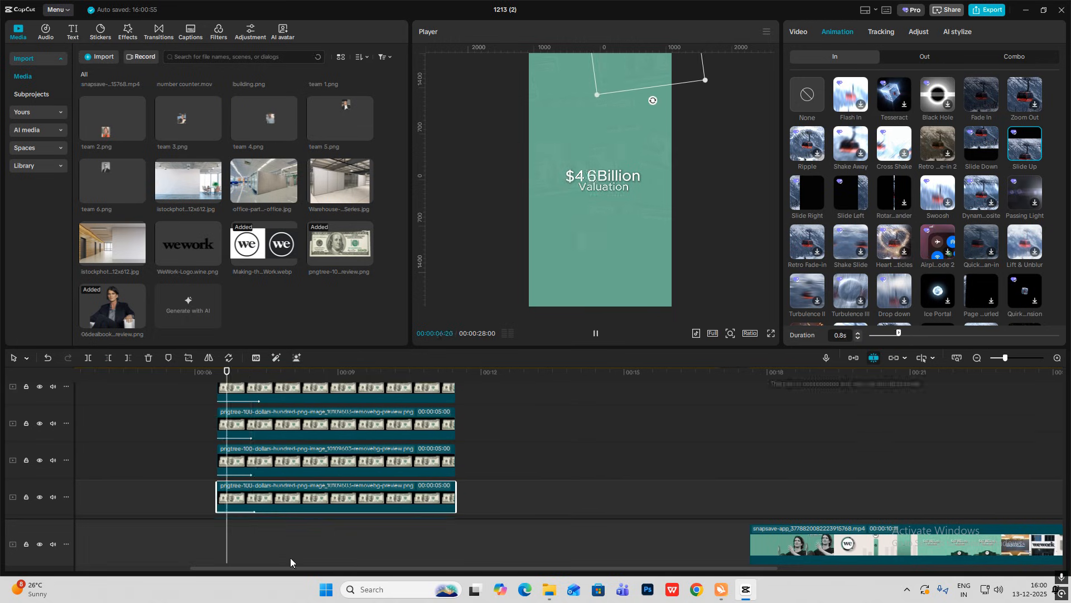
click(302, 449)
key(space)
Stagger the dollar bill clips on the timeline so that each higher track starts slightly after the one below
scroll(252, 444, up, 1)
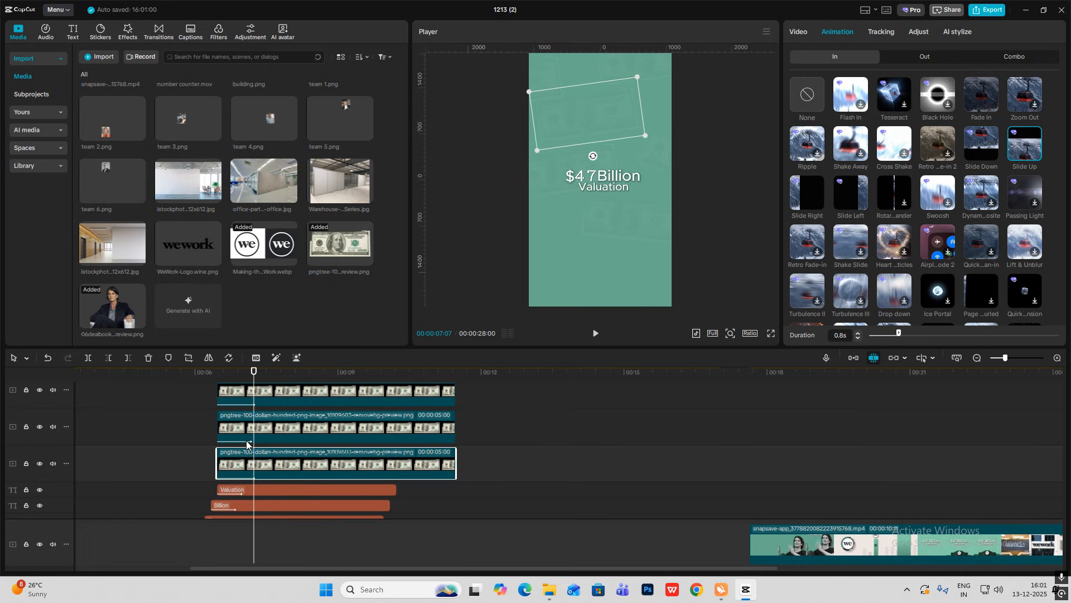
drag(251, 434, 294, 422)
scroll(259, 433, up, 3)
scroll(262, 434, up, 1)
scroll(261, 428, up, 1)
scroll(287, 421, up, 1)
Play back the title section from about 00:00:06 to check the staggered dollar bill animation
click(213, 420)
key(space)
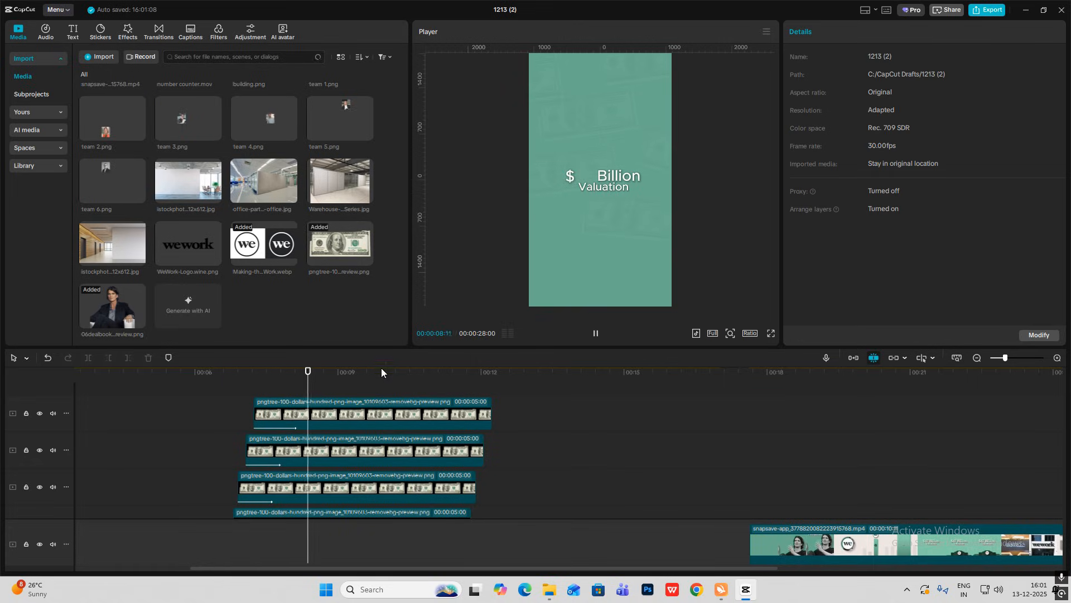
key(space)
scroll(225, 438, down, 4)
click(205, 440)
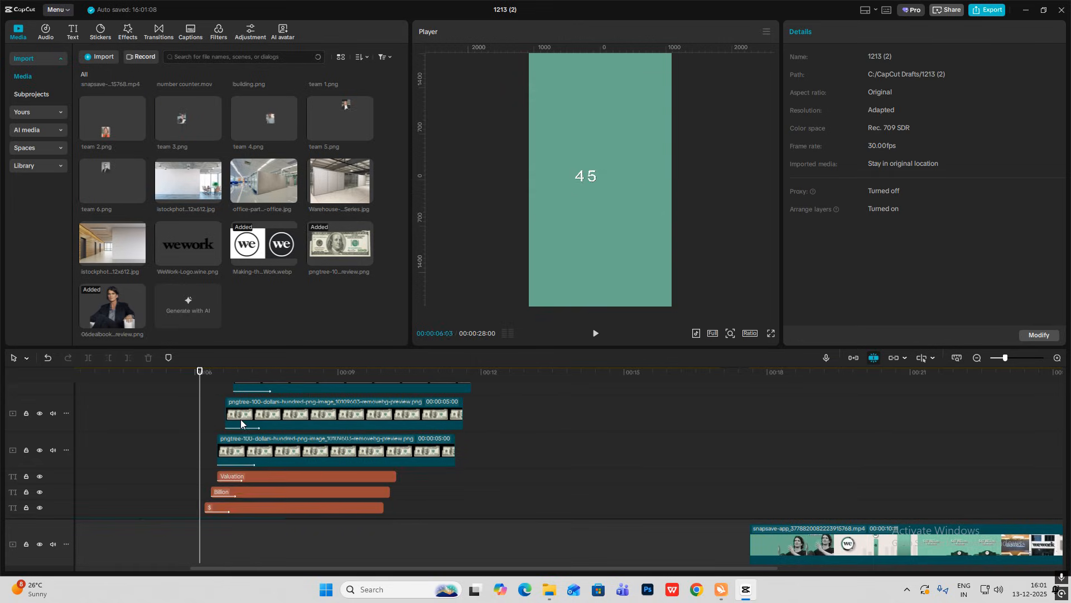
key(space)
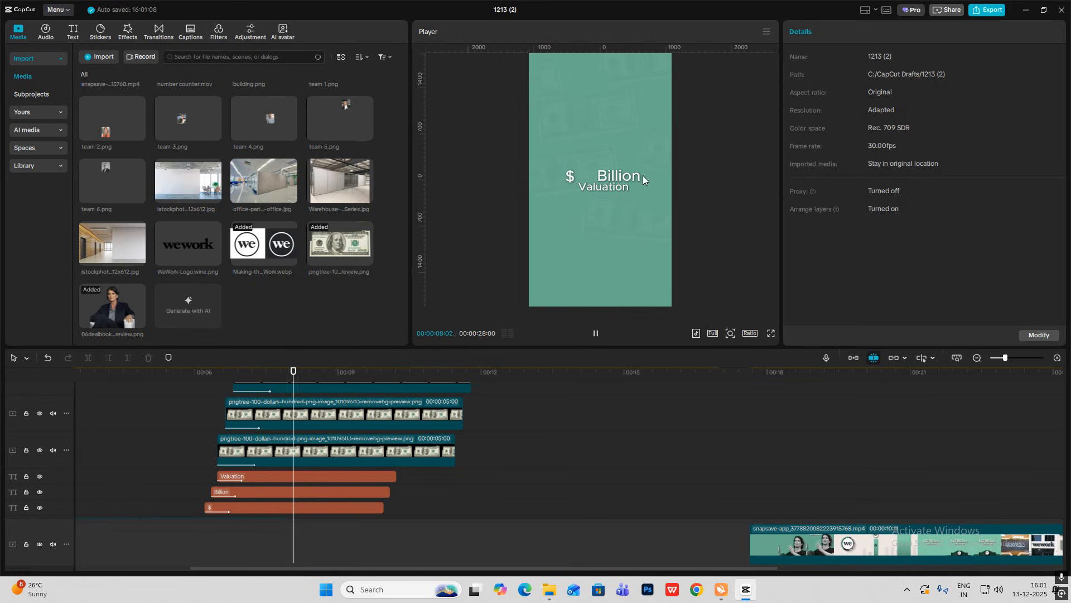
key(space)
Add building.png on a new track above the dollar bill clips and position it at about X 64, Y -106
drag(191, 410, 265, 418)
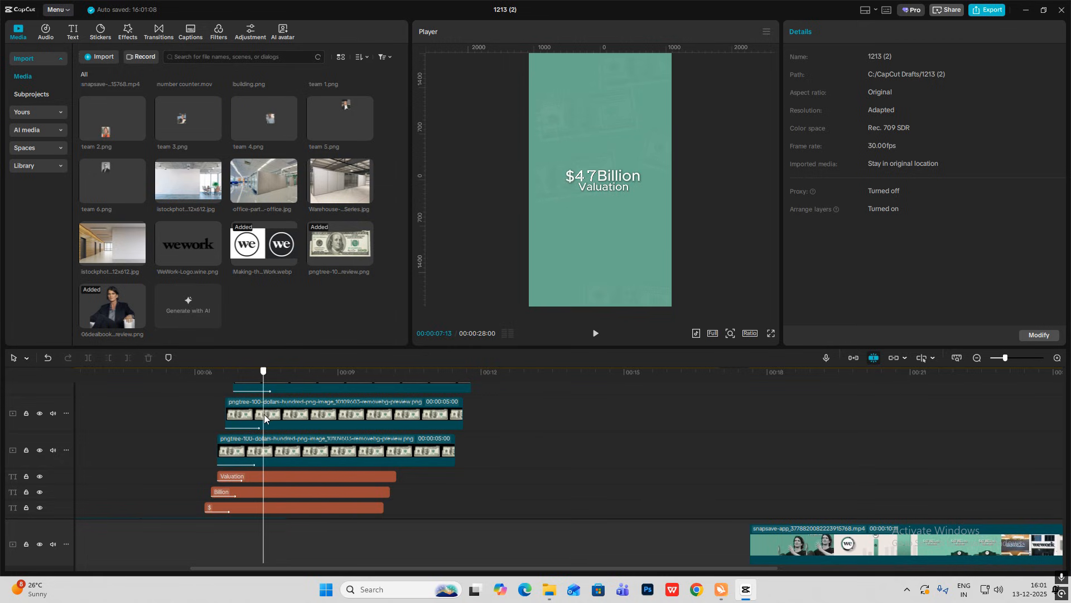
scroll(256, 229, up, 2)
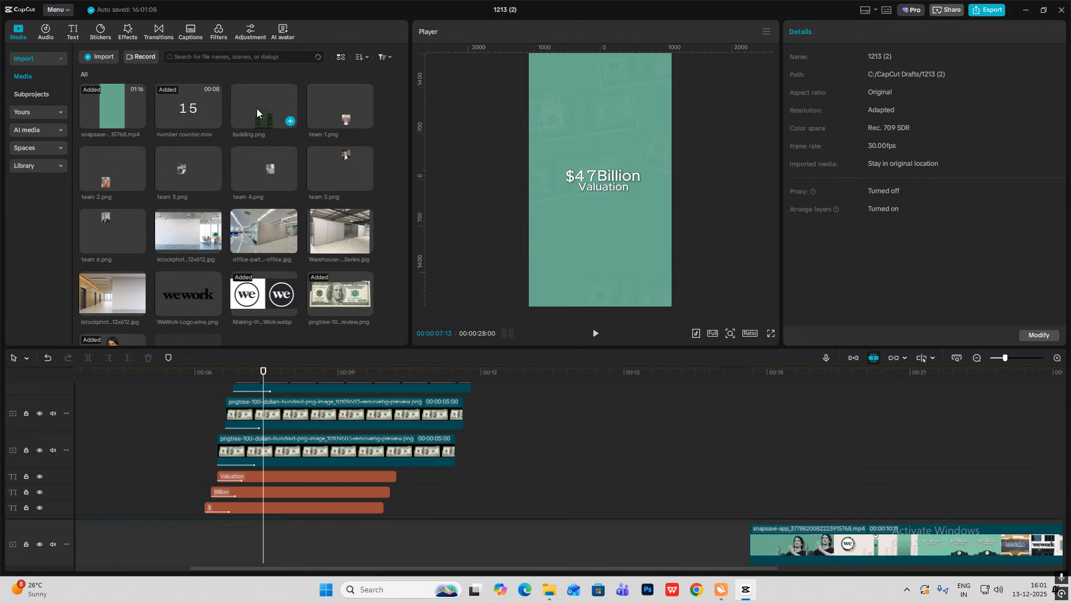
drag(257, 108, 233, 381)
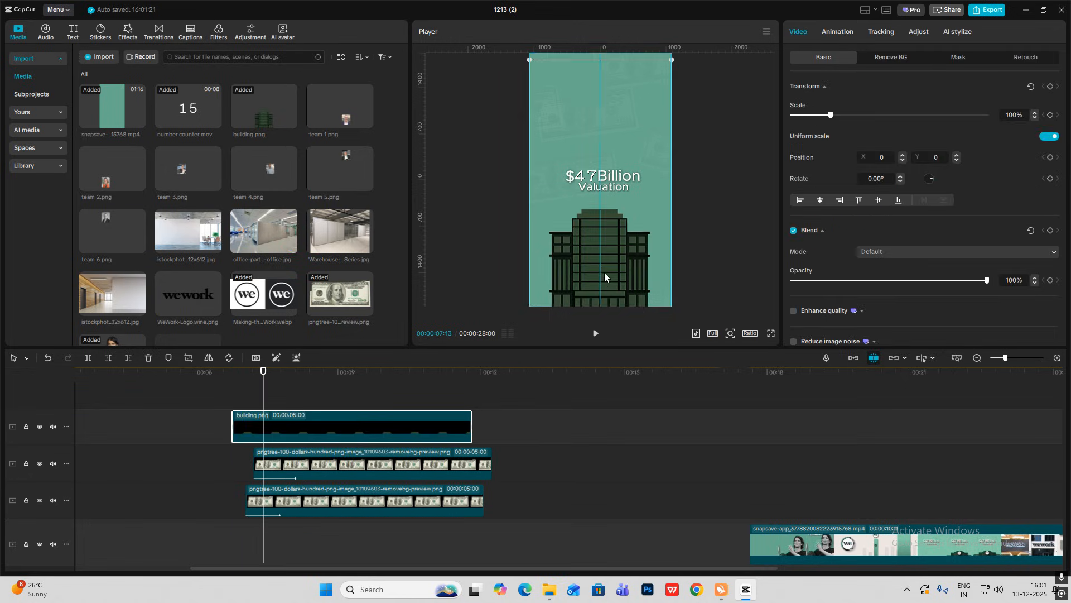
drag(604, 272, 602, 287)
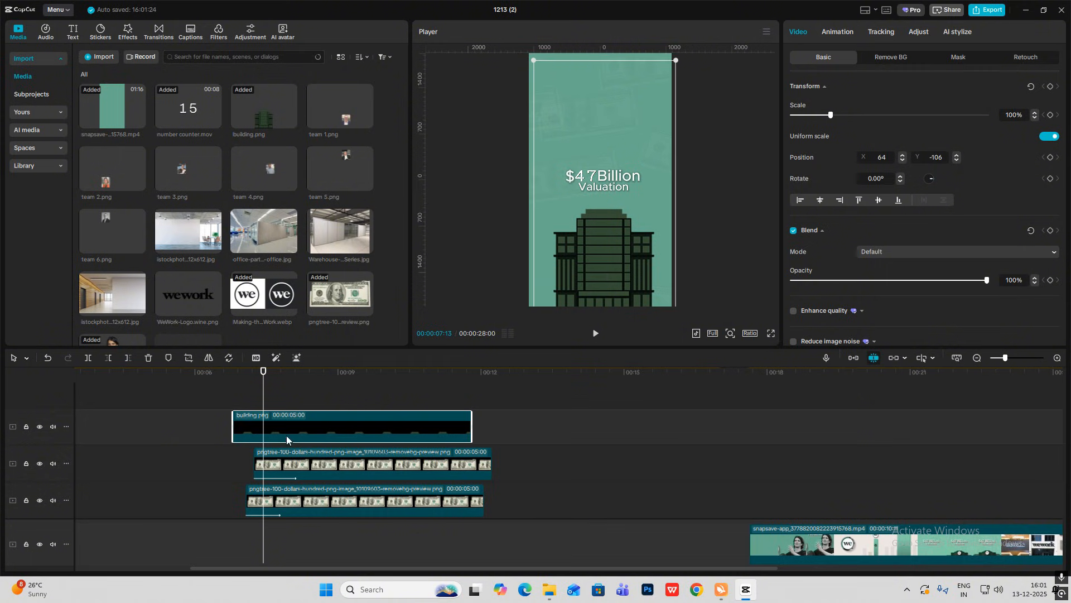
Duplicate the building clip twice and offset the lower copies to either side, one at about X -466, Y -317
mouse_move(307, 430)
alt+mouse_down()
mouse_move(311, 408)
mouse_move(309, 430)
alt+mouse_up()
scroll(310, 429, down, 1)
click(300, 451)
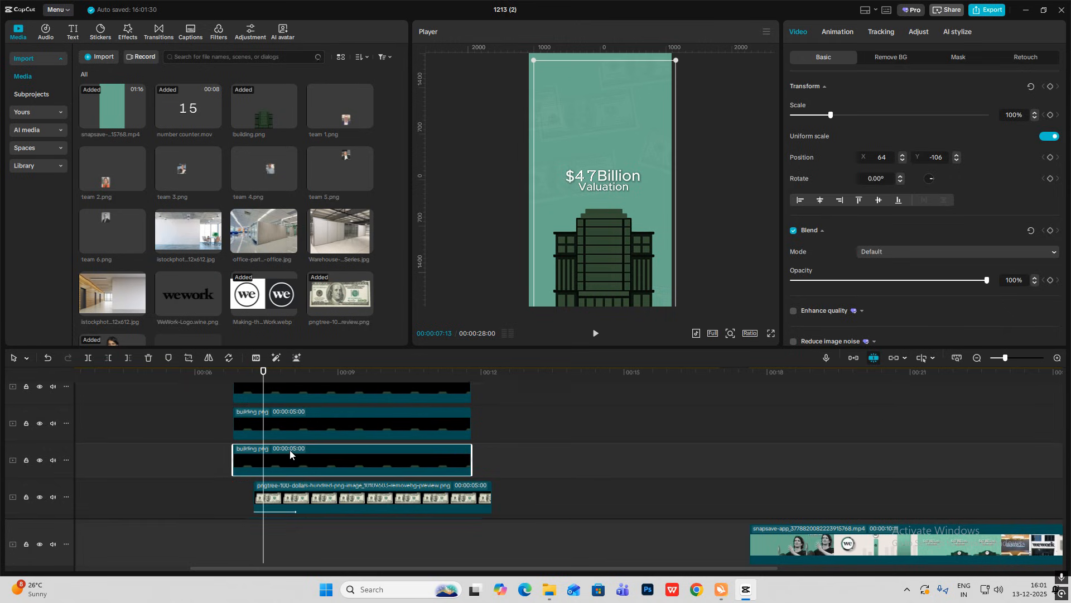
mouse_move(611, 274)
mouse_down()
mouse_move(630, 282)
mouse_move(591, 272)
mouse_up()
click(313, 426)
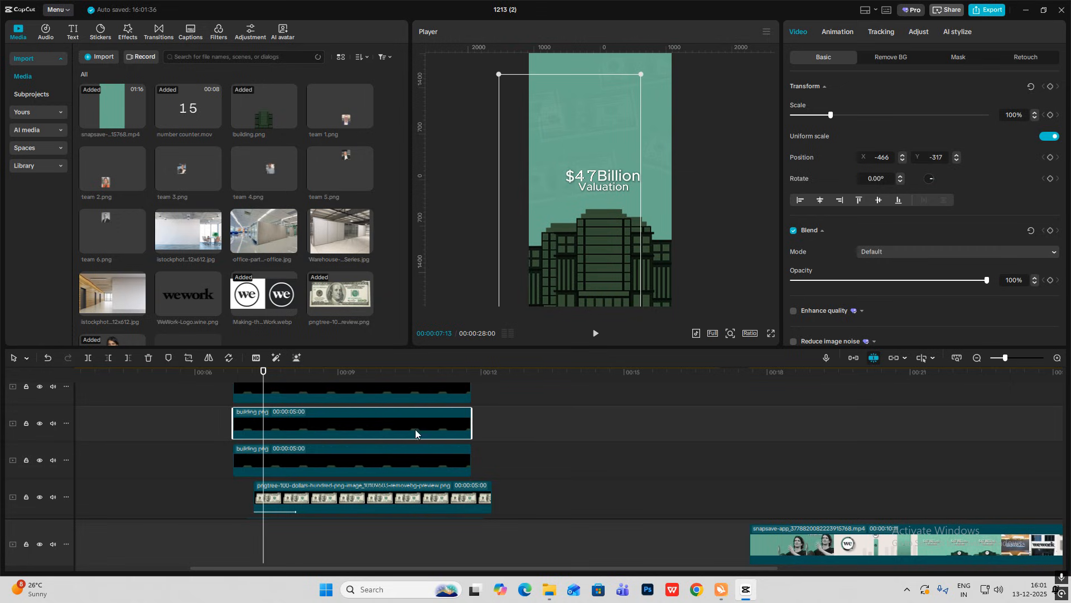
Desaturate the two side buildings to grey by lowering their Saturation adjustment
click(918, 34)
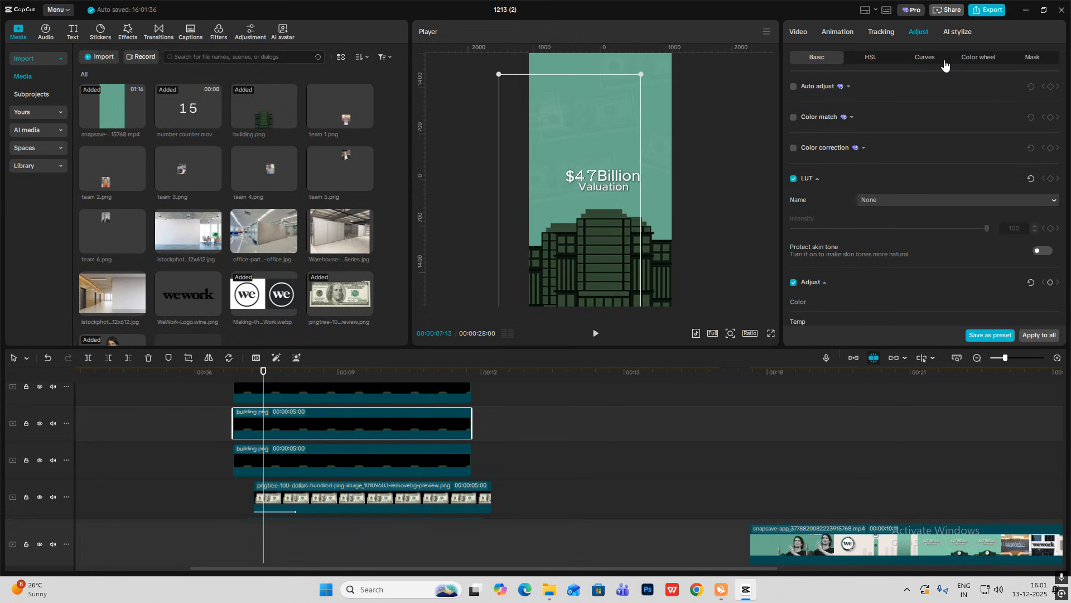
click(974, 60)
click(831, 57)
click(870, 58)
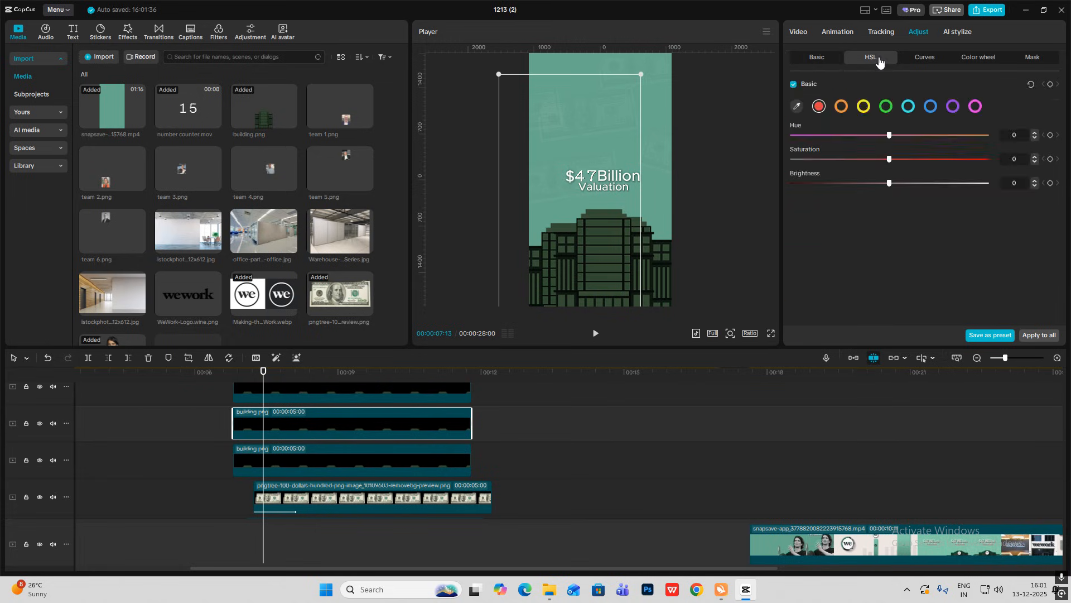
click(817, 58)
scroll(872, 190, down, 2)
scroll(876, 293, down, 1)
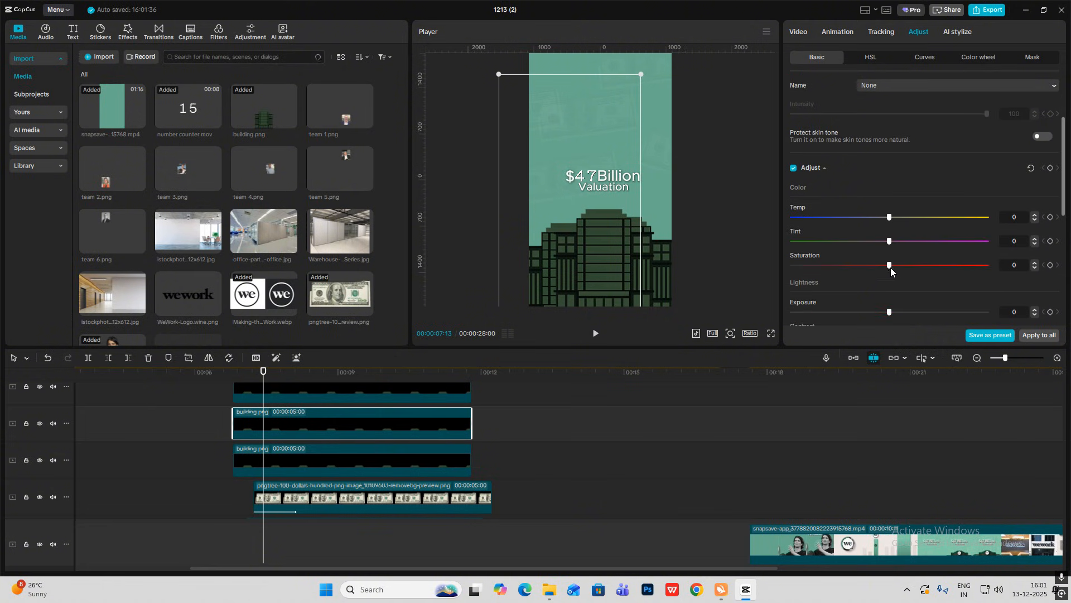
drag(890, 264, 664, 267)
click(311, 456)
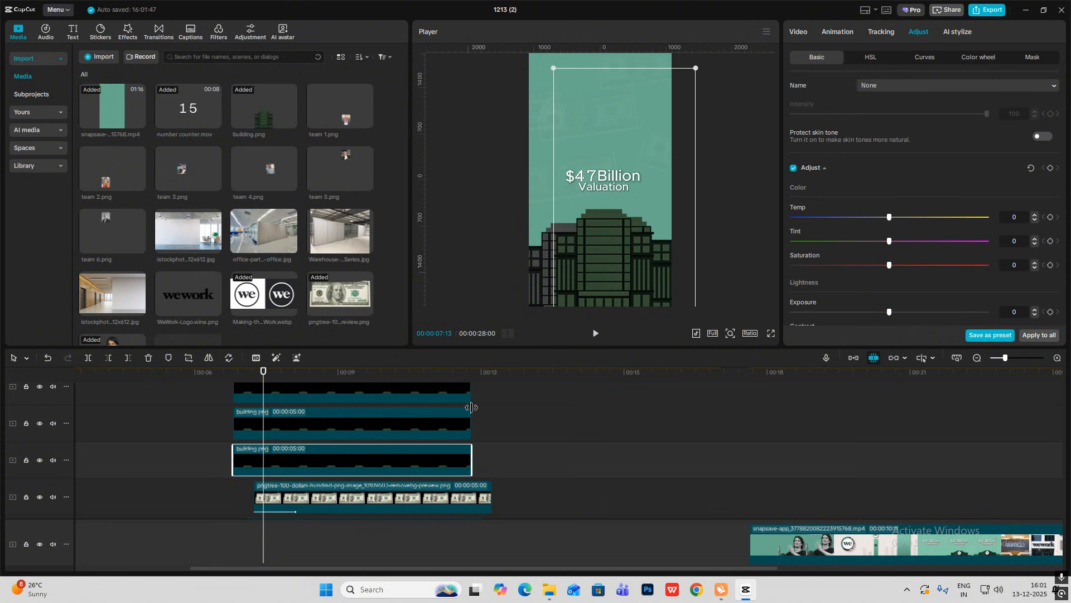
click(744, 200)
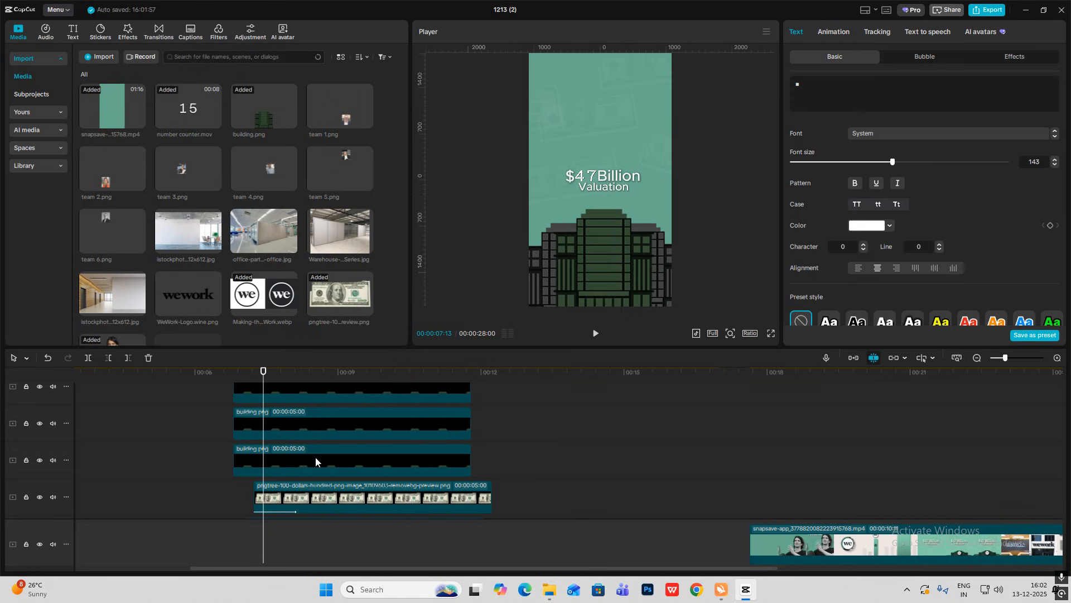
Apply the Slide Up In animation to all three building clips and lengthen it, using 0.9s on the centre building
scroll(286, 465, up, 1)
scroll(319, 435, down, 1)
click(320, 438)
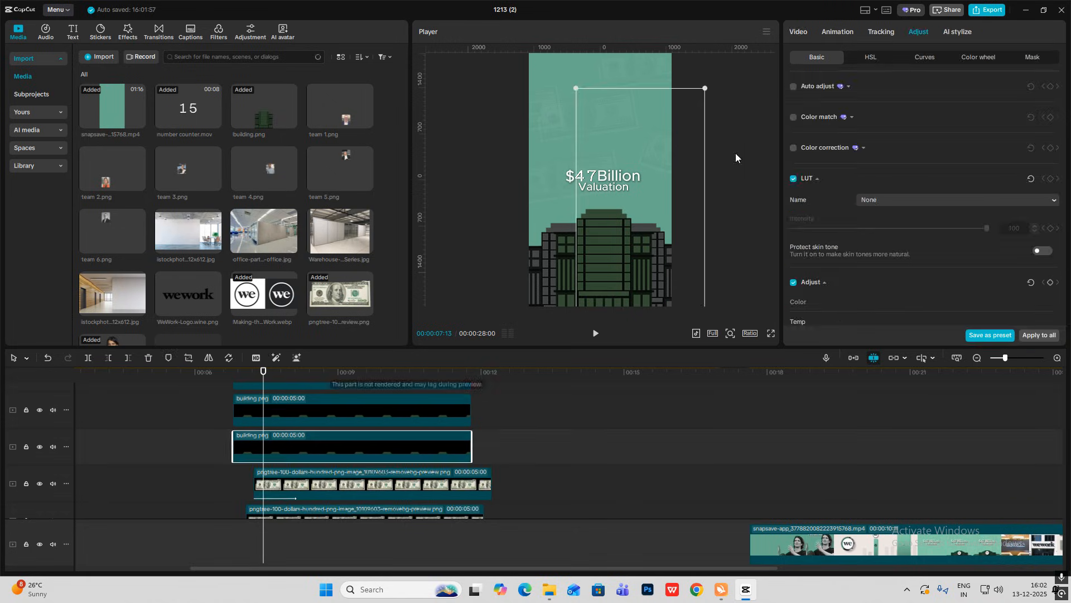
click(835, 32)
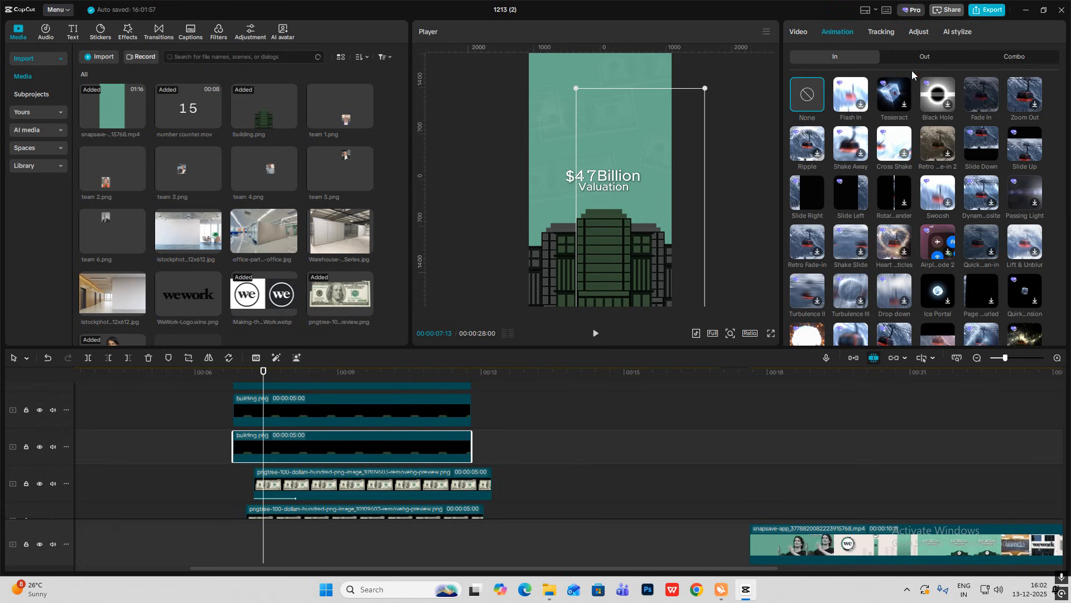
click(330, 410)
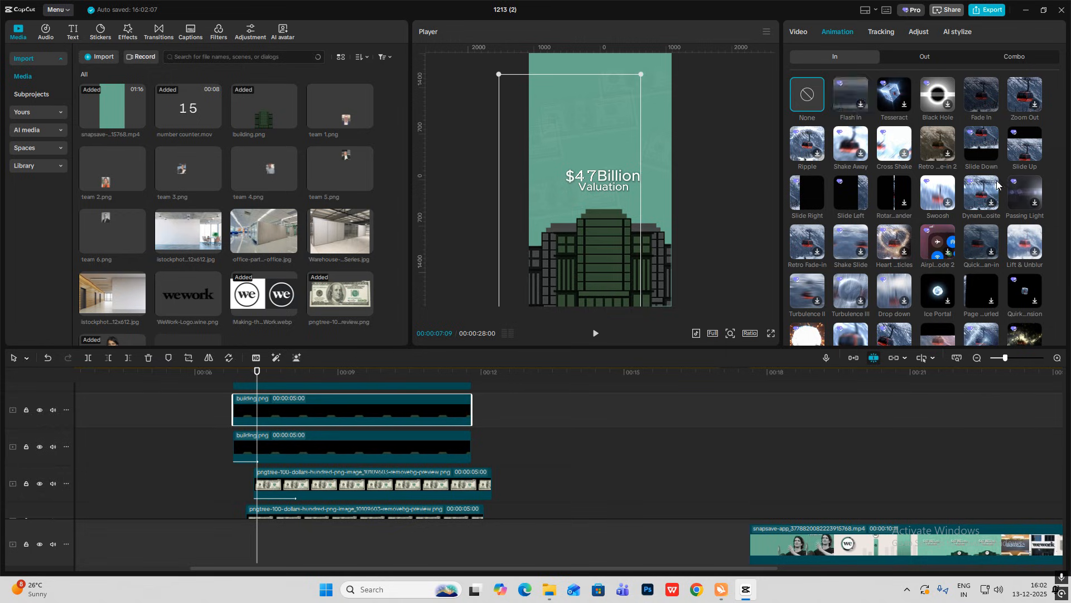
click(1025, 144)
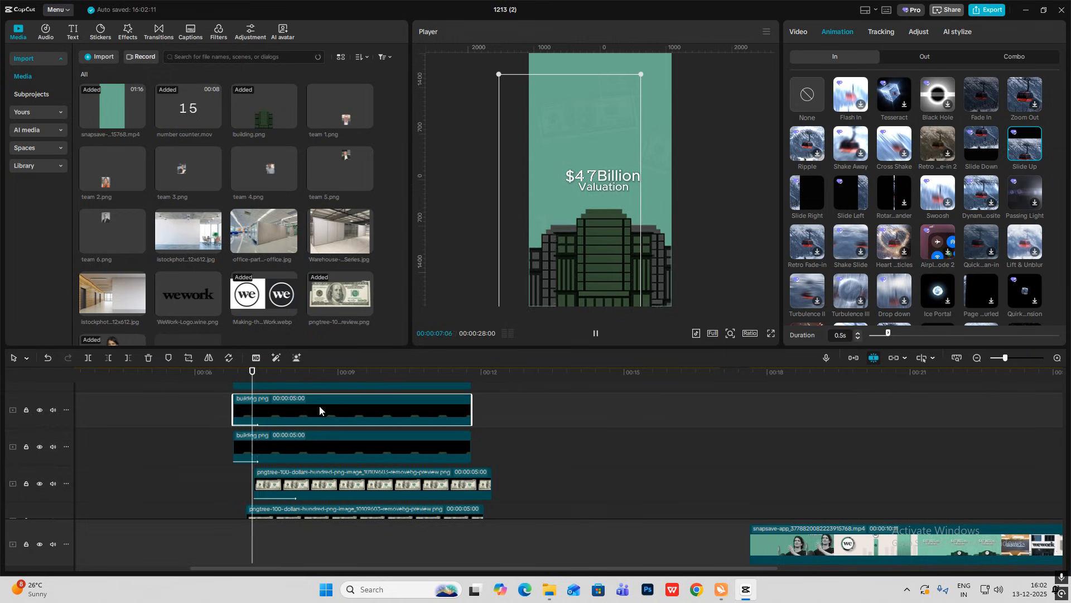
click(321, 383)
click(343, 385)
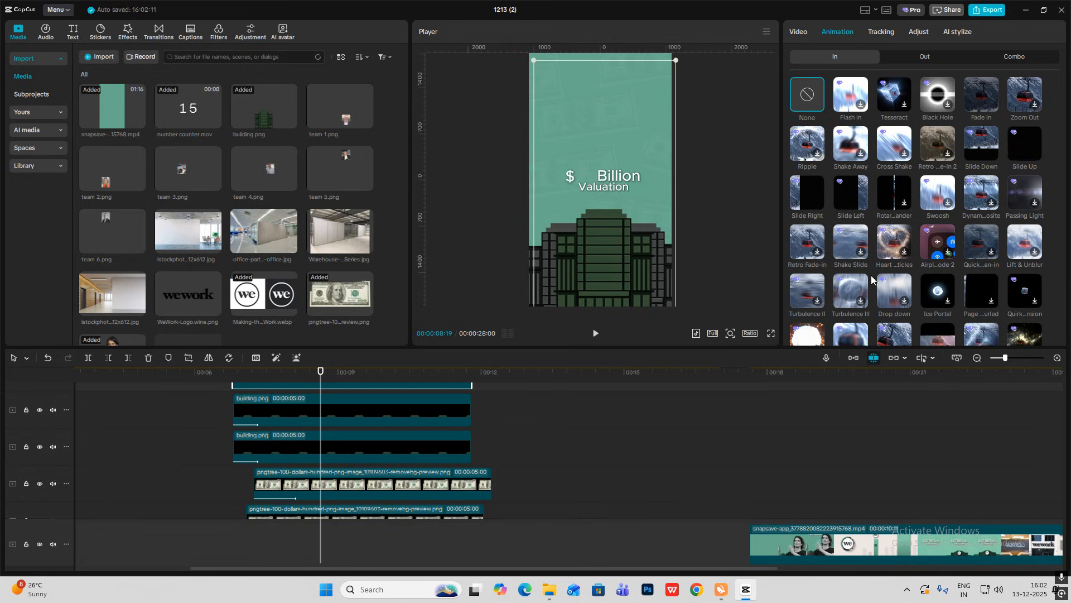
click(1027, 148)
scroll(336, 451, up, 1)
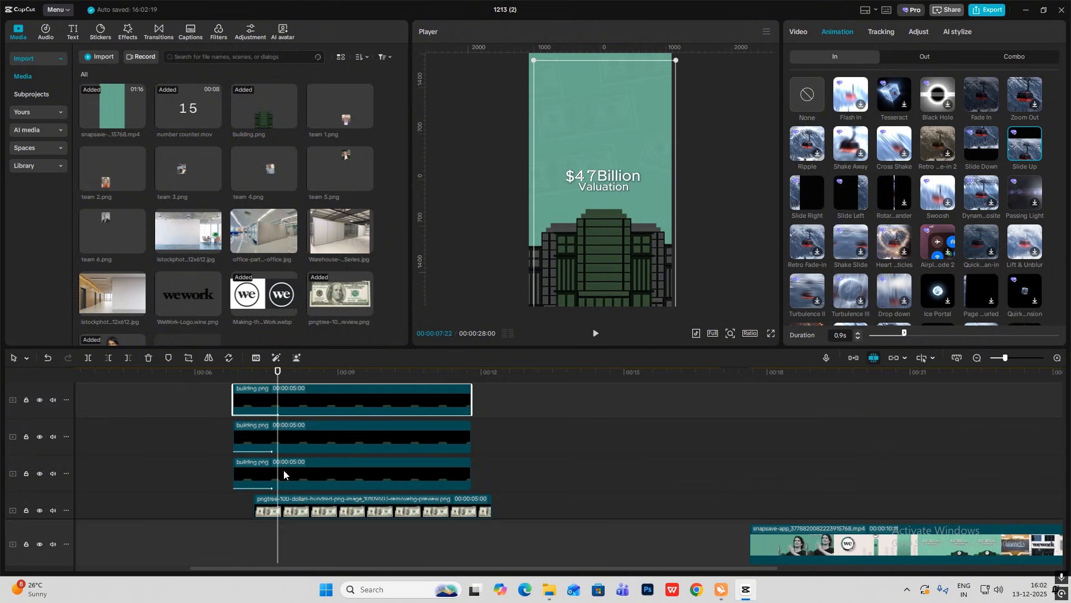
Stagger the two lower building clips to start after the top one, and play back the building animation
click(314, 444)
click(295, 403)
drag(273, 438, 284, 474)
click(229, 466)
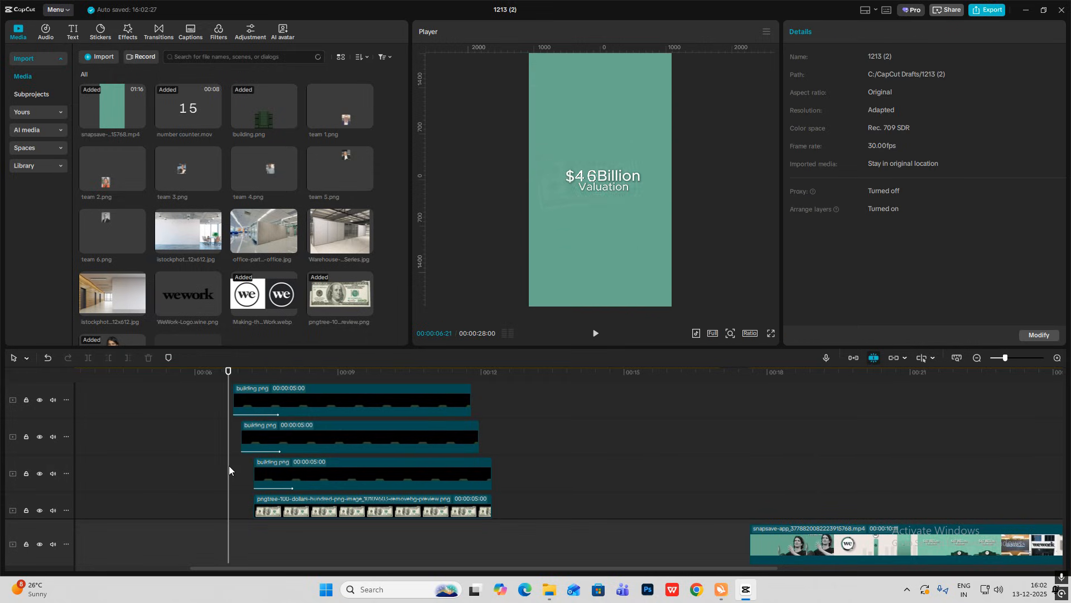
key(space)
Insert a freeze frame of the number counter's final "47" at 00:00:07:27
scroll(390, 435, down, 3)
click(280, 470)
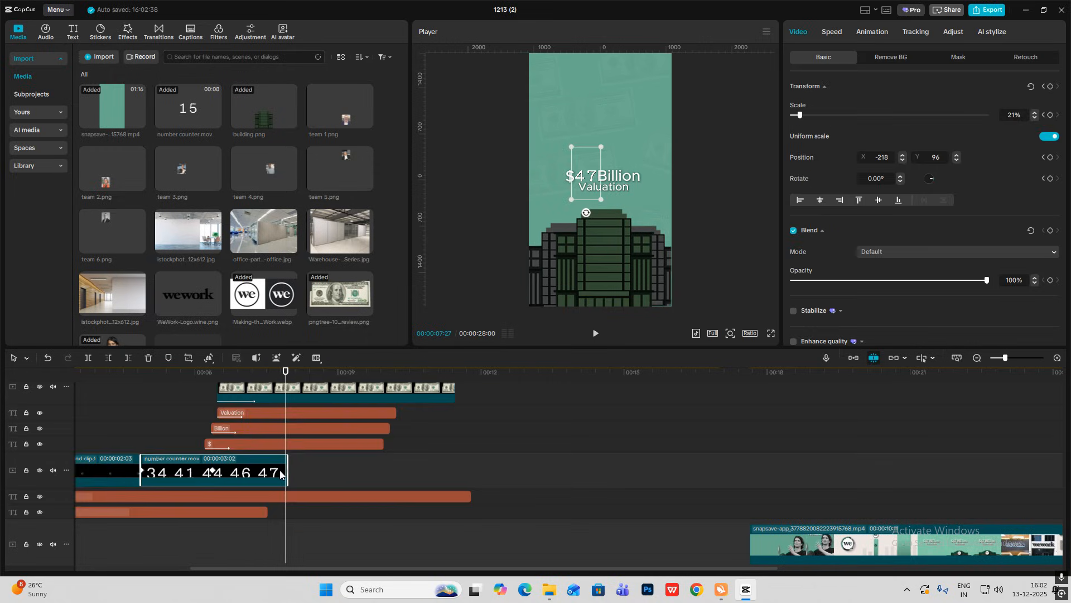
right_click(280, 470)
mouse_move(397, 260)
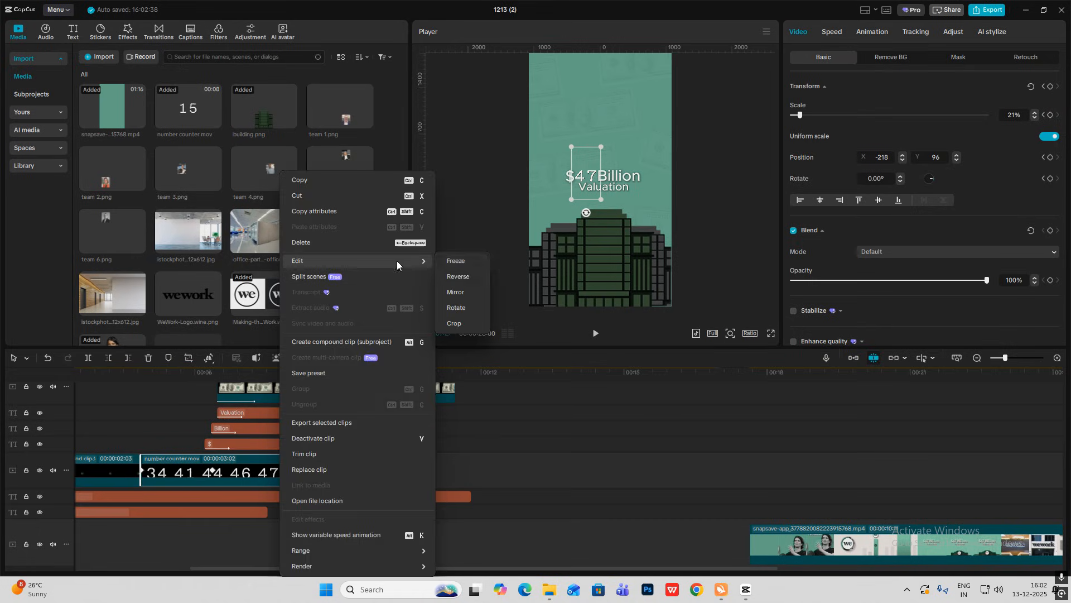
click(455, 260)
click(446, 443)
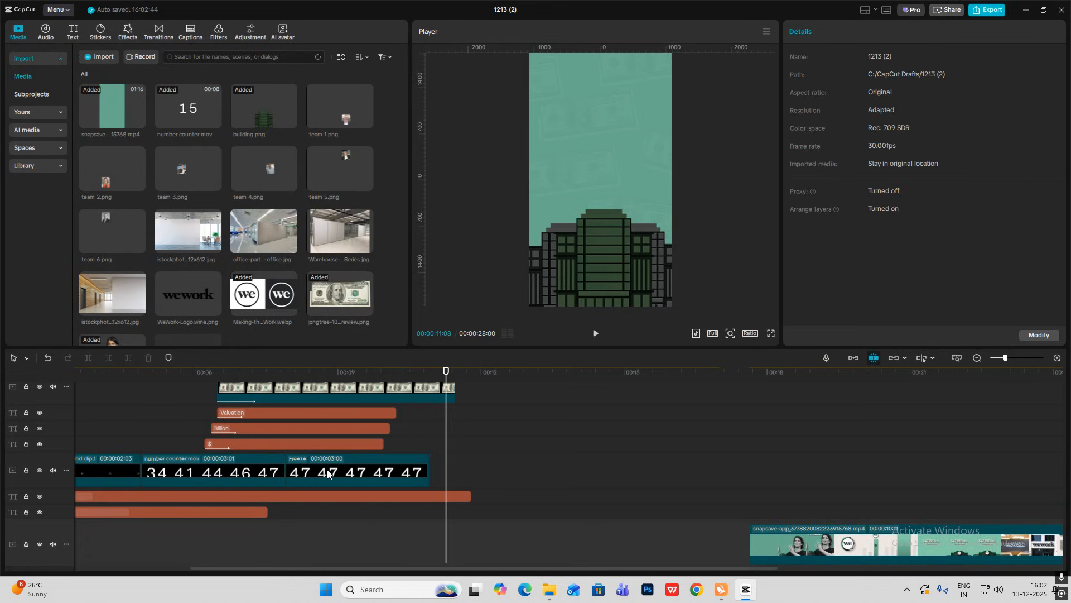
Extend the freeze frame of the "47" counter to a duration of 00:00:05:02
click(331, 473)
click(446, 451)
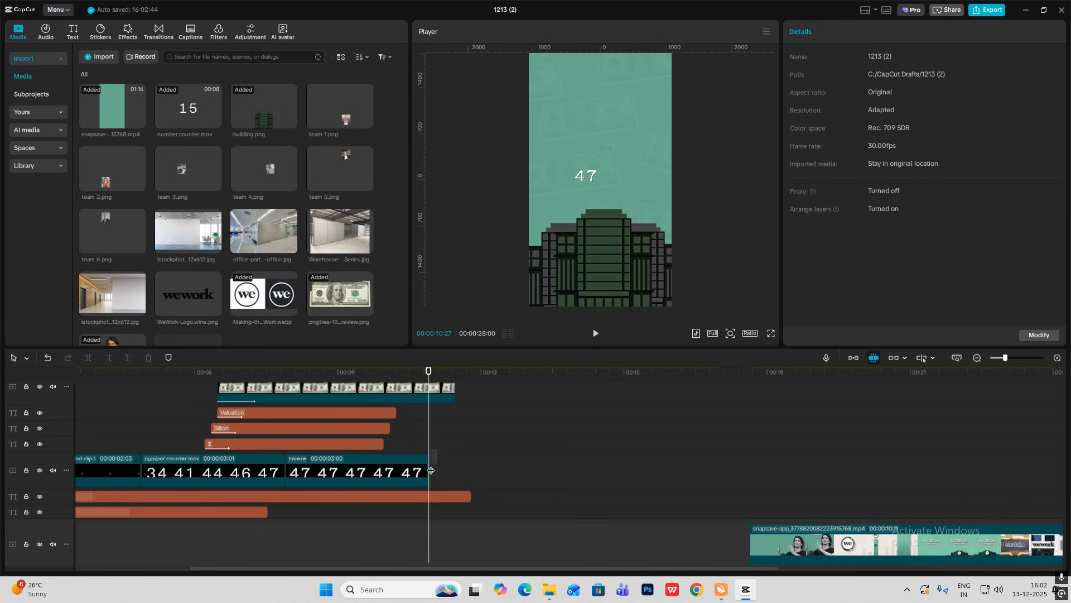
click(432, 469)
key(Delete)
click(418, 467)
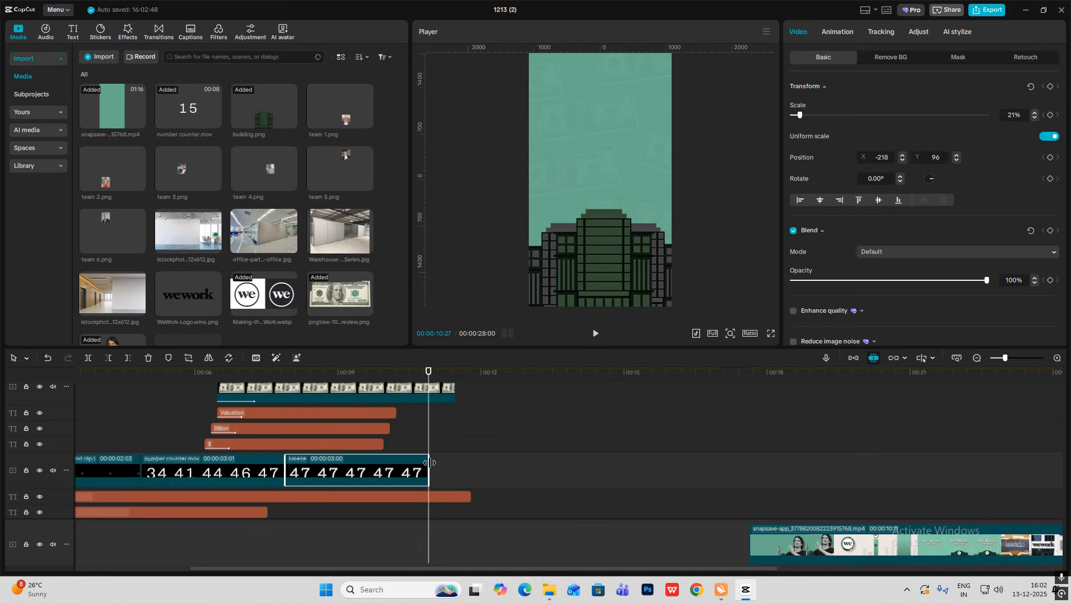
drag(429, 462, 206, 453)
Play back the title, dollar bill and building animations to check their timing together
key(space)
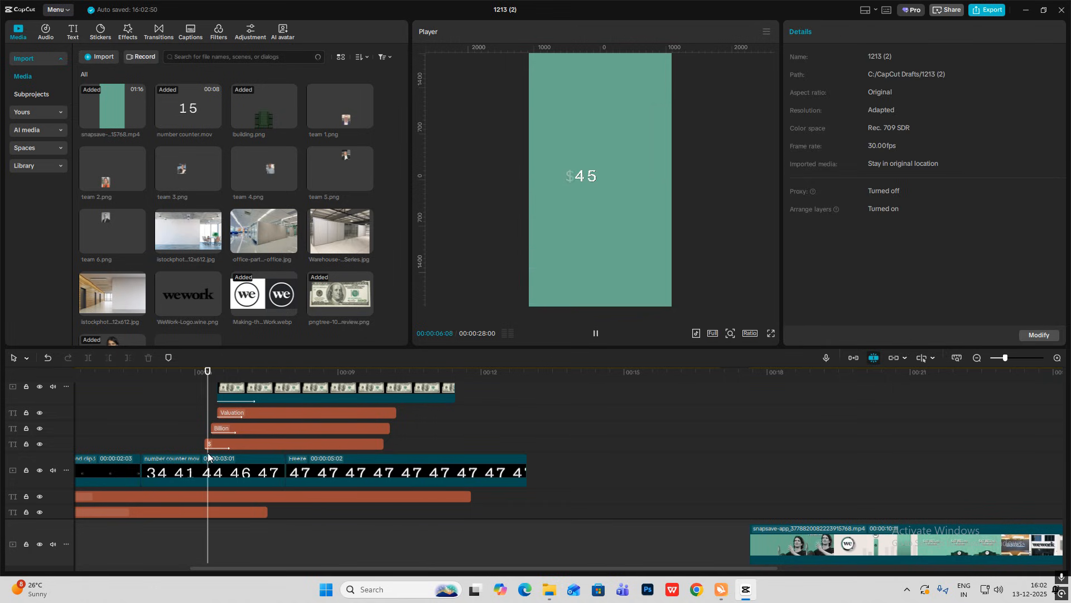
key(space)
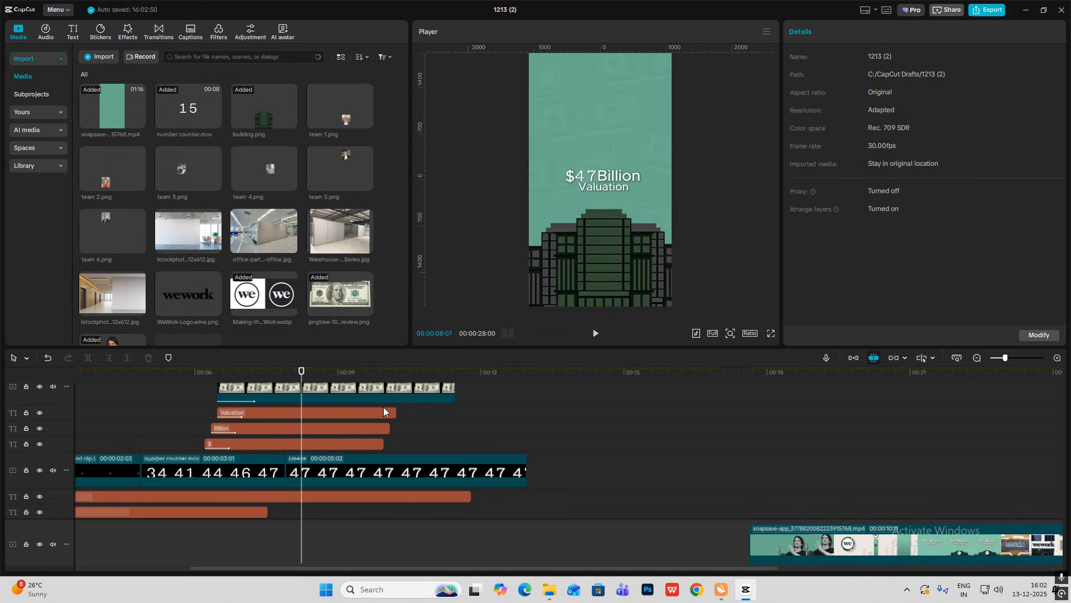
scroll(362, 434, up, 5)
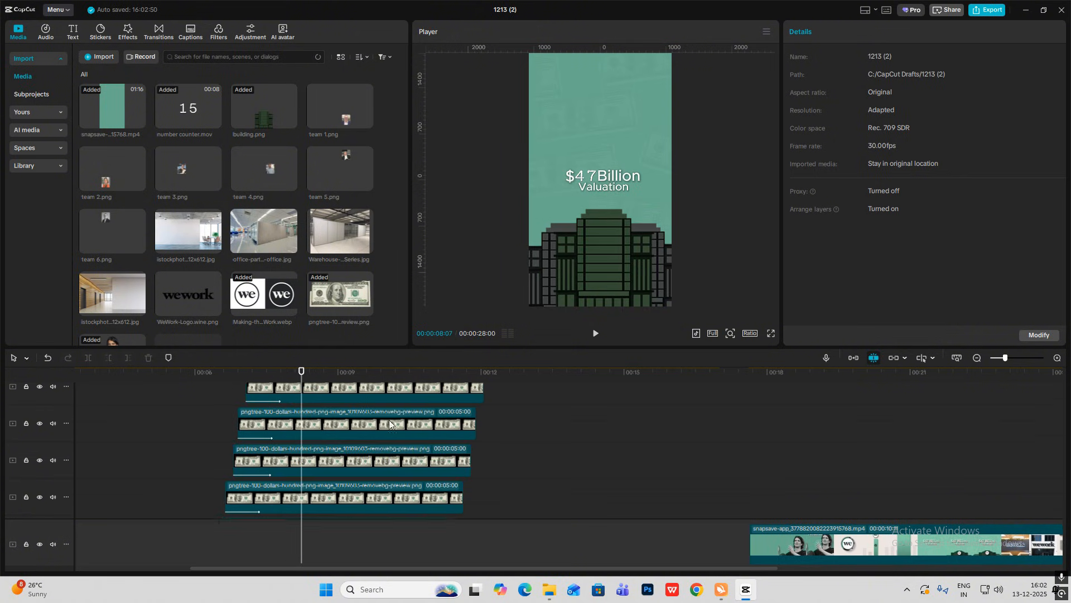
scroll(394, 413, up, 3)
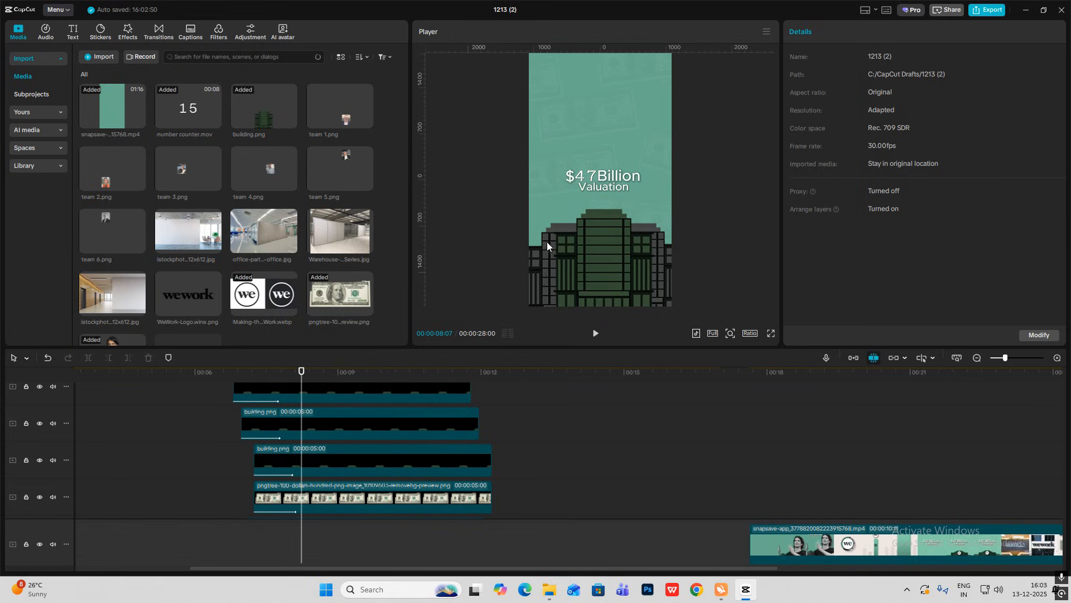
click(229, 427)
key(space)
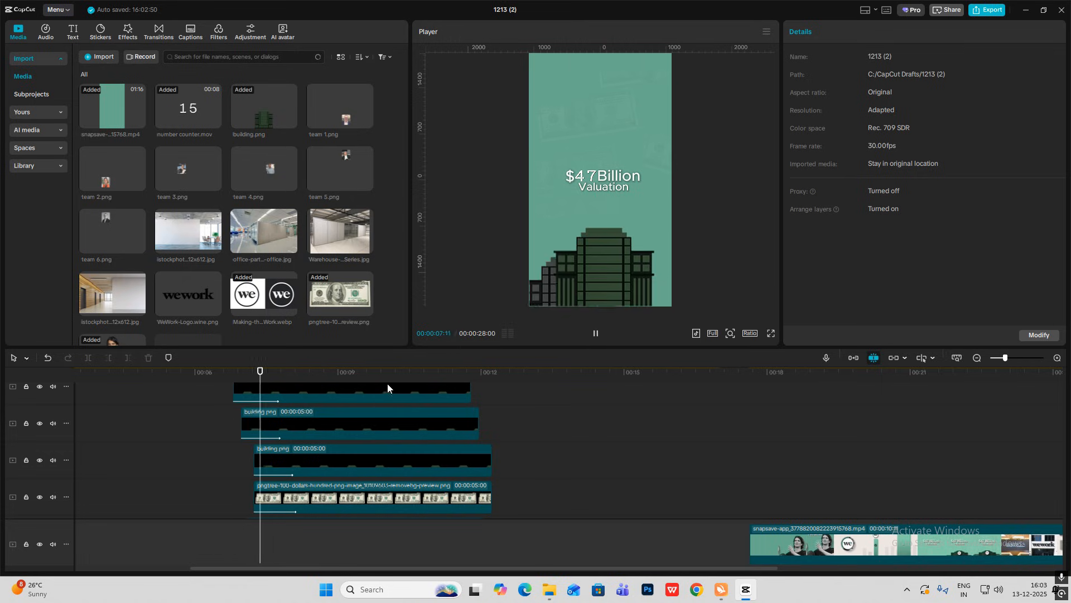
key(space)
Split the building, dollar bill and title text clips at 00:00:08:10 and delete the parts after the cut
drag(772, 496, 492, 487)
click(507, 487)
key(Delete)
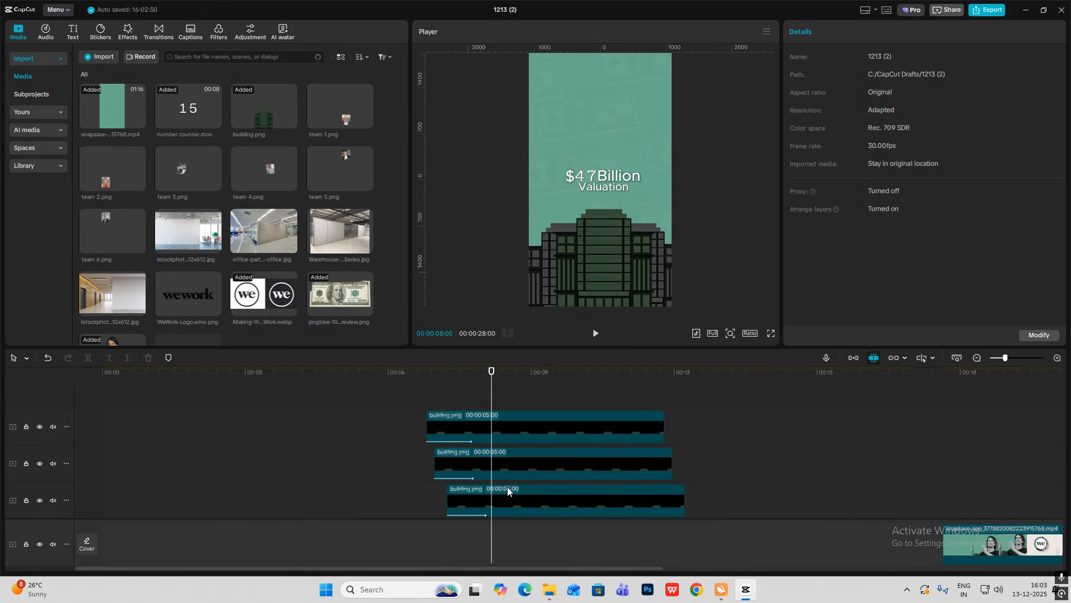
drag(492, 408, 502, 408)
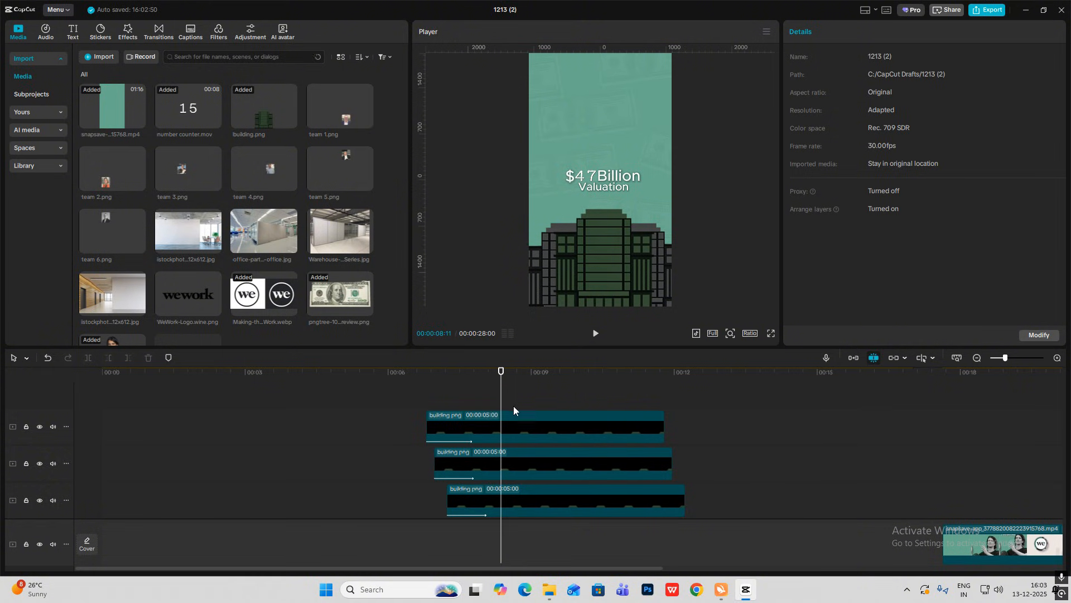
click(550, 542)
drag(550, 540, 499, 536)
drag(537, 382, 507, 481)
key(ctrl+b)
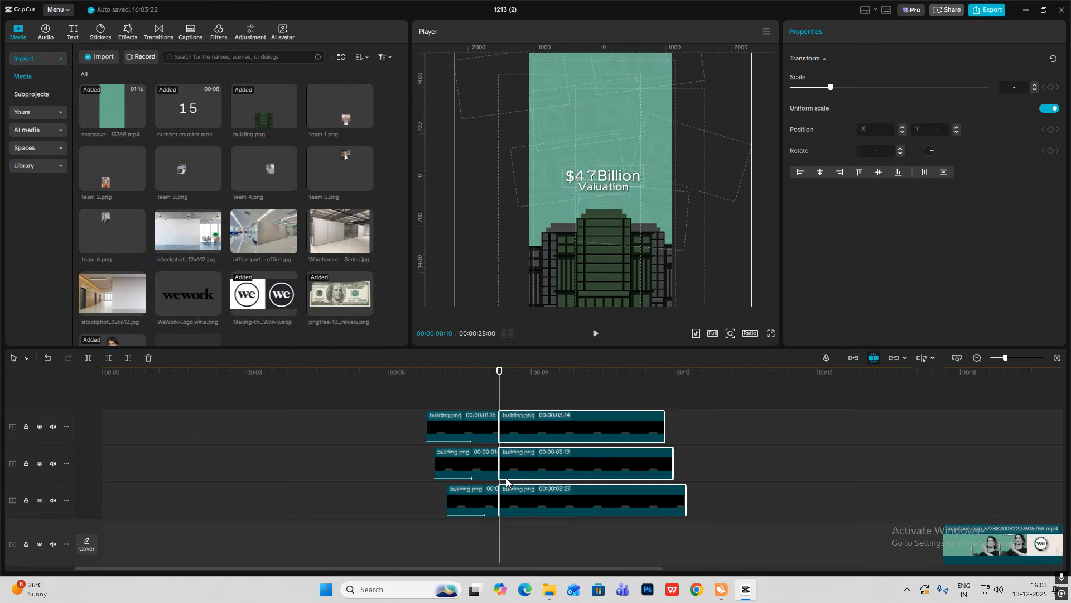
key(Delete)
Split the "47" freeze frame at 00:00:08:10 and delete its remainder
scroll(517, 419, down, 3)
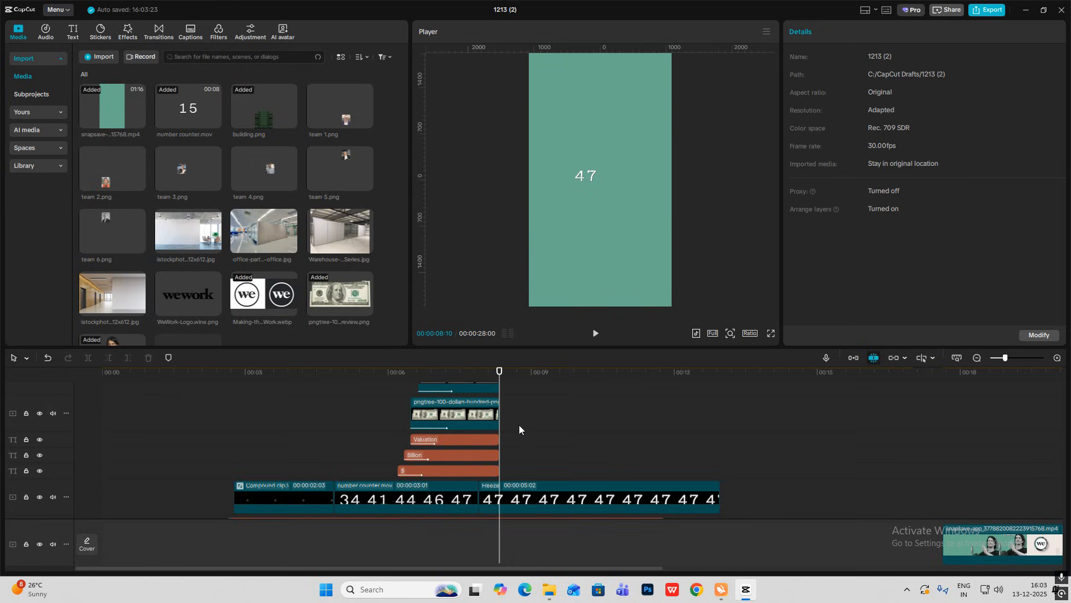
click(503, 497)
key(ctrl+b)
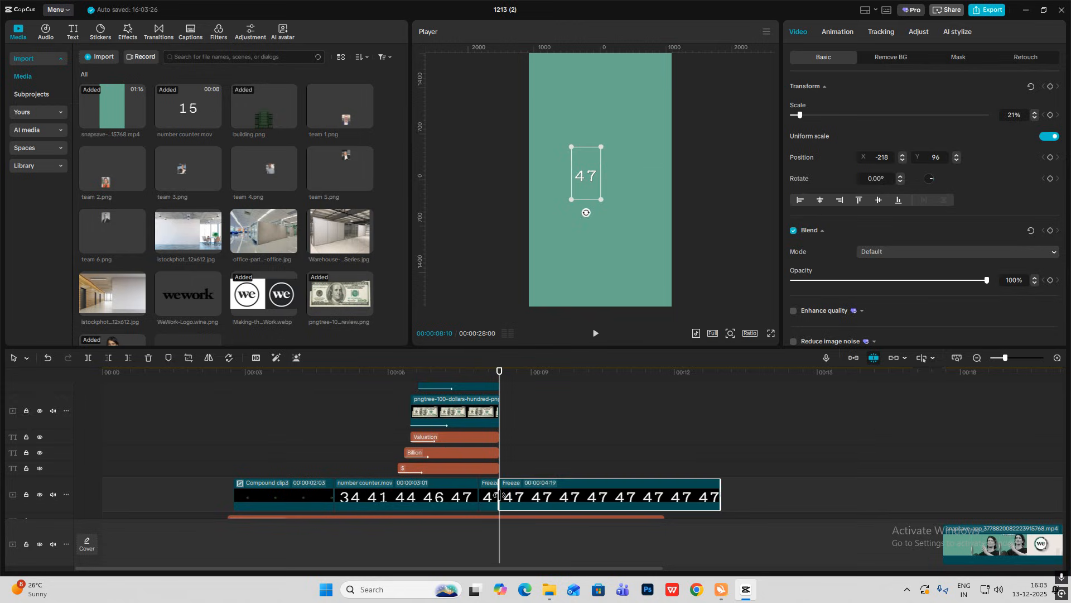
key(Delete)
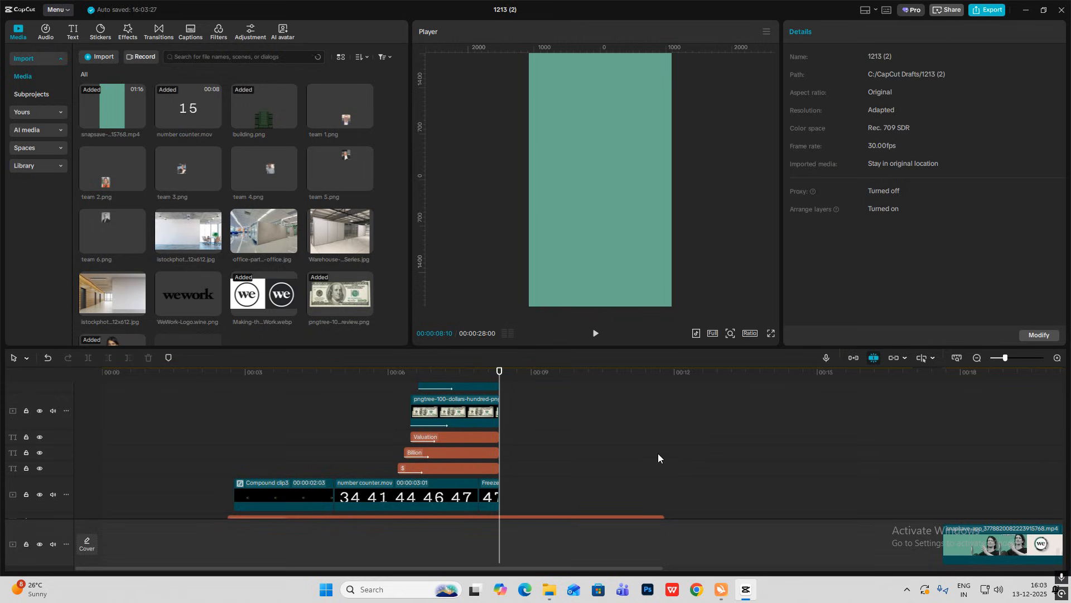
Add the four empty office photos on stacked tracks at 00:00:08:10, scaled to 317%, 267%, 237% and 297% to fill the frame
drag(207, 245, 502, 494)
drag(674, 223, 845, 467)
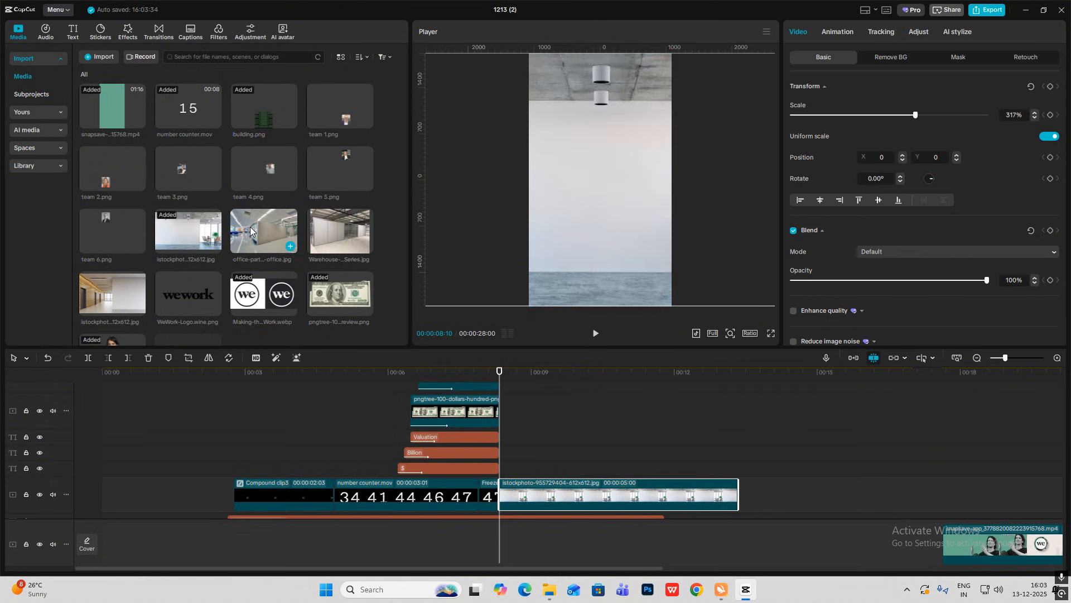
drag(251, 230, 502, 464)
drag(671, 229, 813, 400)
drag(340, 231, 502, 410)
drag(671, 232, 801, 380)
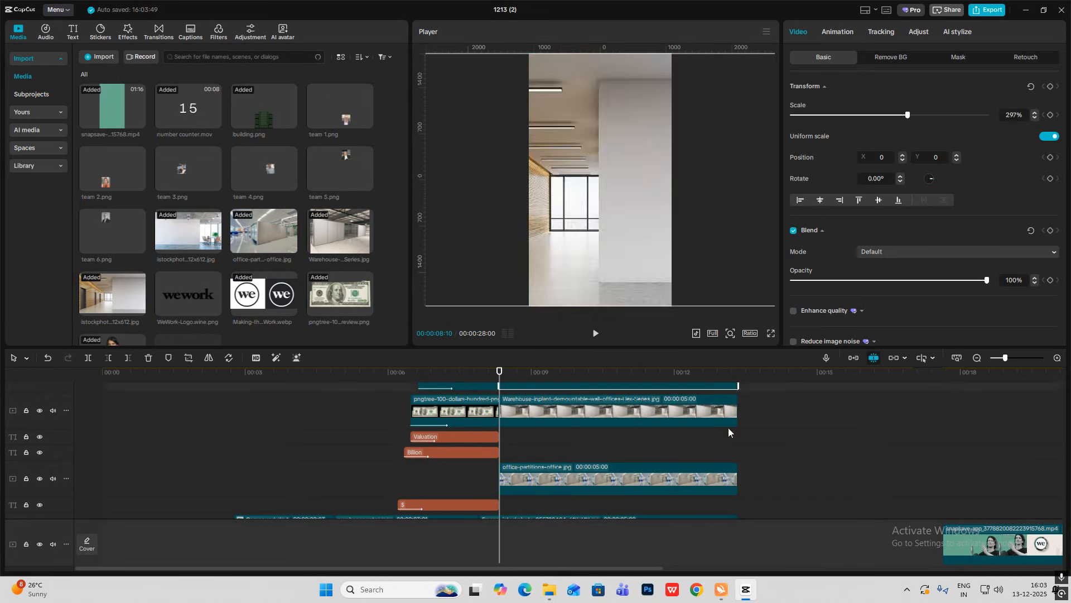
Trim the wood-walled hallway photo to end at 00:00:08:20 and the warehouse photo to run from 00:00:08:20 to 00:00:09:00
scroll(728, 428, up, 2)
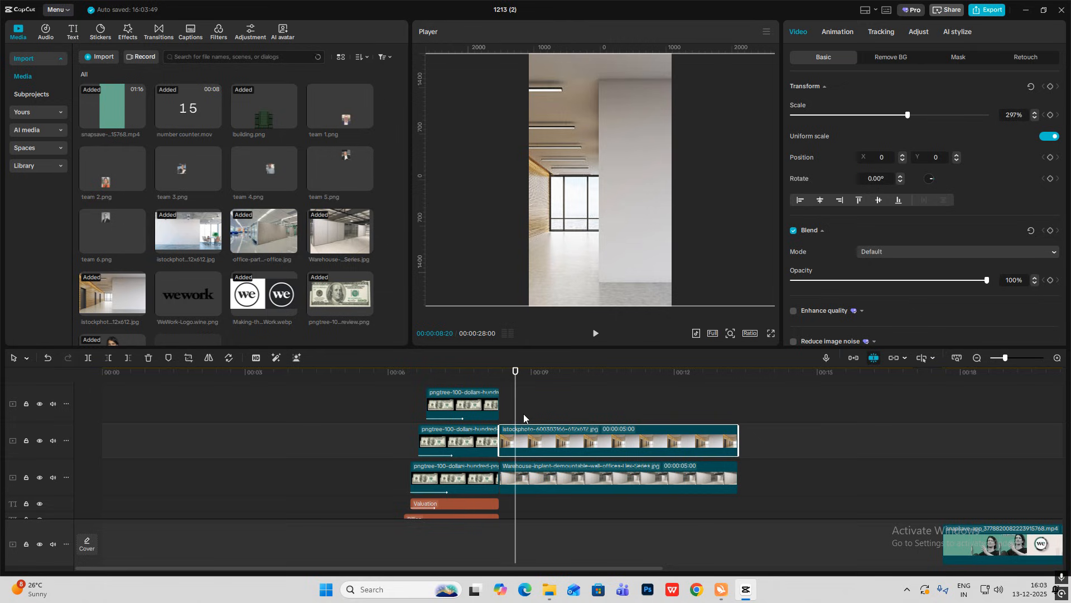
key(w)
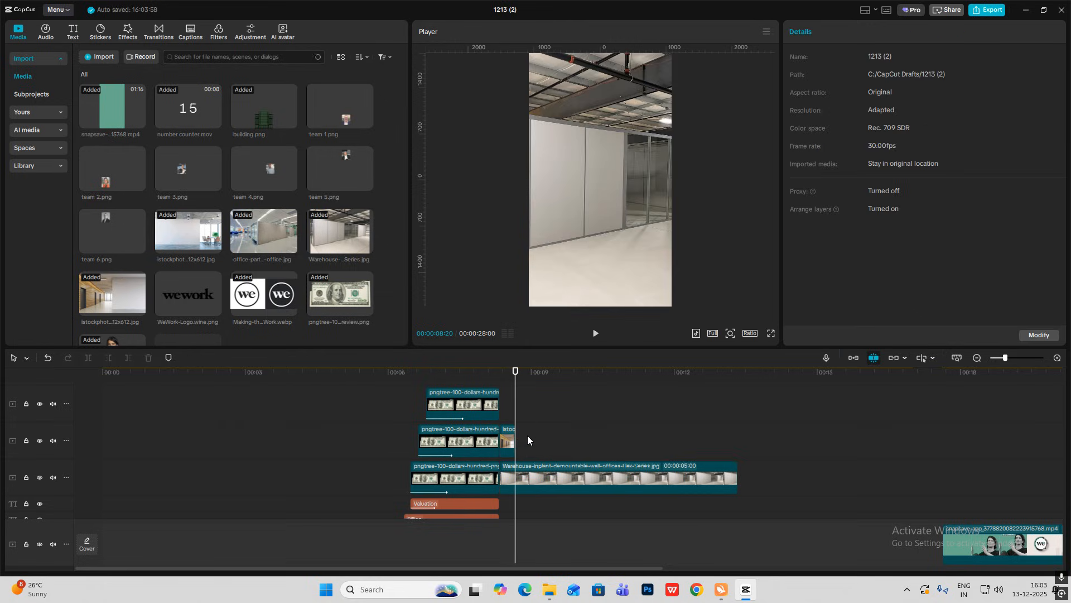
click(510, 472)
key(q)
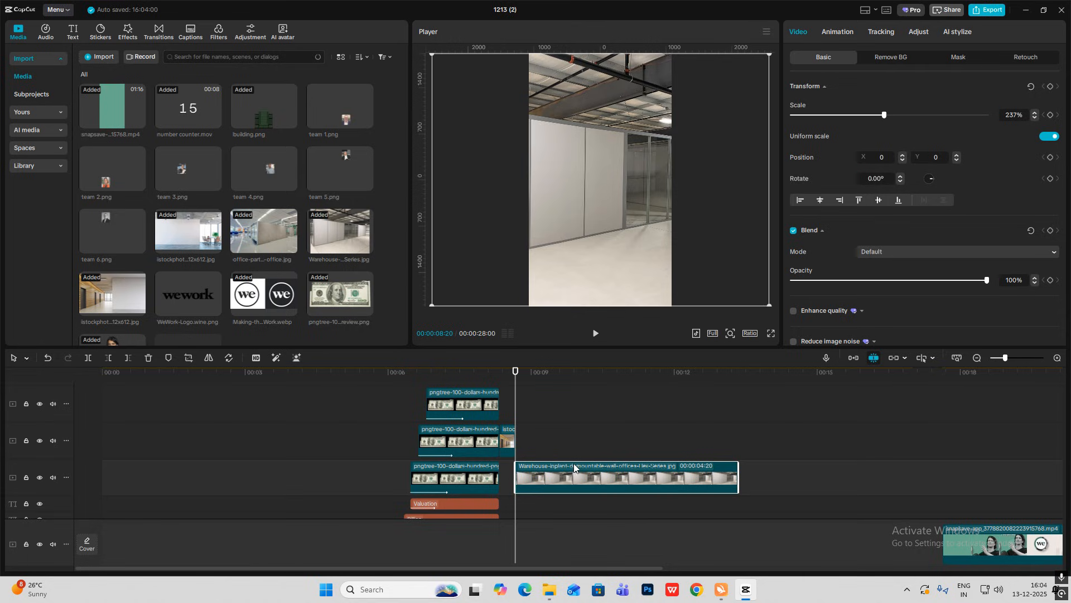
key(shift+Right)
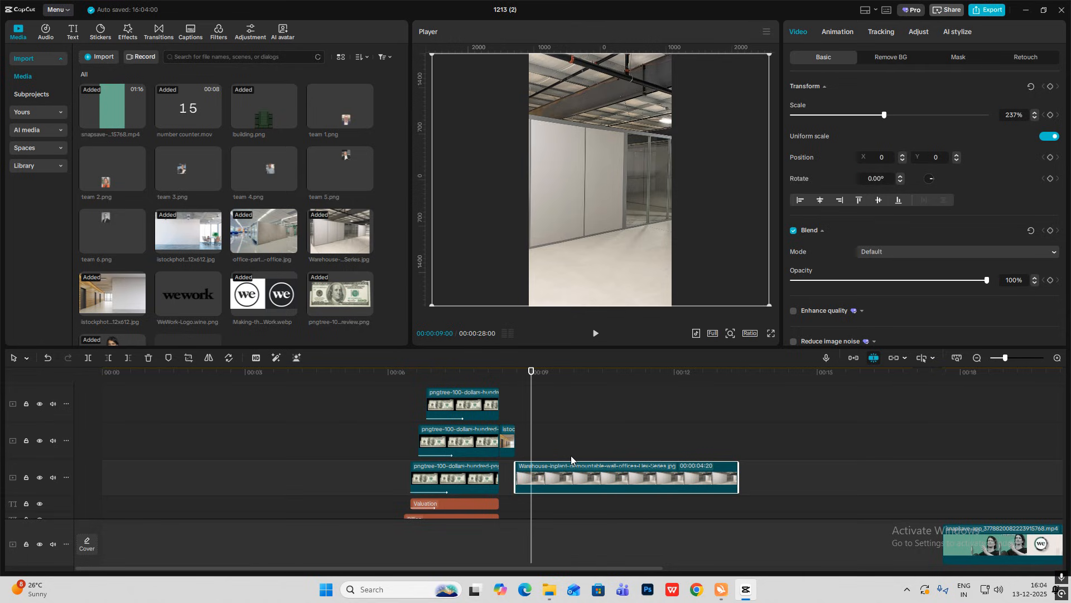
key(w)
Trim the office partitions photo to run from 00:00:09:00 to 00:00:09:10
scroll(555, 455, down, 2)
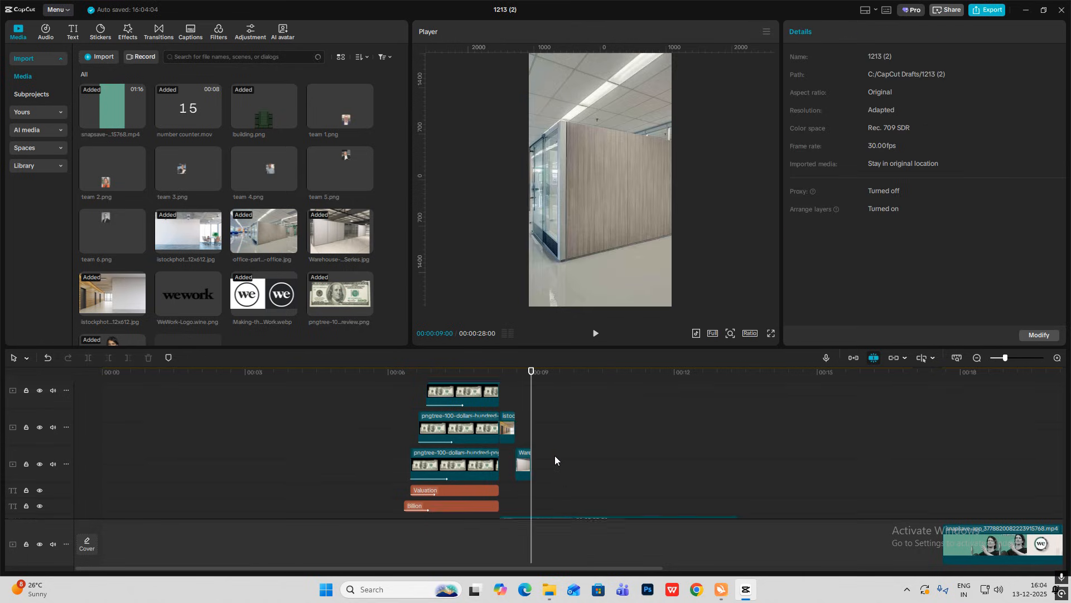
click(504, 472)
drag(500, 471, 531, 472)
key(shift+Right)
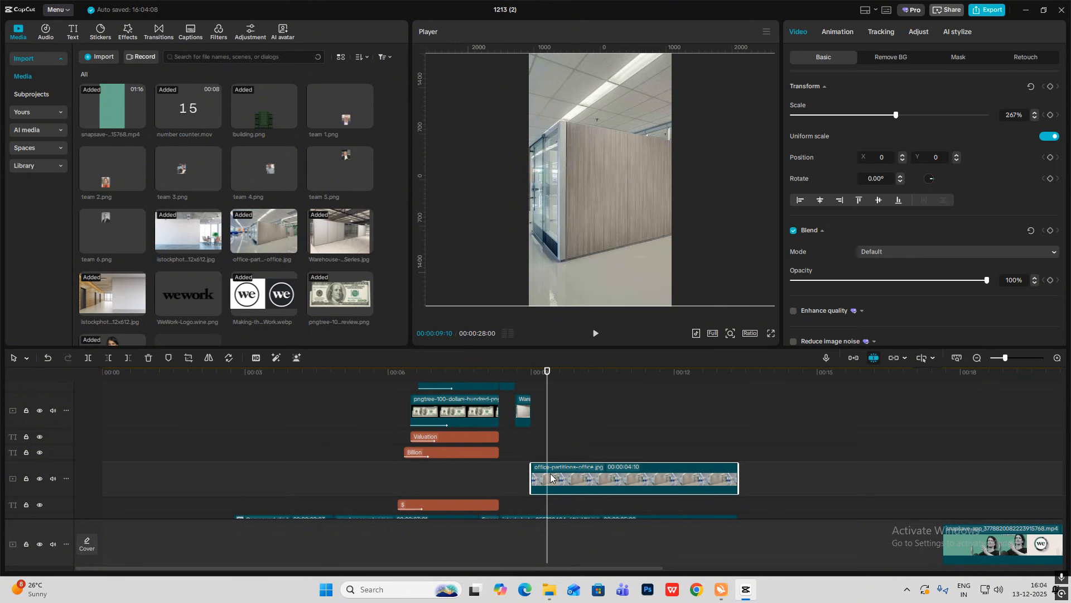
key(ctrl+b)
key(Delete)
Trim the remaining white-wall office photo to run from 00:00:09:10 to 00:00:09:20
scroll(550, 467, down, 1)
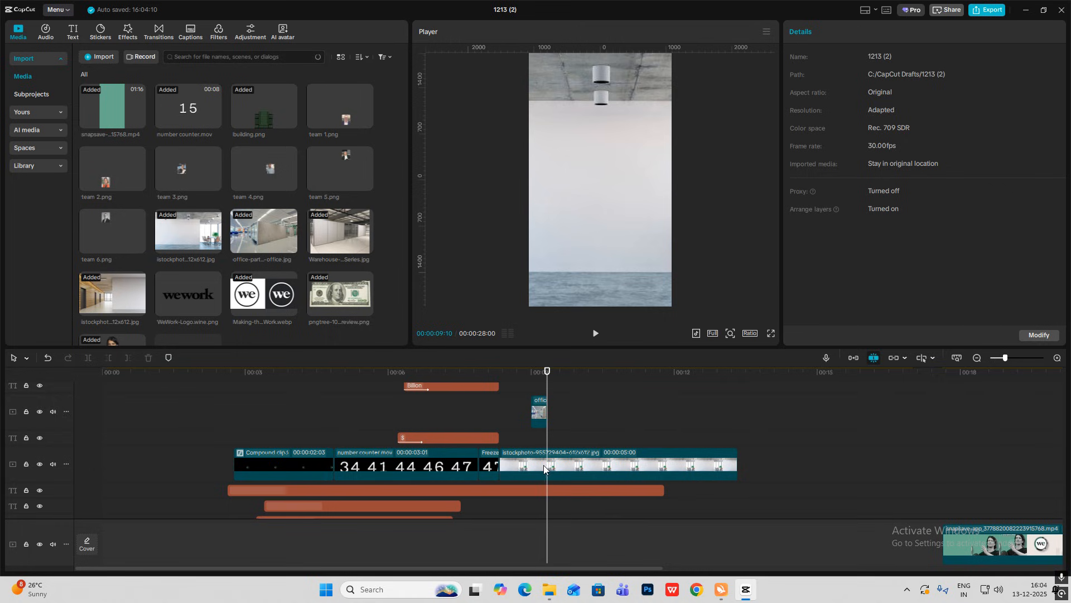
click(543, 464)
drag(502, 453, 547, 462)
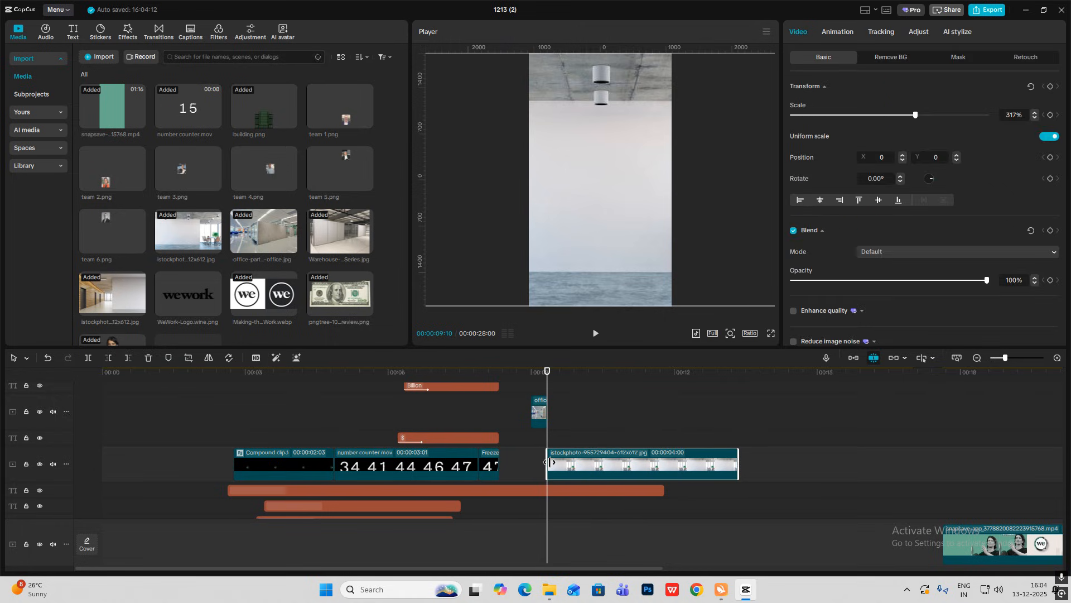
key(shift+Right)
key(Delete)
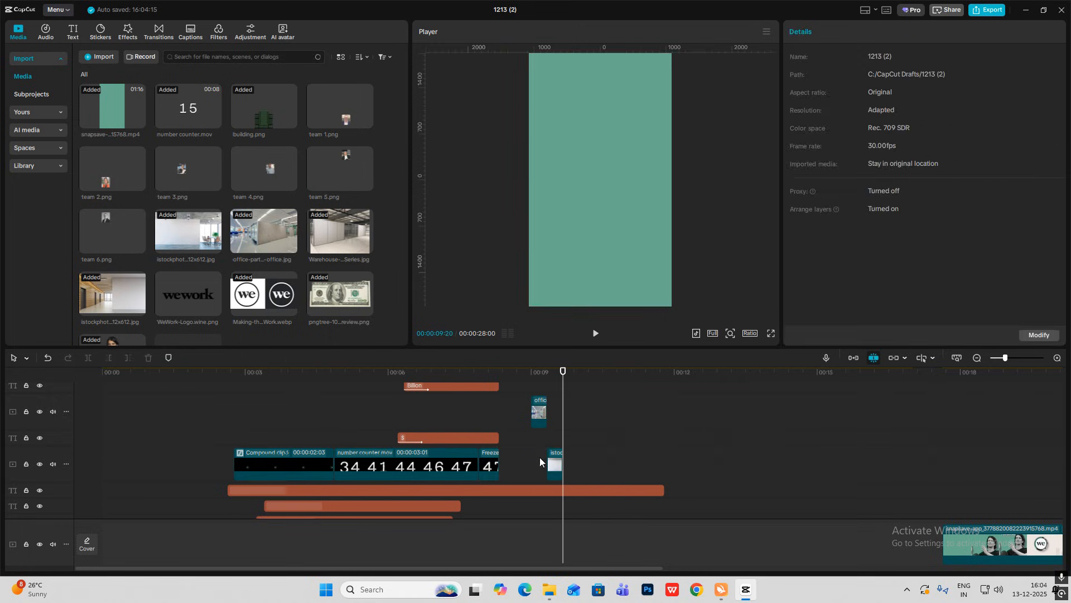
Add the WeWork logo at 00:00:08:10, scale it to 59% and place it on the white wall at X 542, Y 0
scroll(534, 450, up, 3)
click(501, 482)
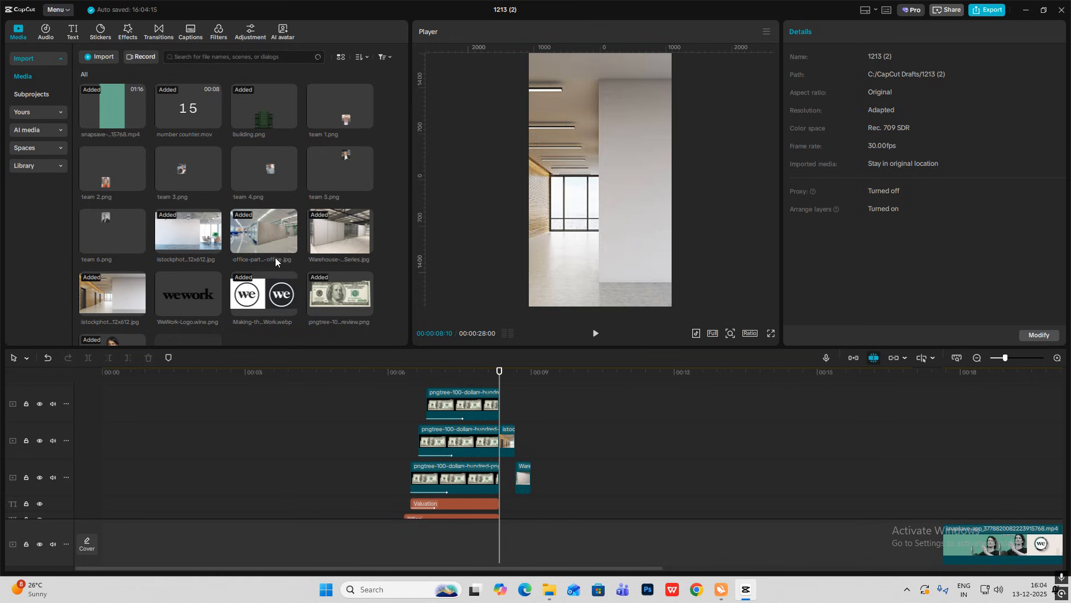
scroll(276, 260, down, 1)
drag(185, 252, 501, 413)
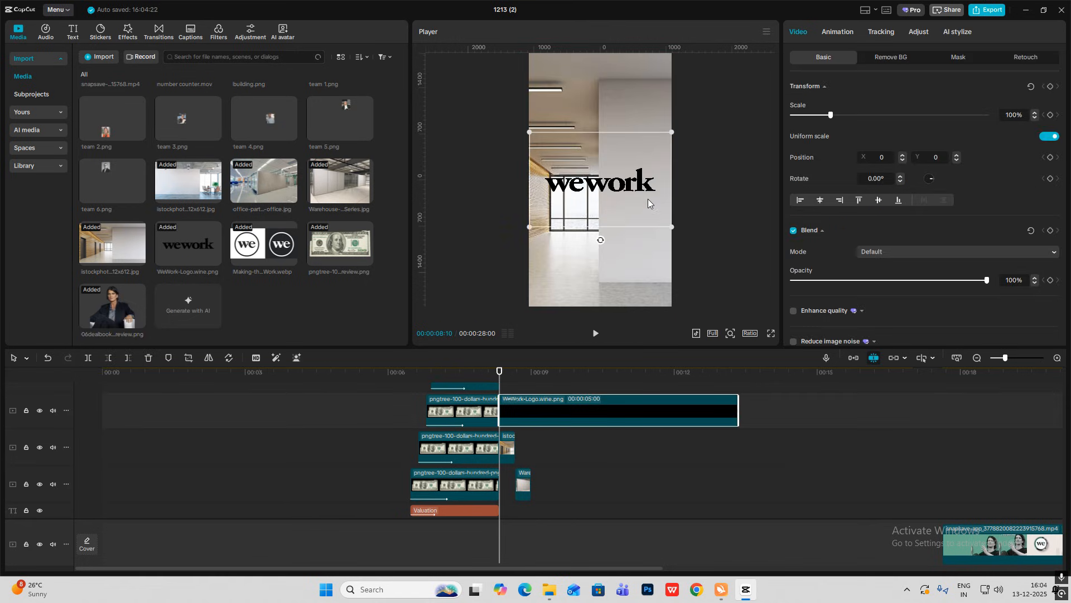
drag(648, 199, 659, 198)
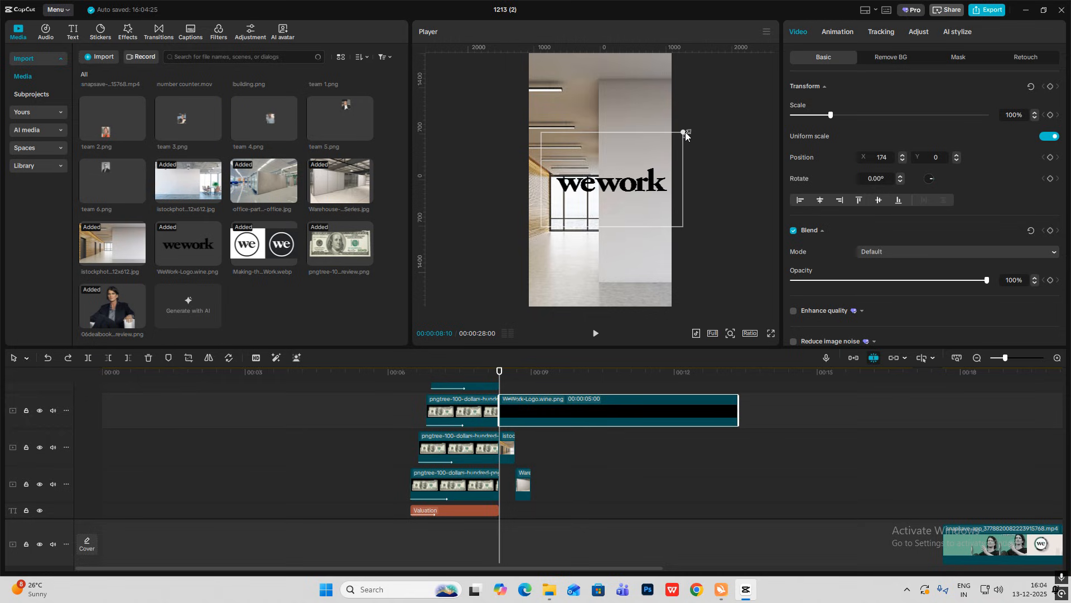
drag(686, 135, 667, 184)
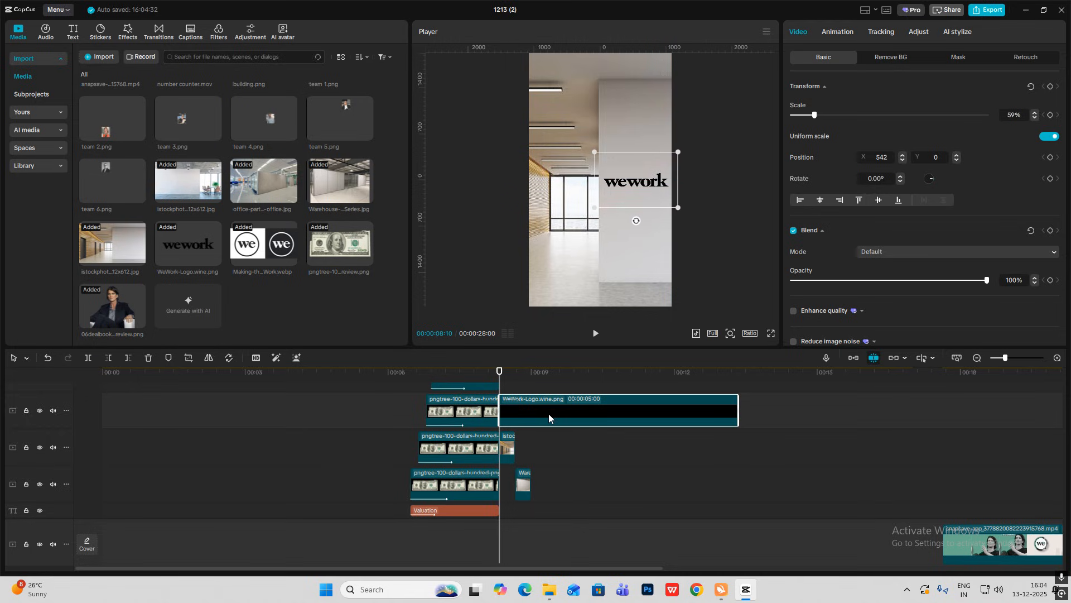
Duplicate the logo and turn the lower copy into a shadow at X 560, Y -18 with 35% opacity
key(ctrl+c)
key(ctrl+v)
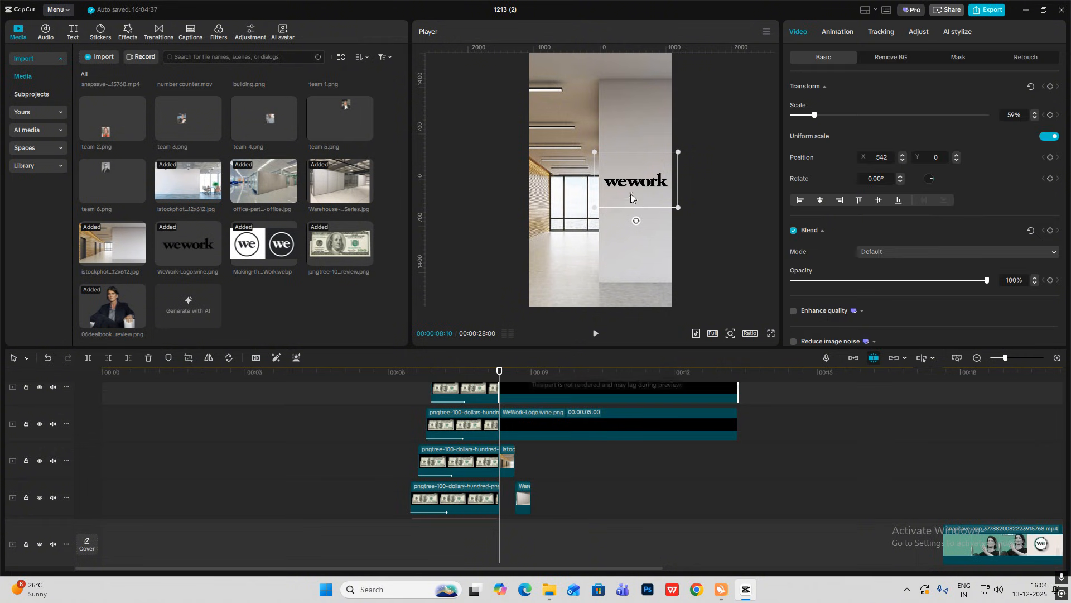
click(731, 334)
drag(710, 351, 759, 353)
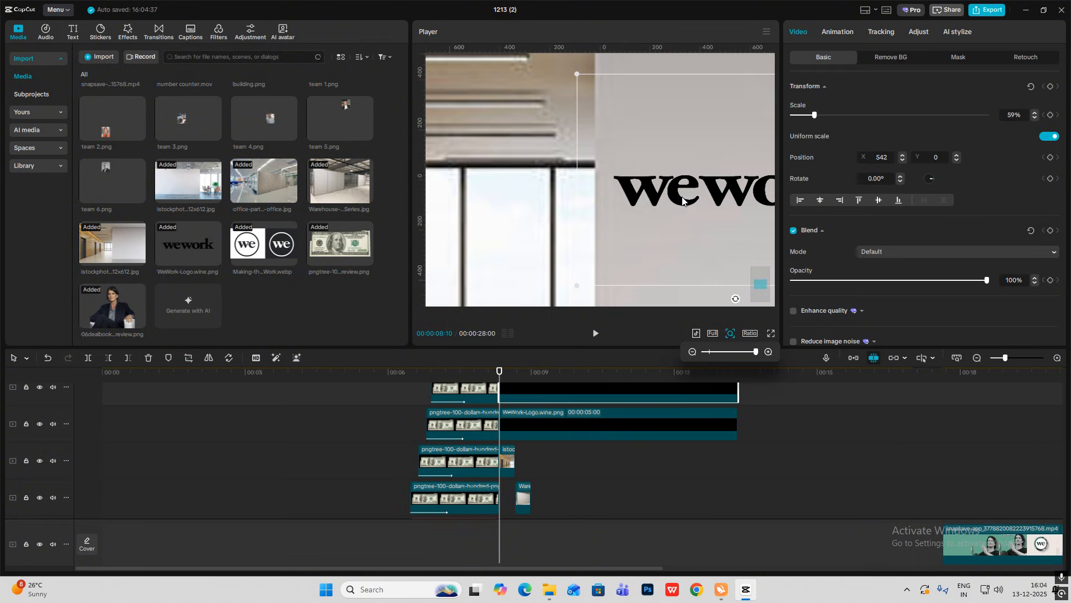
click(536, 419)
drag(655, 196, 660, 202)
drag(845, 282, 858, 281)
click(729, 333)
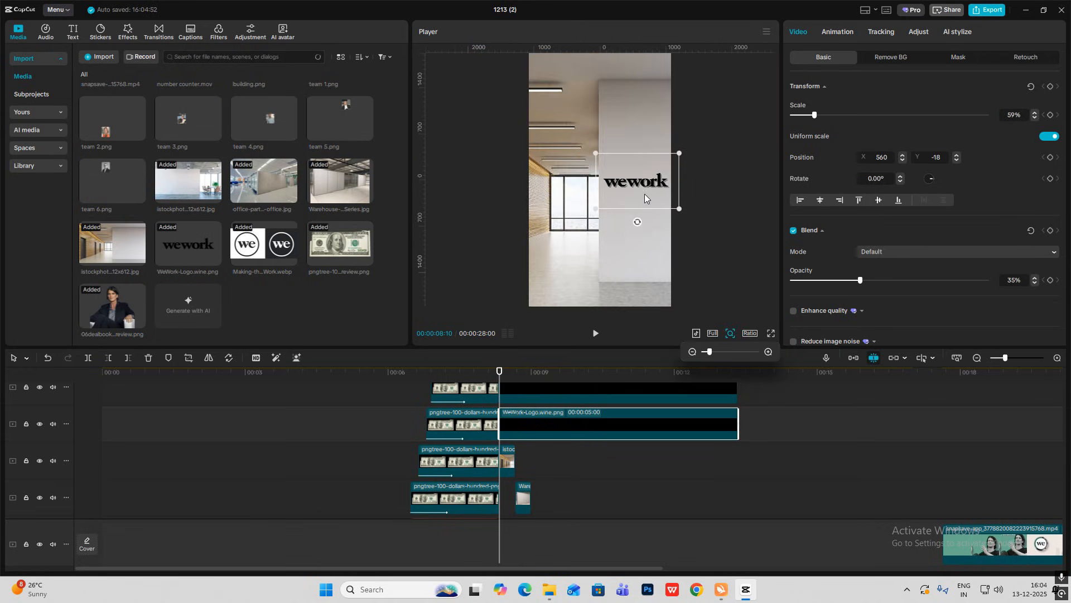
Extend both logo clips to 00:00:07:10 and combine them into a compound clip
scroll(538, 432, up, 2)
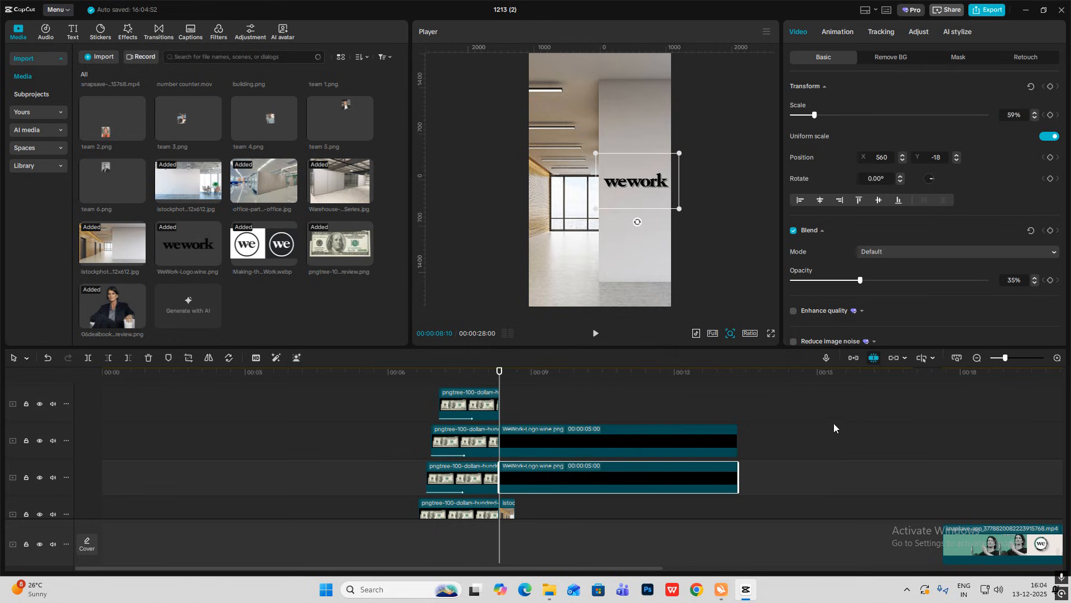
drag(833, 423, 848, 476)
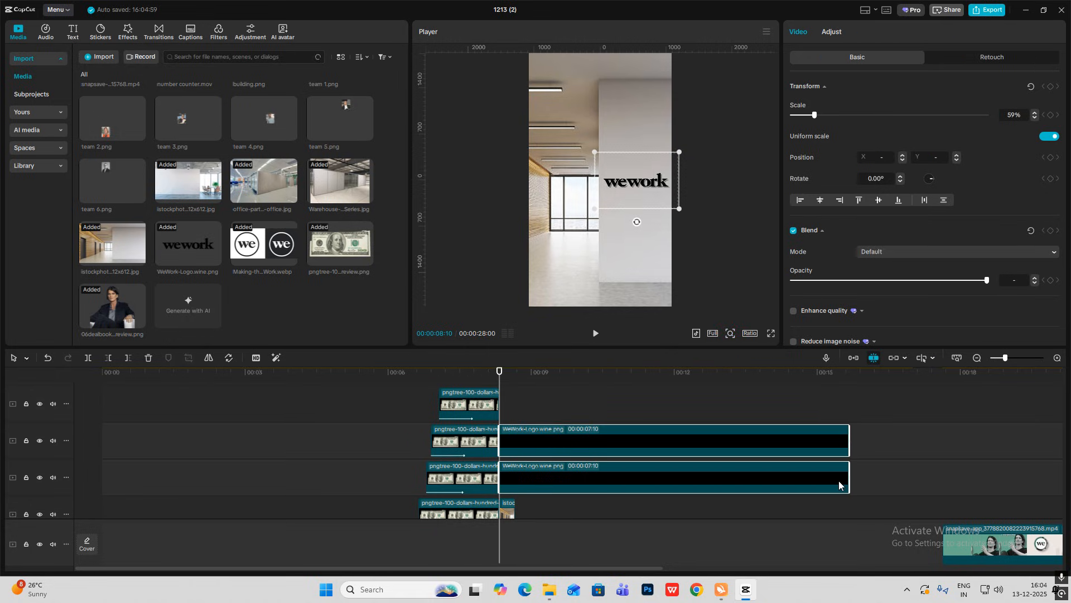
key(alt+g)
scroll(585, 404, down, 7)
scroll(577, 438, up, 5)
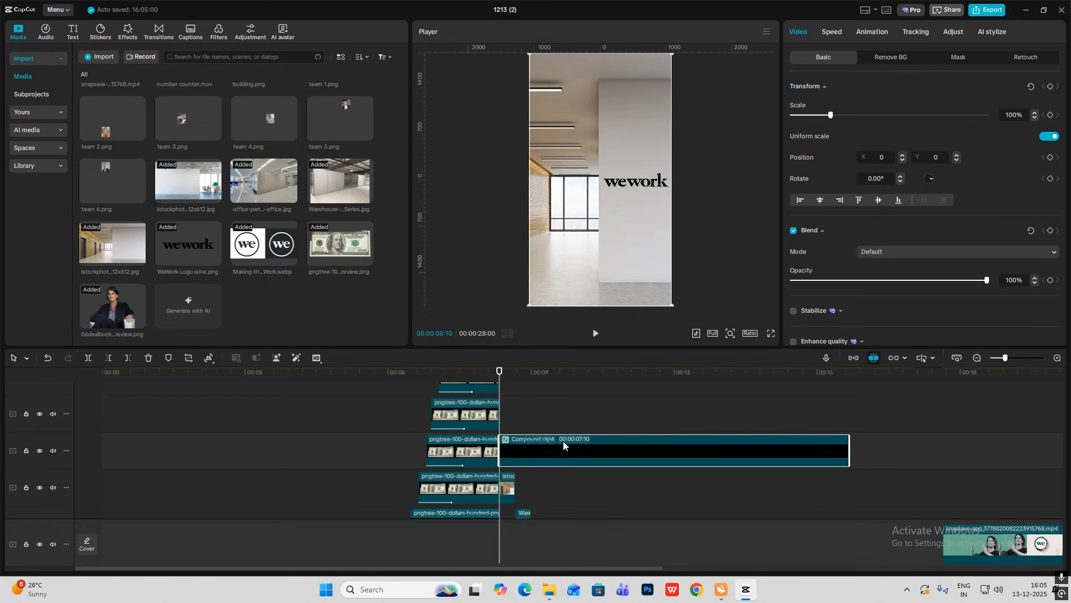
scroll(576, 398, down, 6)
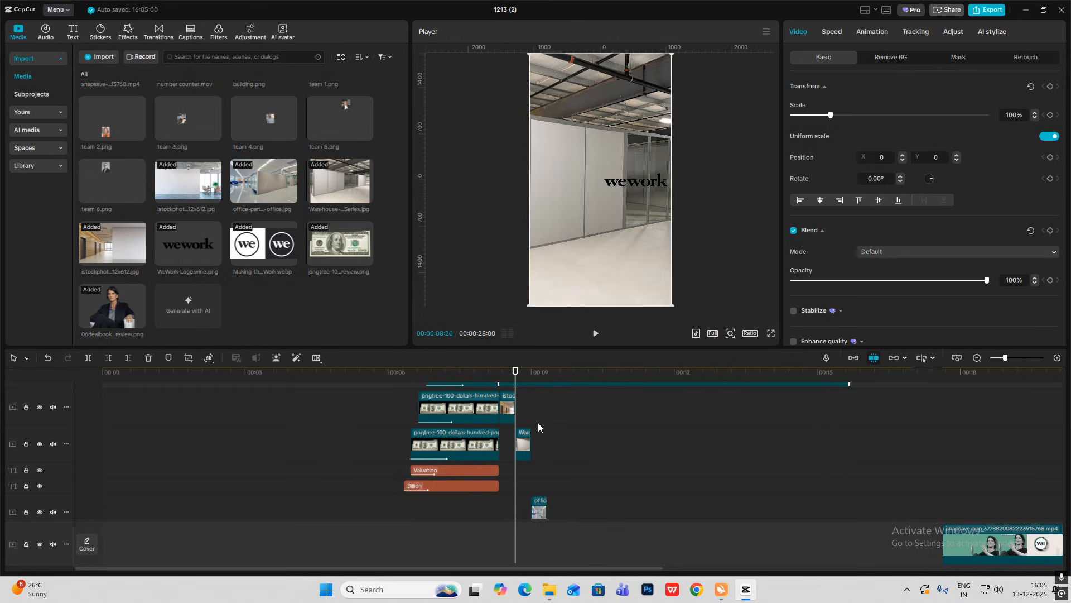
Shift the warehouse office photo slightly to the right in the frame so its wall lines up behind the WeWork logo
click(518, 417)
click(516, 444)
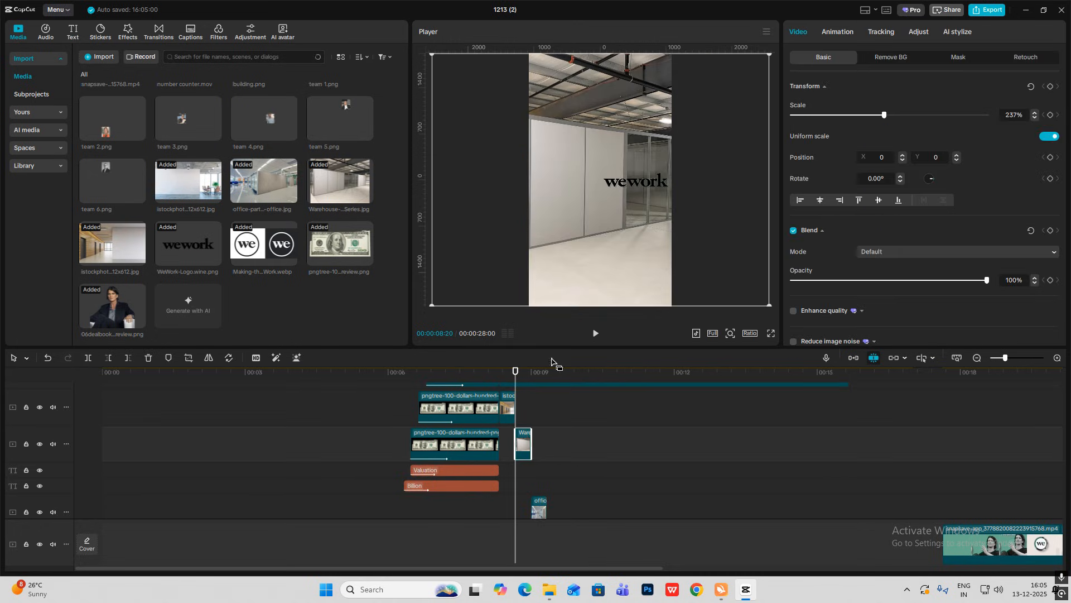
drag(628, 246, 666, 248)
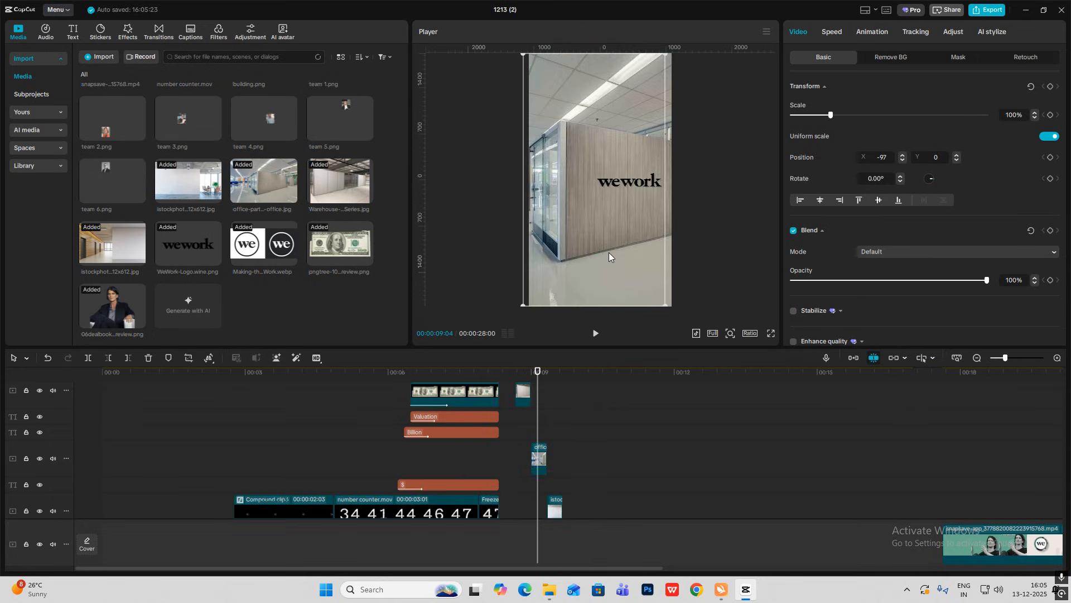
Undo the last move of the logo clip and move the wood-panelled office photo to X 140, Y 0
key(ctrl+z)
click(538, 459)
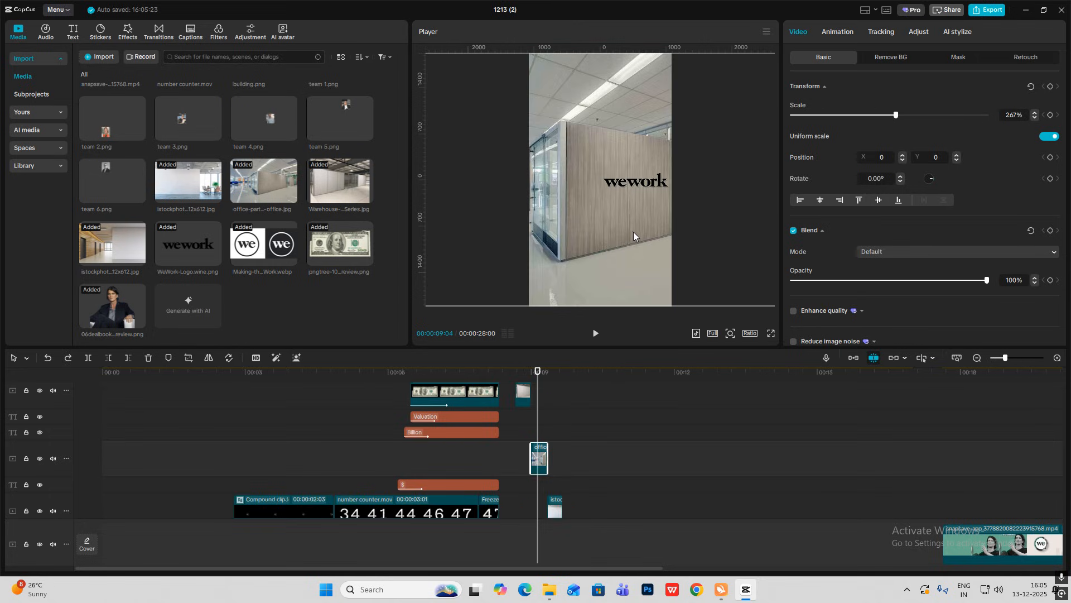
drag(634, 232, 634, 233)
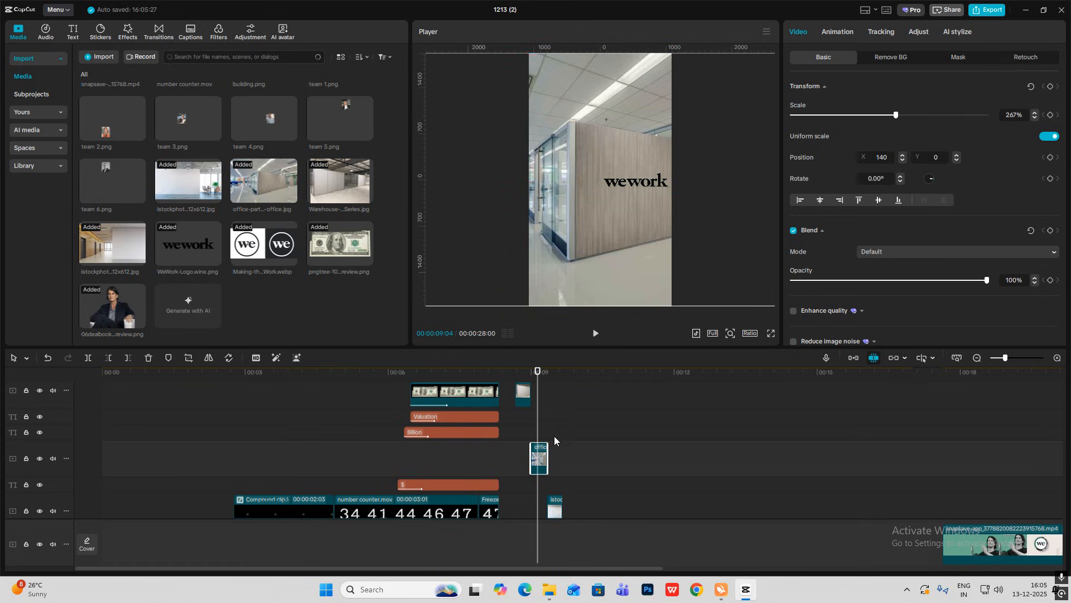
Nudge the white-wall office photo slightly to the left so its wall sits behind the logo
click(545, 414)
scroll(561, 439, down, 3)
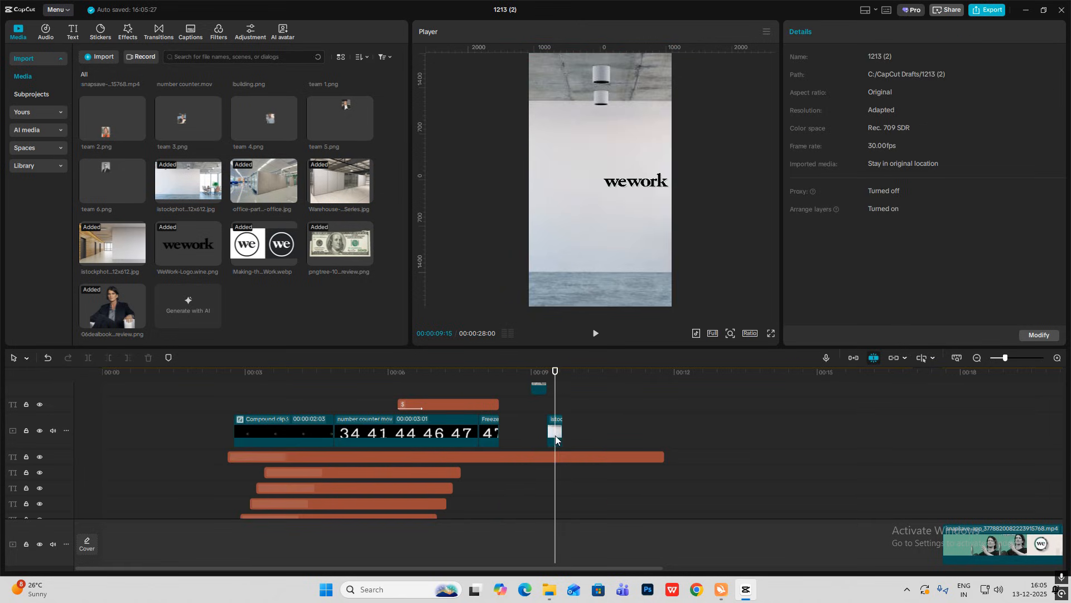
click(554, 436)
drag(625, 230, 603, 249)
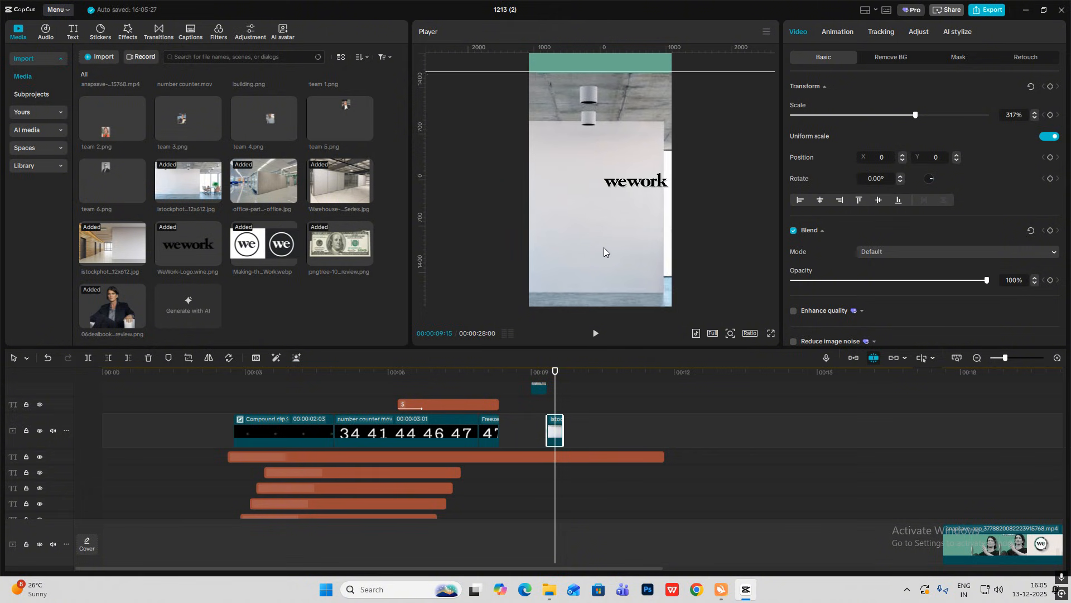
Play back the quick office photo cuts to check how the WeWork logo sits on each wall
click(523, 413)
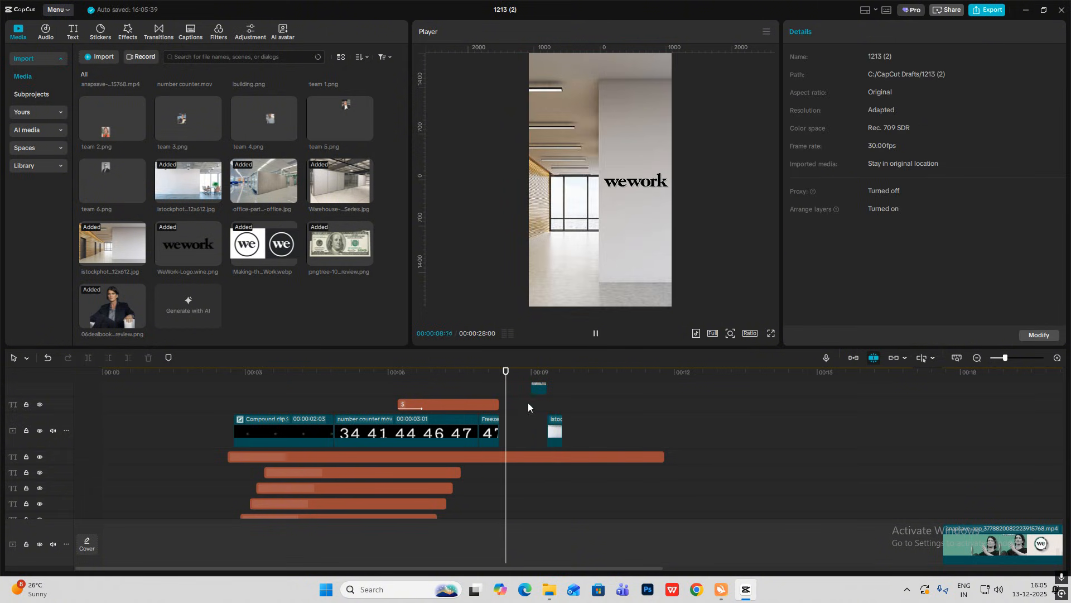
key(space)
key(space)
scroll(562, 424, up, 3)
scroll(561, 427, down, 3)
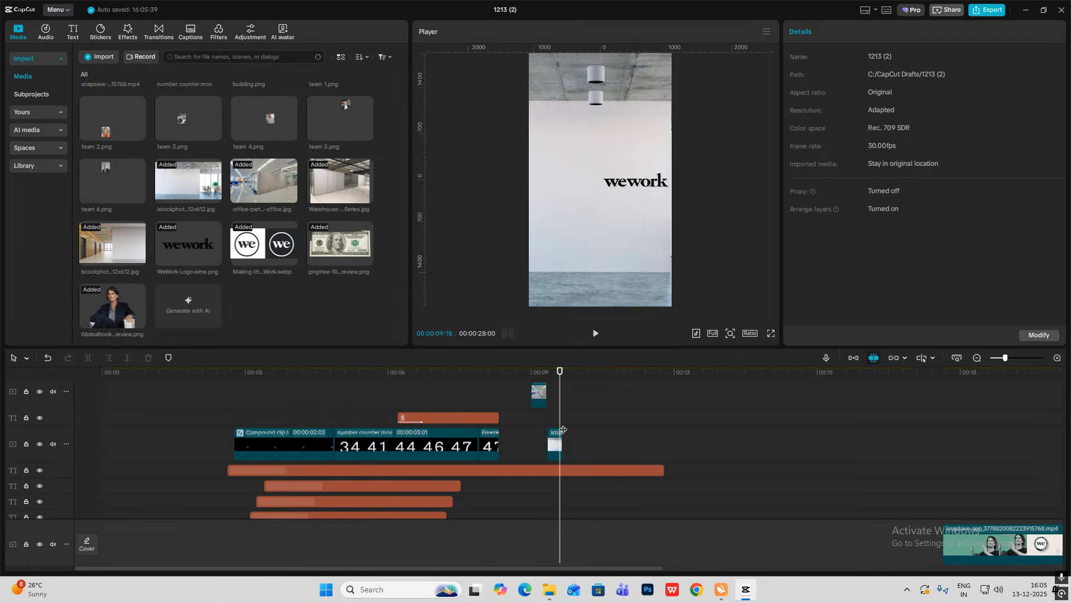
Split the WeWork logo compound clip at 00:00:09:20 and delete the remainder
drag(561, 421, 562, 420)
scroll(561, 420, up, 3)
click(590, 427)
key(ctrl+b)
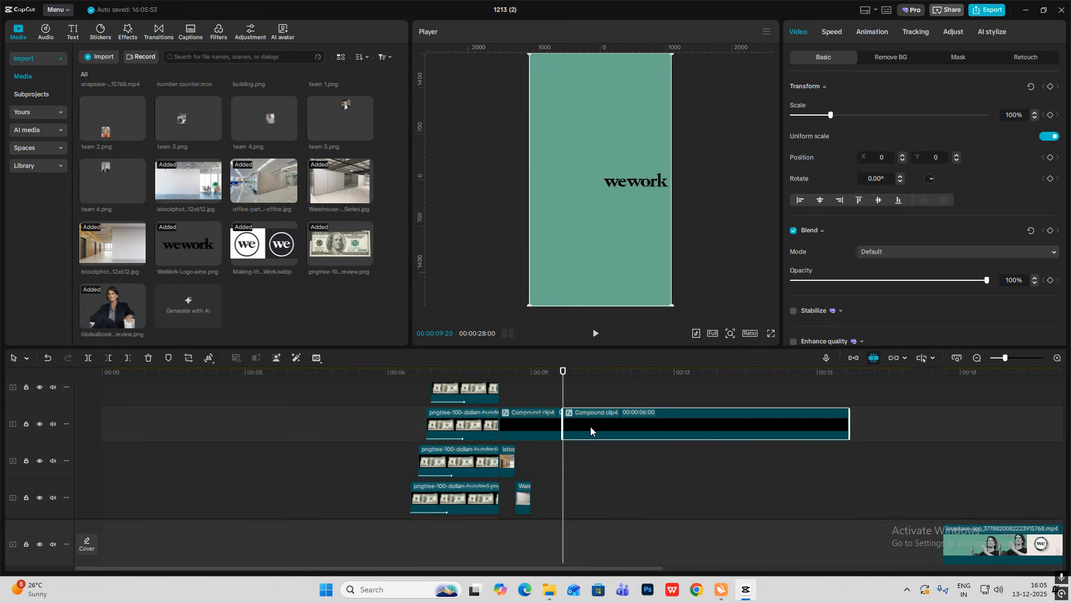
key(Delete)
scroll(550, 385, down, 3)
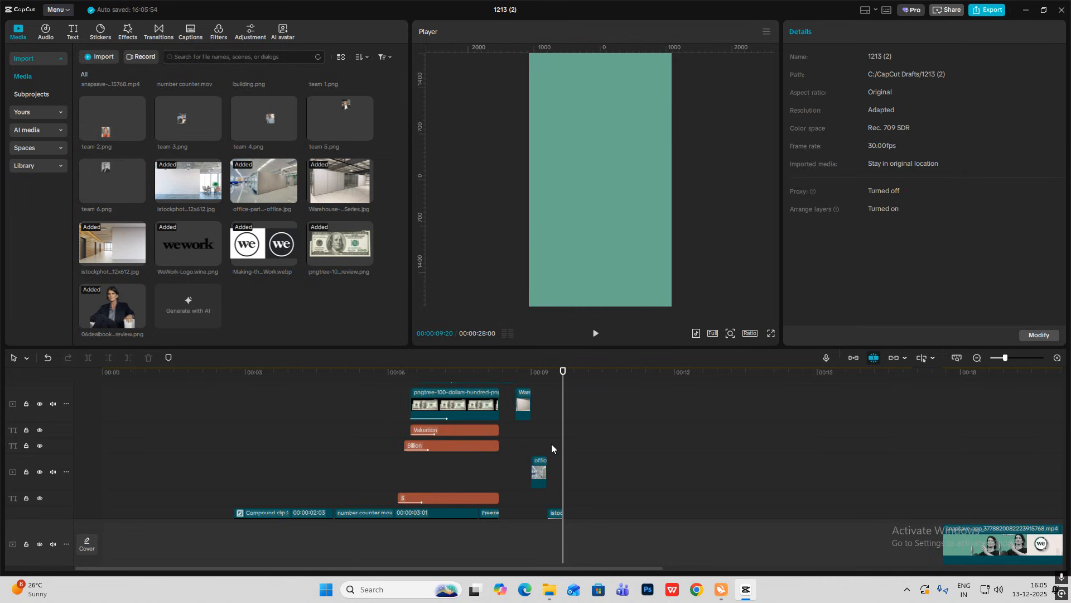
Add the Hazy blur effect at 00:00:08:10 and set Blur to 14, Horizontal to 61 and Vertical to 49
click(501, 445)
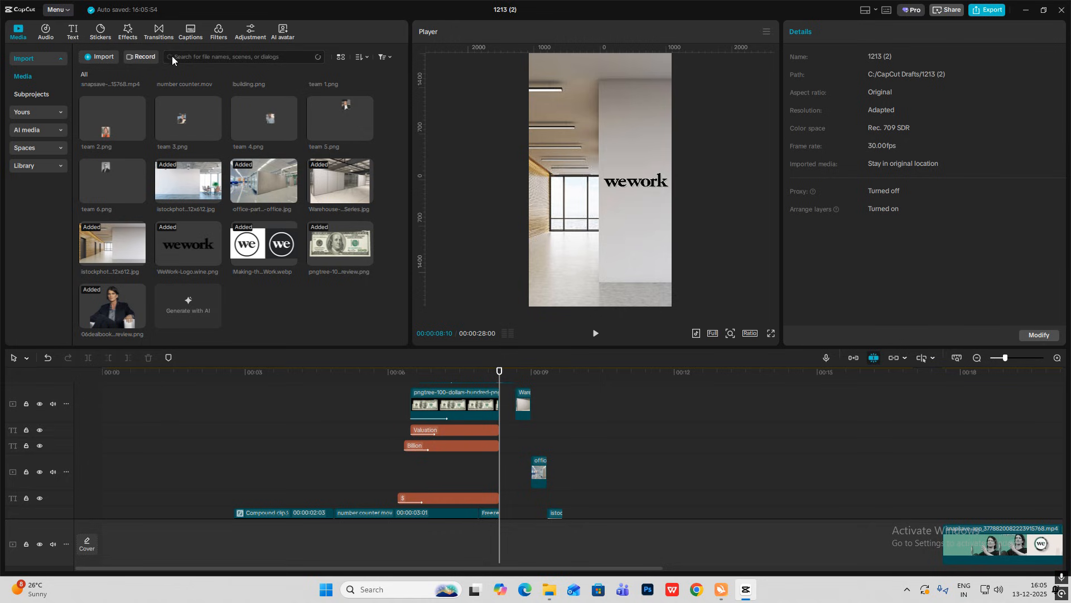
click(128, 33)
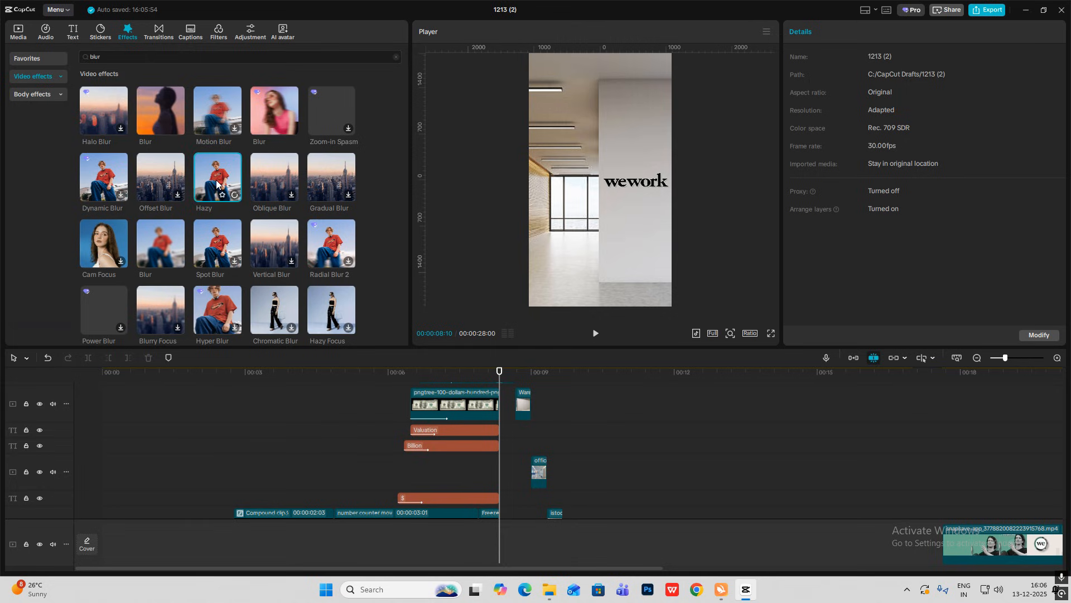
drag(216, 184, 497, 412)
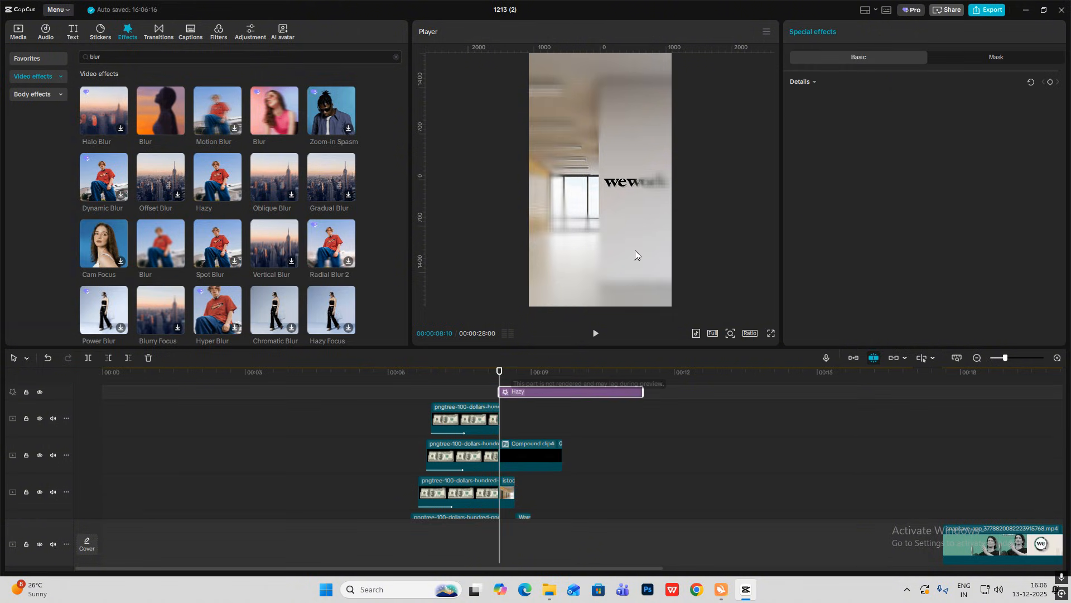
click(803, 82)
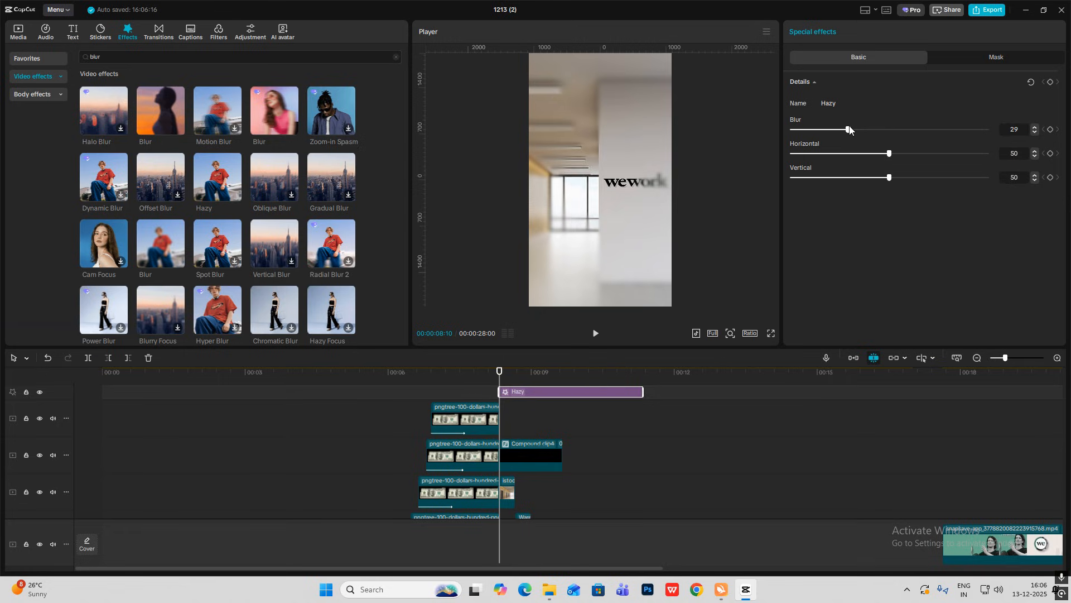
drag(849, 130, 821, 130)
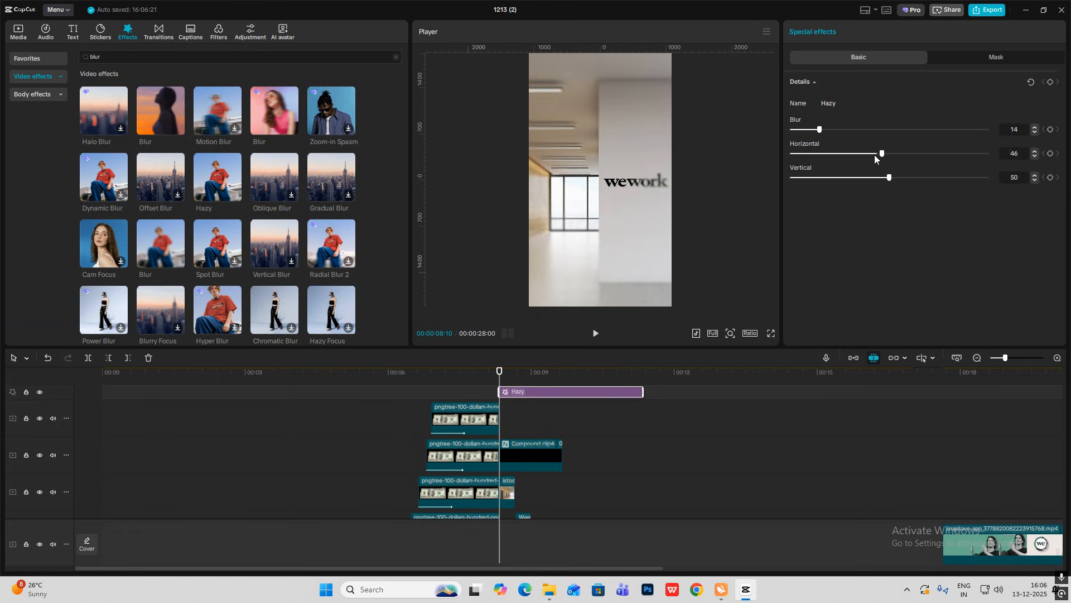
drag(875, 156, 888, 185)
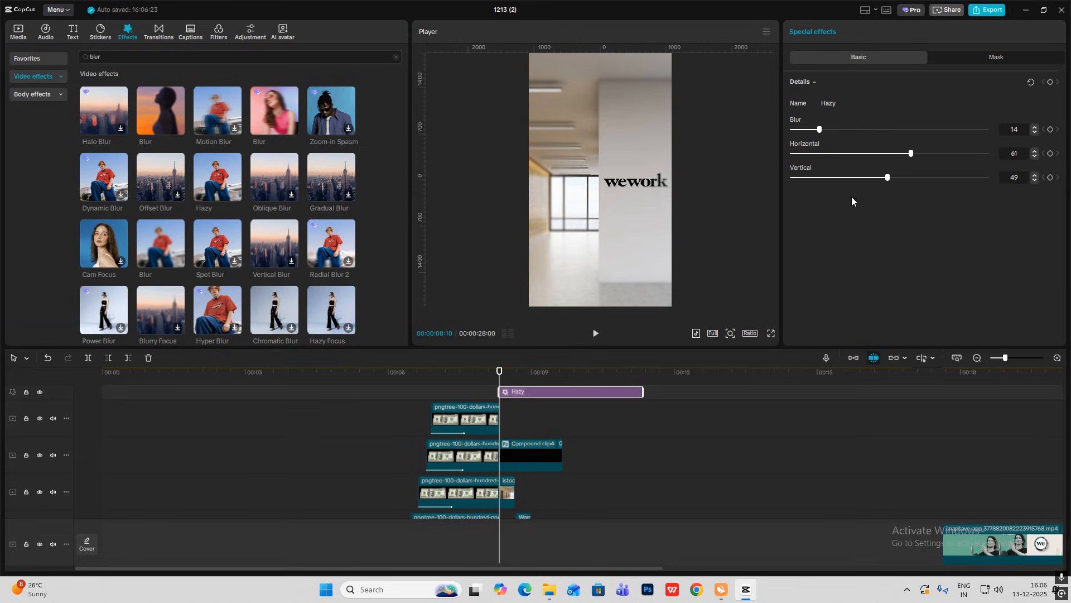
Trim the Hazy effect to end at 00:00:09:20 with the last office photo
drag(499, 372, 563, 384)
key(ctrl+b)
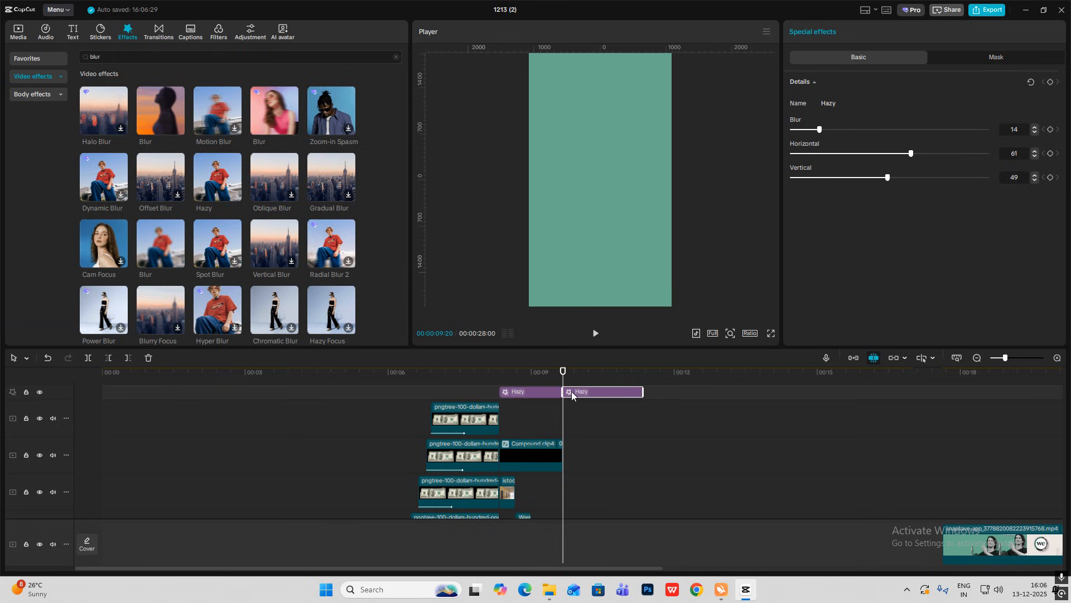
key(Delete)
Split the green background text clip at 00:00:09:20 and delete the part after it
click(503, 416)
drag(502, 416, 554, 413)
scroll(595, 426, up, 5)
scroll(581, 429, down, 5)
scroll(560, 413, up, 5)
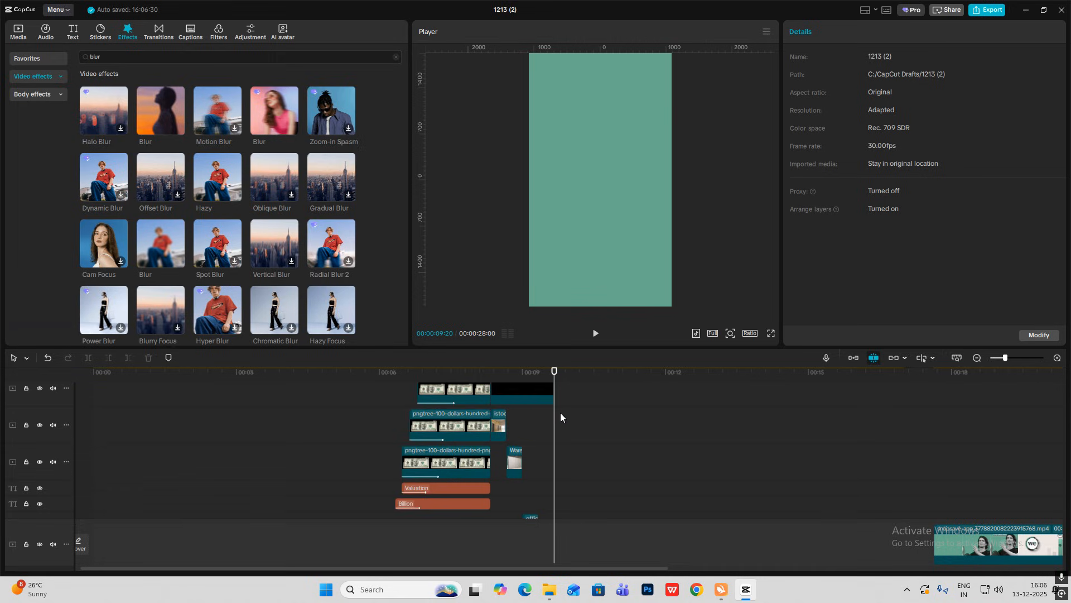
scroll(563, 475, down, 3)
scroll(564, 473, up, 4)
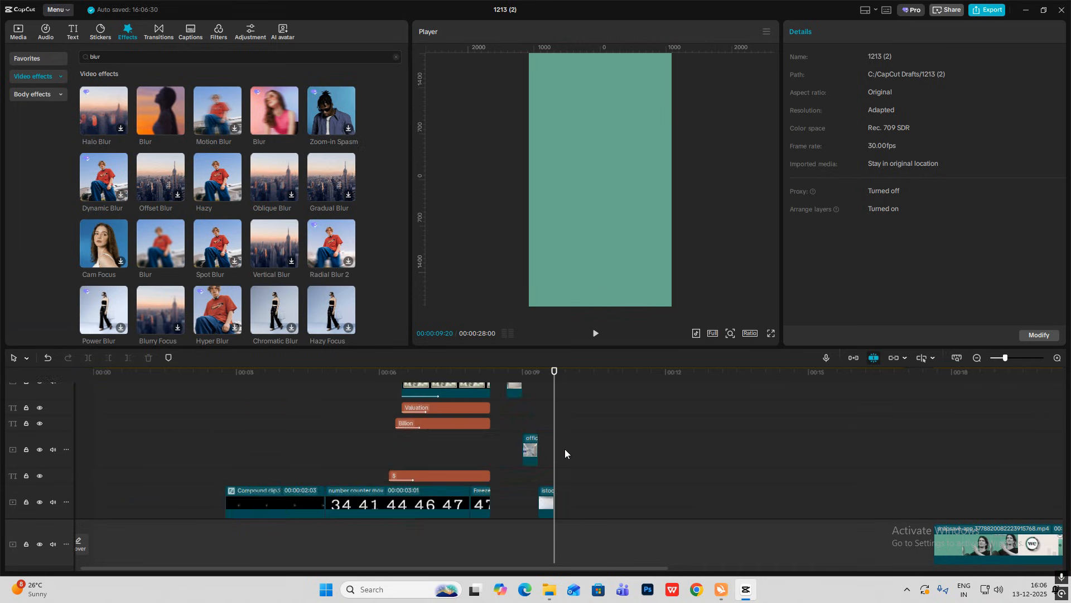
scroll(565, 448, down, 2)
click(569, 451)
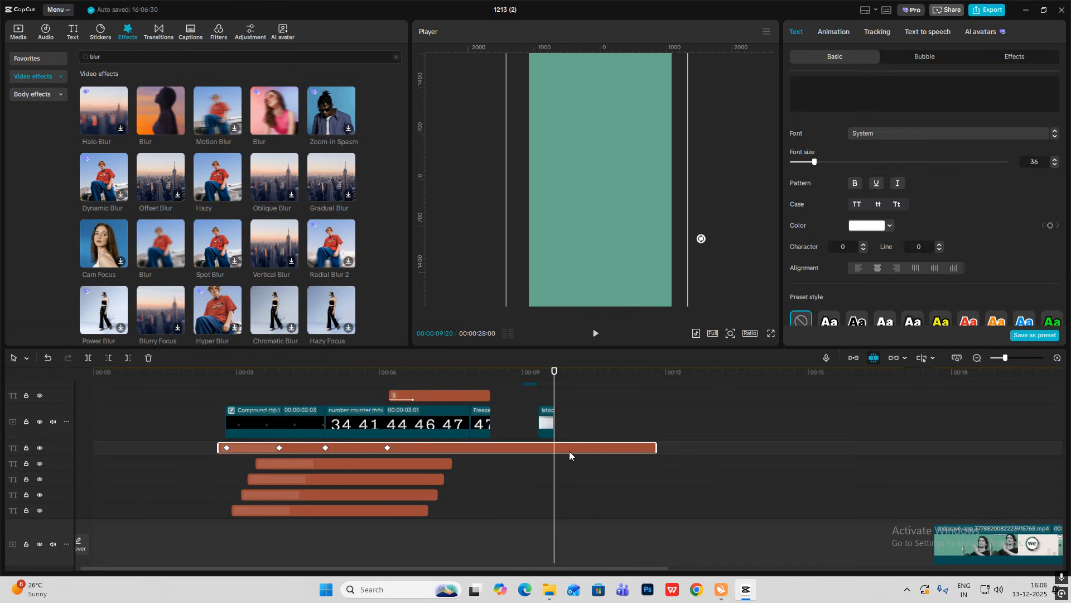
key(ctrl+b)
key(Delete)
scroll(576, 441, down, 6)
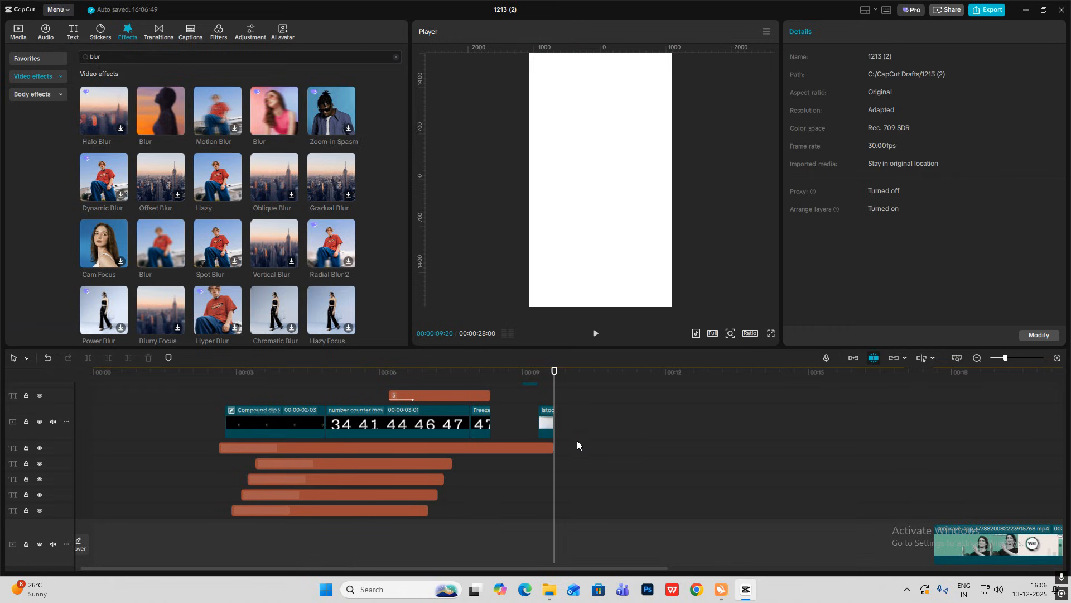
Add team 1.png through team 6.png at 00:00:09:20, each on its own track
click(31, 34)
scroll(195, 190, up, 2)
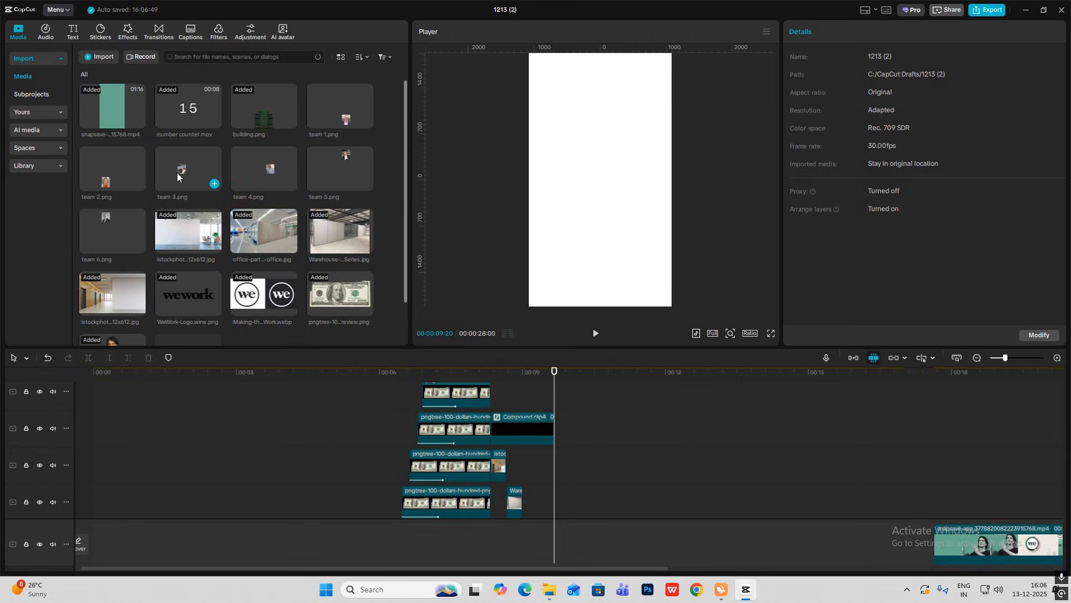
drag(335, 116, 556, 435)
drag(113, 172, 570, 465)
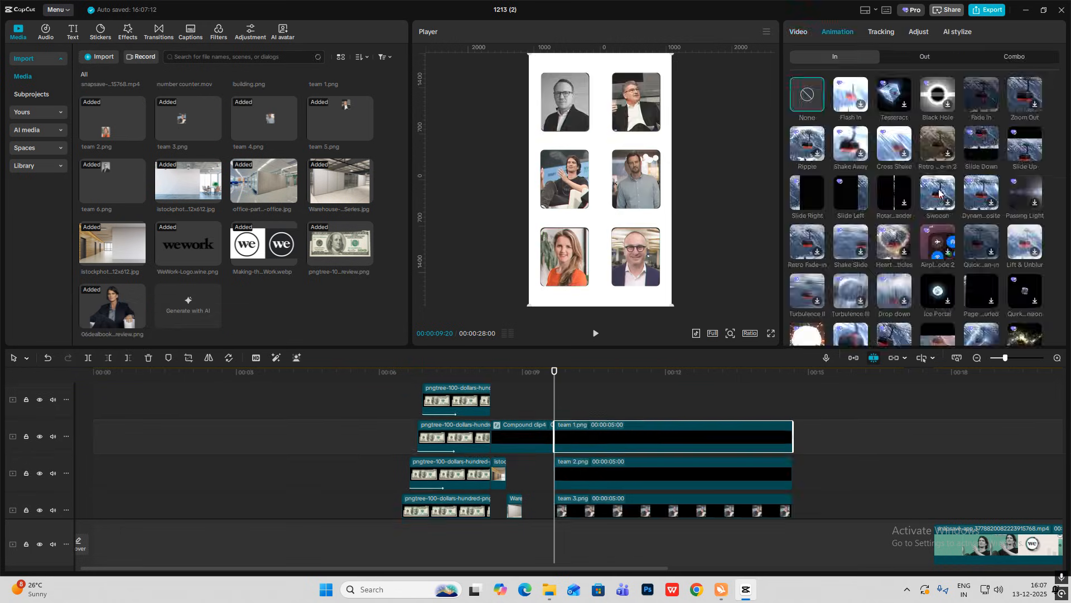
click(631, 250)
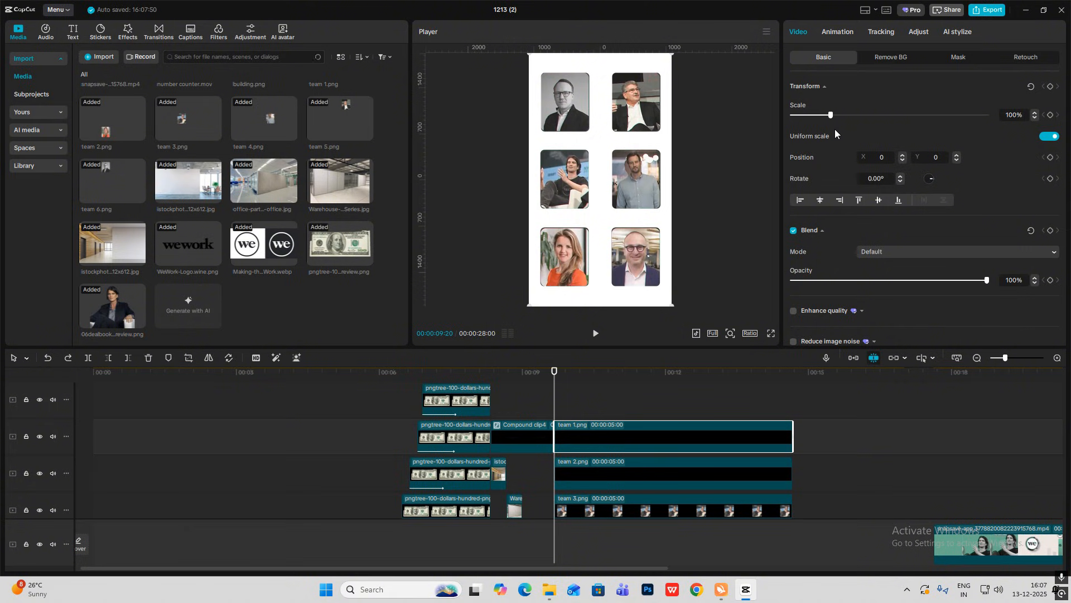
drag(832, 115, 812, 127)
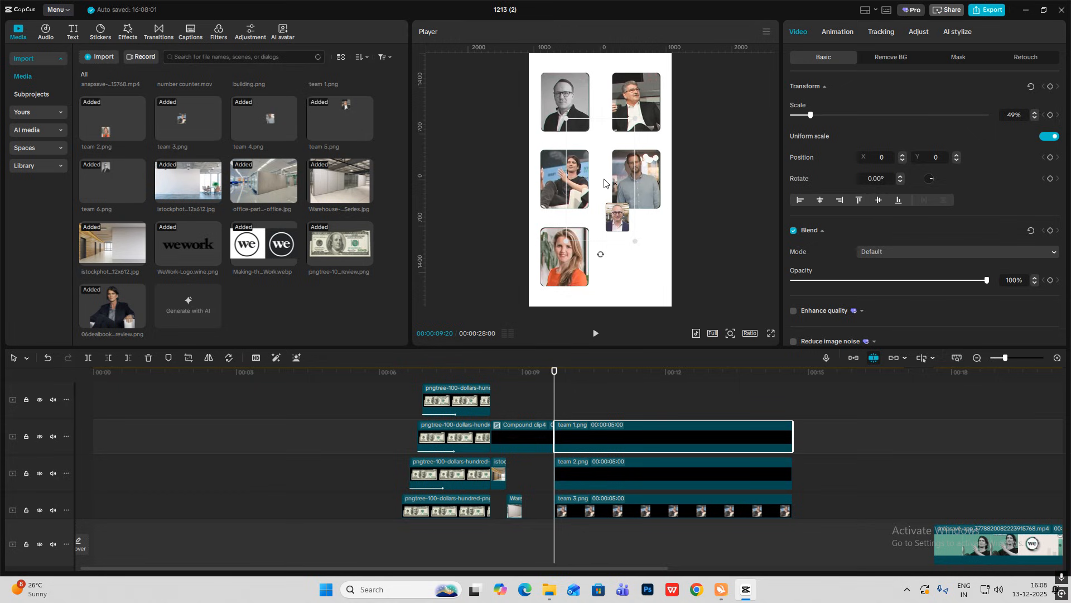
key(ctrl+z)
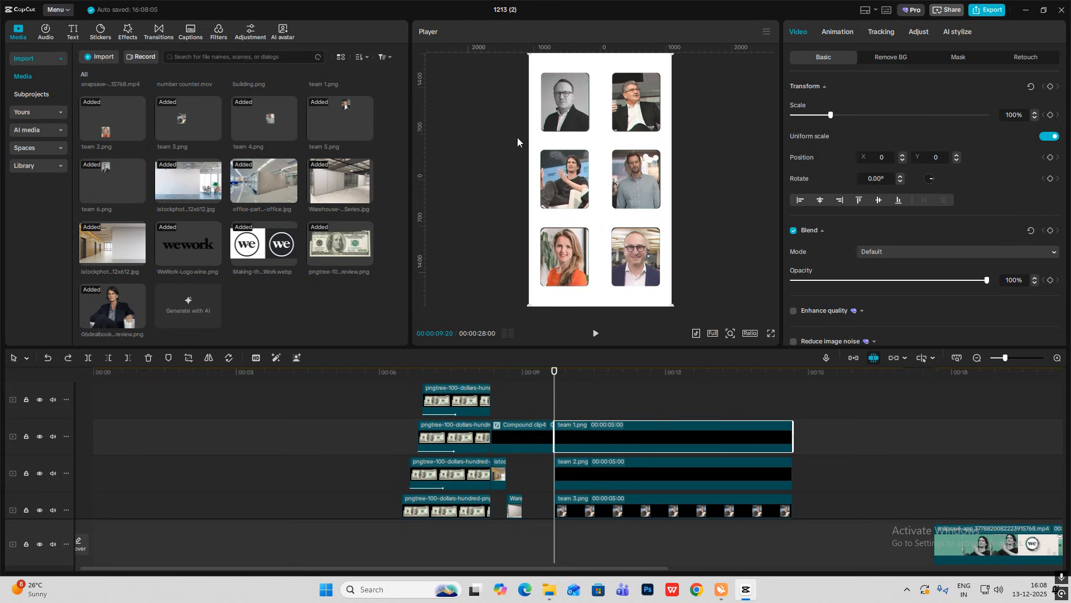
Place a horizontal and a vertical guide line through the centre of the preview frame
drag(569, 60, 563, 185)
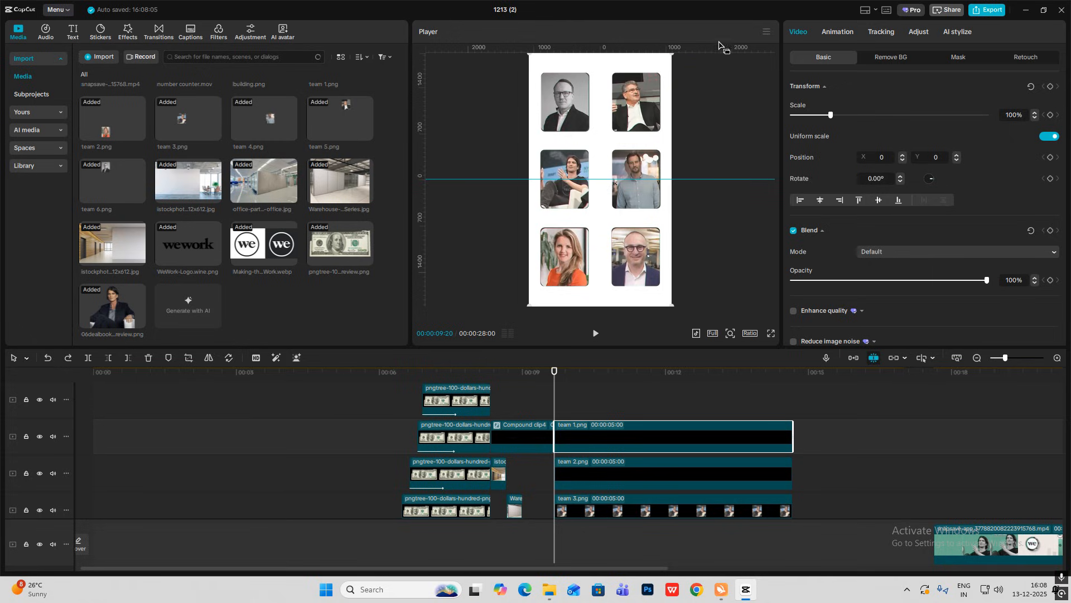
click(767, 33)
drag(425, 118, 600, 151)
Move all six team portraits onto the centre guides, stacked, with team 1 at X -542, Y 1155 and team 6 at X 496, Y -1163
drag(650, 258, 638, 210)
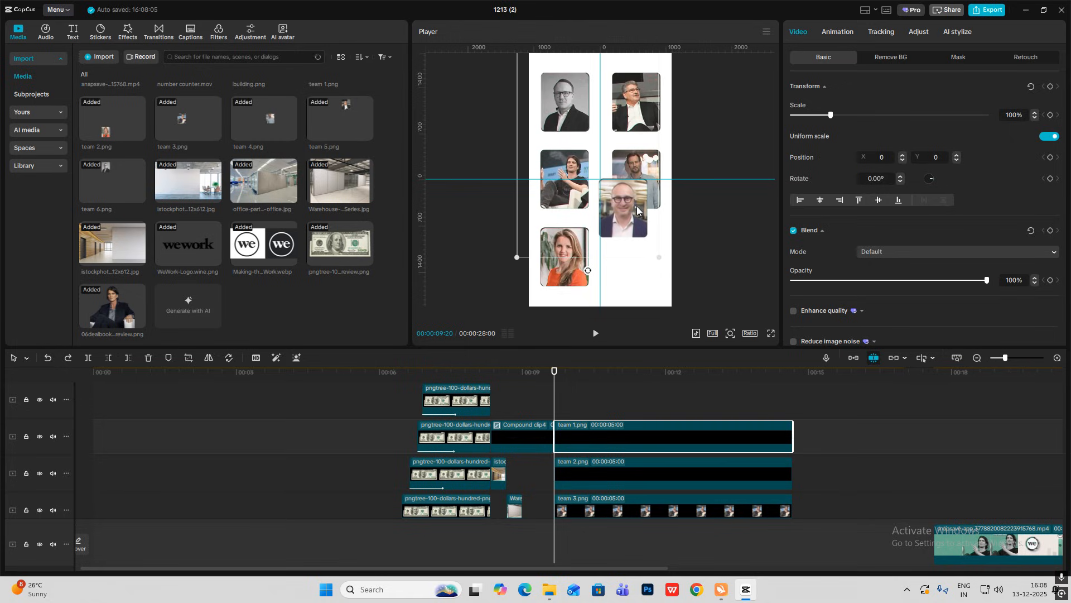
click(591, 475)
drag(572, 275, 598, 187)
click(563, 445)
scroll(592, 441, down, 2)
click(590, 449)
scroll(606, 418, down, 2)
click(591, 448)
scroll(597, 440, down, 2)
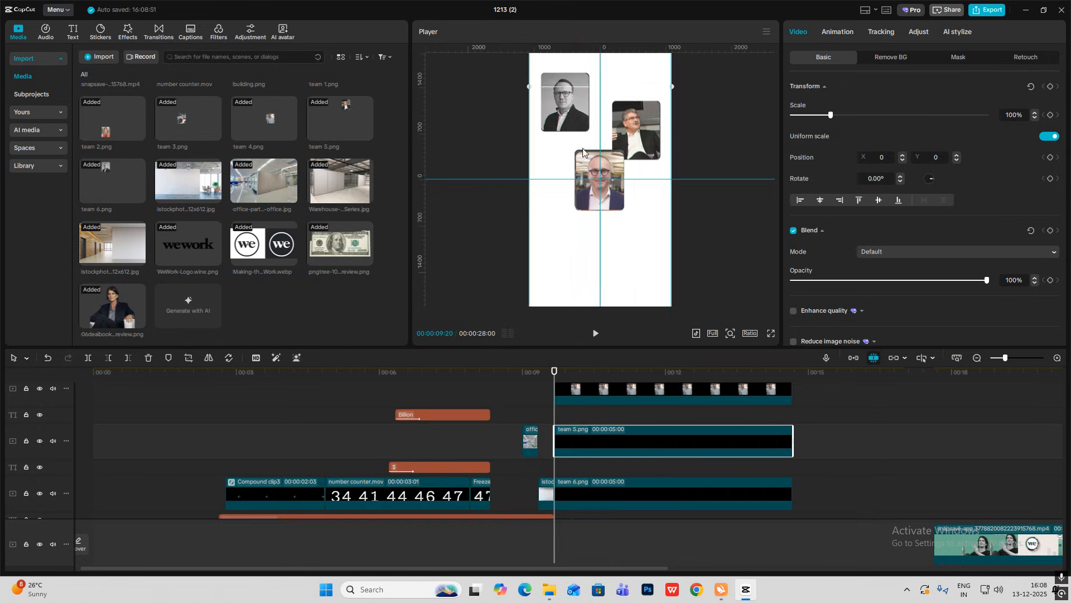
click(590, 494)
Convert each of the six team portrait clips into its own compound clip
scroll(598, 446, up, 4)
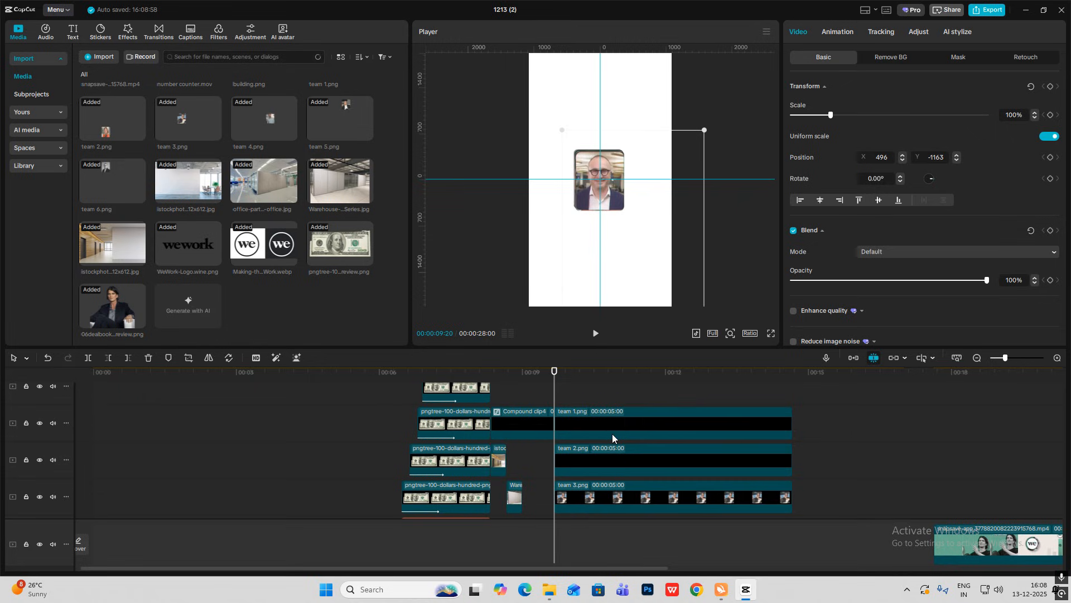
click(612, 427)
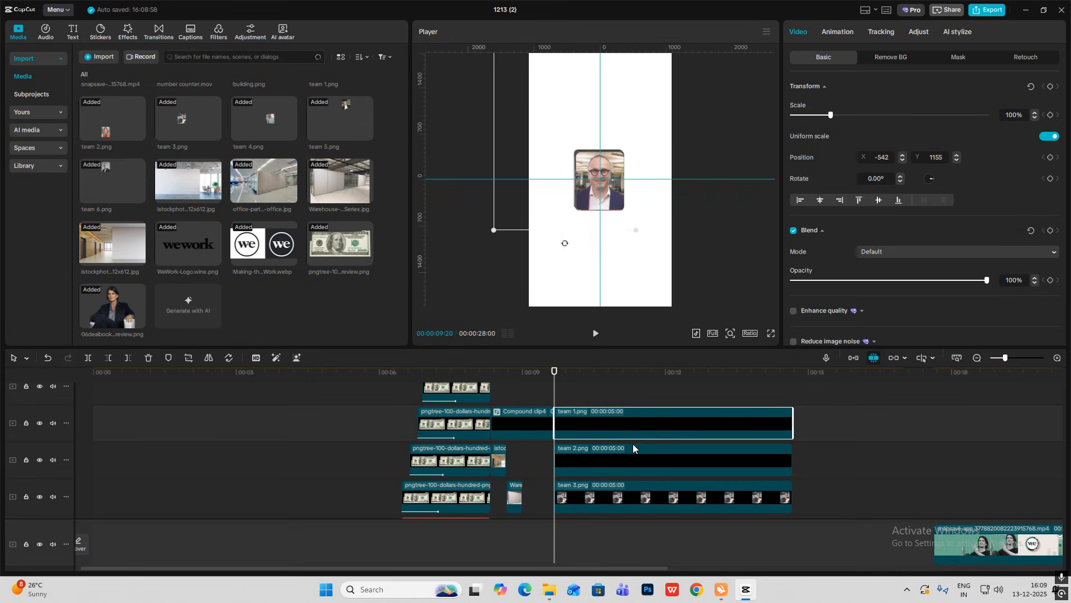
click(617, 451)
key(alt+g)
scroll(617, 450, down, 2)
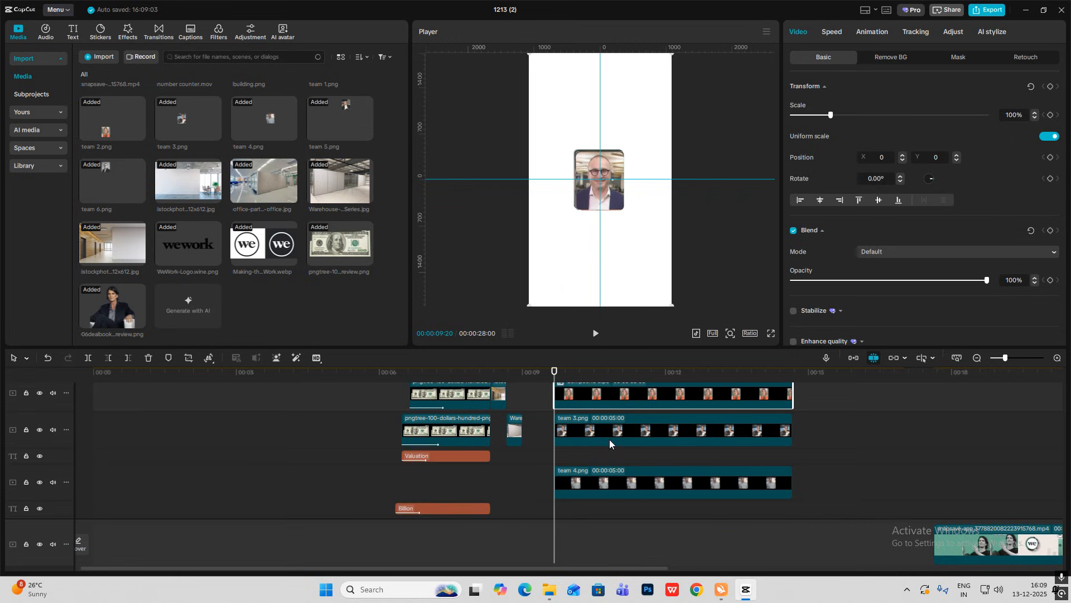
scroll(610, 430, down, 2)
click(611, 429)
key(alt+g)
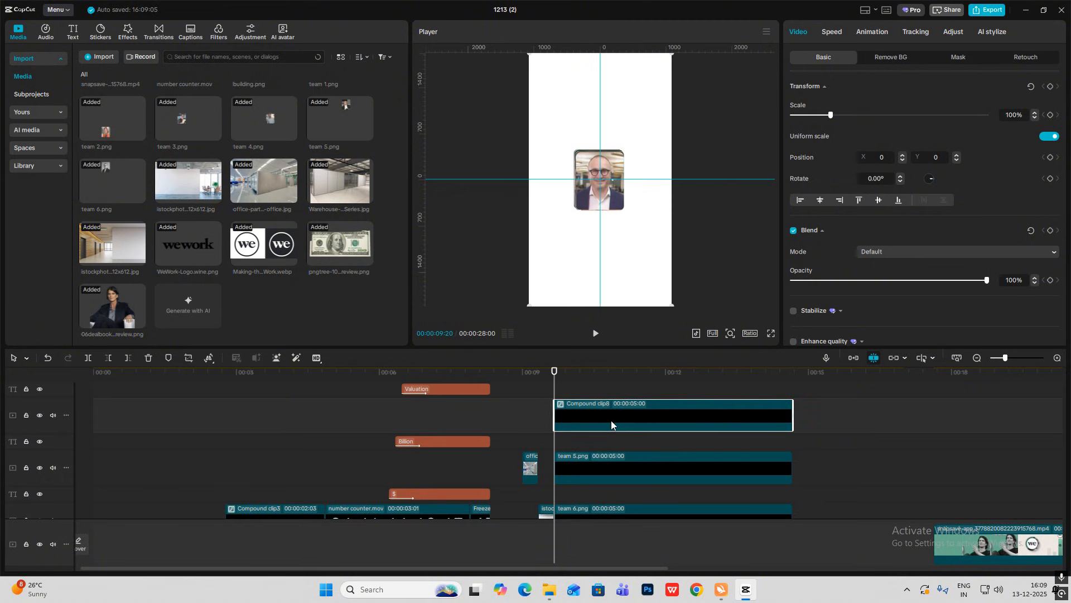
scroll(611, 422, down, 2)
click(611, 420)
key(alt+g)
scroll(608, 421, down, 2)
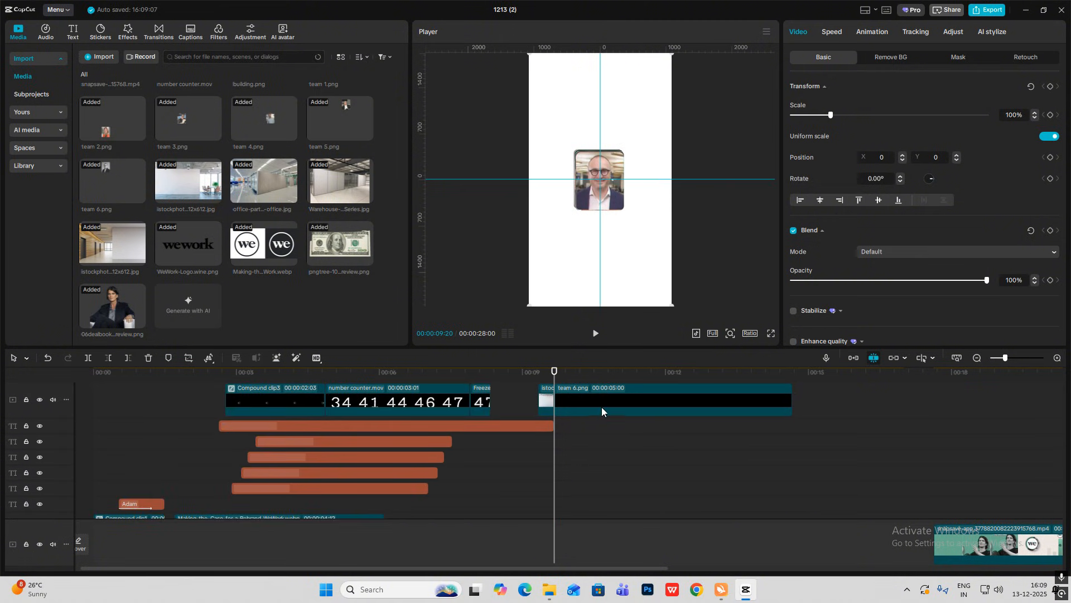
click(601, 407)
key(alt+g)
scroll(600, 416, up, 3)
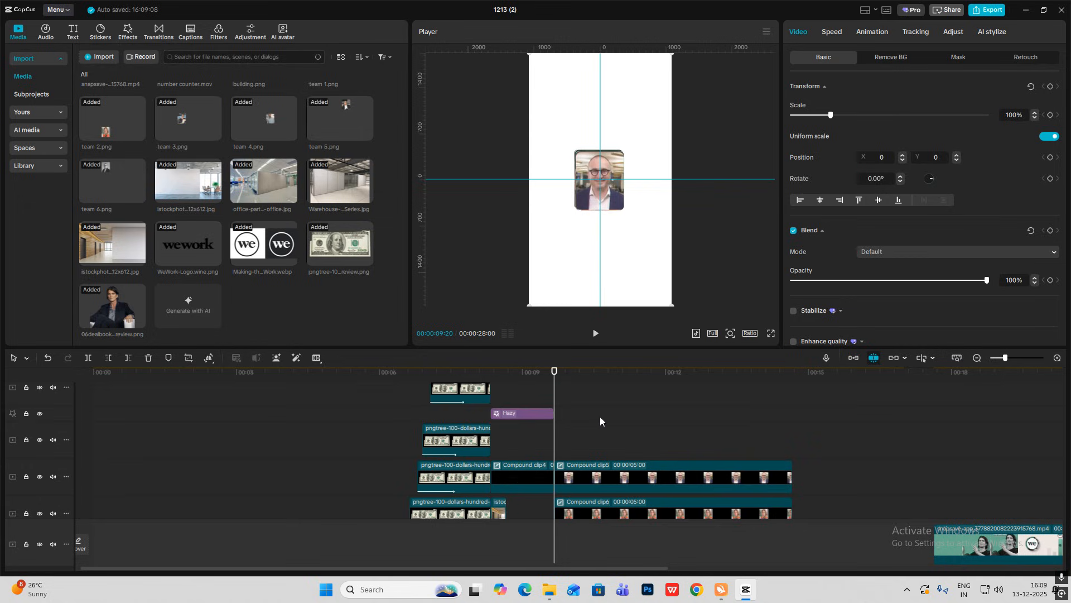
Spread five of the stacked portraits into a two-column, three-row grid, with the top-right one at about X 631, Y 1273
scroll(600, 416, down, 2)
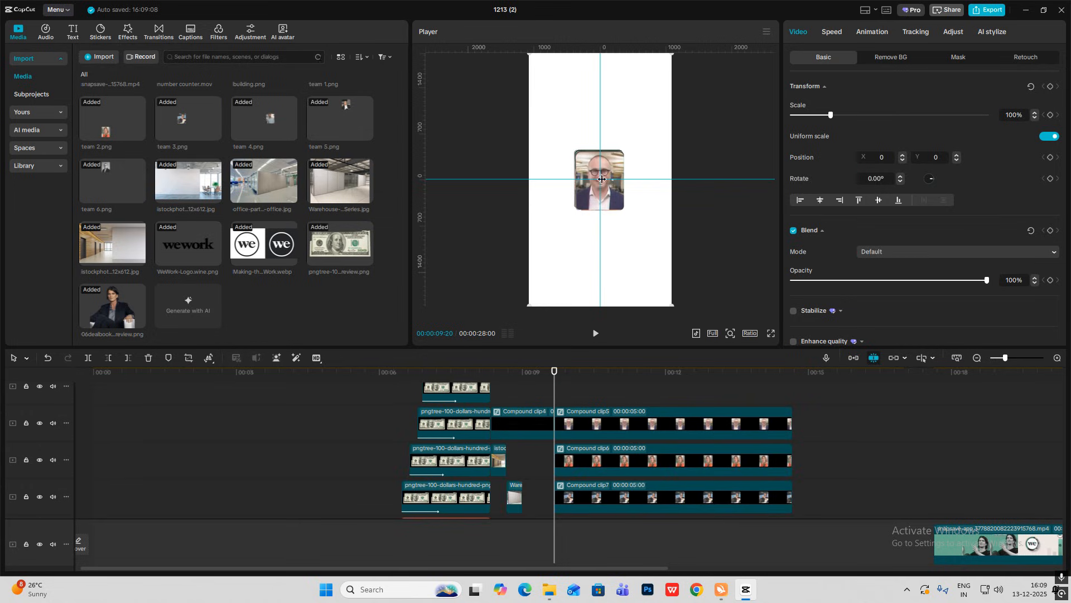
drag(599, 189, 635, 267)
key(ctrl+z)
drag(607, 174, 561, 97)
click(642, 461)
scroll(642, 466, down, 1)
click(642, 457)
scroll(642, 460, down, 2)
click(642, 456)
click(641, 455)
click(641, 455)
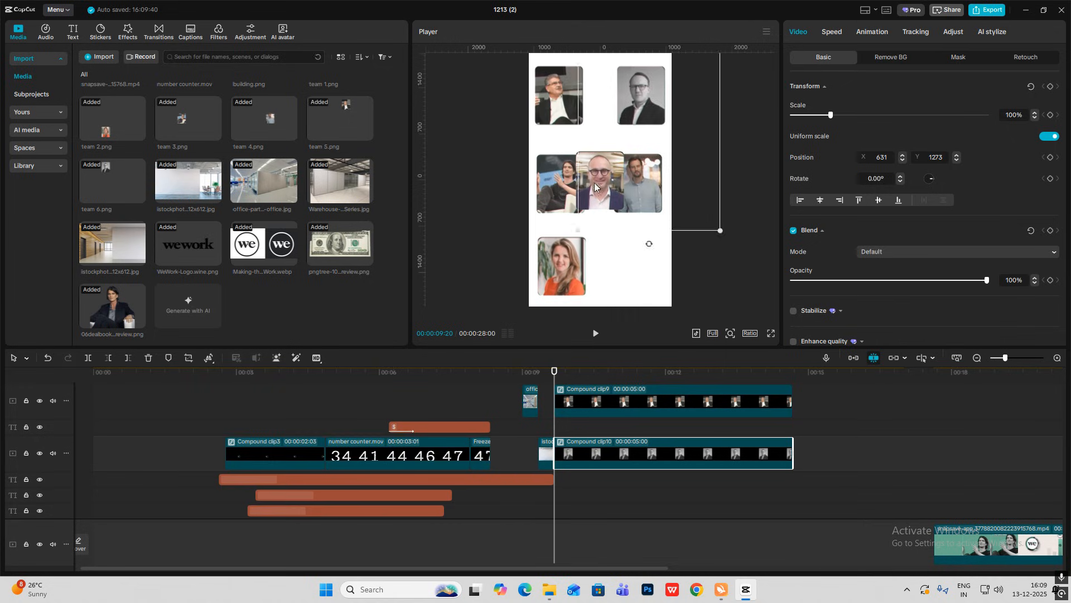
Move the portrait still in the centre to the grid's empty bottom-right spot, at about X 572, Y -1315
click(642, 428)
click(653, 446)
click(655, 397)
drag(600, 181, 638, 267)
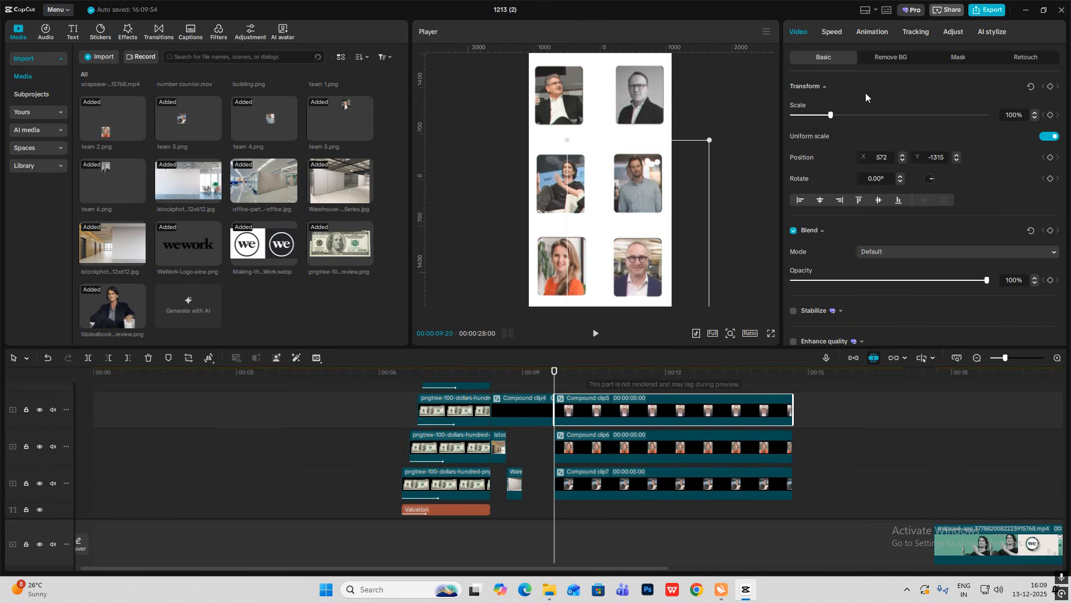
Add Transform keyframes at 00:00:09:20 and 00:00:10:17 to all six portrait compound clips, keeping their scale at 100%
mouse_move(831, 115)
mouse_down()
mouse_move(796, 115)
mouse_move(824, 115)
mouse_up()
key(ctrl+z)
mouse_move(556, 382)
mouse_down()
mouse_move(598, 381)
mouse_move(556, 386)
mouse_up()
click(1050, 87)
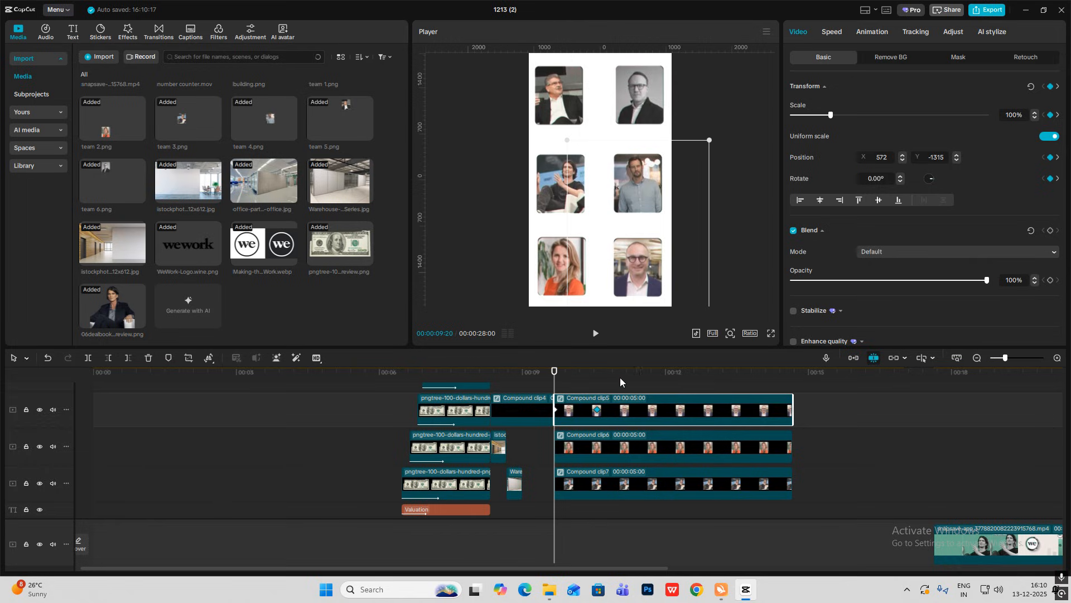
click(564, 459)
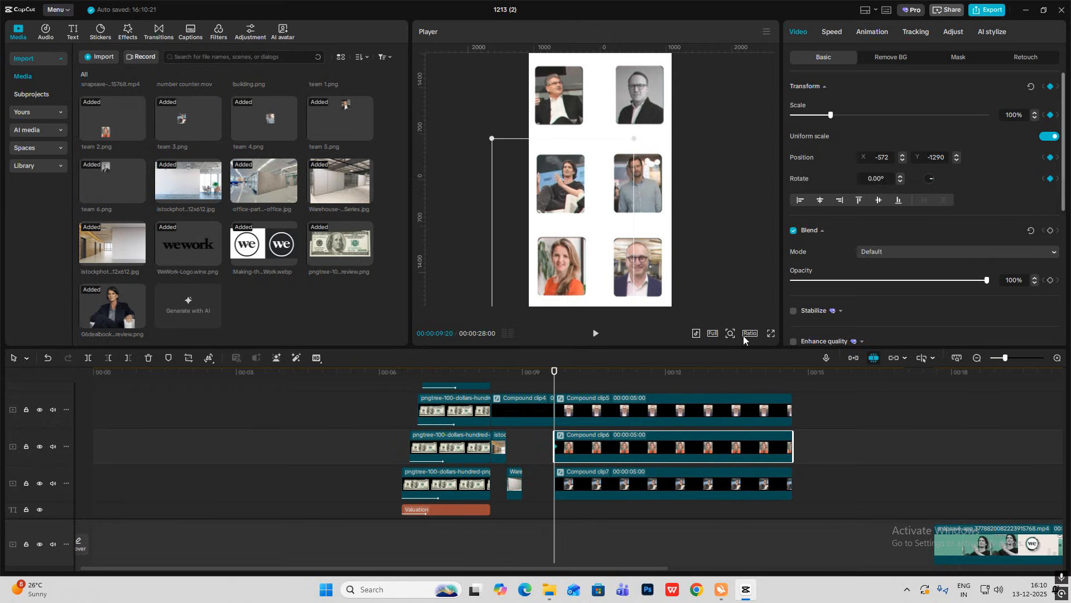
click(583, 484)
click(1048, 87)
scroll(608, 436, down, 5)
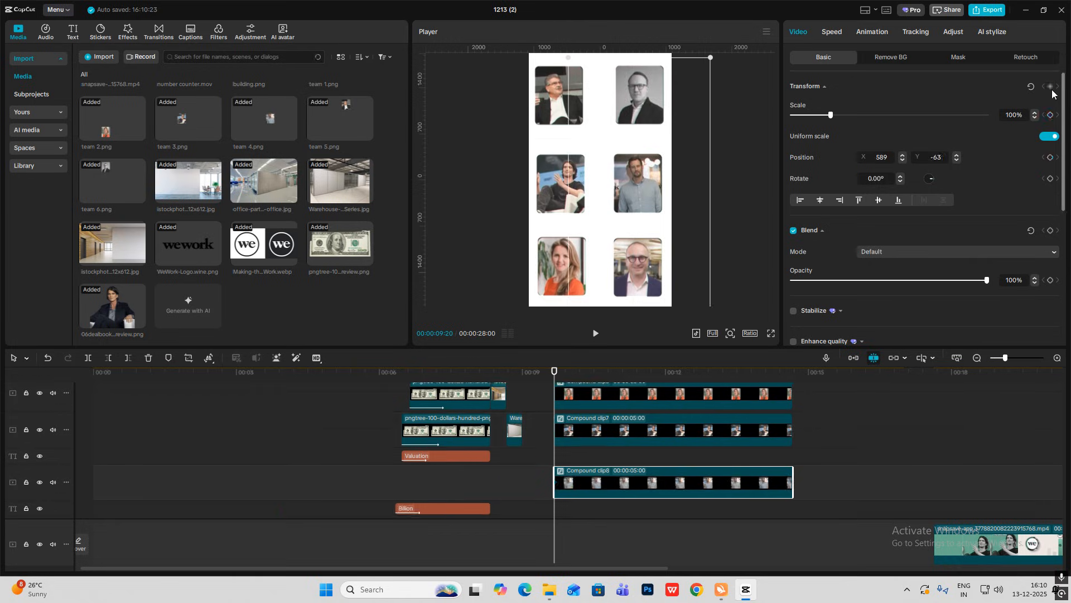
click(609, 444)
scroll(607, 432, up, 5)
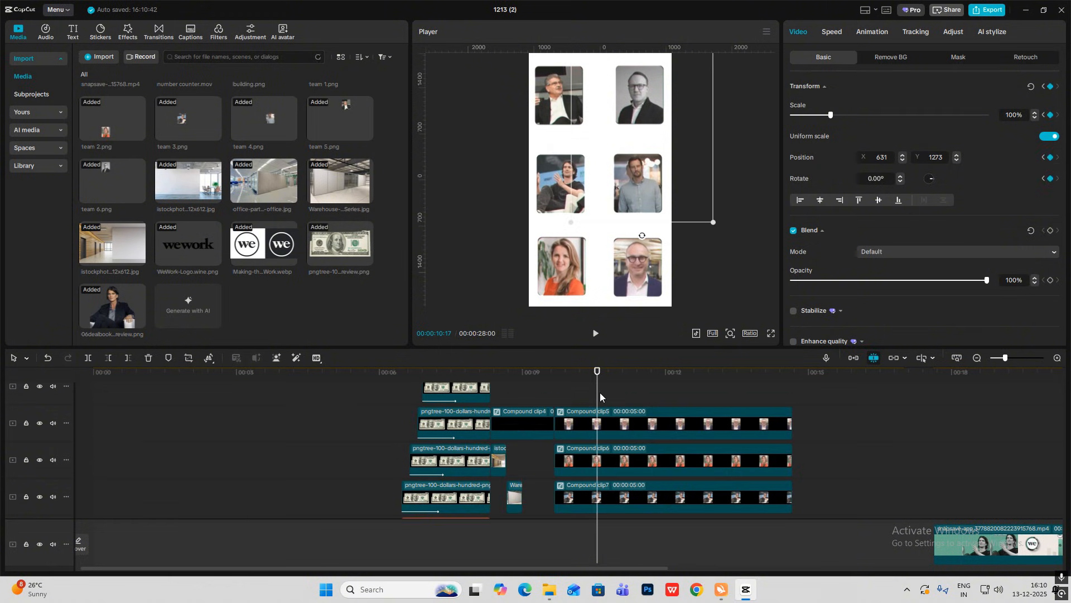
At the 00:00:09:20 keyframe, shrink the two bottom-row portraits and the middle-left portrait to the minimum scale of 1%
drag(599, 397, 557, 398)
click(586, 426)
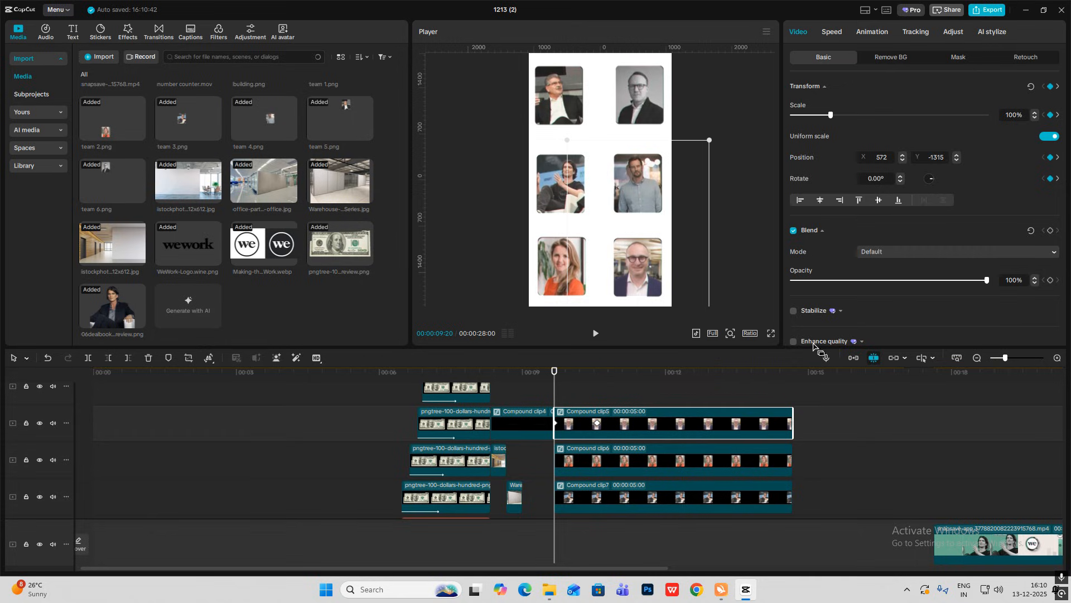
drag(830, 116, 753, 119)
scroll(598, 410, down, 2)
click(594, 410)
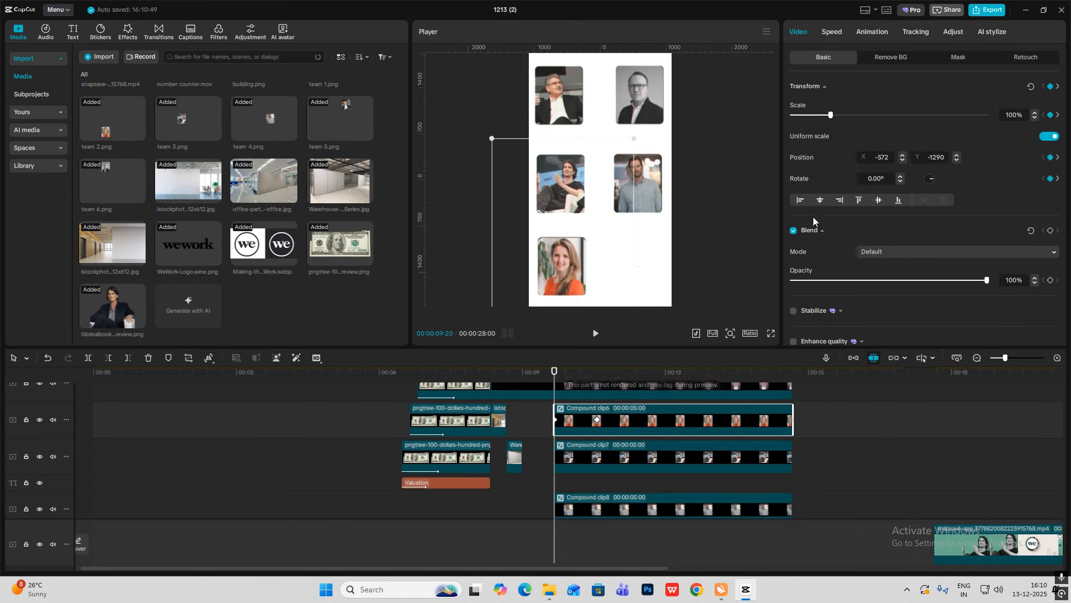
drag(830, 116, 754, 119)
scroll(604, 437, down, 2)
click(591, 409)
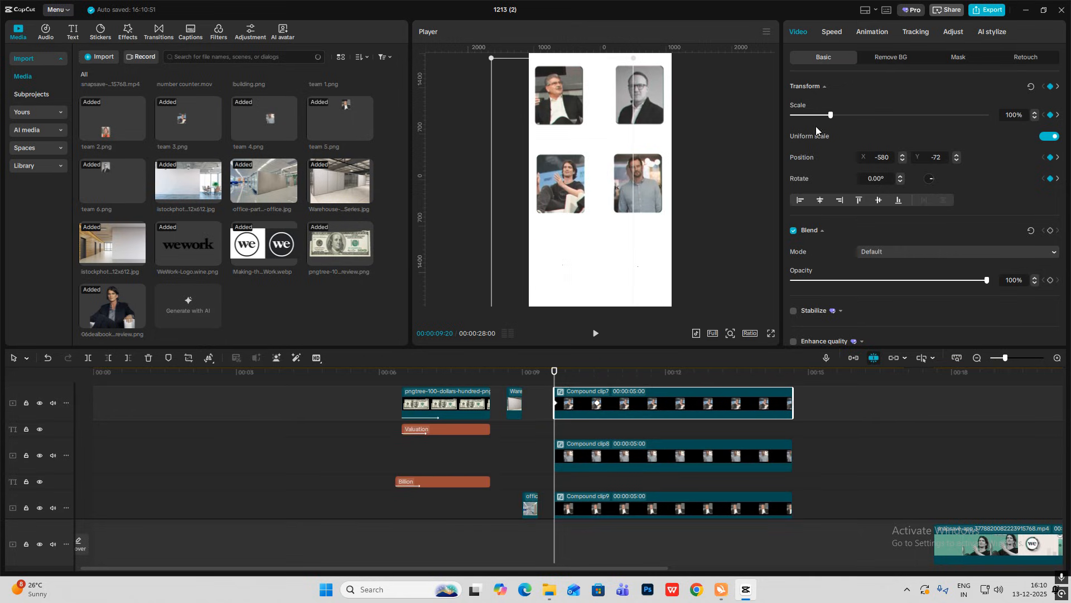
drag(830, 115, 753, 120)
Set the scale of the middle-right portrait and both top-row portraits to 1% at their 00:00:09:20 keyframe
scroll(569, 450, down, 2)
click(588, 410)
drag(831, 116, 753, 126)
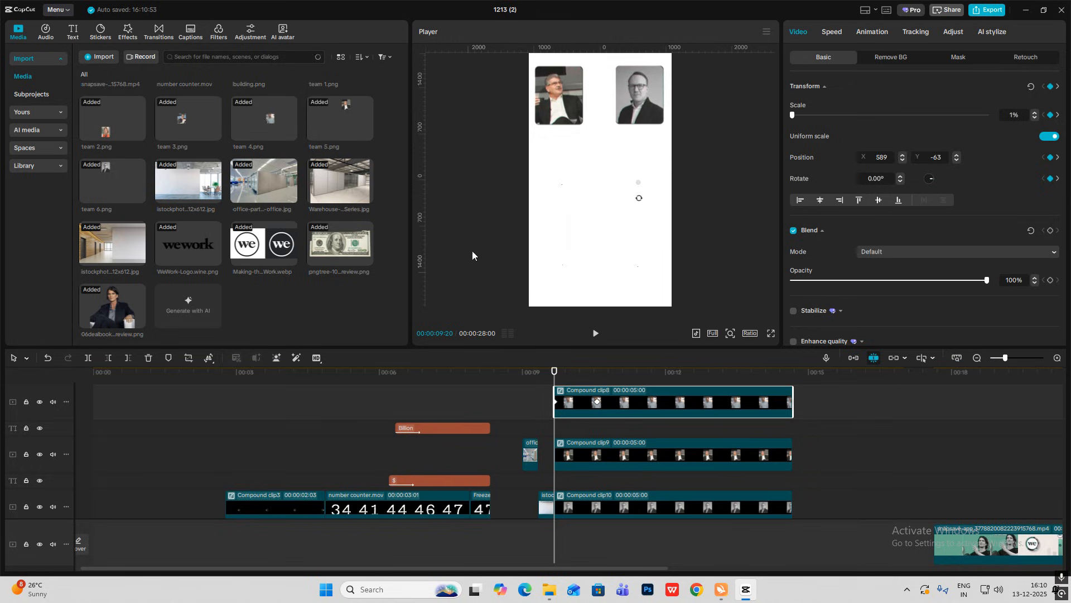
click(596, 455)
drag(831, 116, 753, 120)
scroll(583, 478, down, 2)
click(591, 466)
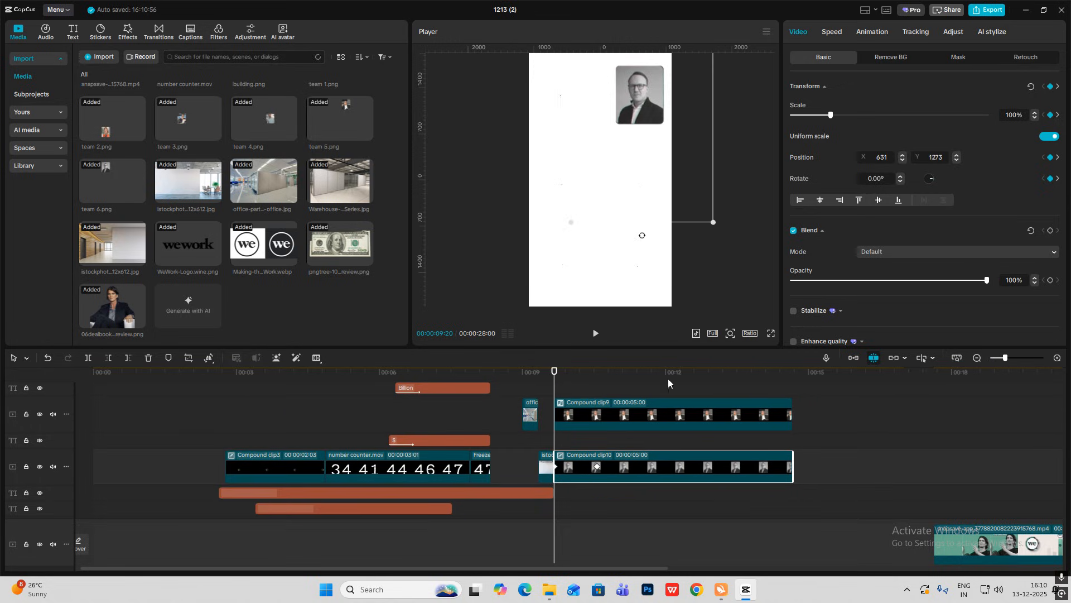
drag(835, 118, 754, 120)
scroll(614, 474, up, 4)
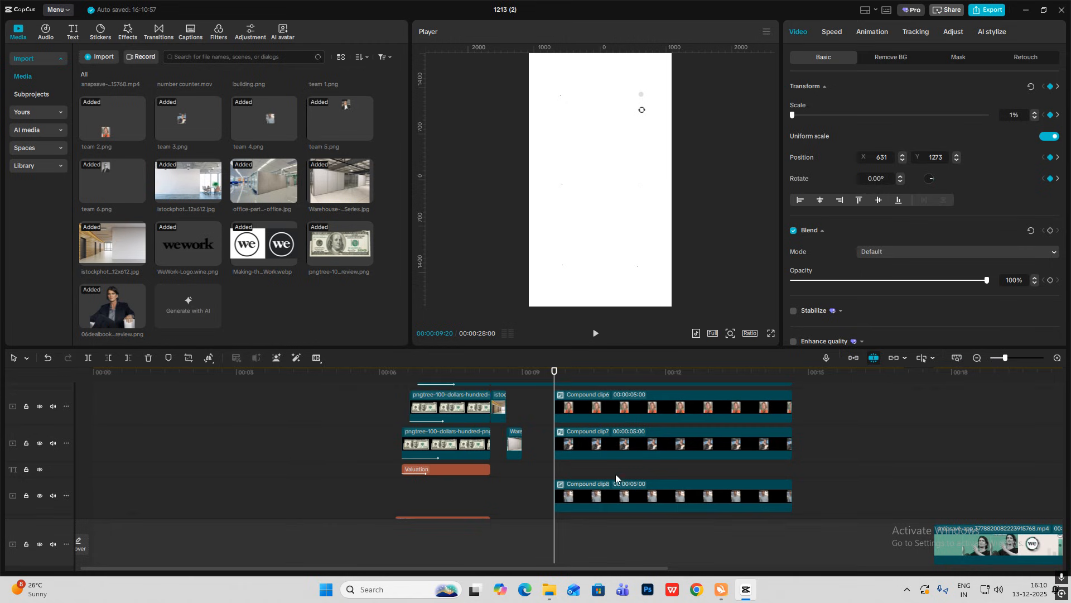
Apply the Cubic Out preset curve to the scale keyframes of the top-right portrait's compound clip
drag(554, 371, 597, 371)
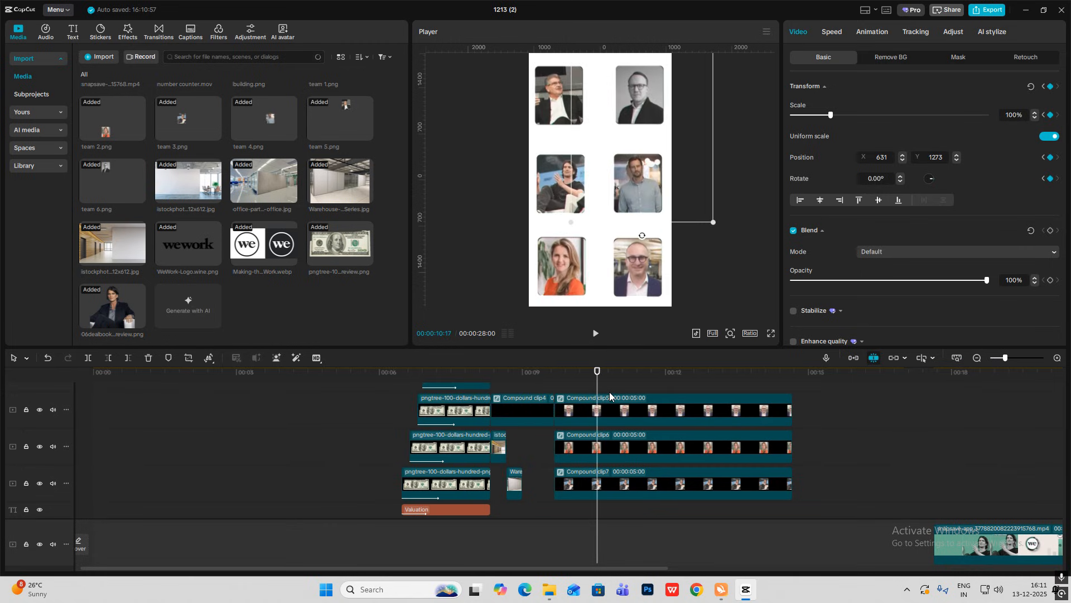
scroll(608, 412, down, 4)
scroll(602, 447, up, 2)
scroll(594, 475, down, 3)
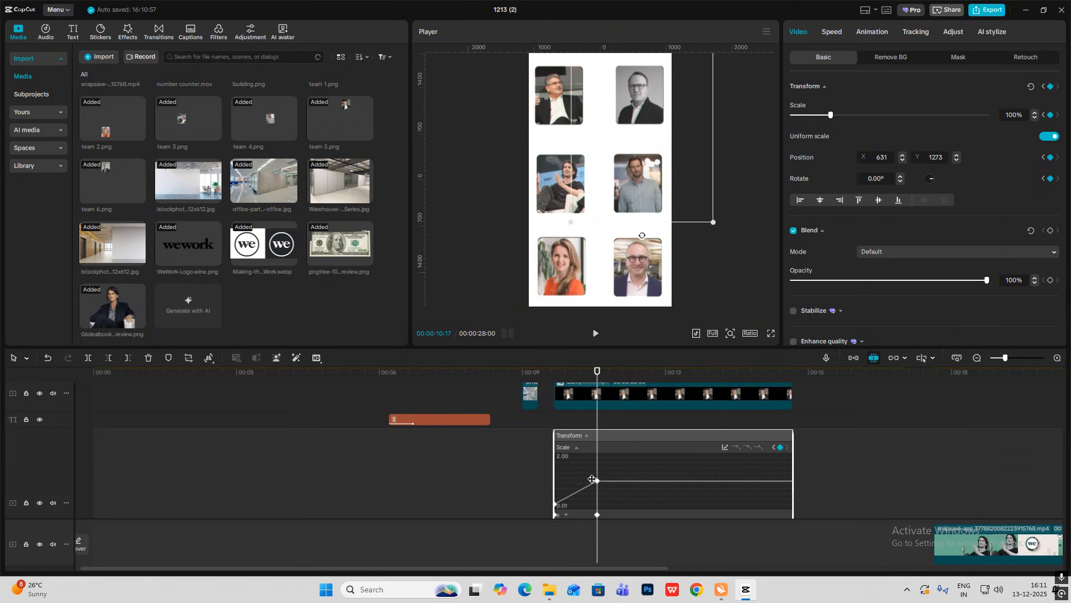
click(725, 447)
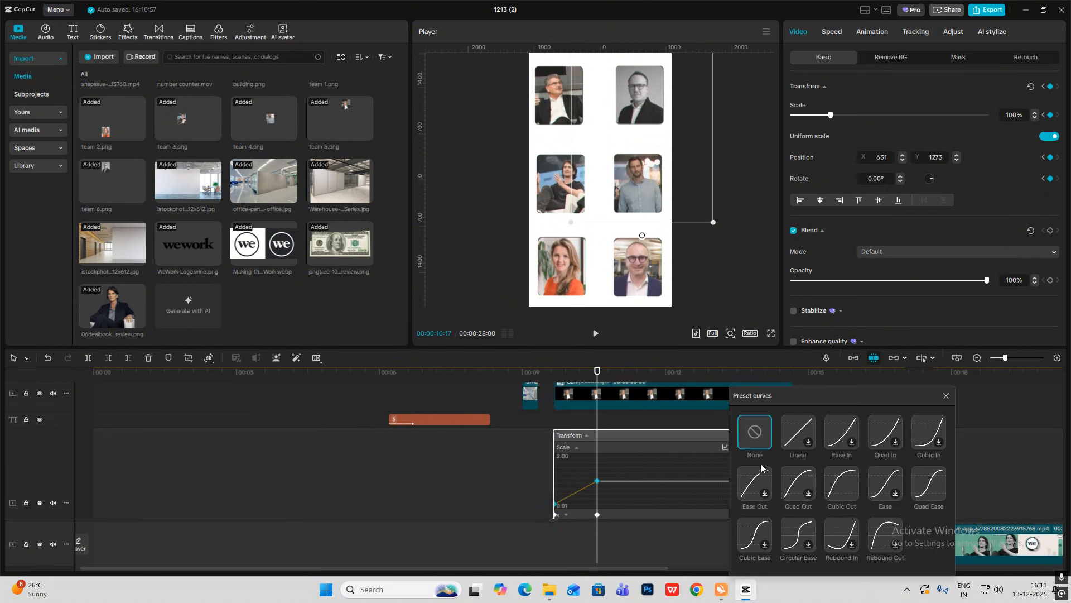
click(841, 490)
click(946, 395)
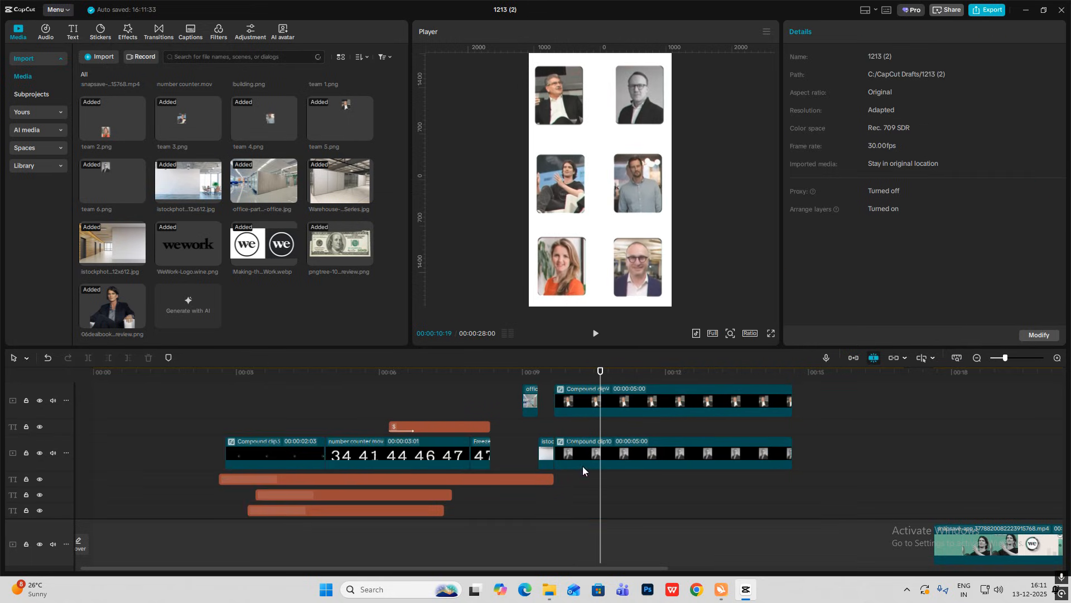
Stagger the other five portrait clips so that each starts a few frames after the one below it on the timeline
click(578, 456)
drag(573, 406, 579, 419)
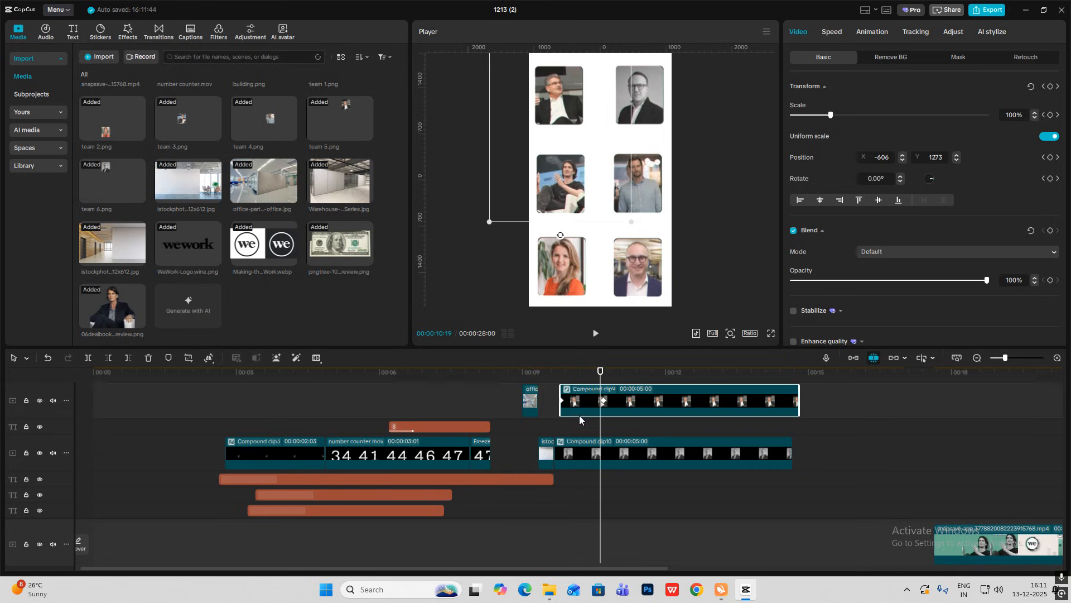
scroll(579, 420, up, 1)
click(580, 416)
scroll(579, 416, up, 1)
click(583, 415)
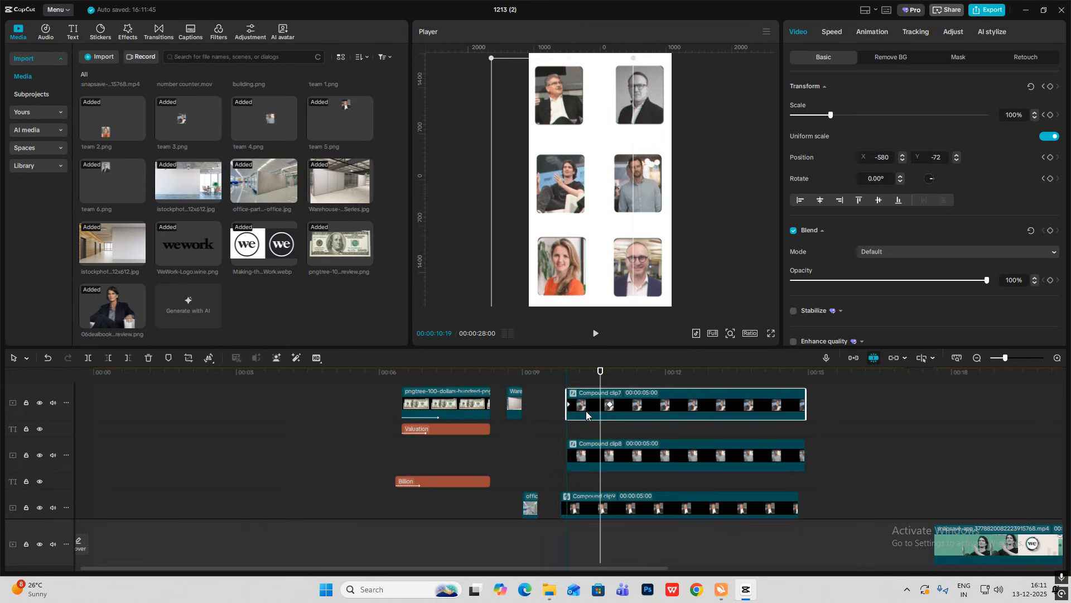
scroll(593, 423, up, 1)
click(600, 424)
scroll(602, 428, up, 1)
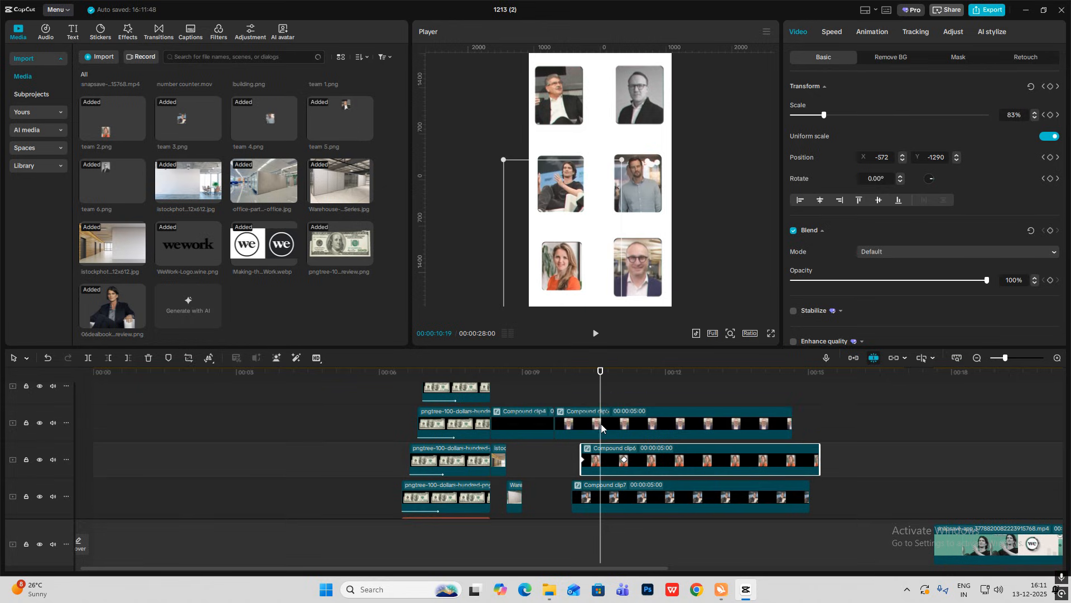
drag(601, 427, 635, 428)
Play back the staggered portrait animation from 00:00:09:20, and replay it together with the scenes before it
click(554, 398)
key(space)
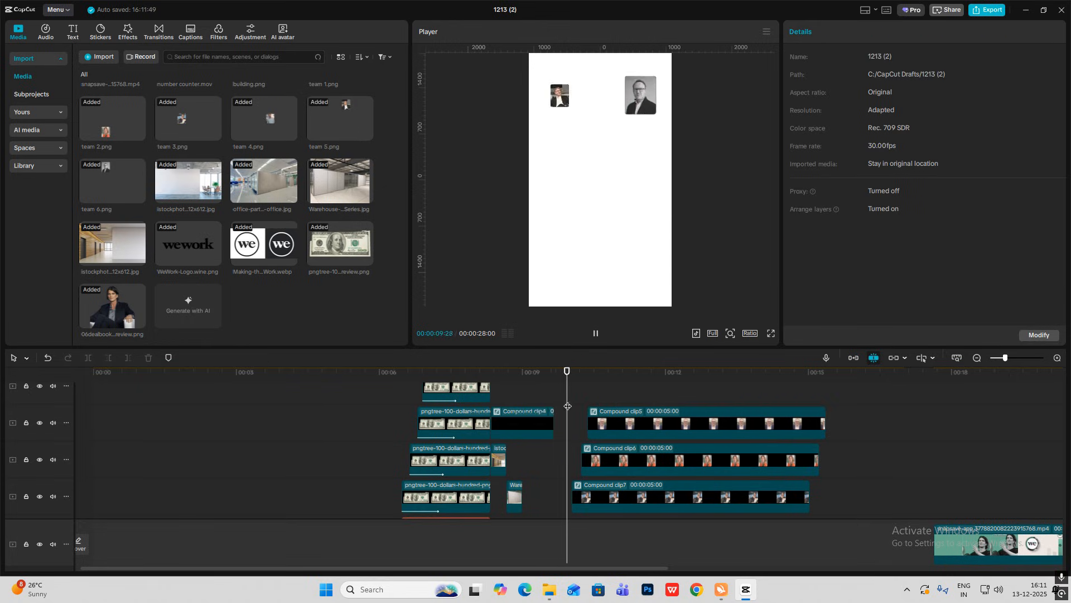
click(553, 393)
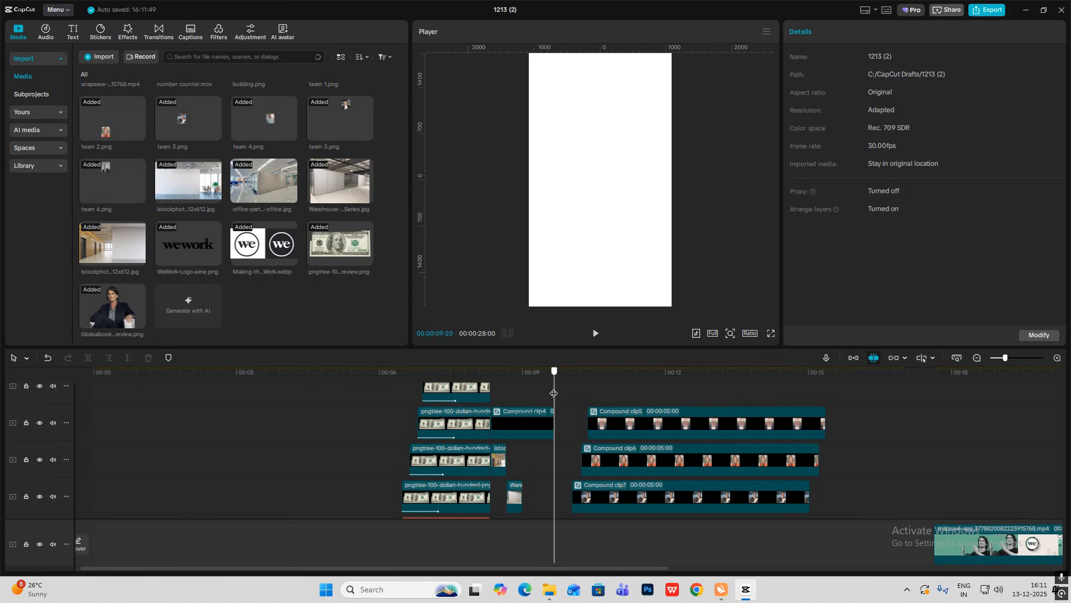
key(space)
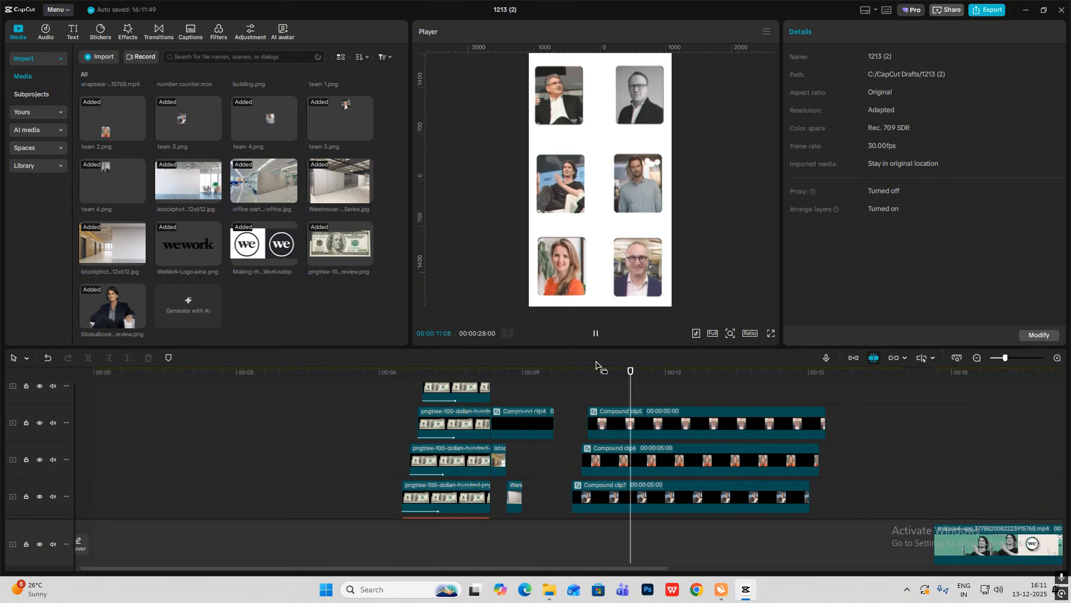
key(space)
drag(567, 382, 84, 425)
key(space)
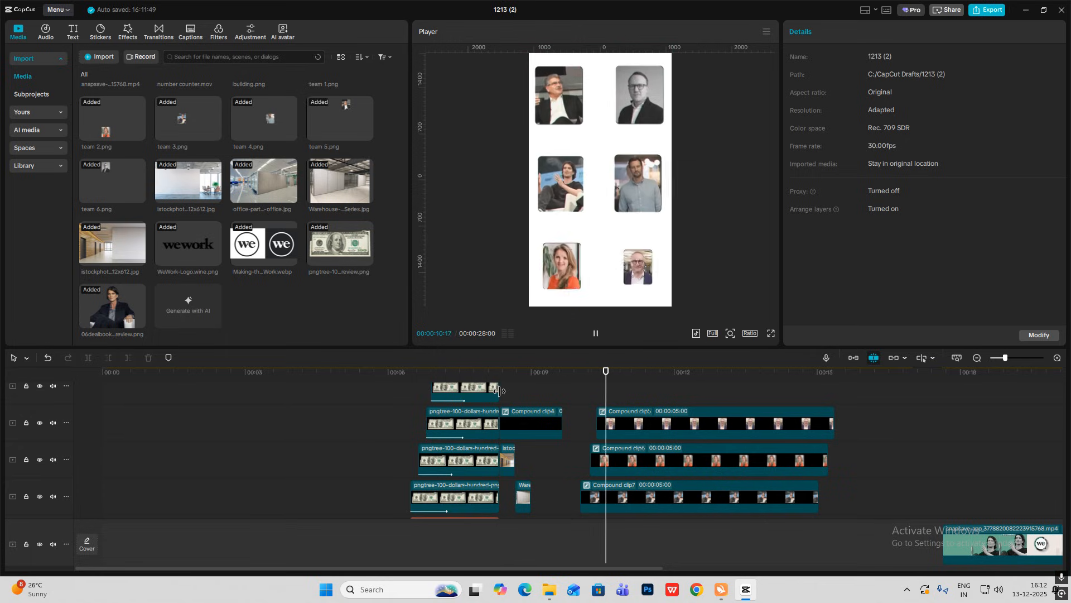
key(space)
Examine the reference video at 00:00:26:25, where the WeWork bankruptcy headline is shown, within an overview of the whole timeline
click(976, 476)
drag(976, 476, 729, 475)
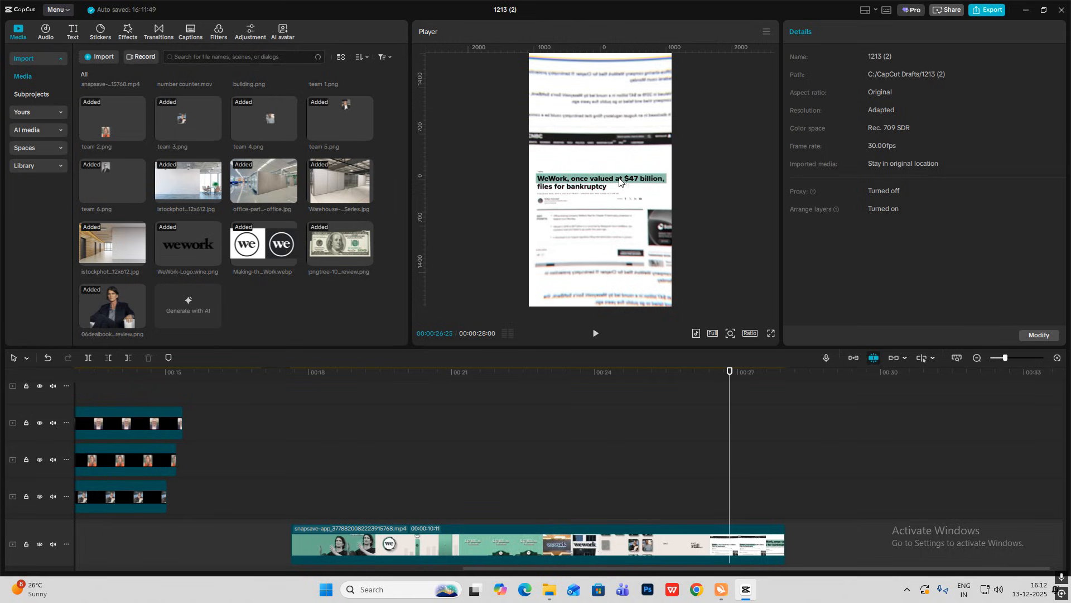
click(973, 364)
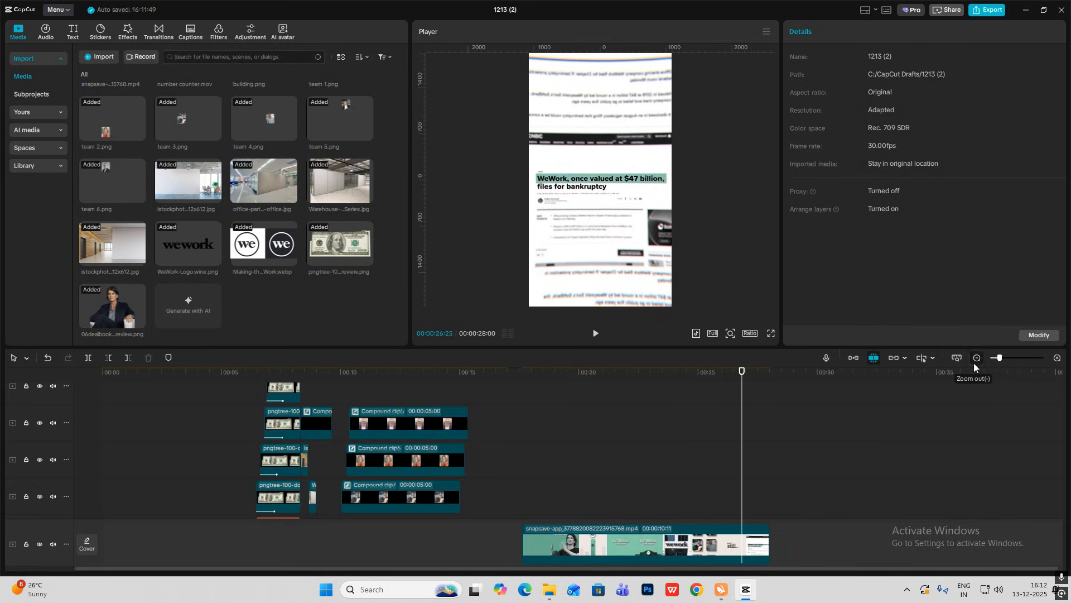